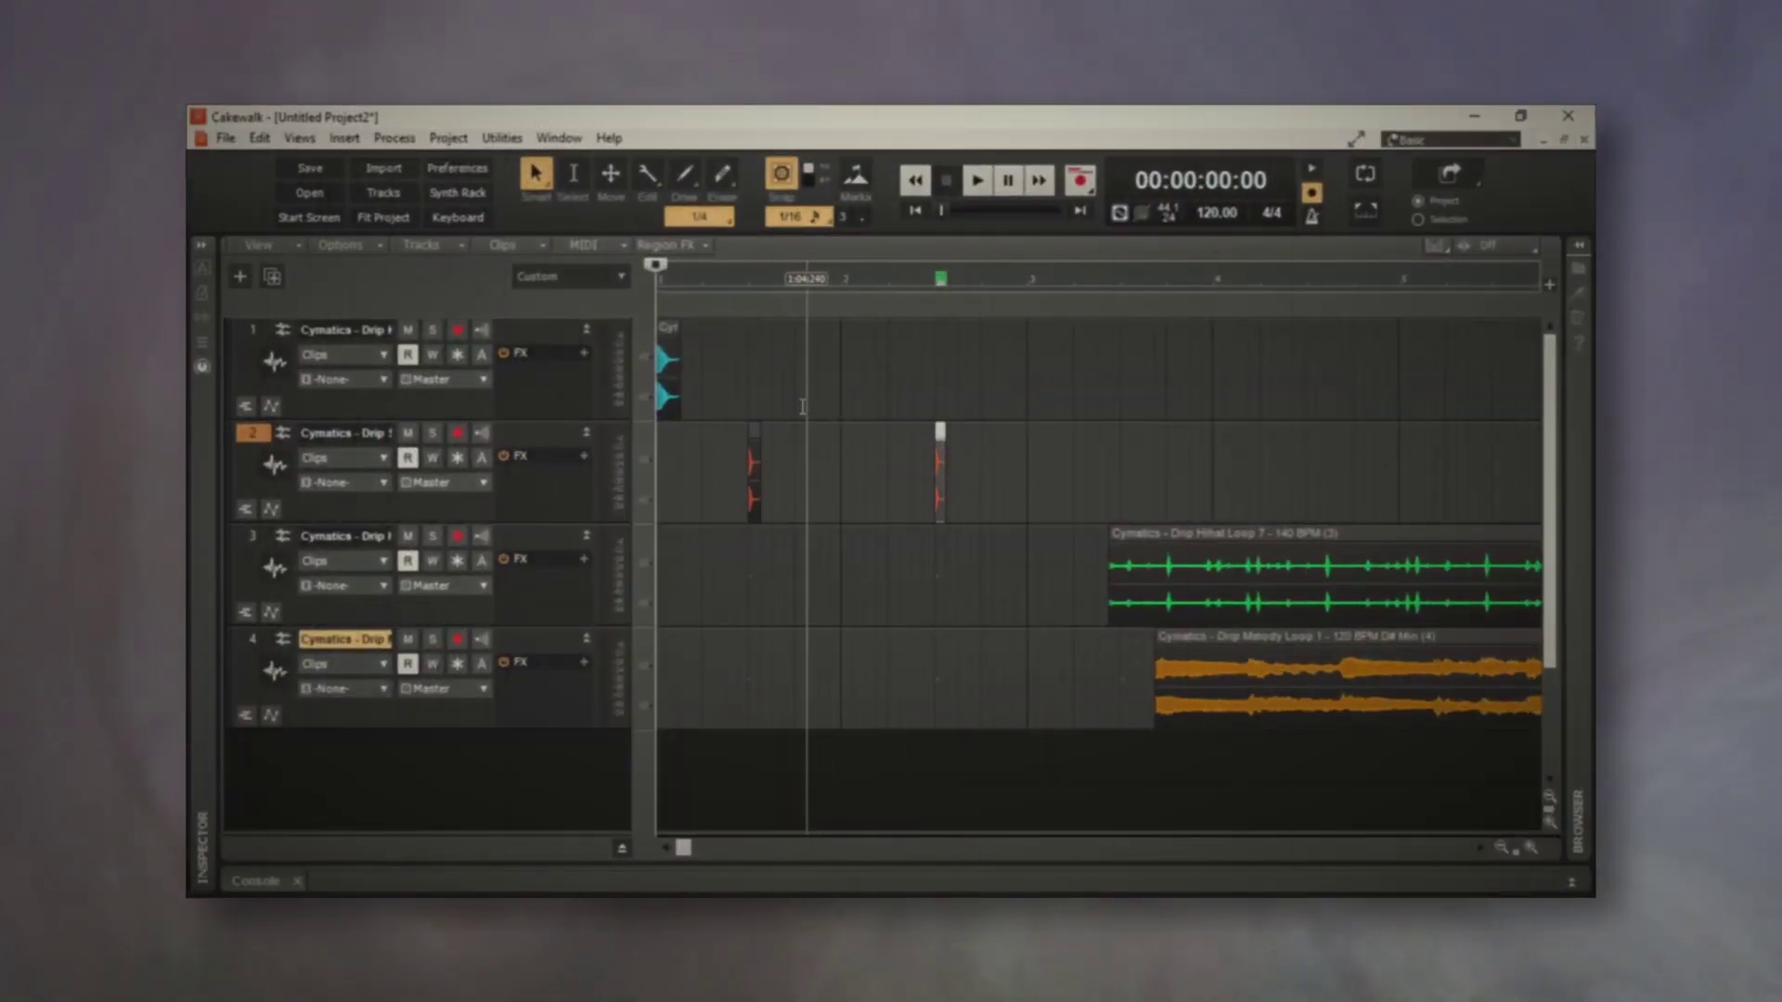
Copy the track 1 drum hit further along the timeline and extend the hihat loop.
left_click_drag(674, 335, 888, 336)
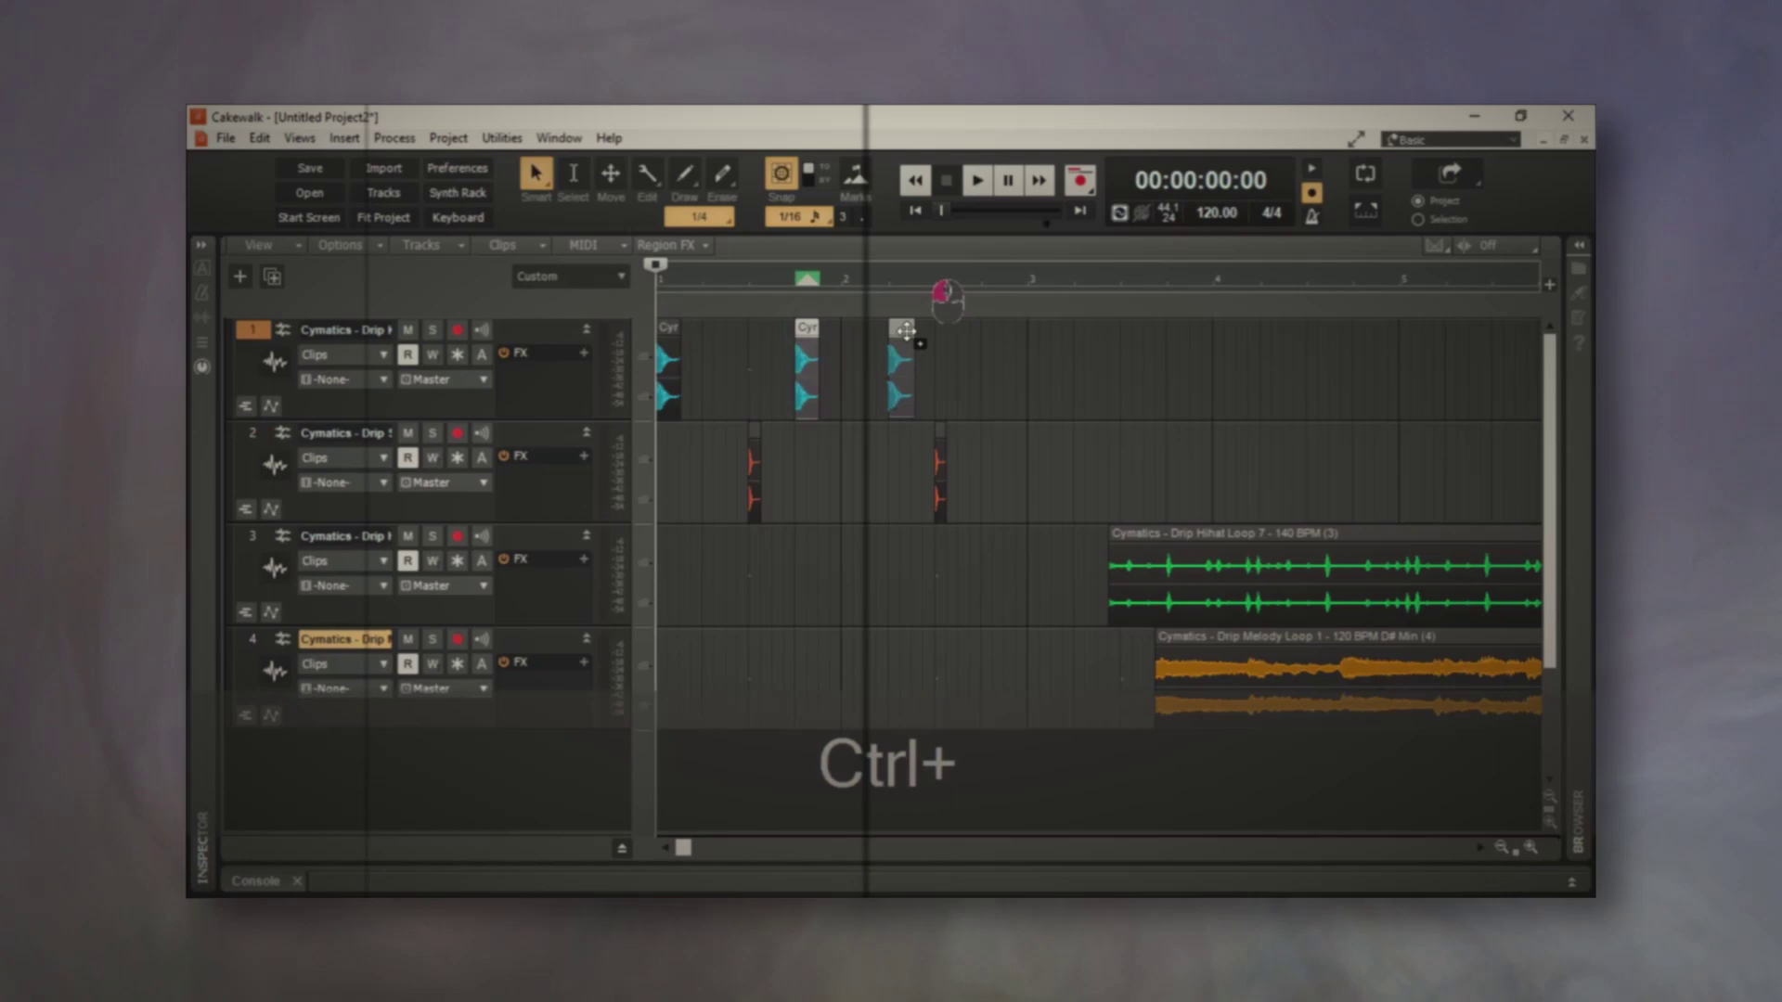
left_click_drag(1142, 575, 1392, 567)
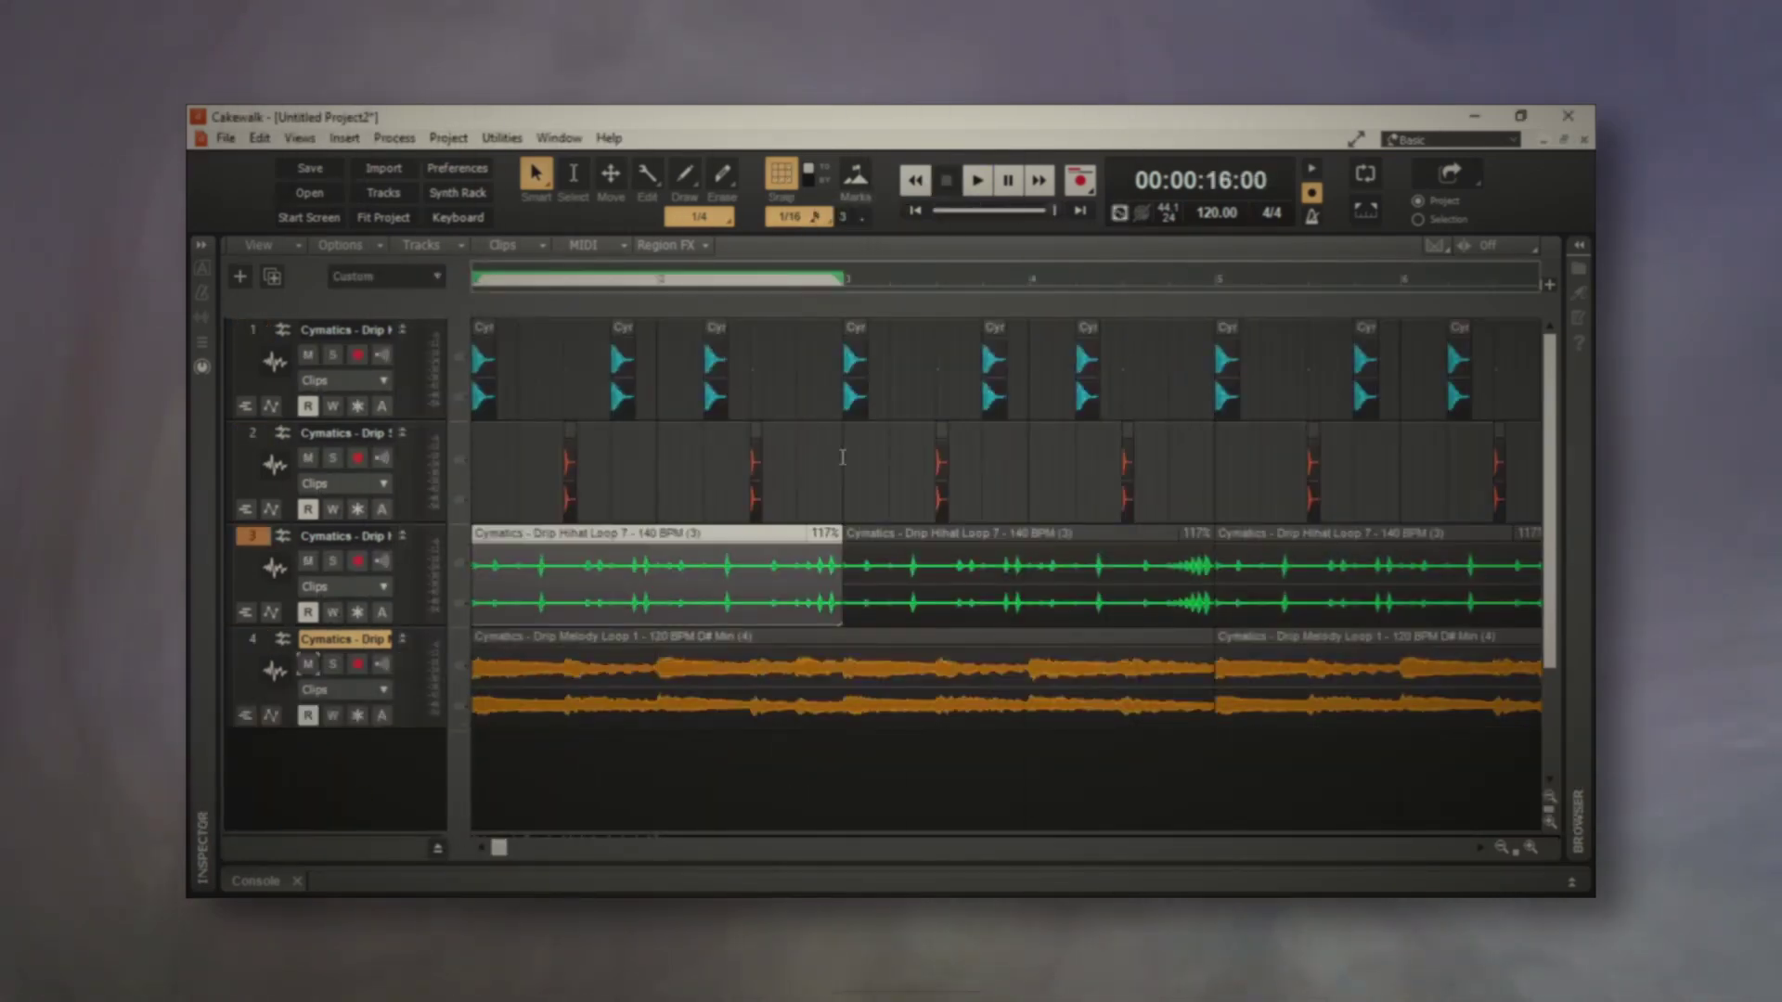
left_click(974, 529)
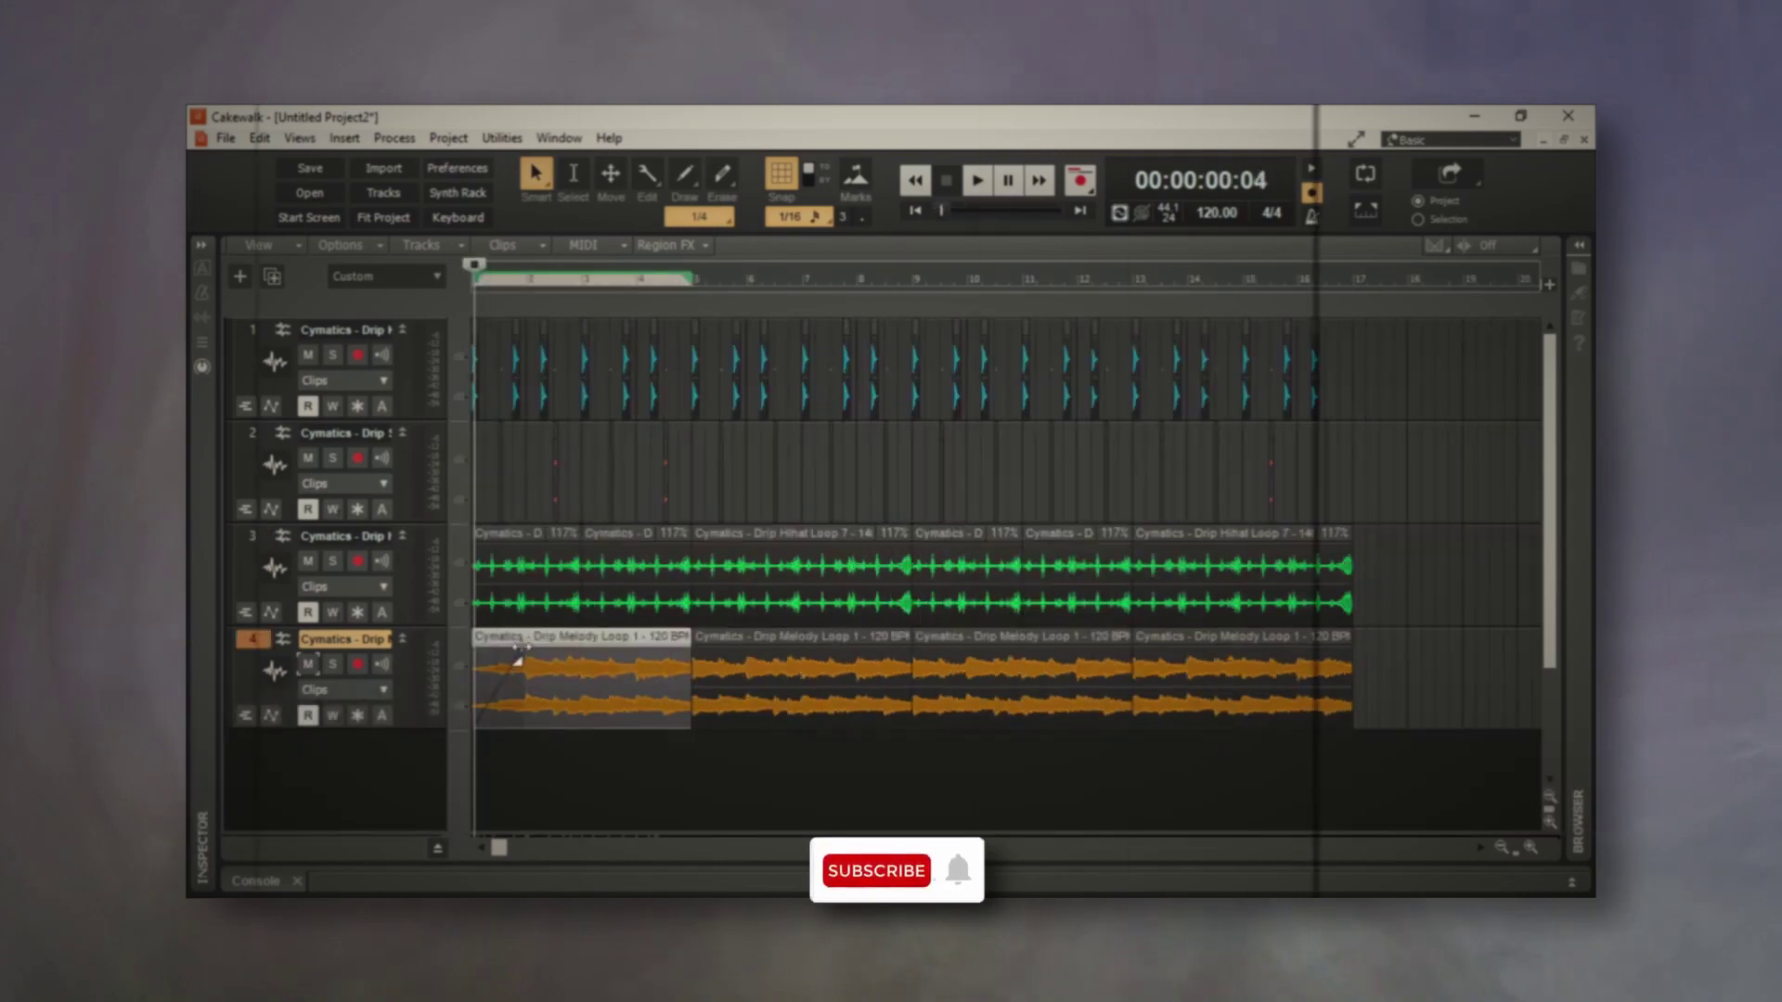
Give the first melody clip a fade-in, then play and stop the arrangement.
right_click(516, 645)
left_click(526, 661)
key("space")
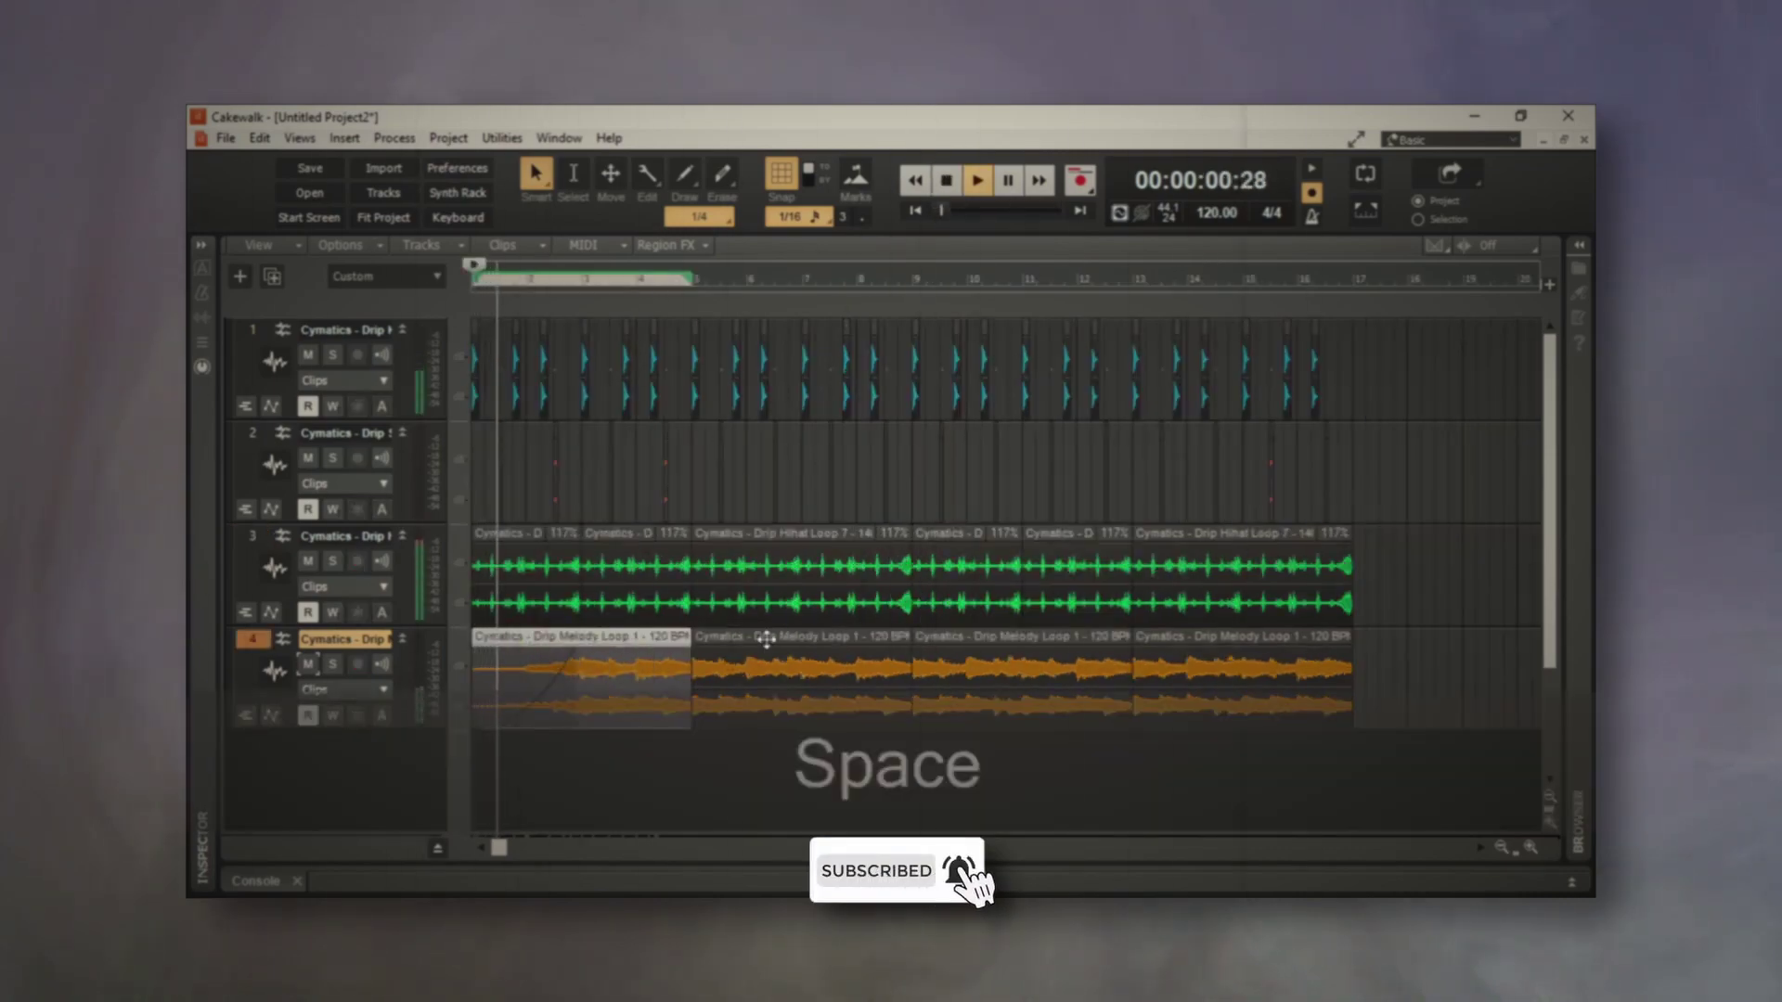
key("space")
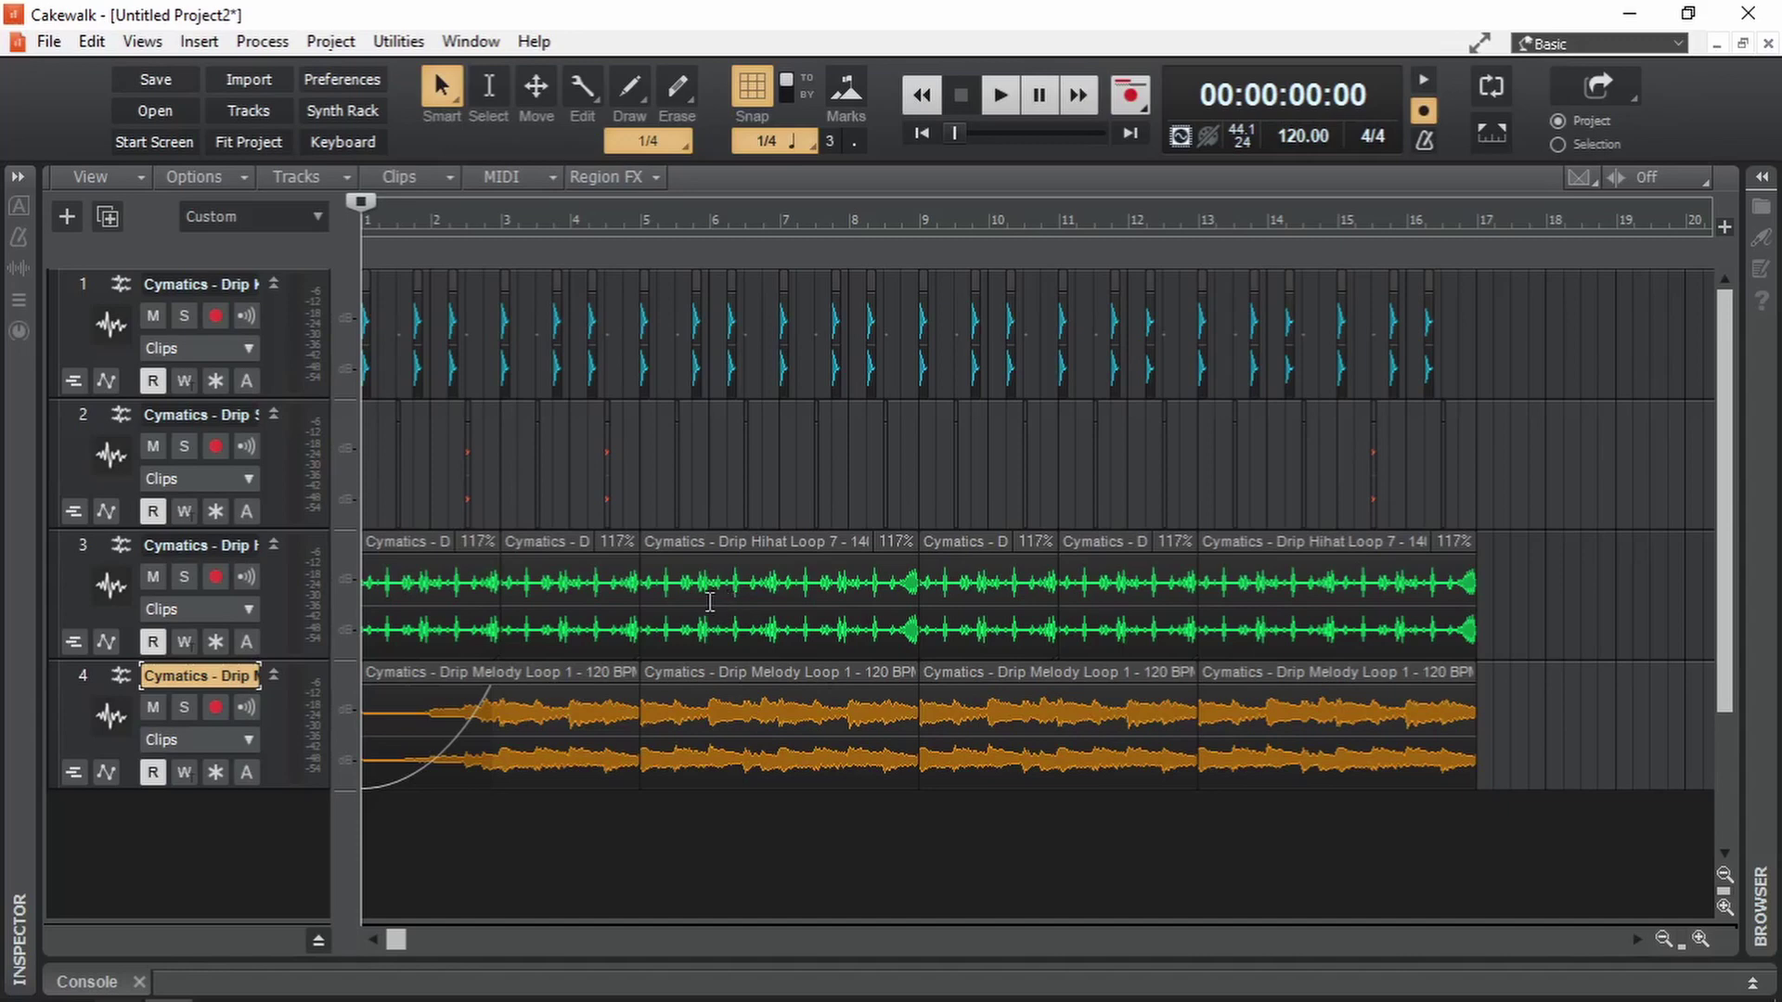
left_click(67, 218)
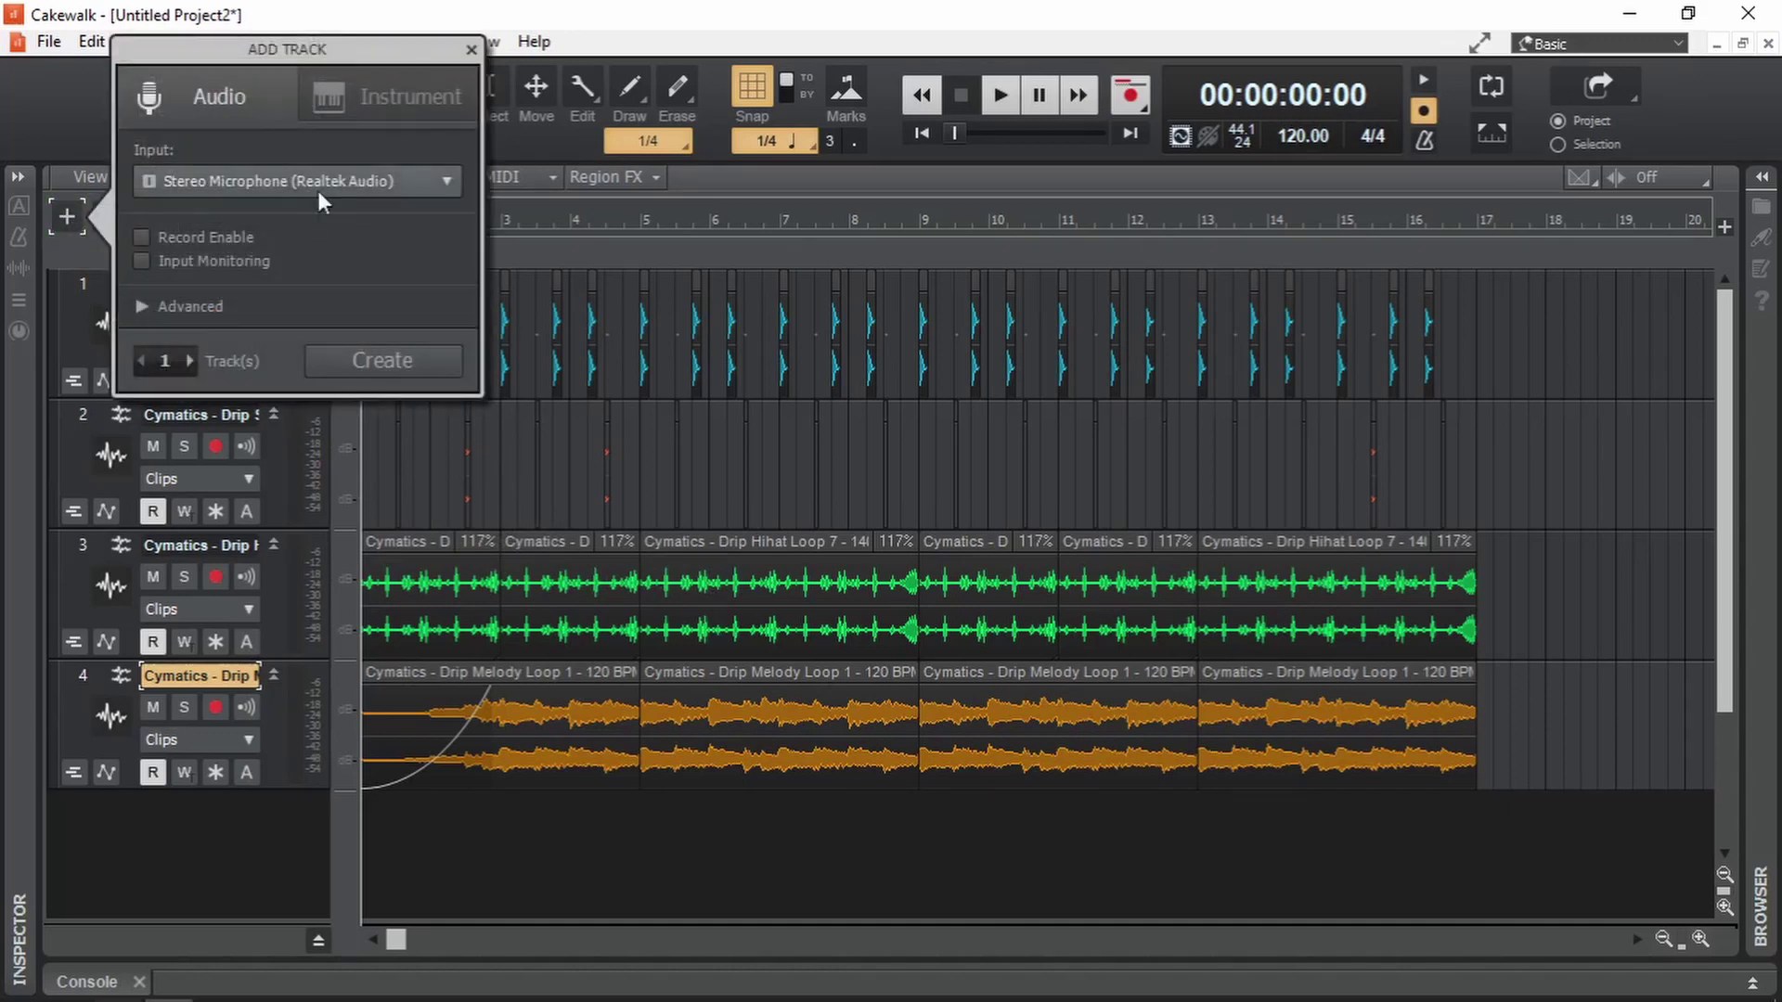
left_click(421, 94)
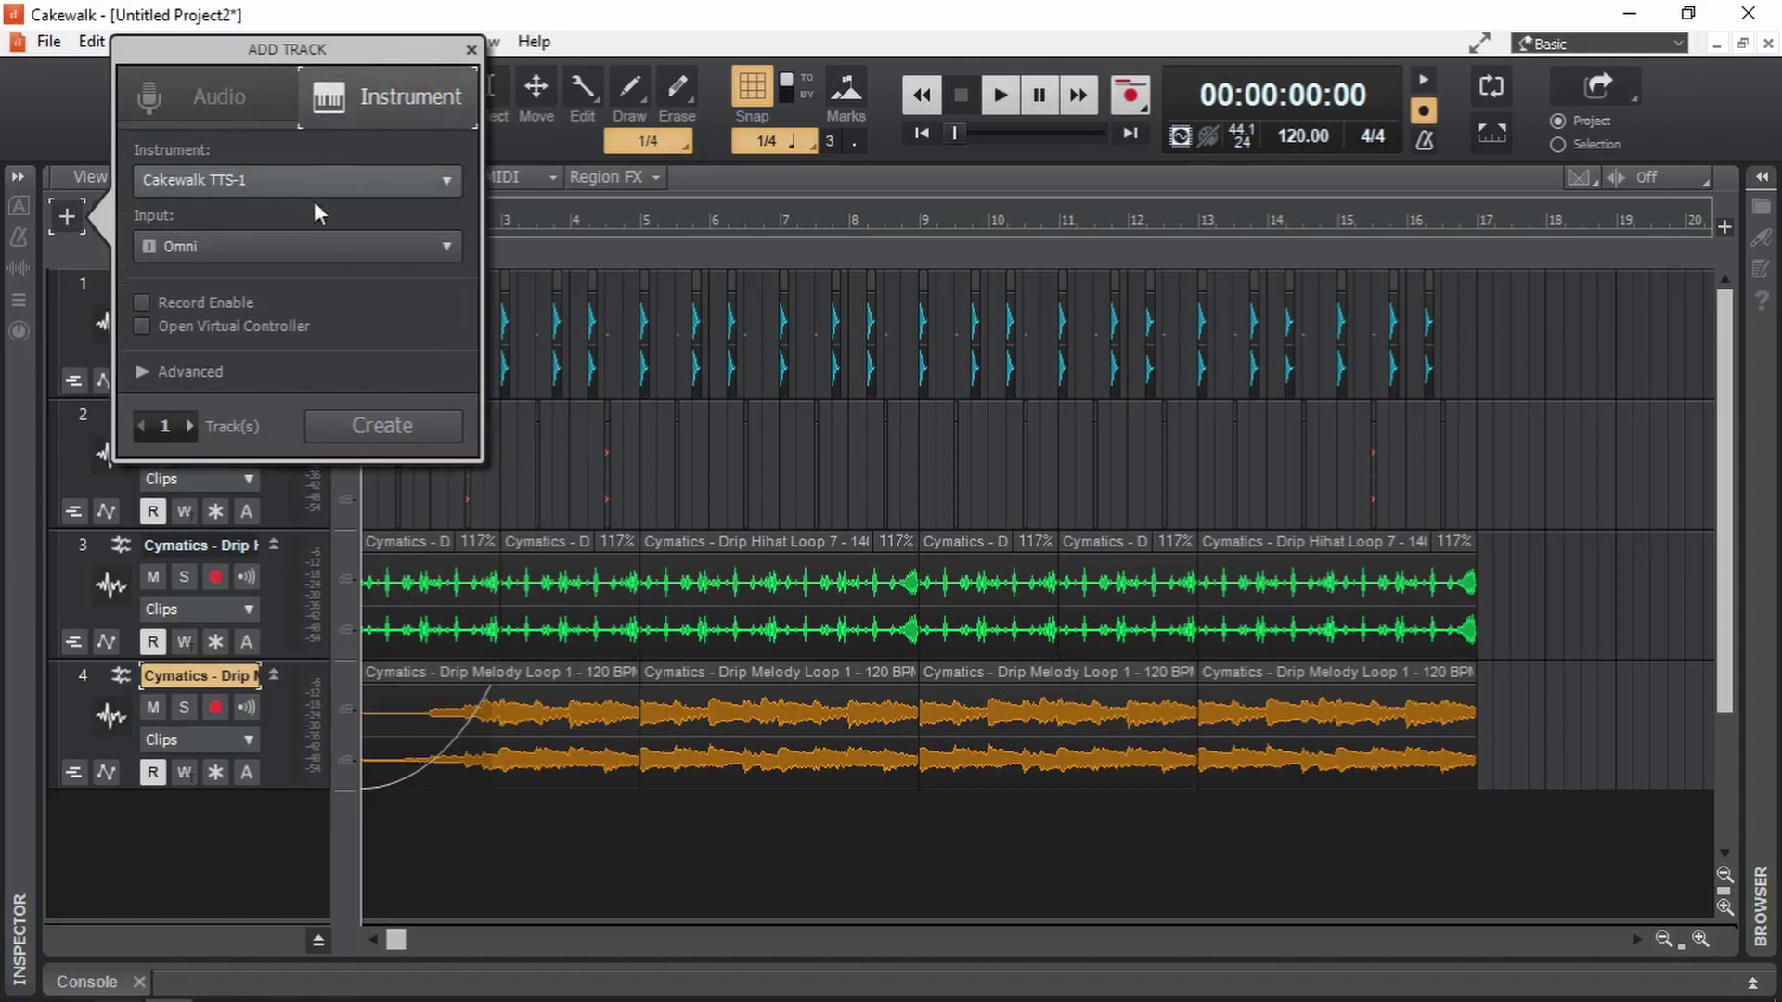
right_click(169, 856)
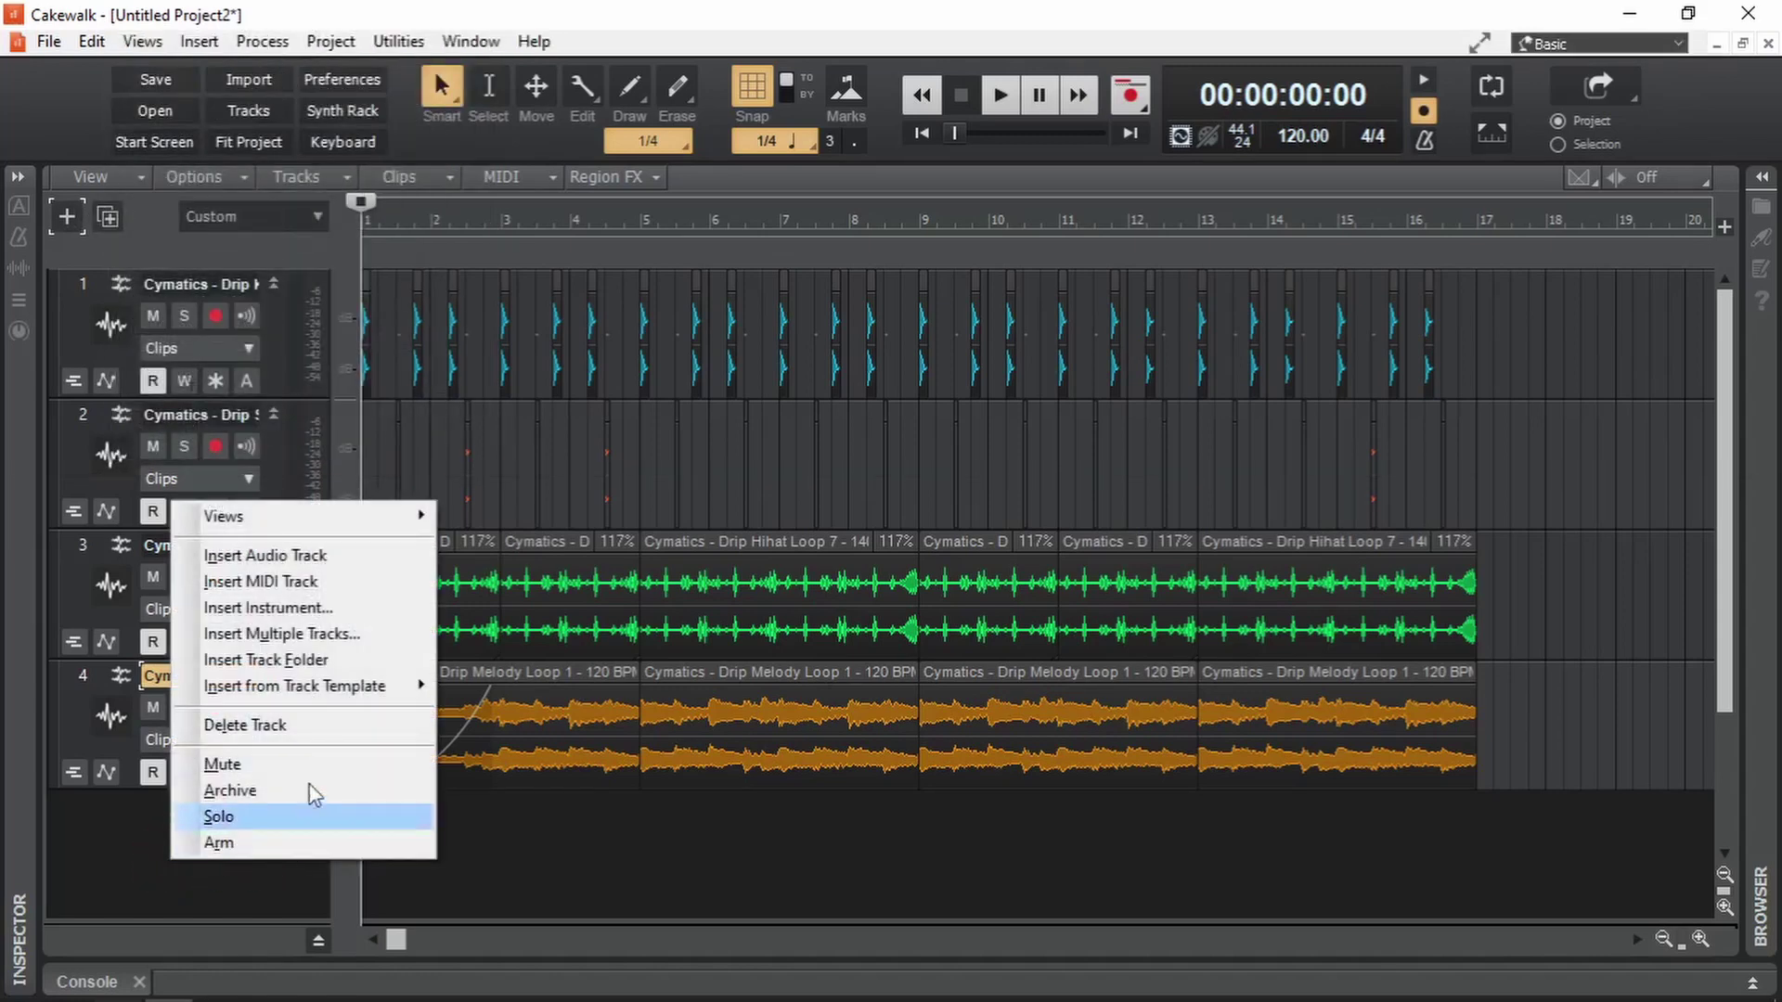
left_click(364, 617)
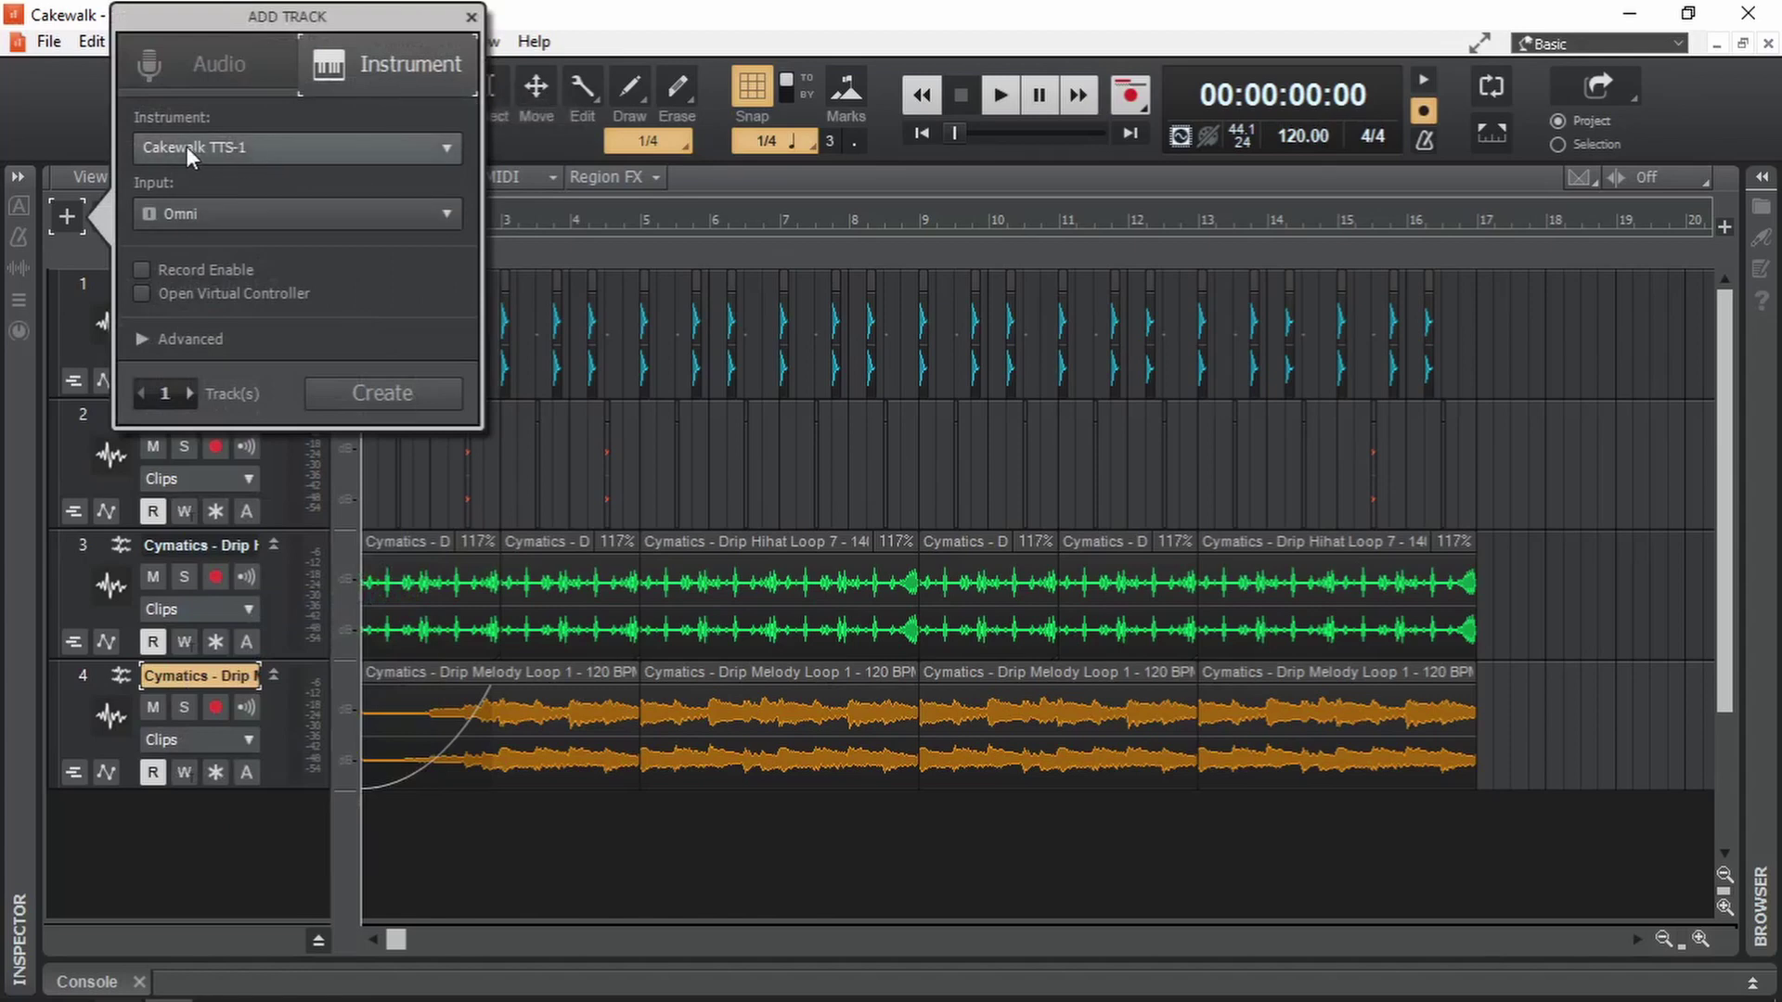
left_click(299, 148)
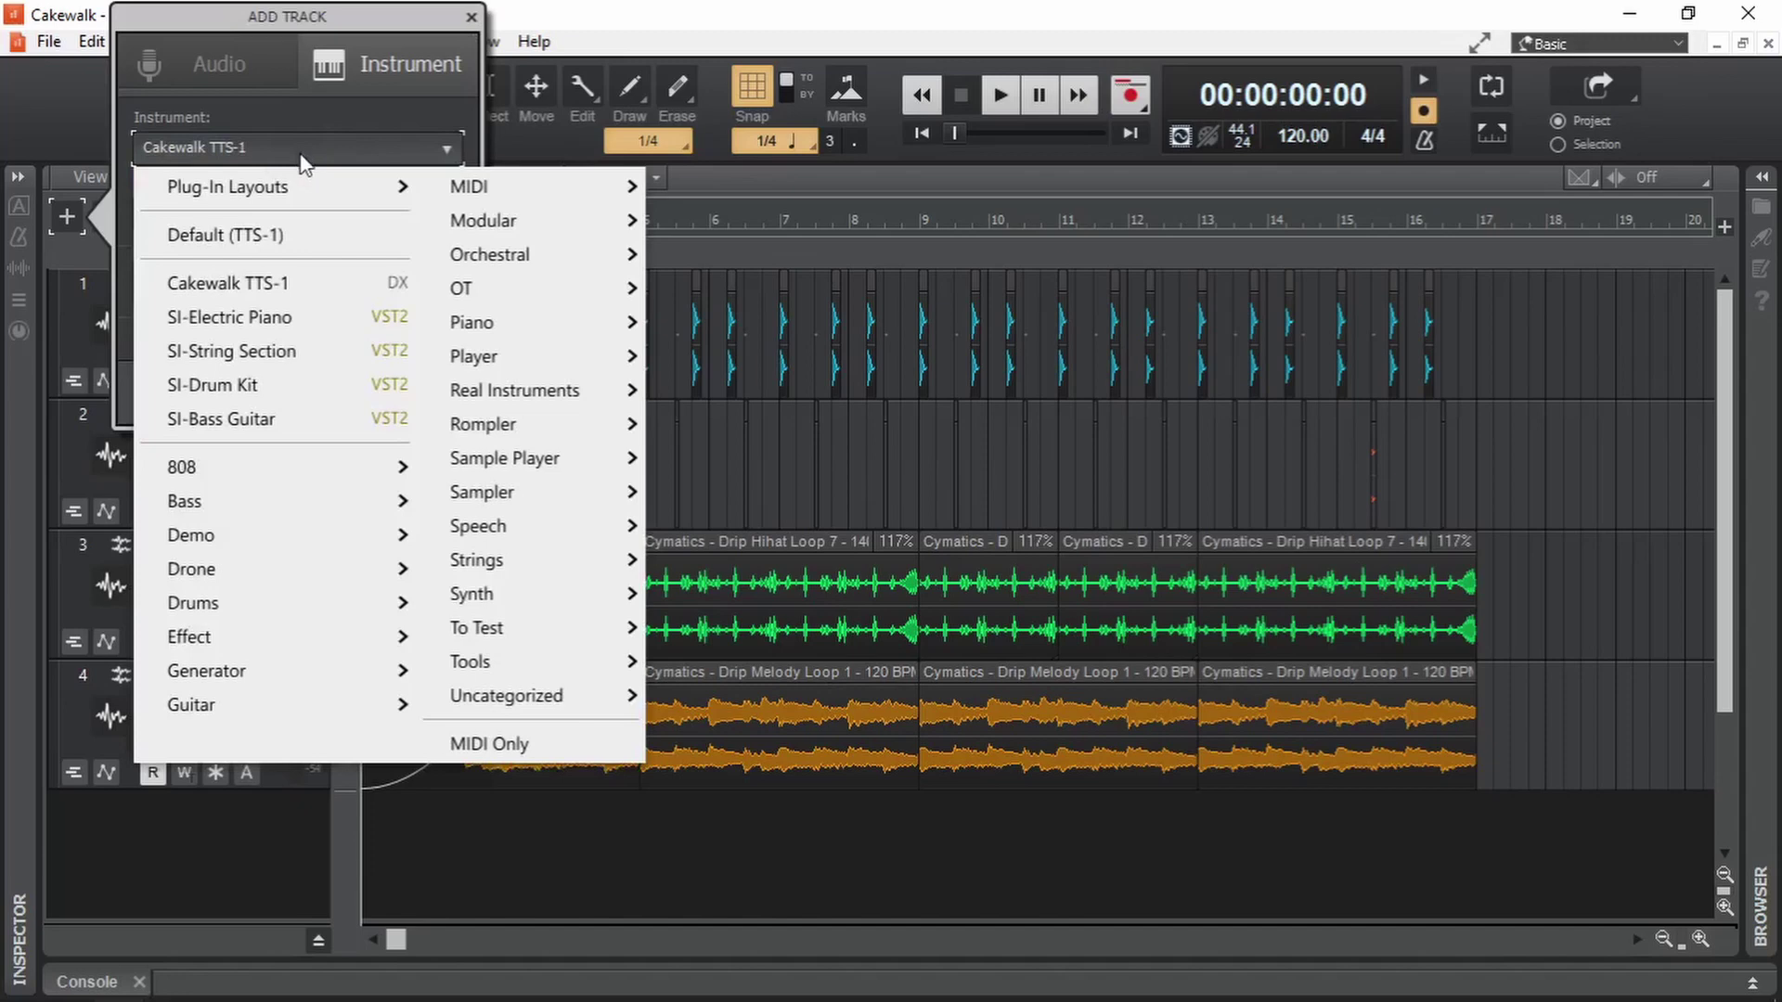
mouse_move(526, 497)
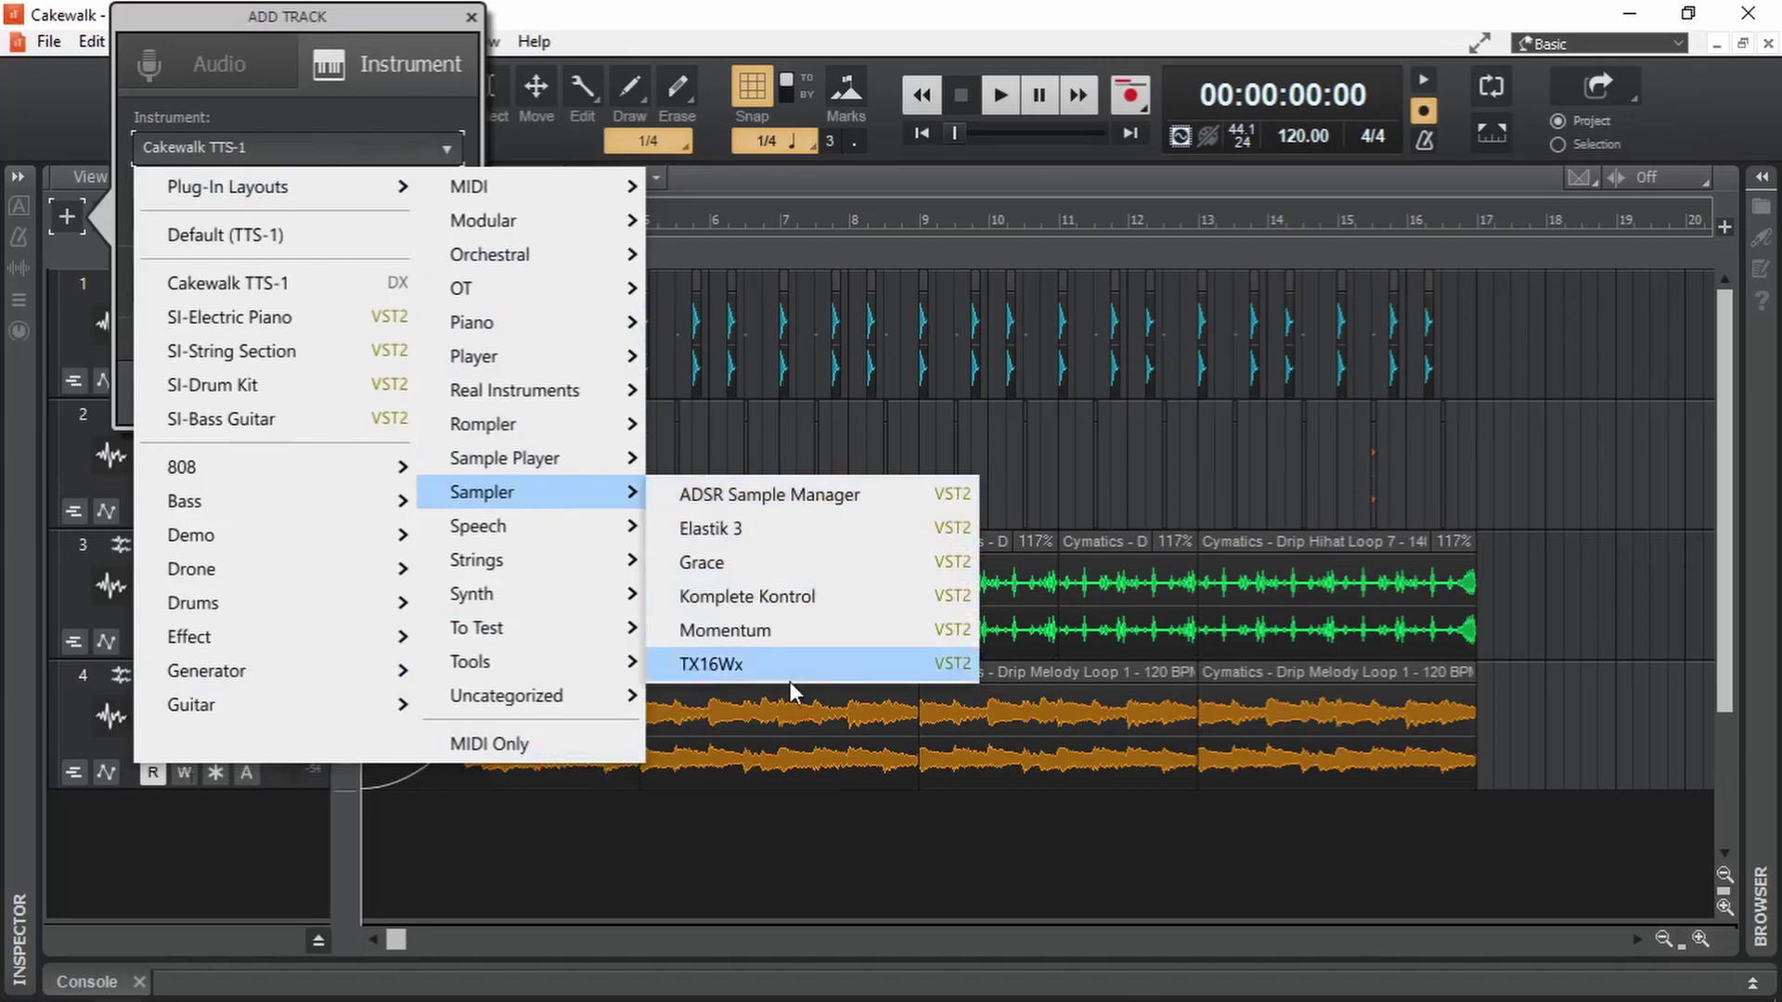
left_click(833, 611)
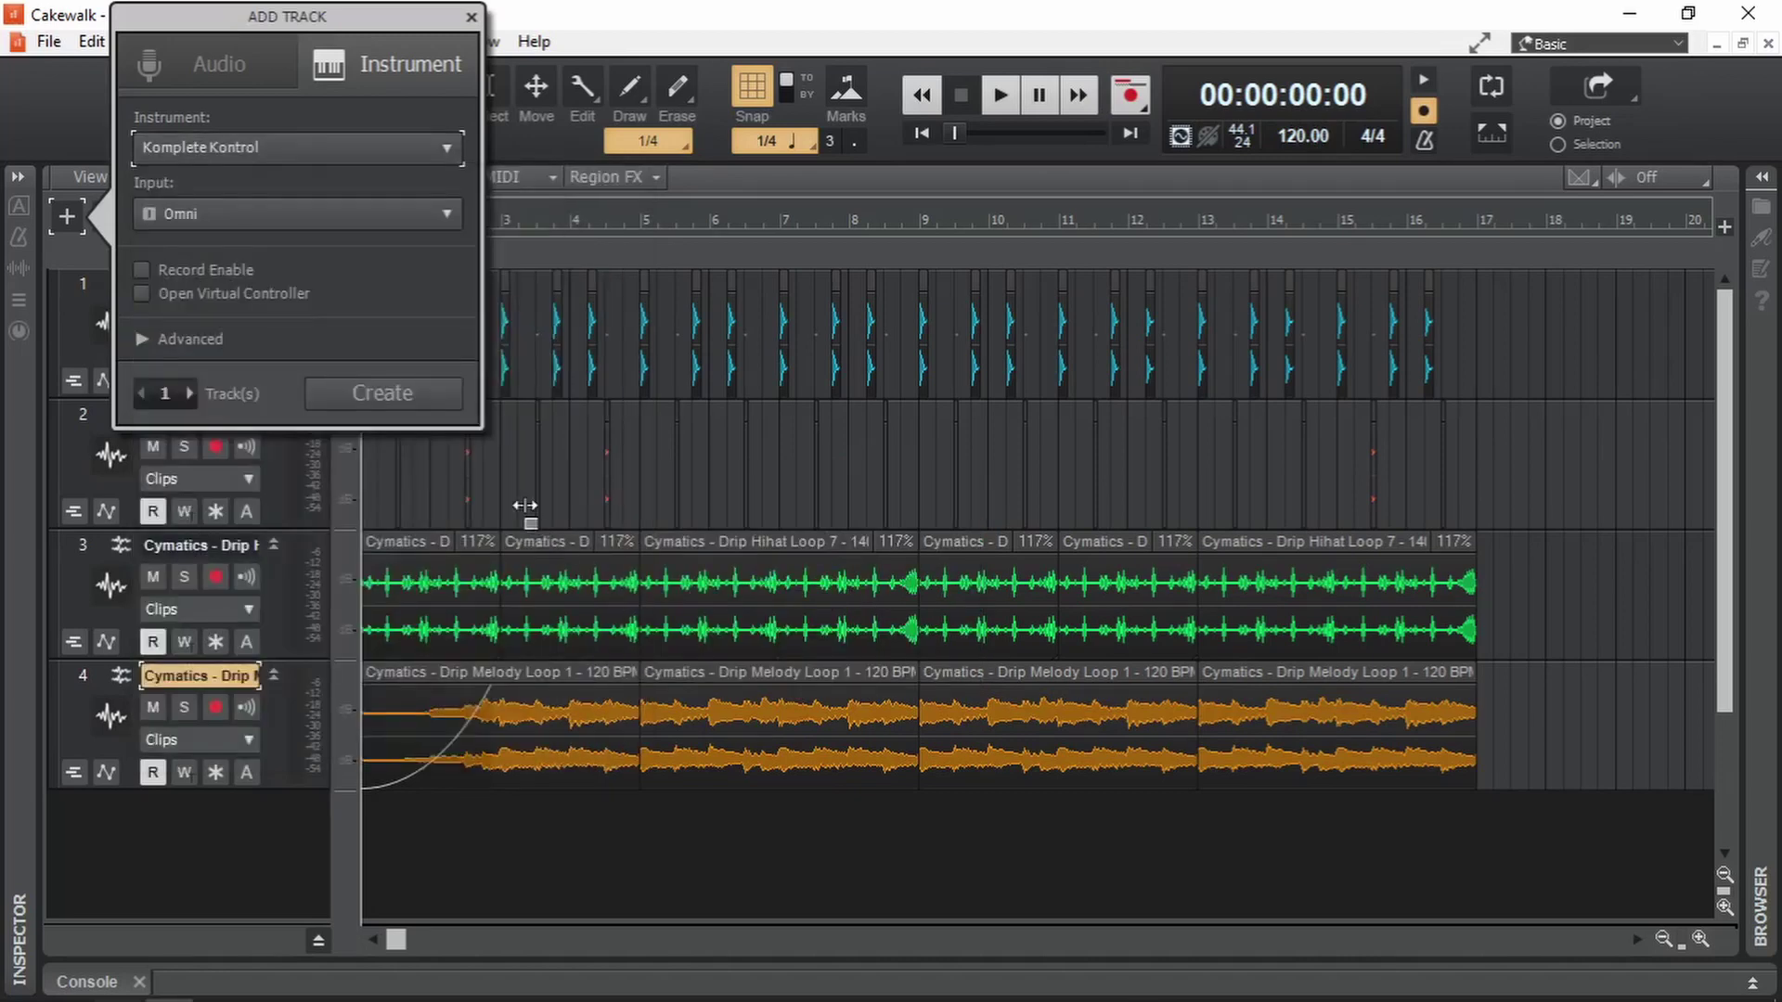
left_click(142, 338)
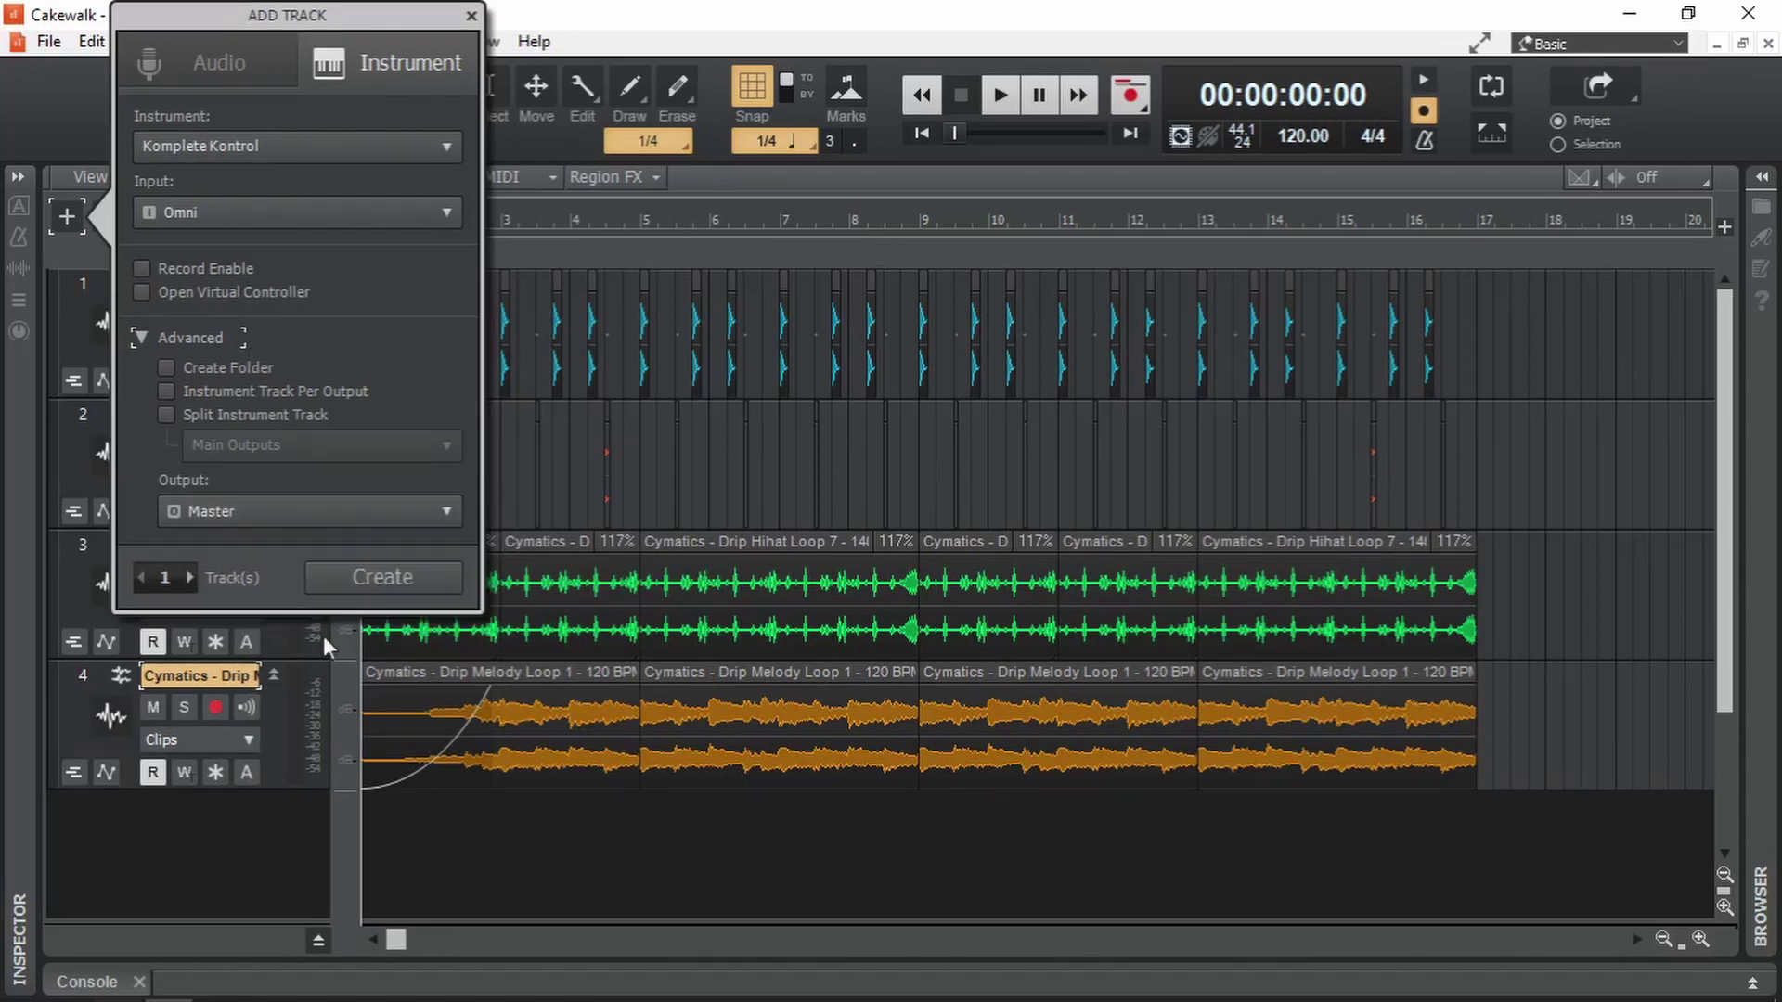
left_click(238, 821)
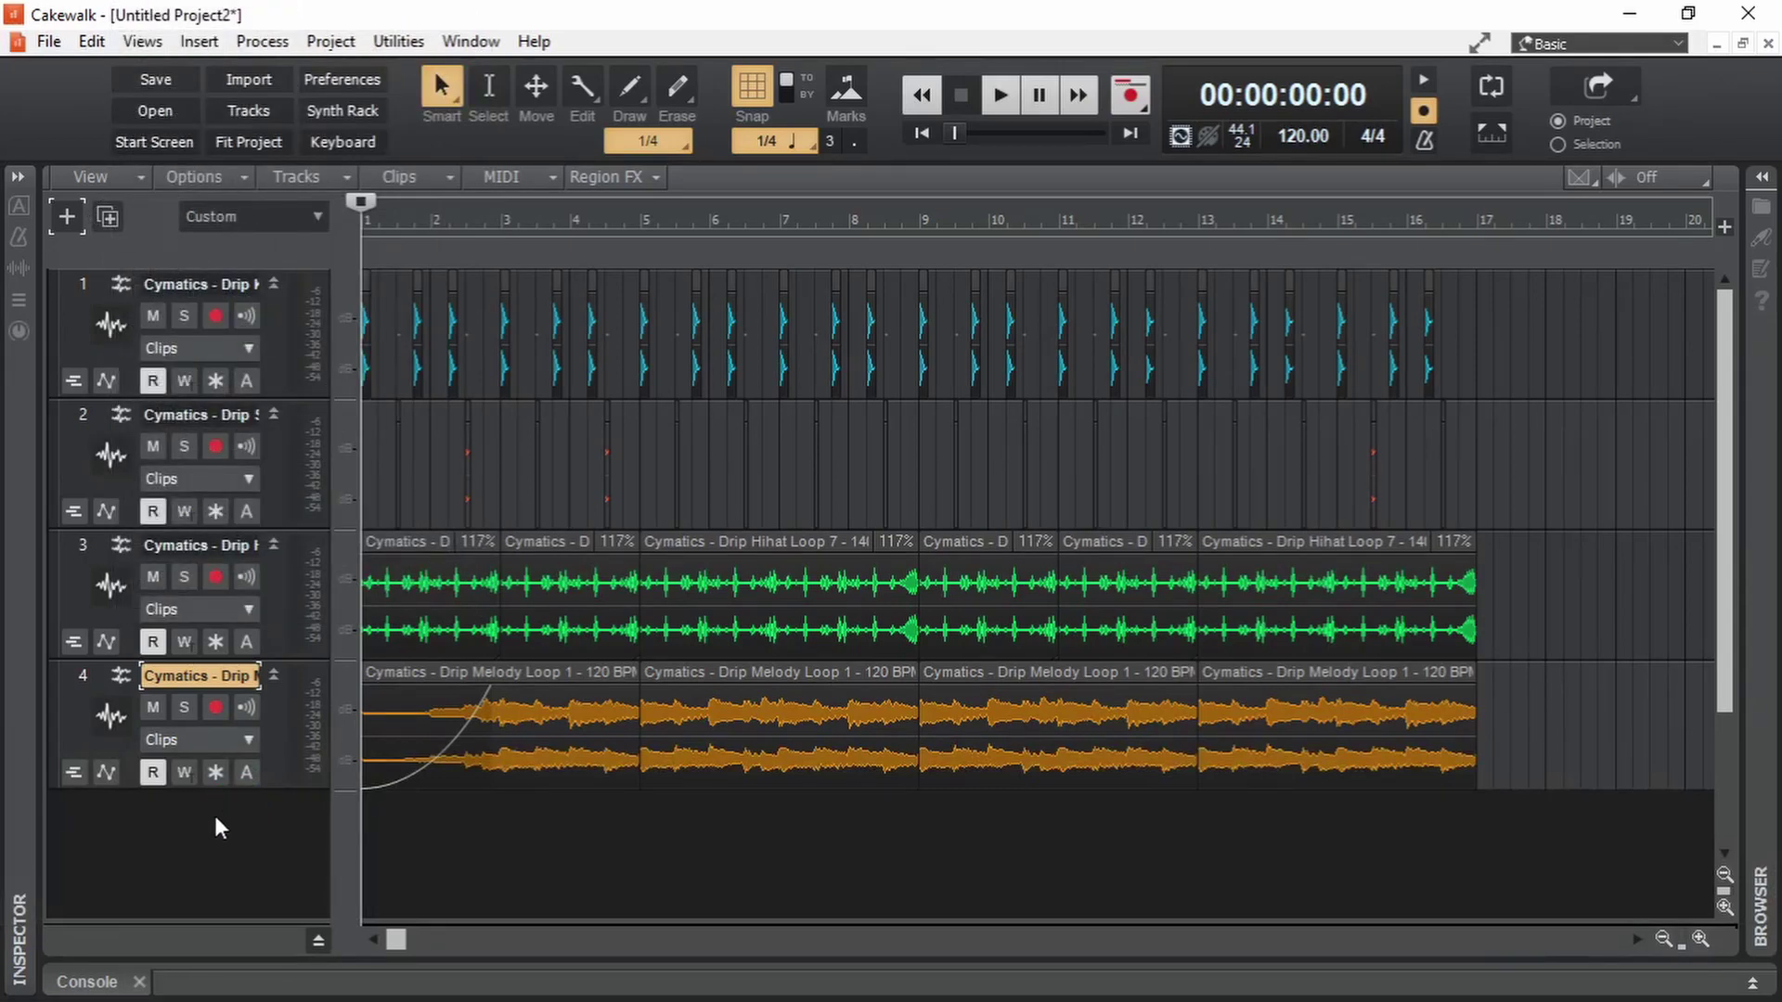
Show the instrument plug-ins in the Browser, expand Sampler and search for 'komp'.
key("b")
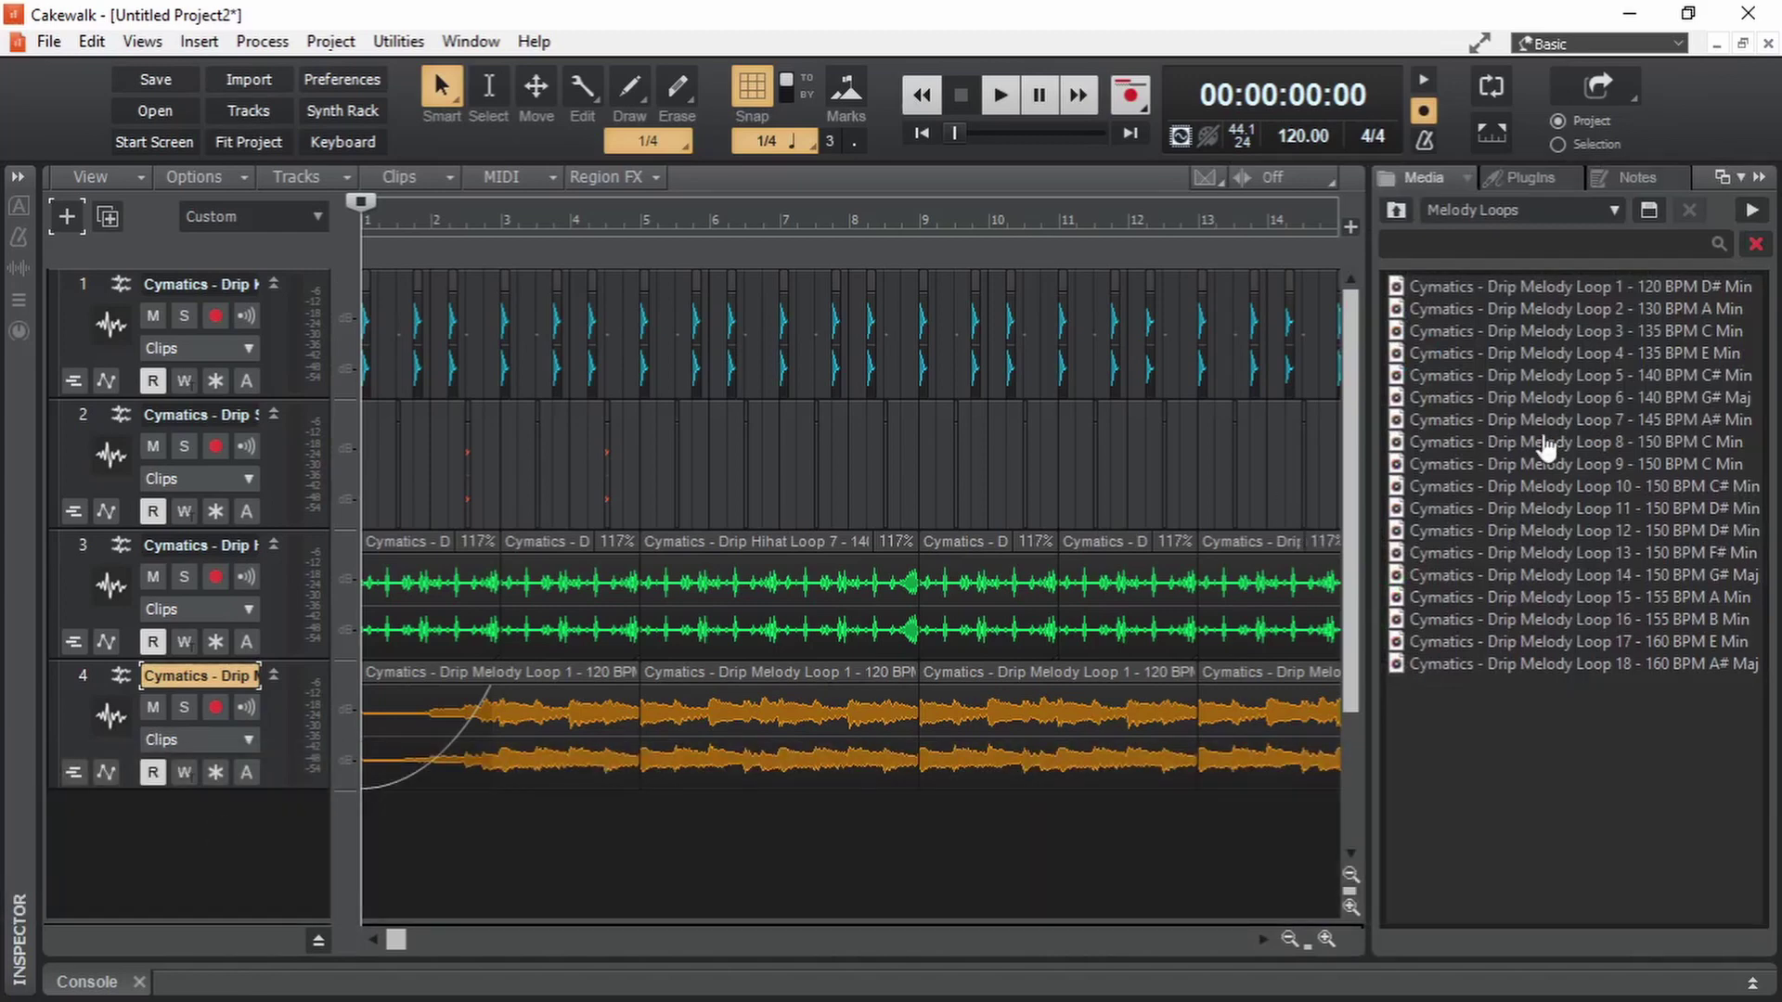
left_click(1535, 176)
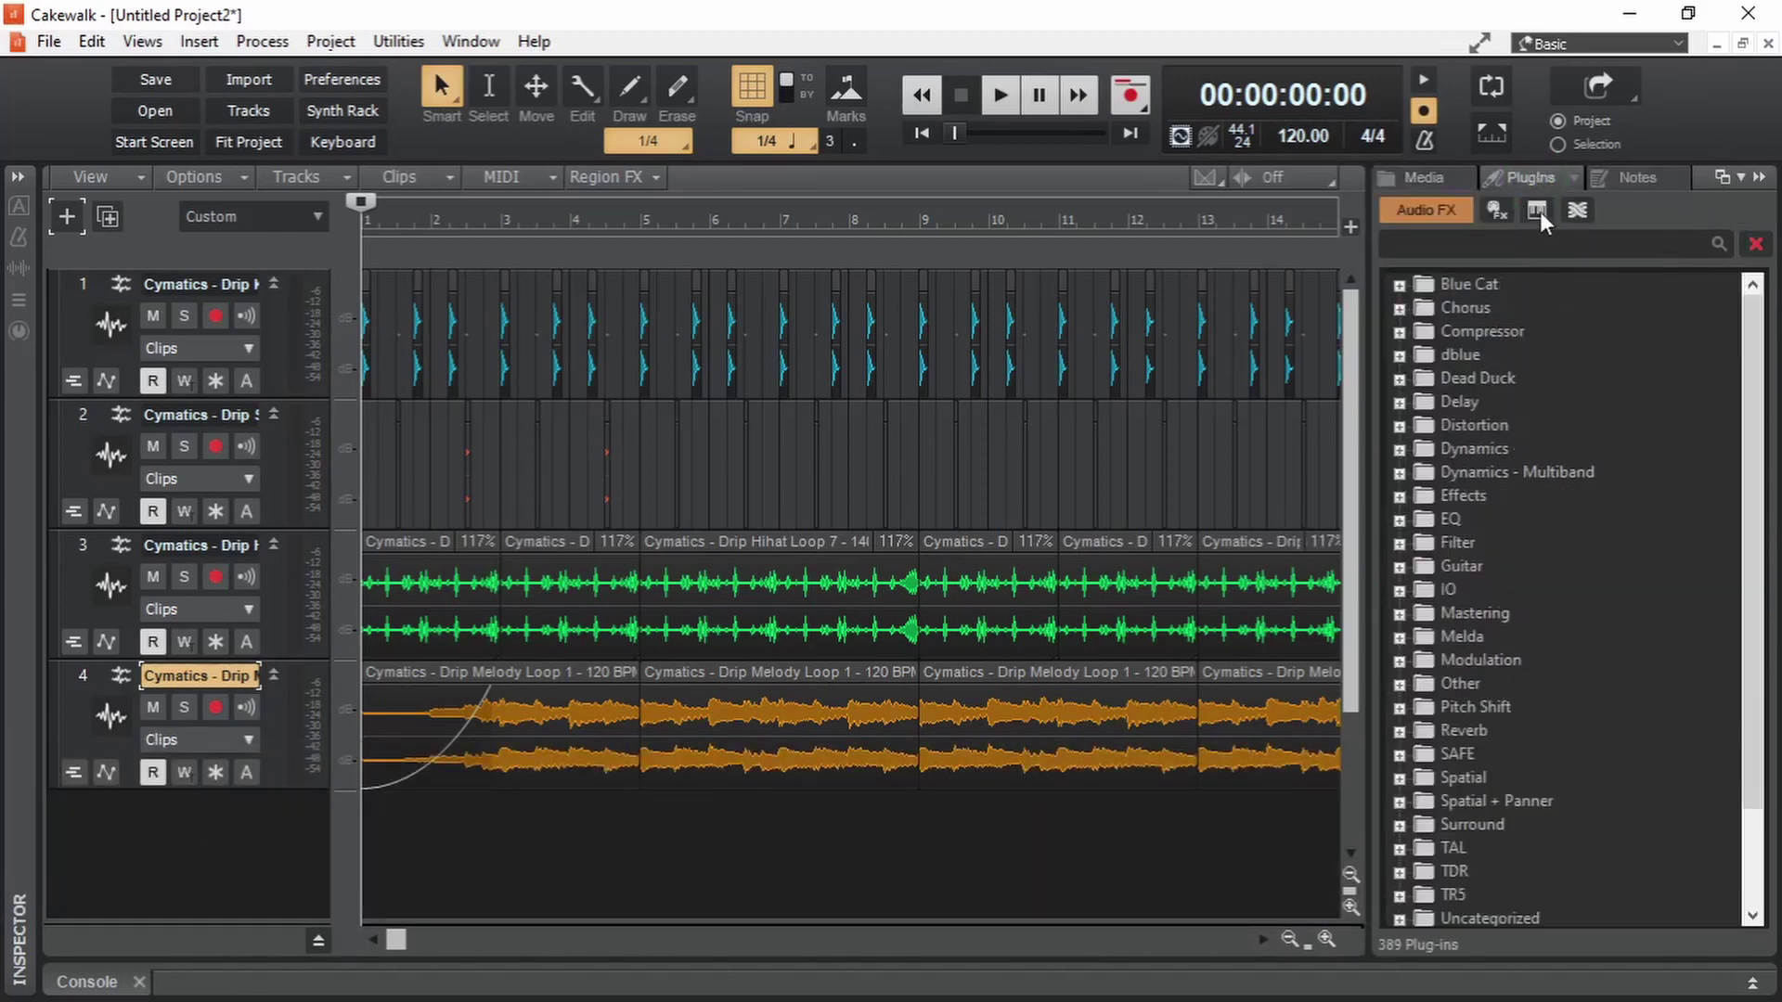
left_click(1535, 209)
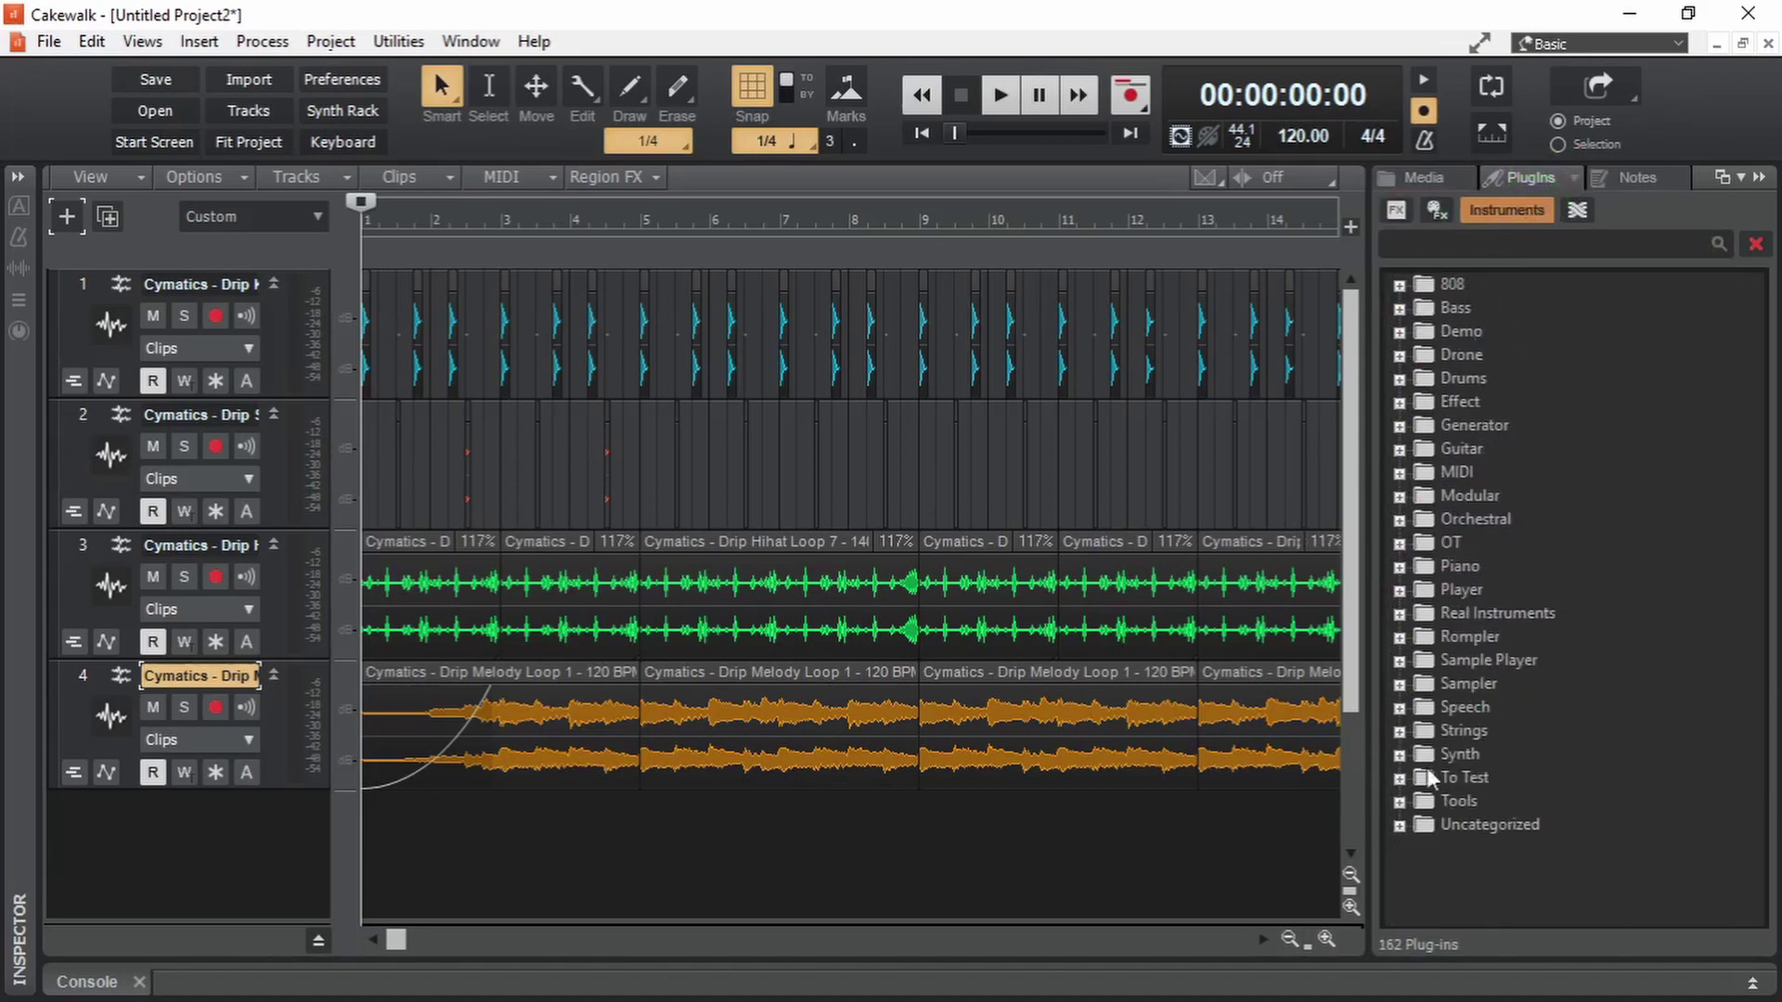
left_click(1401, 685)
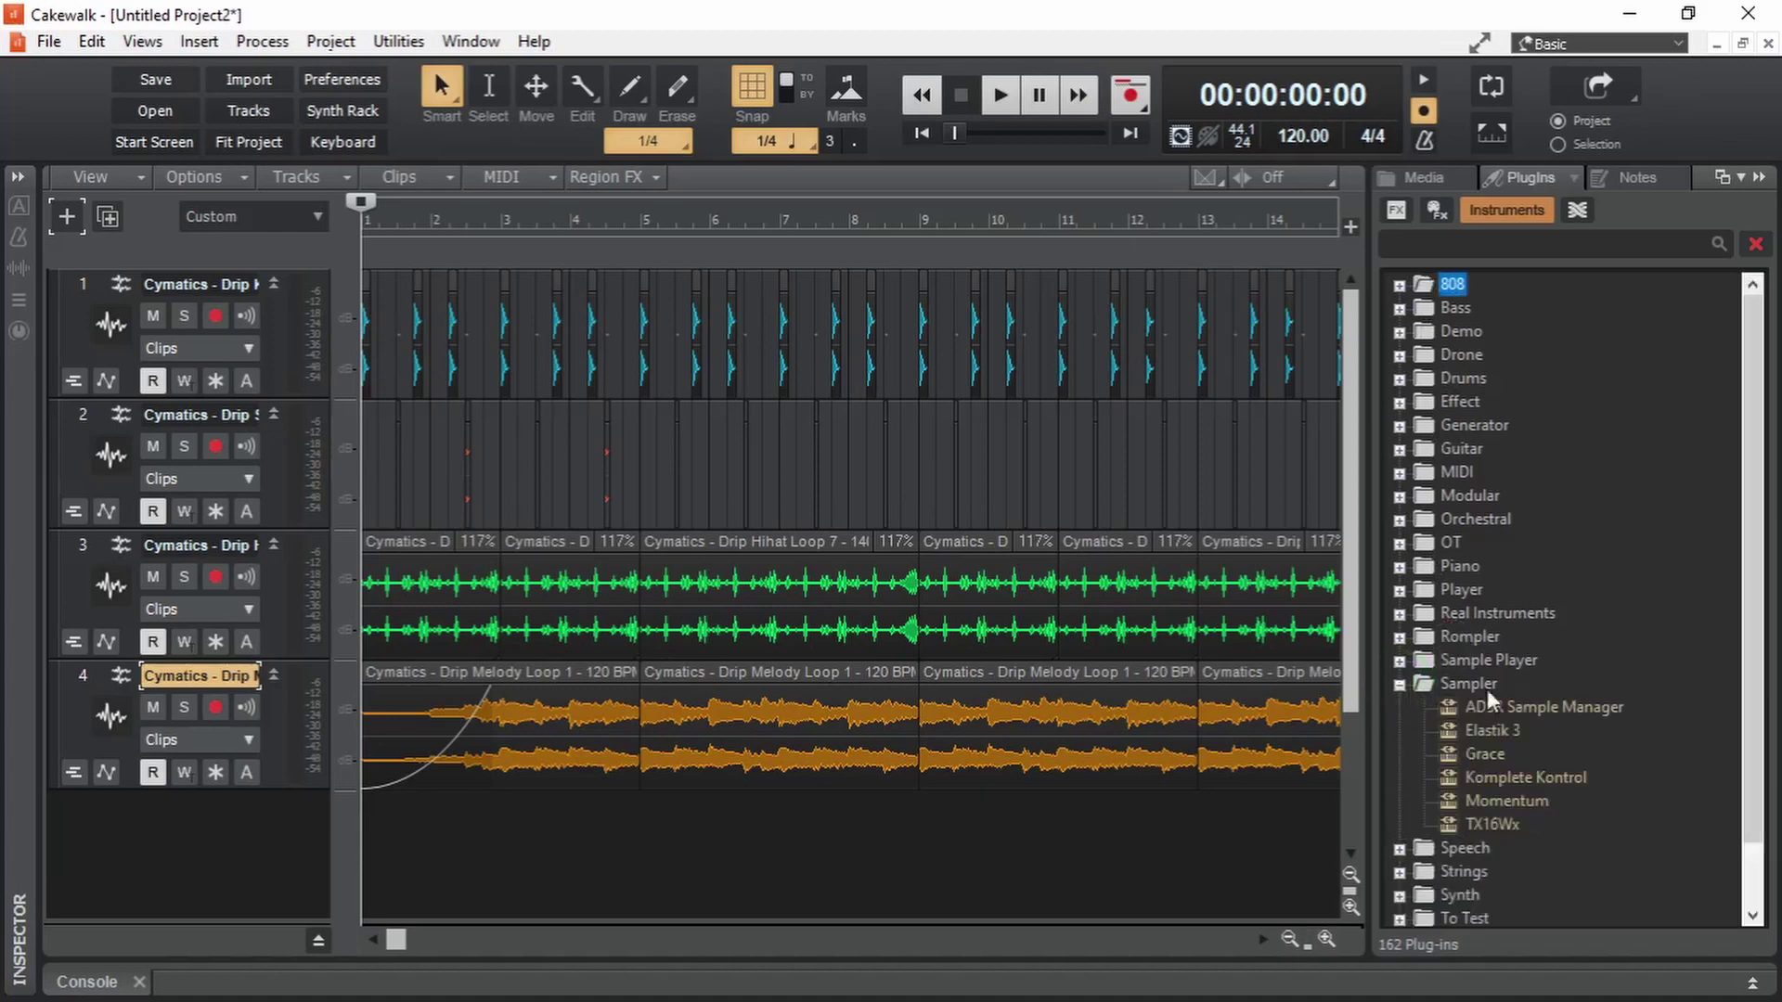
left_click(1521, 781)
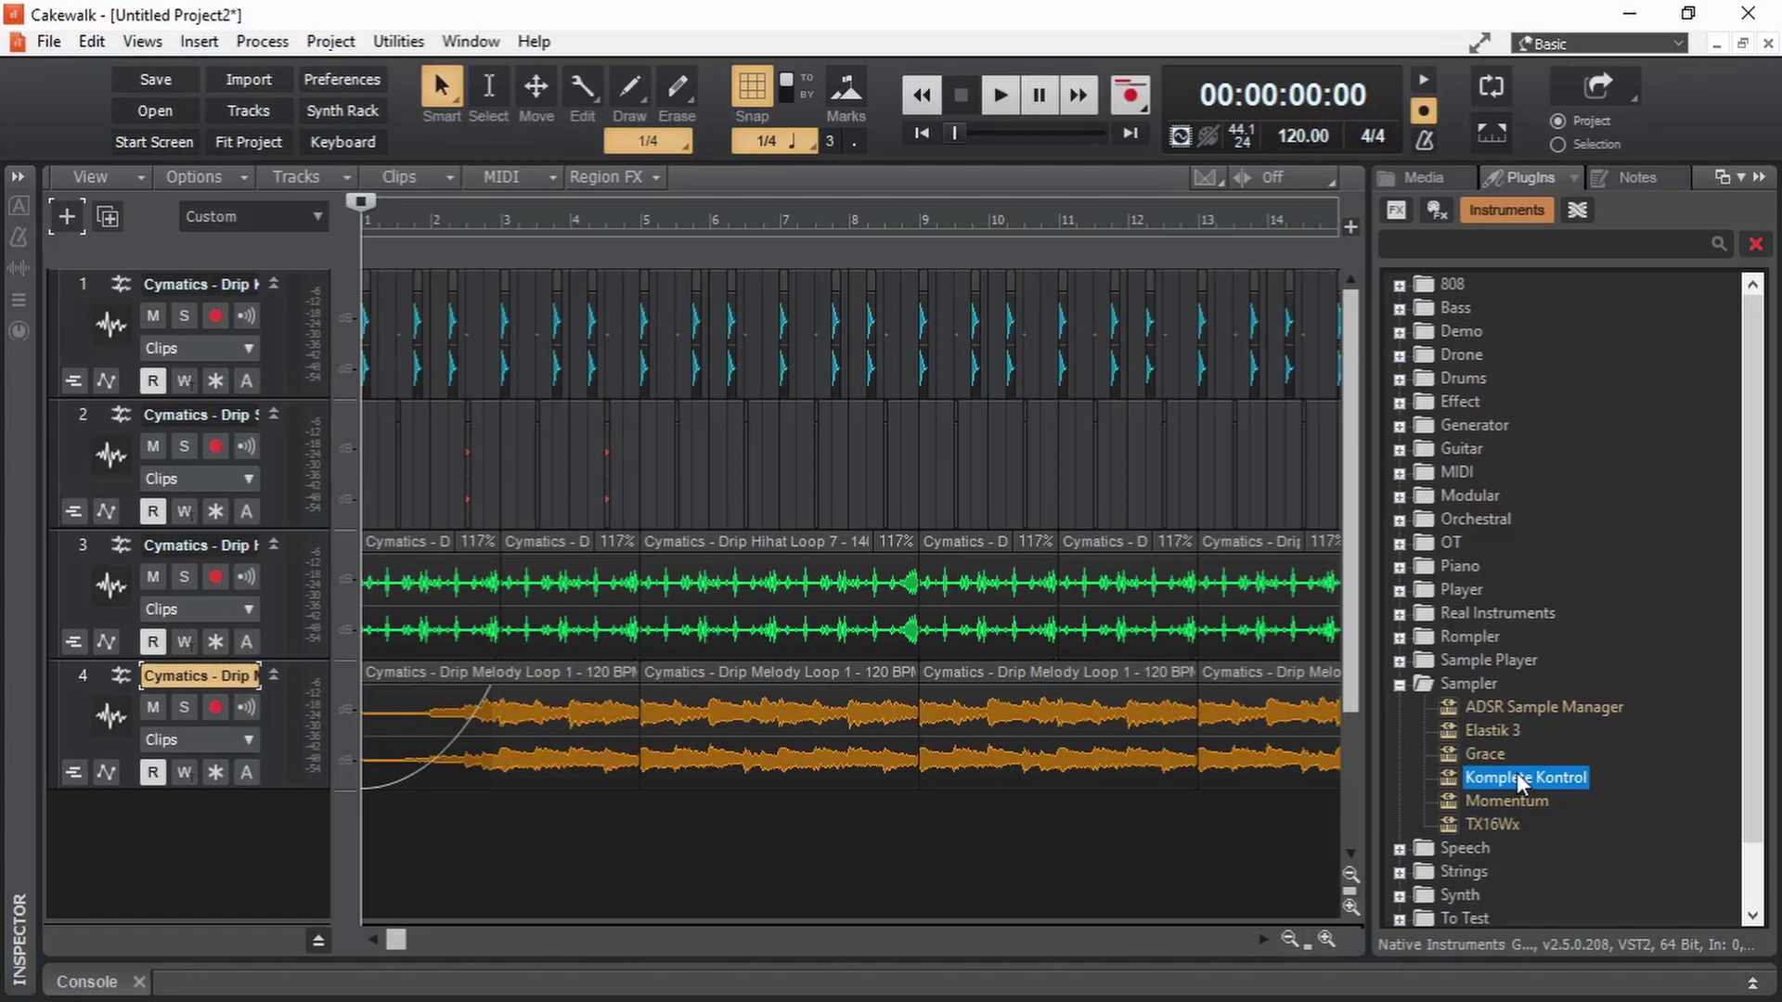
left_click(1521, 246)
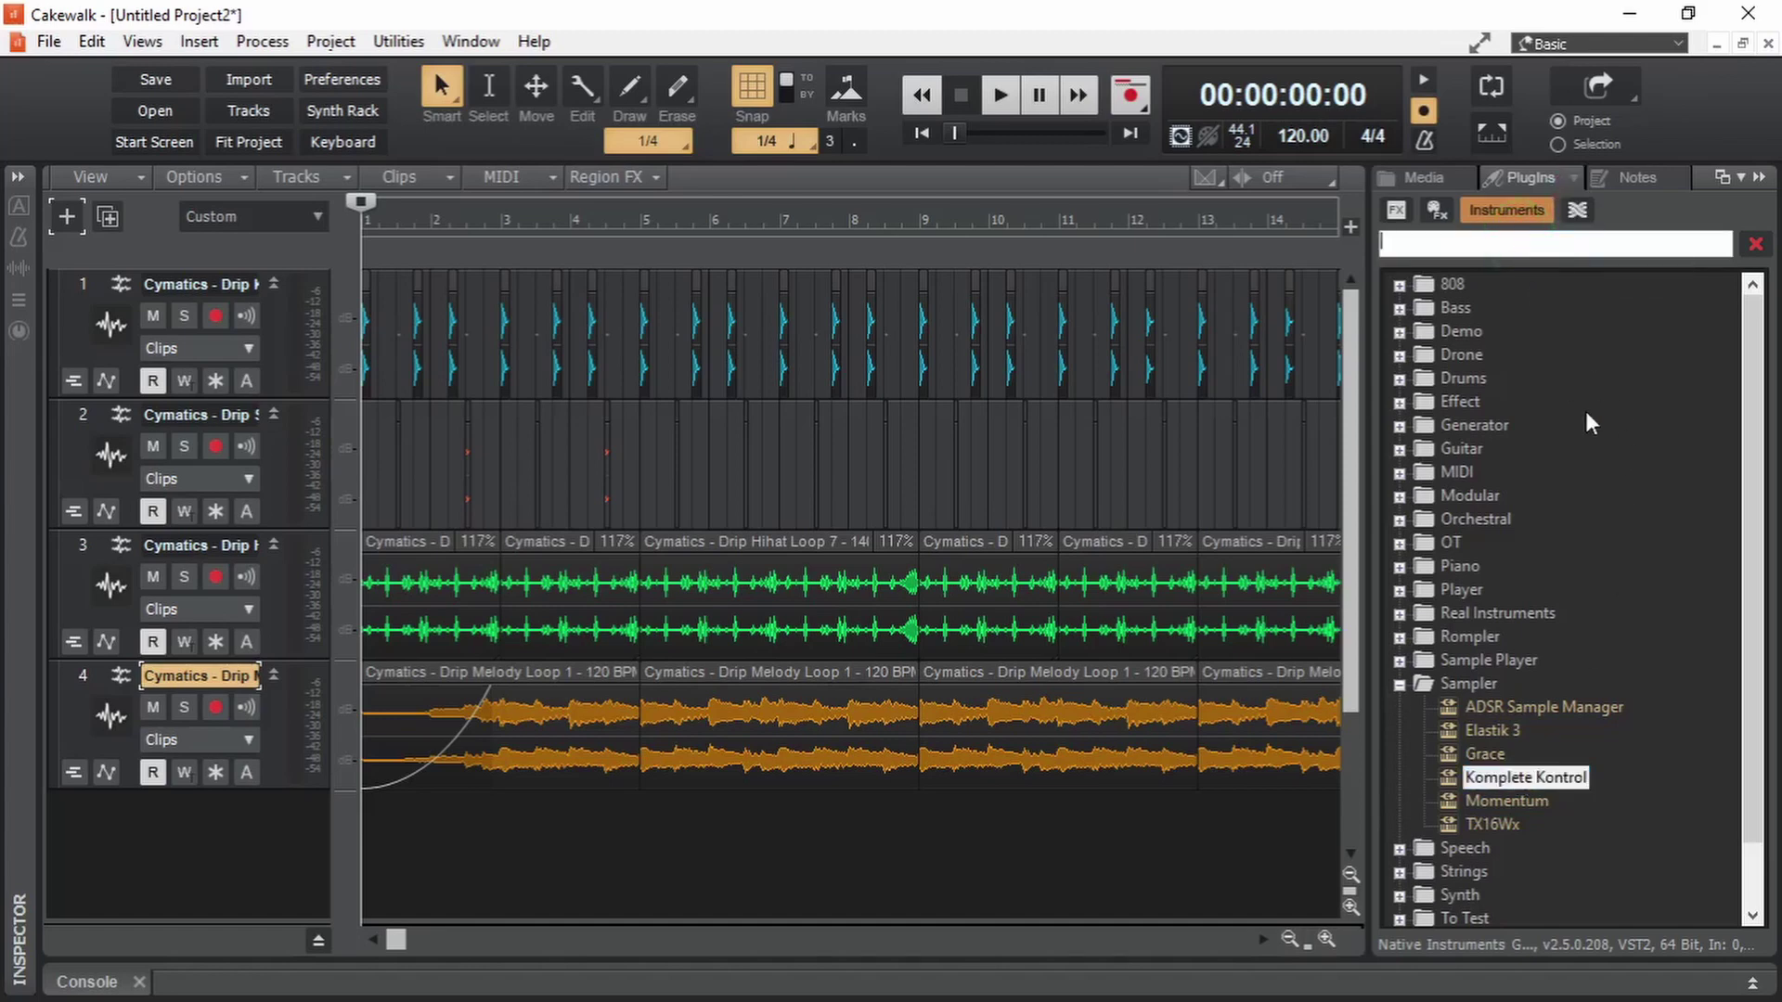
type("komp")
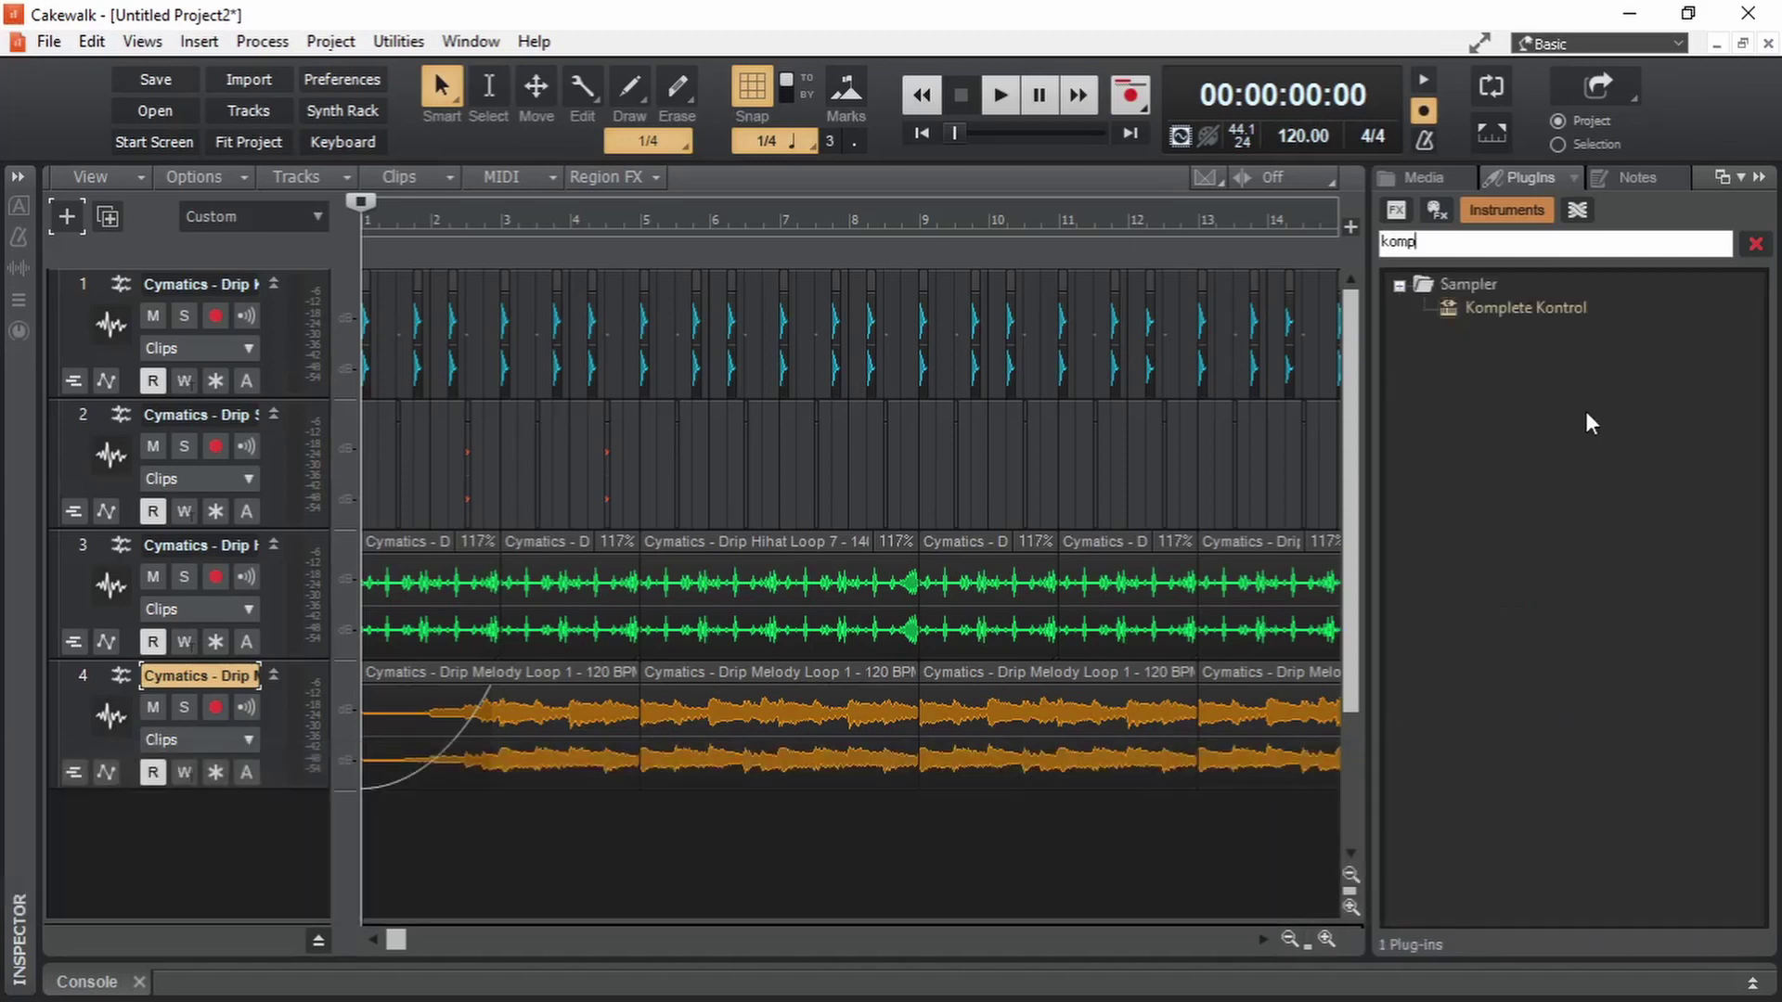
Insert Komplete Kontrol as a simple instrument track with its synth property page open.
mouse_move(1530, 310)
left_mouse_down()
mouse_move(1565, 341)
mouse_move(143, 799)
mouse_move(227, 833)
mouse_move(1516, 446)
mouse_move(1519, 309)
left_mouse_up()
double_click(1518, 309)
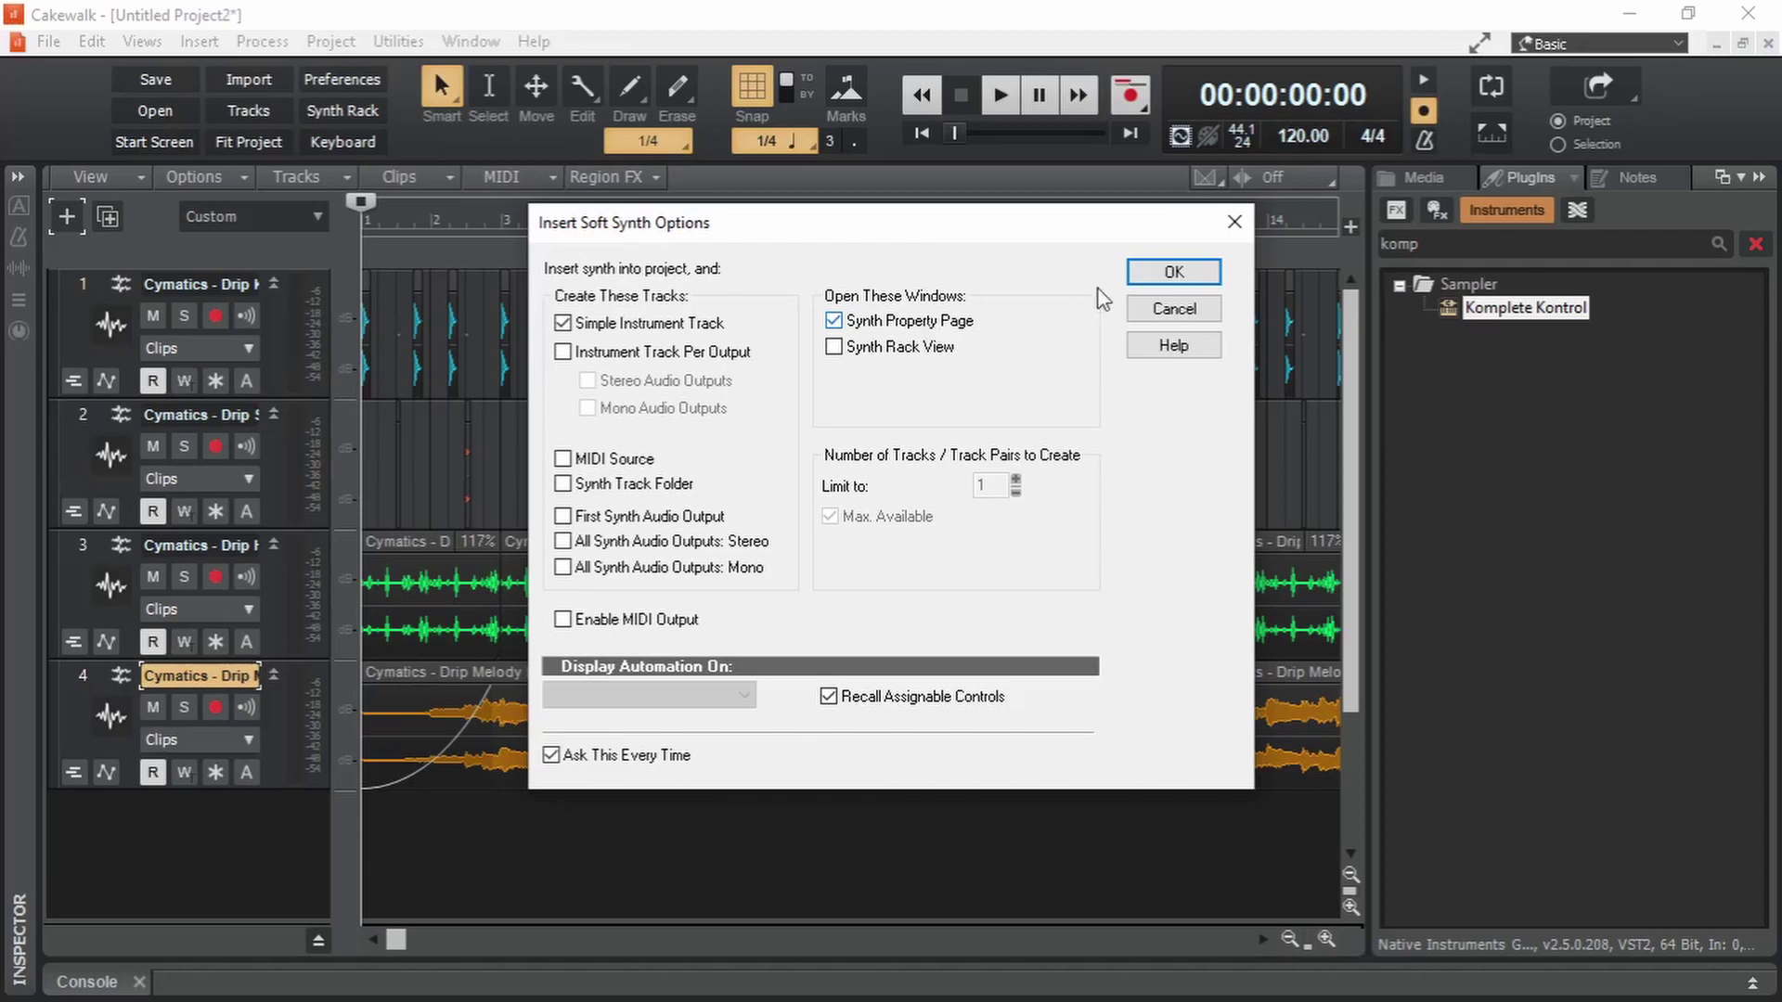
left_click(1201, 277)
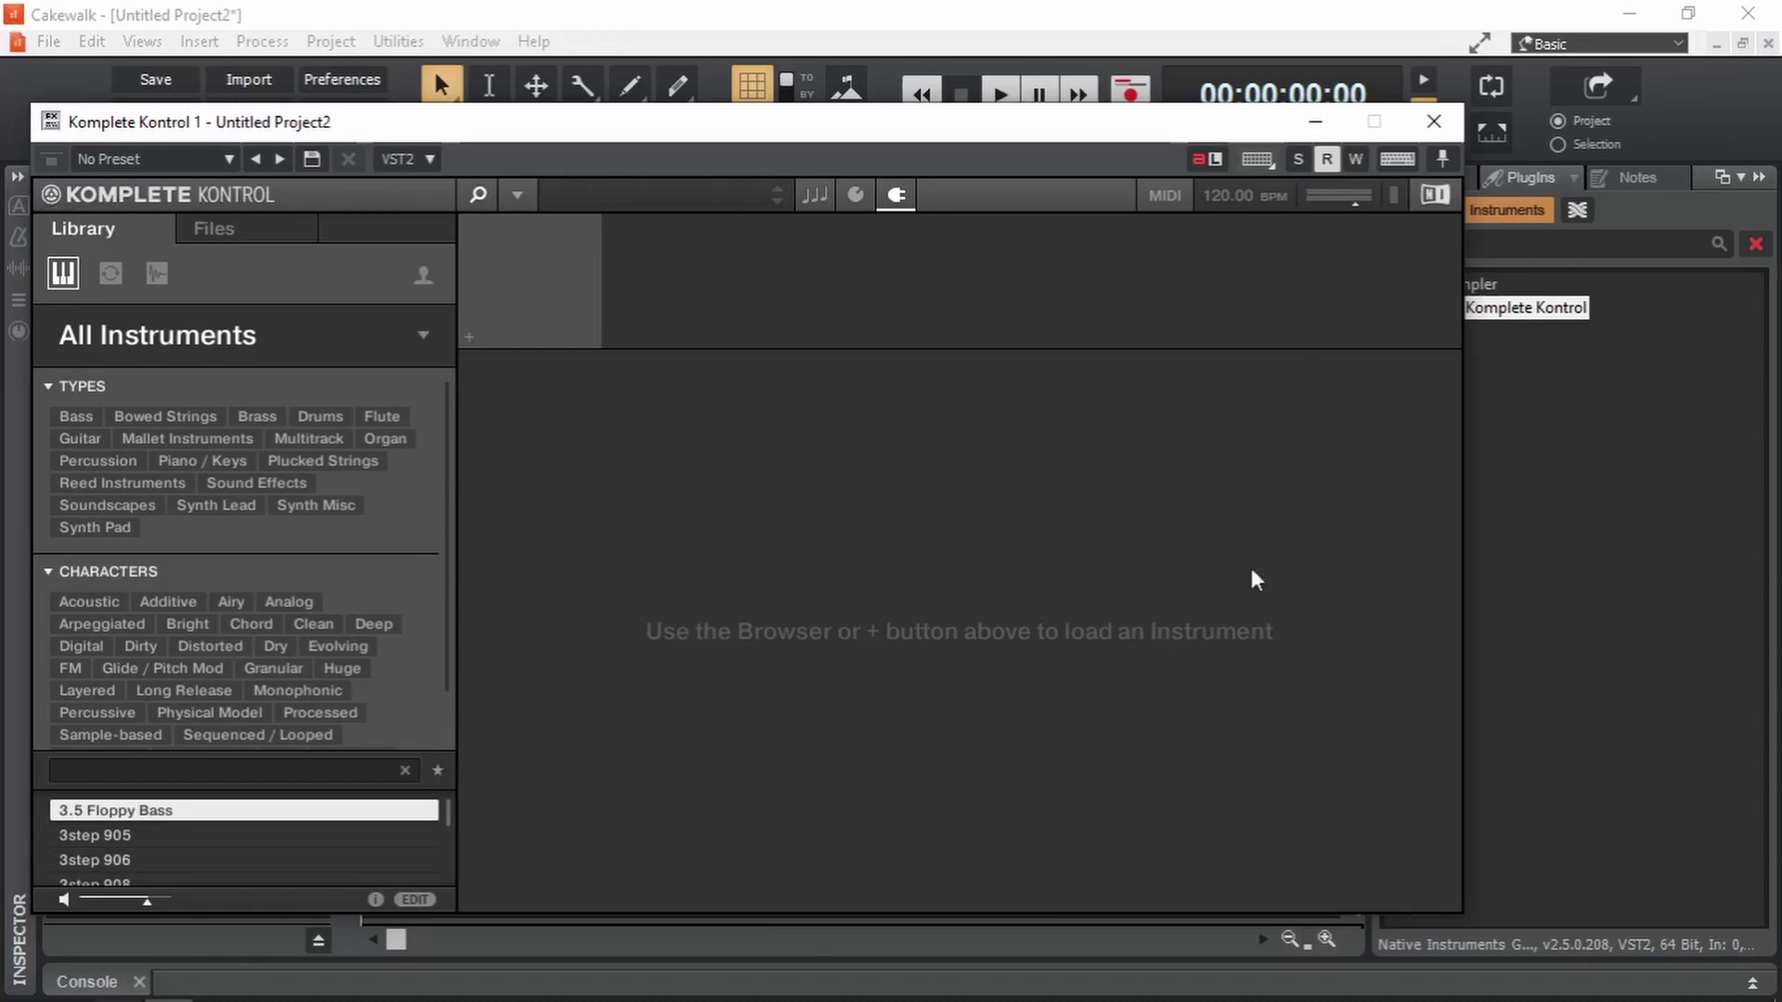
Close the empty Komplete Kontrol window and browse Media files to Drums - One Shots > 808s.
left_click(1435, 121)
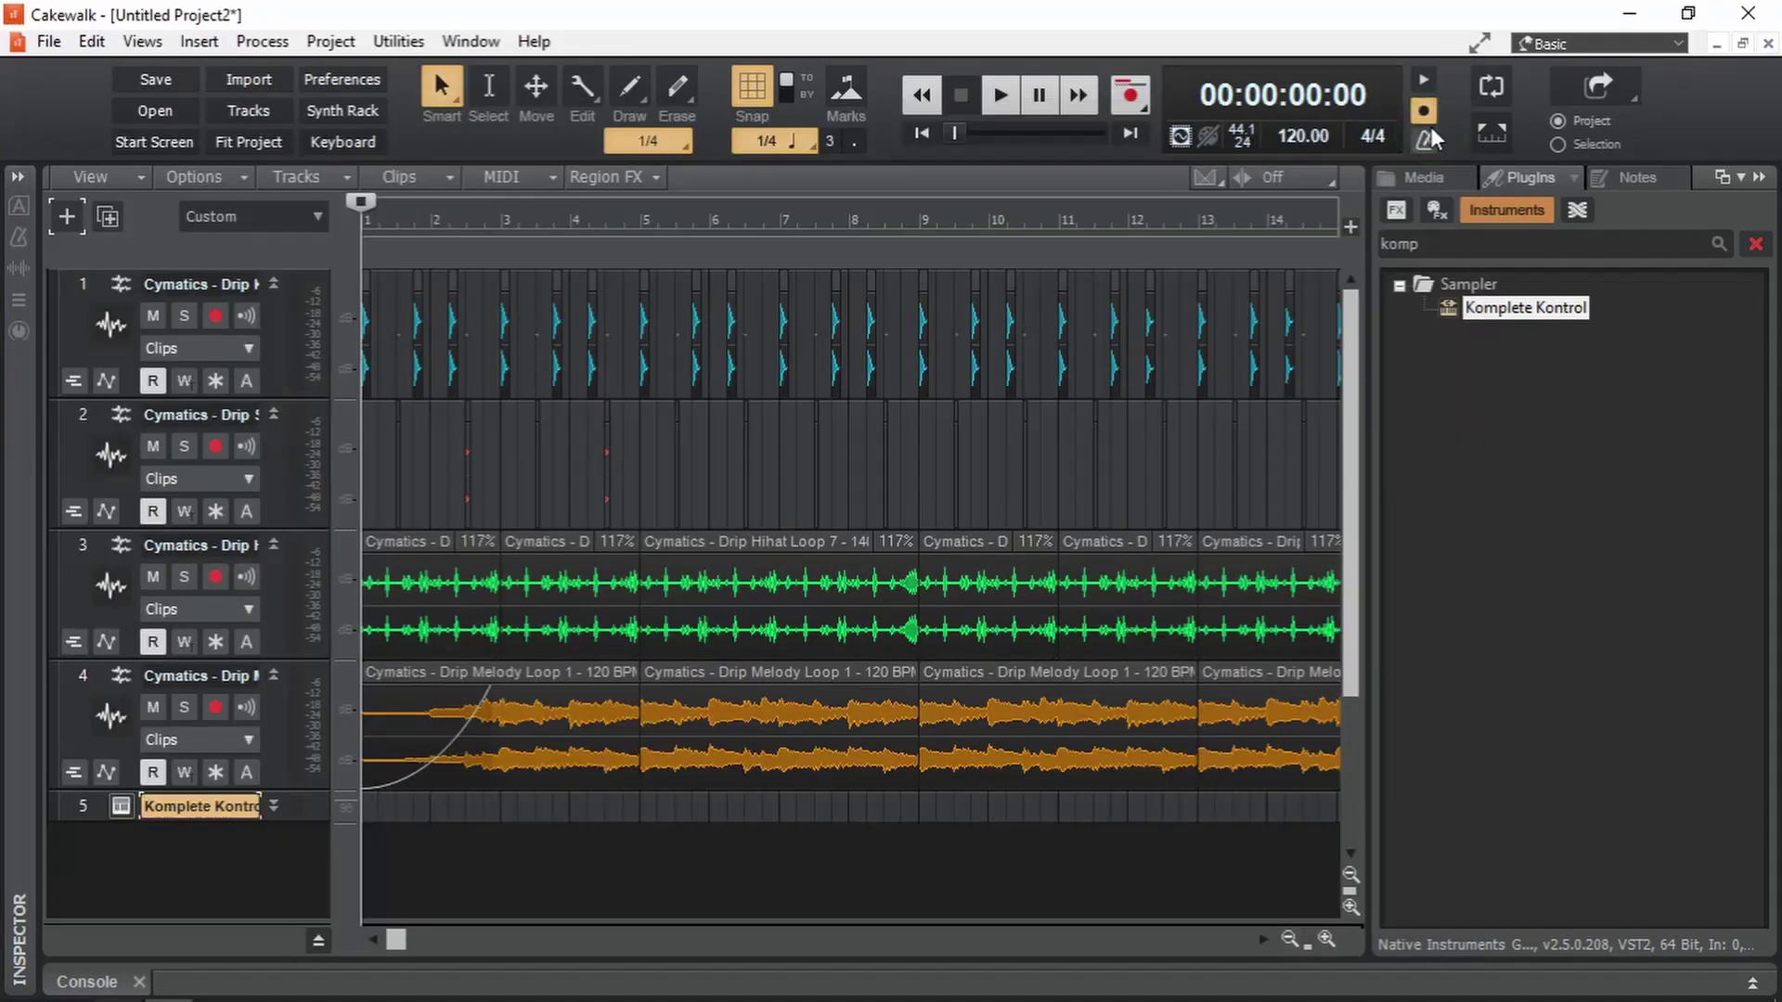
left_click(1425, 180)
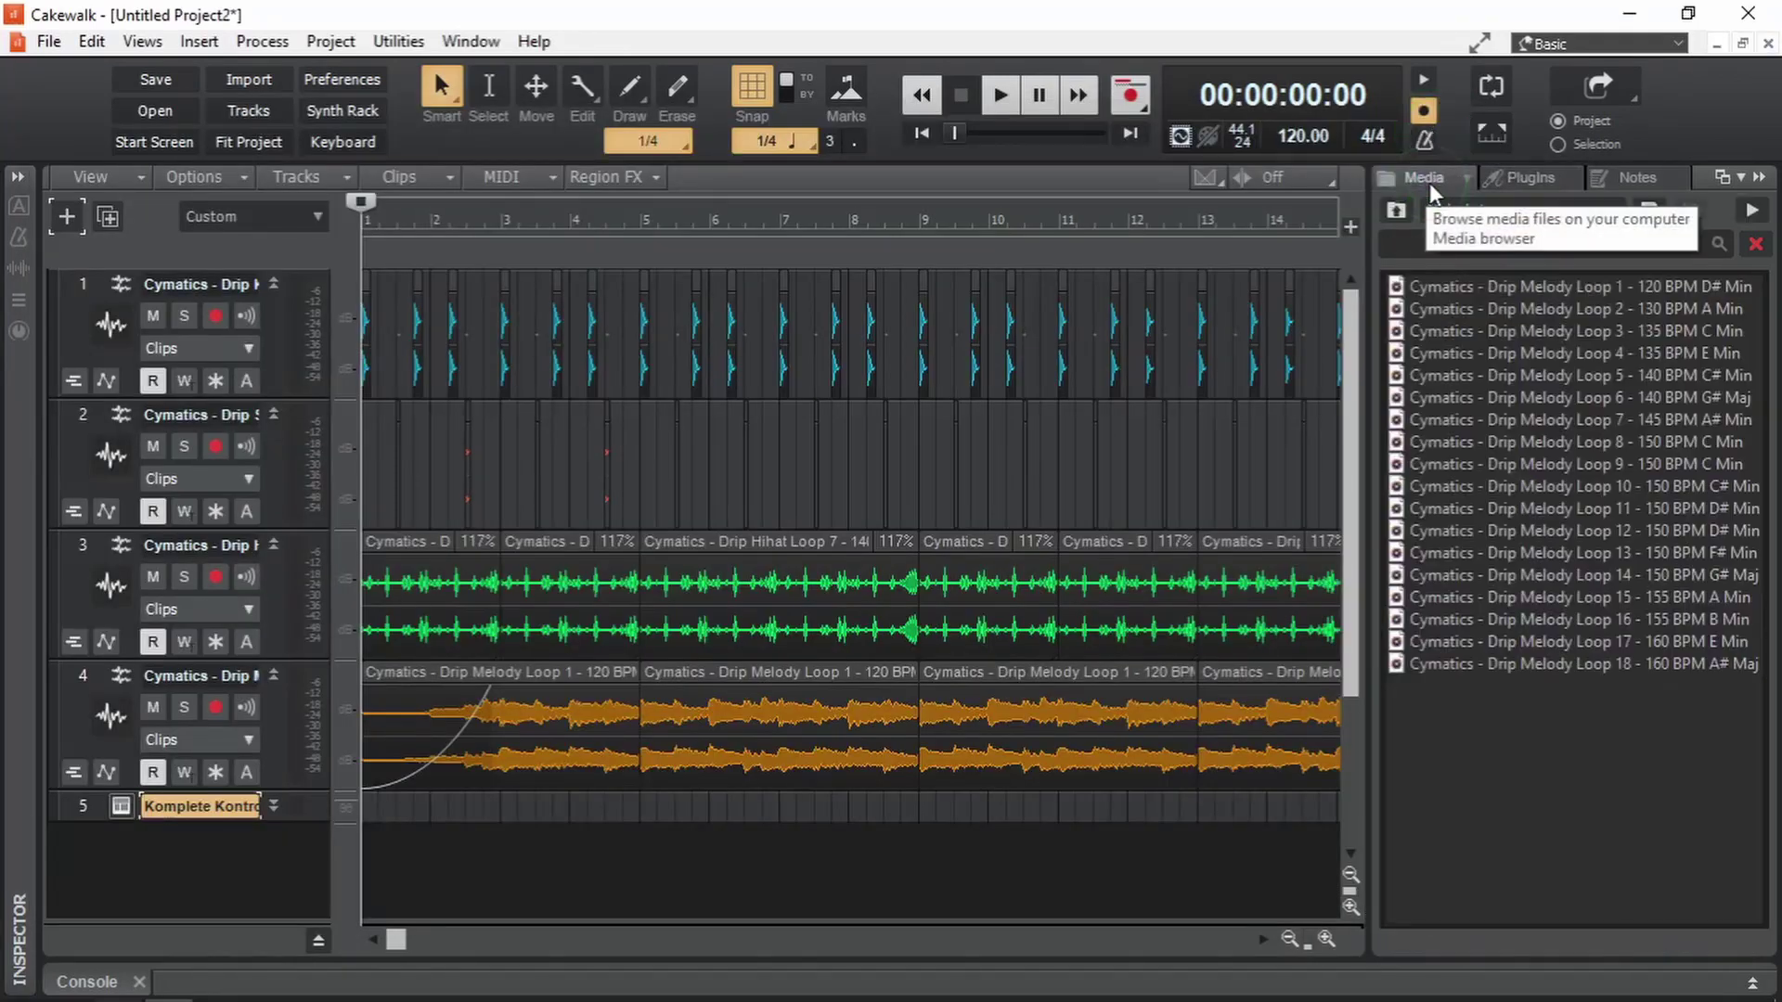
left_click(1397, 211)
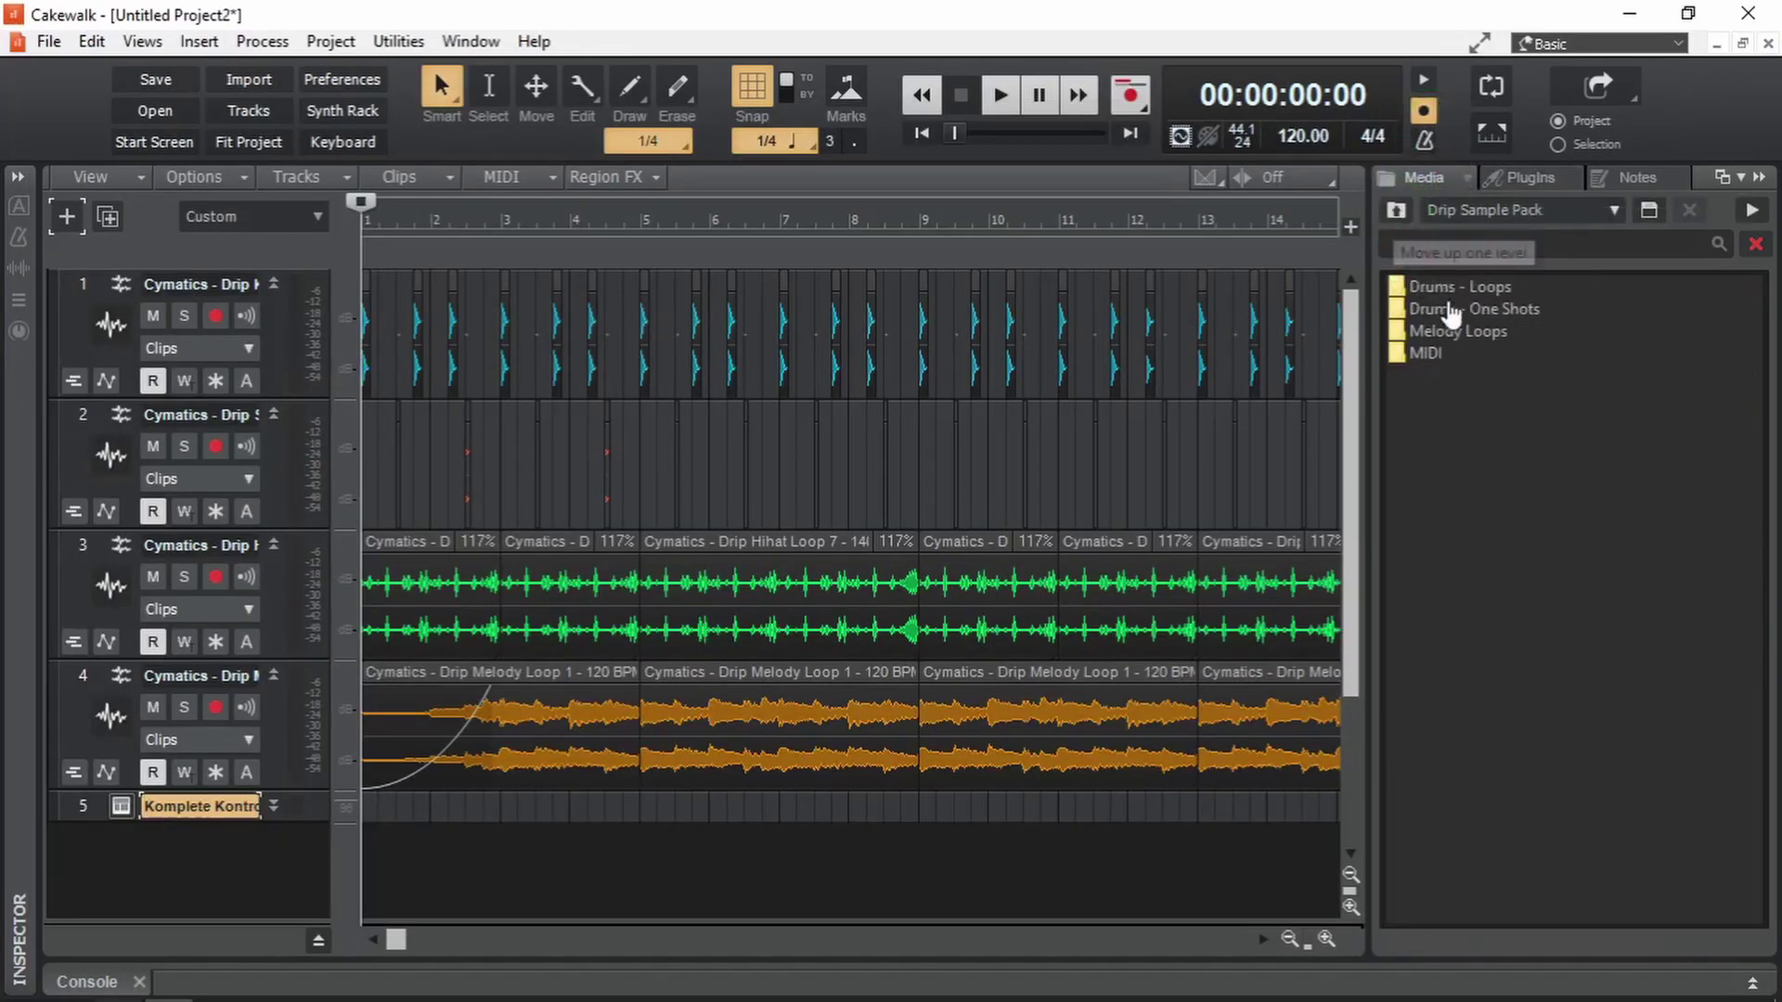
double_click(1496, 312)
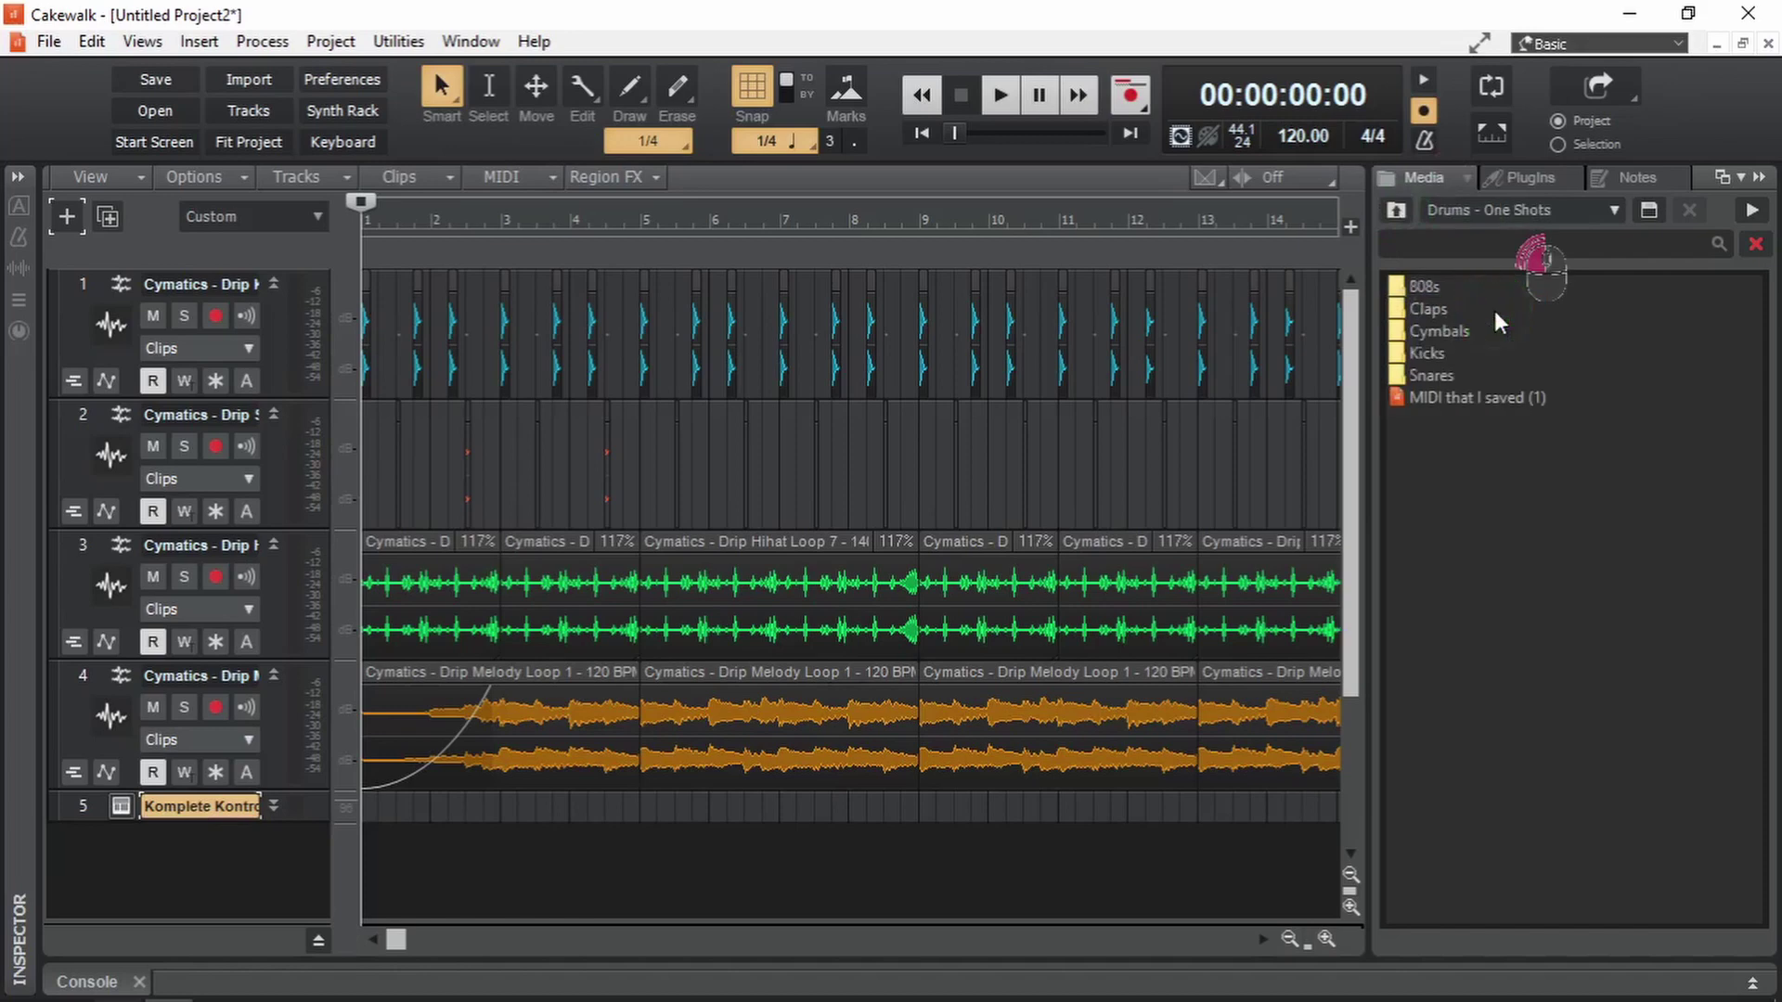
double_click(1425, 287)
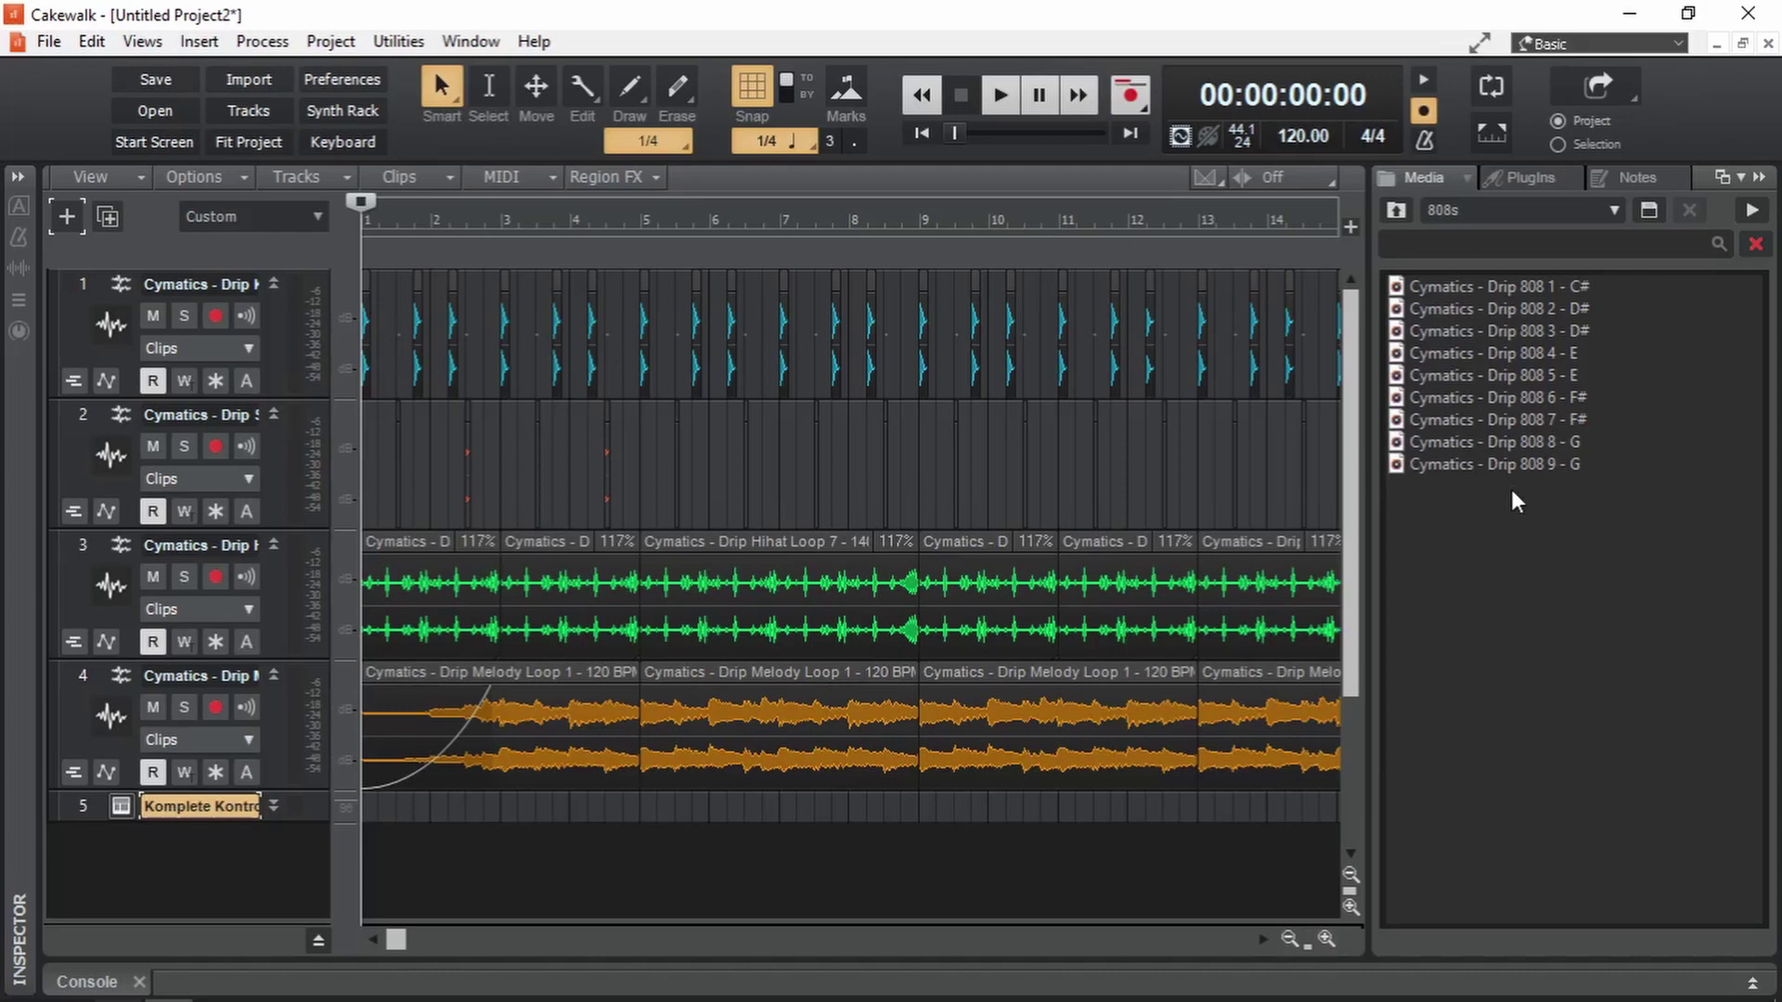
Audition the Drip 808 samples from 9 - G up to 1 - C#, then select Drip 808 2 - D#.
left_click(1536, 464)
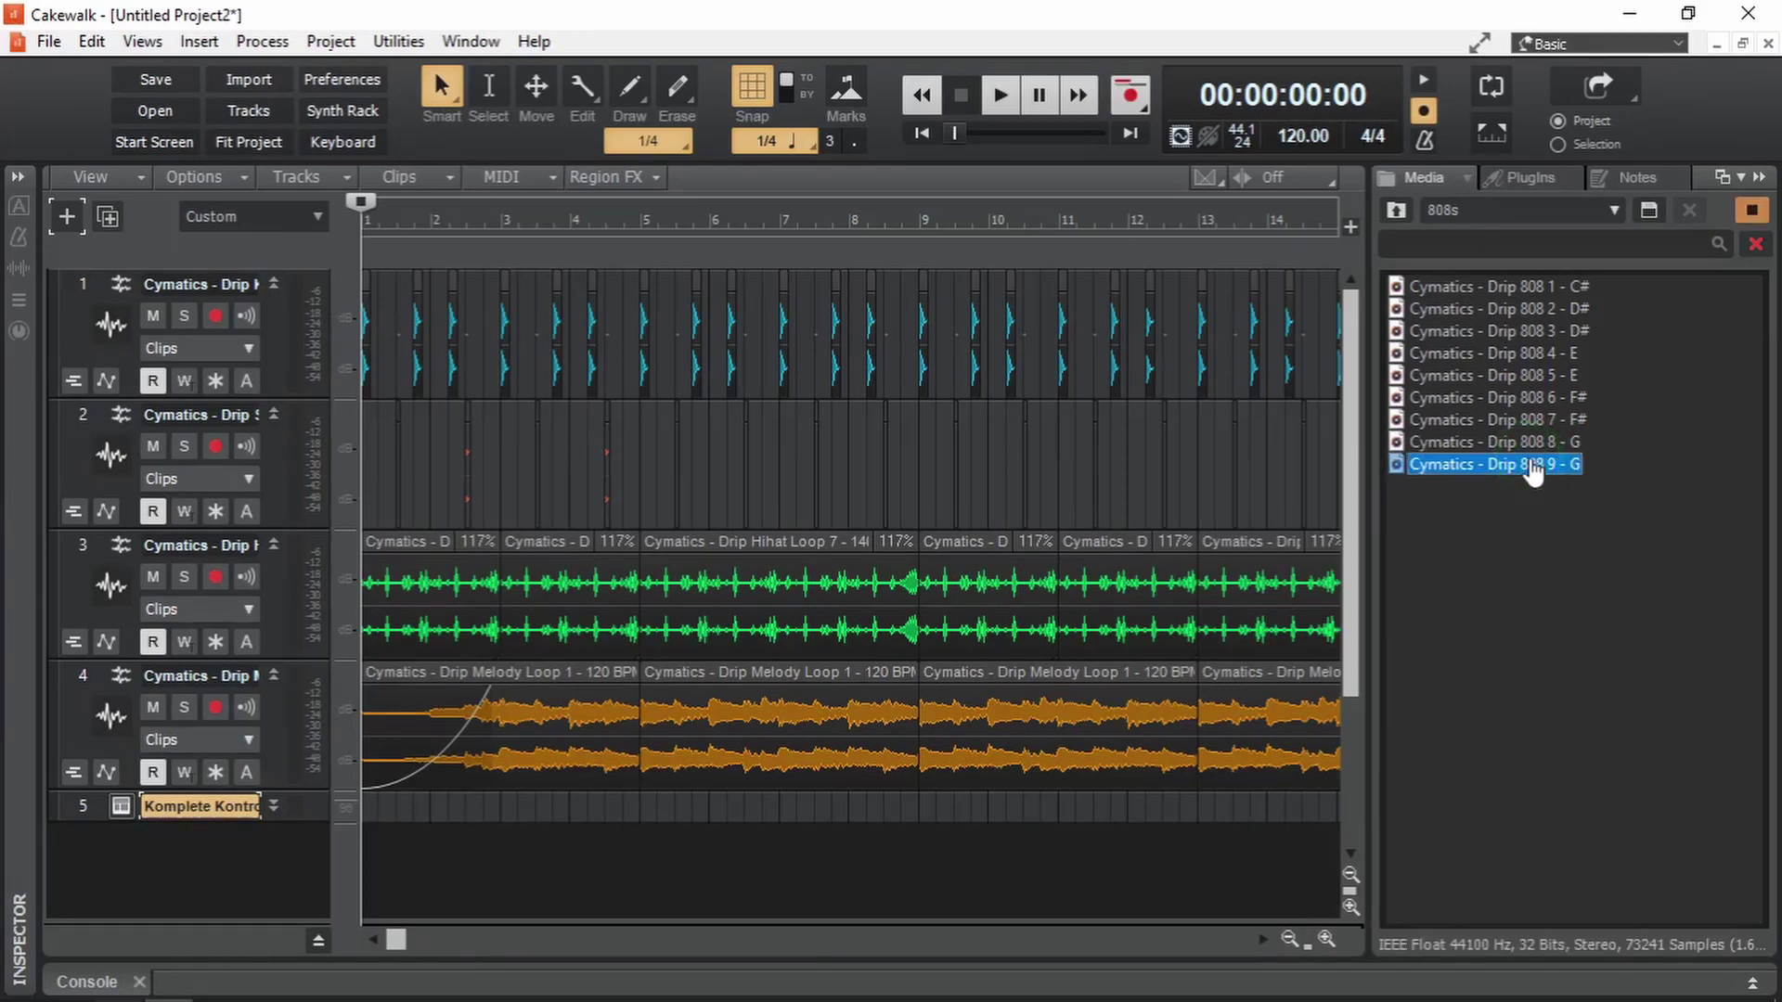
left_click(1537, 443)
left_click(1539, 398)
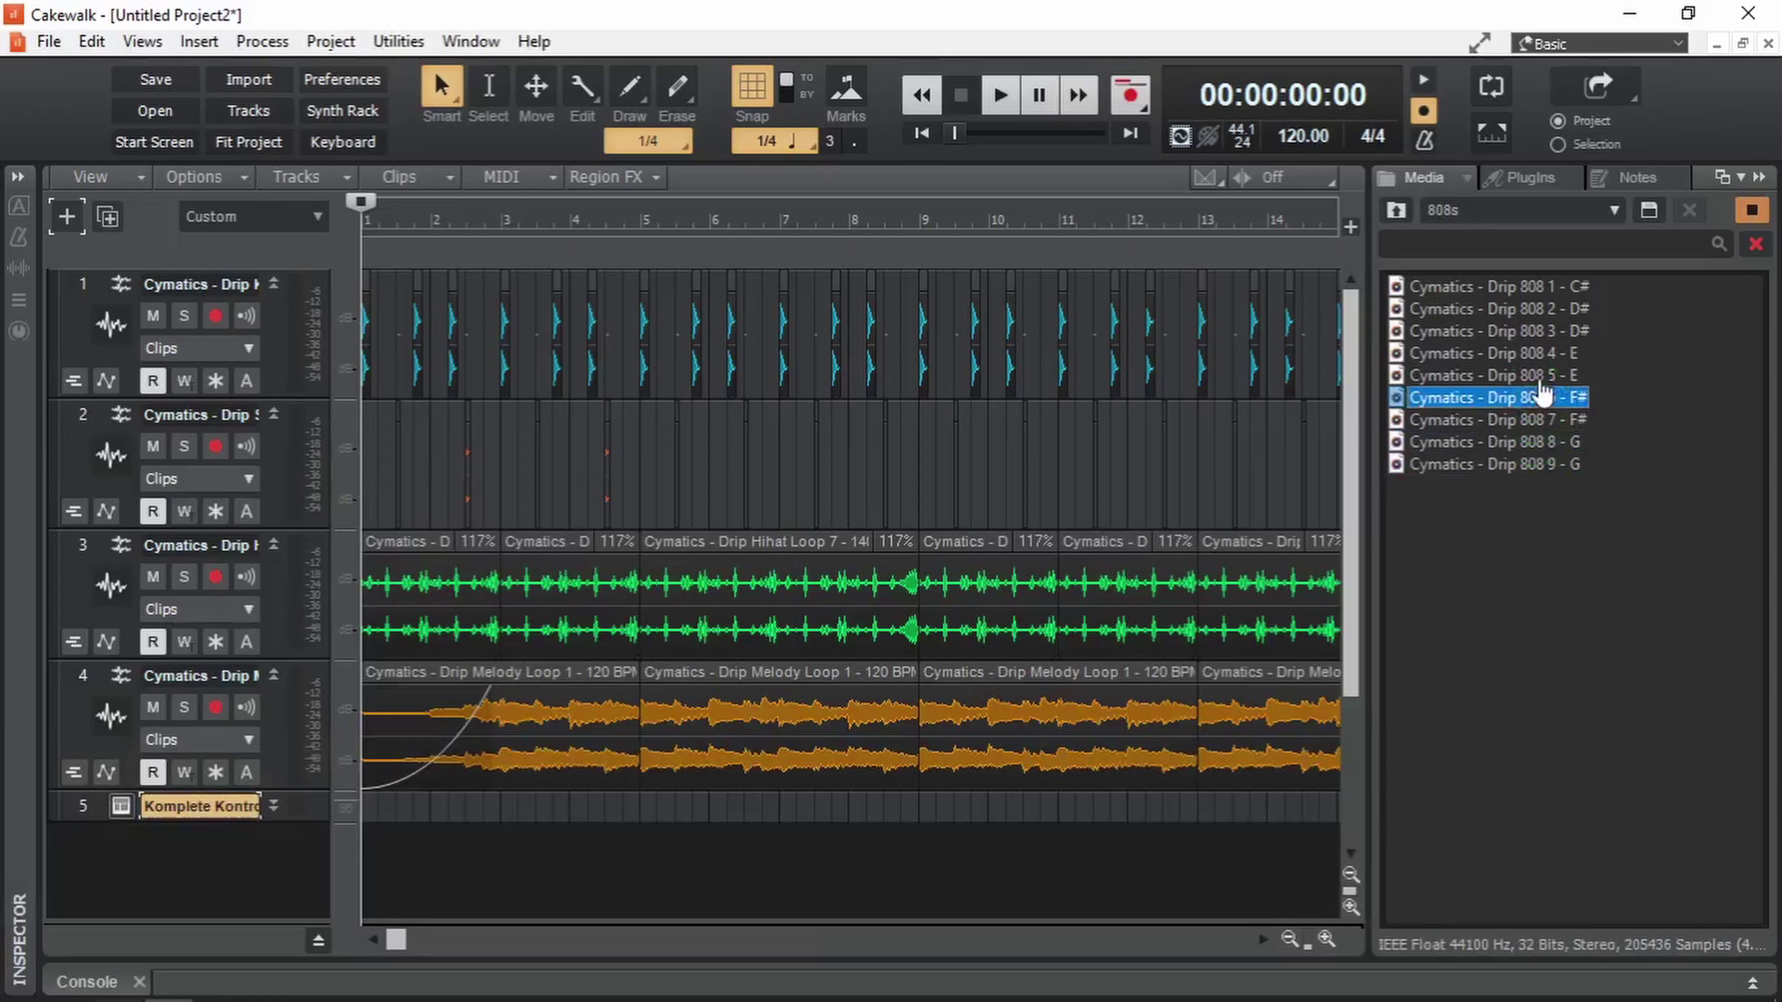
left_click(1544, 352)
left_click(1548, 309)
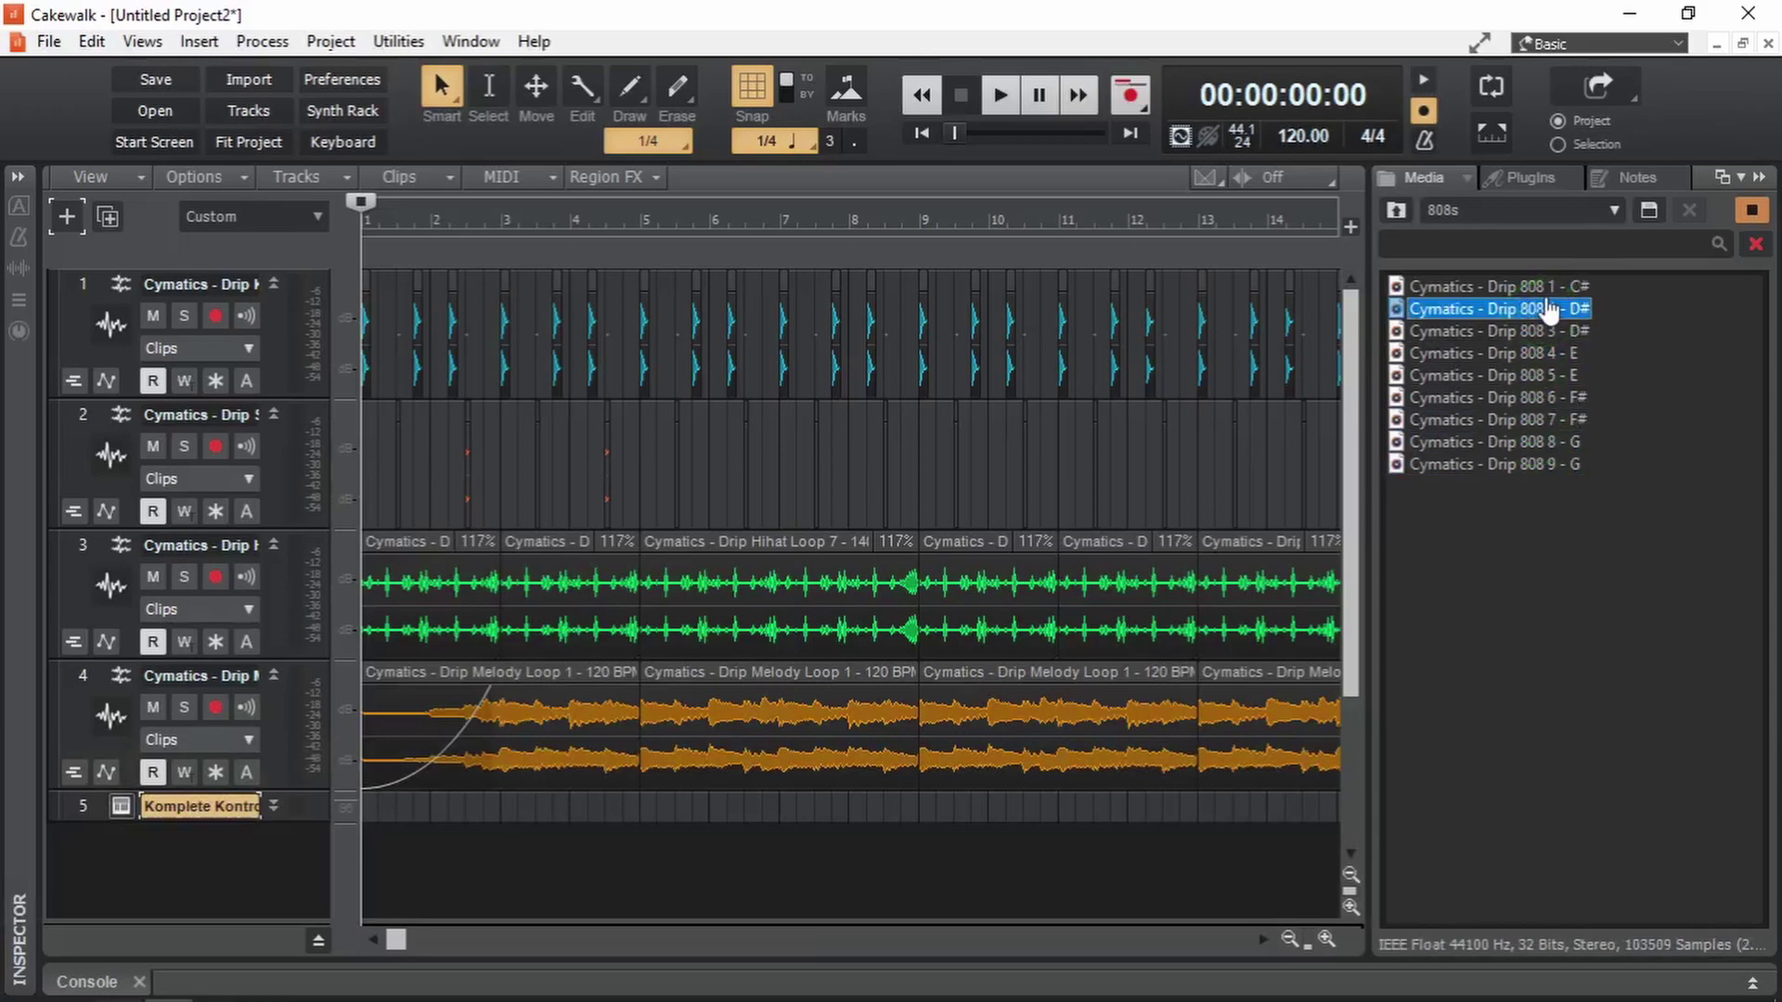
left_click(1551, 287)
left_click(1584, 315)
Load Drip 808 2 - D# into a Sampler in track 5's Komplete Kontrol and open the Virtual Controller shifted up.
left_click(123, 806)
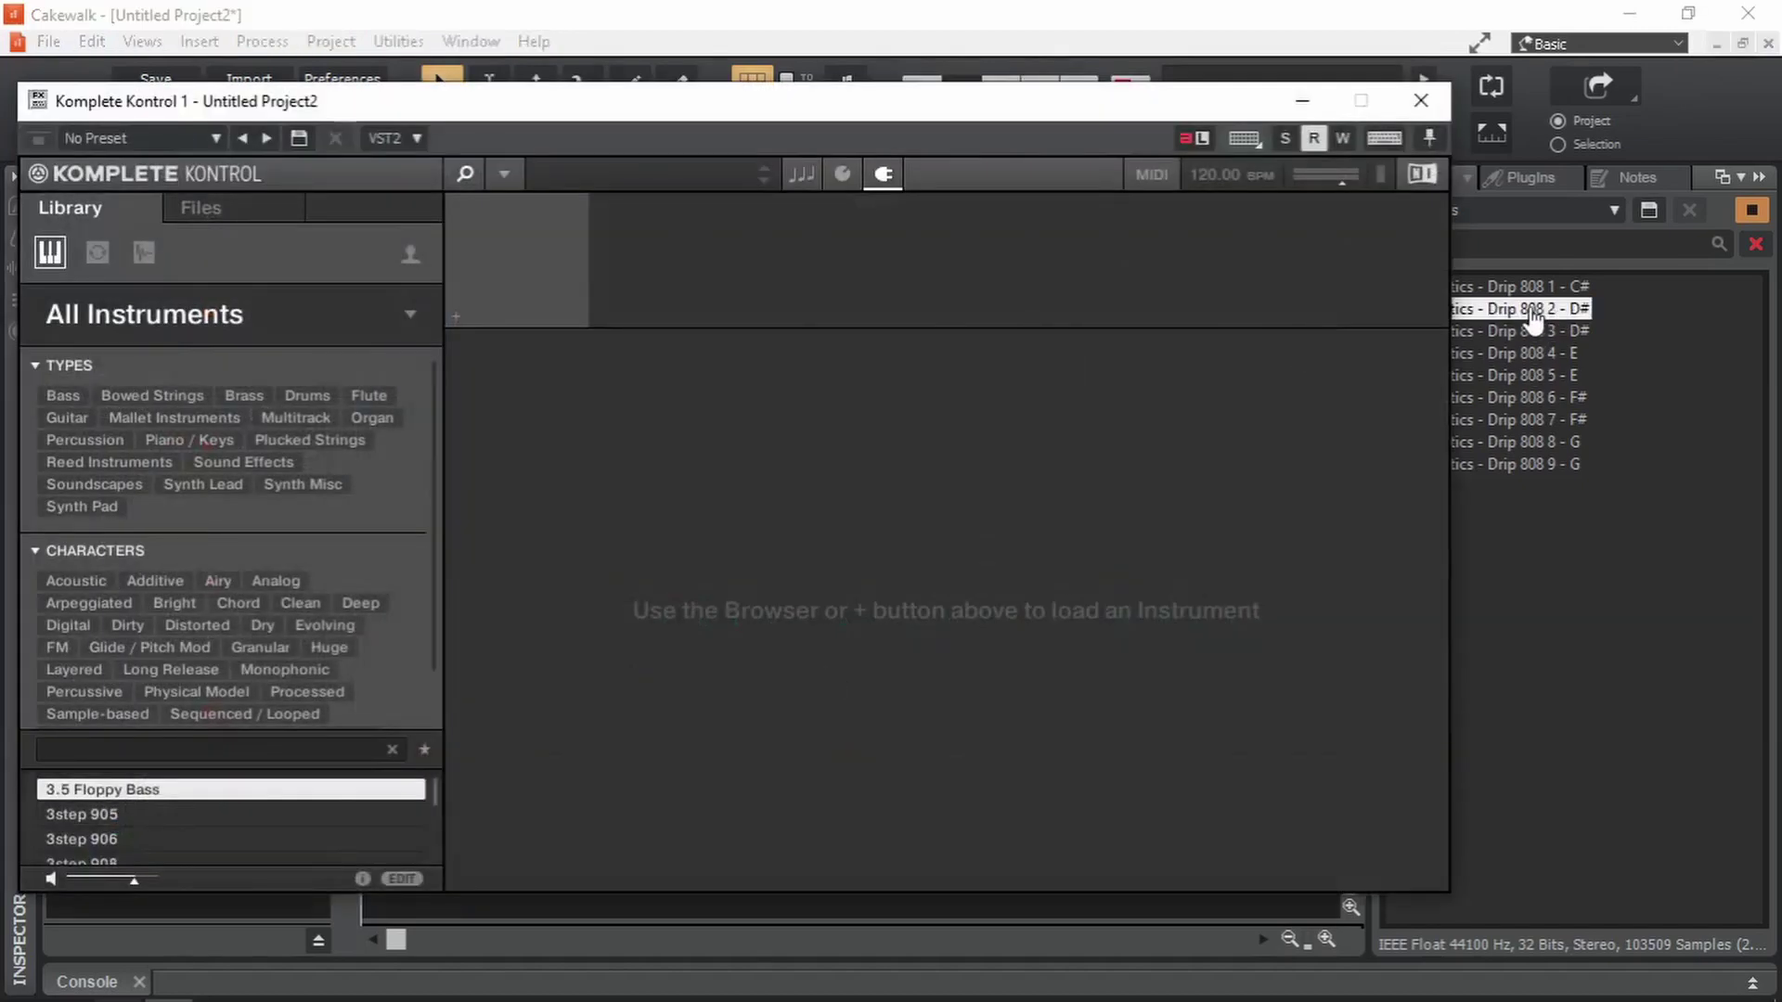
left_click_drag(1534, 318, 923, 543)
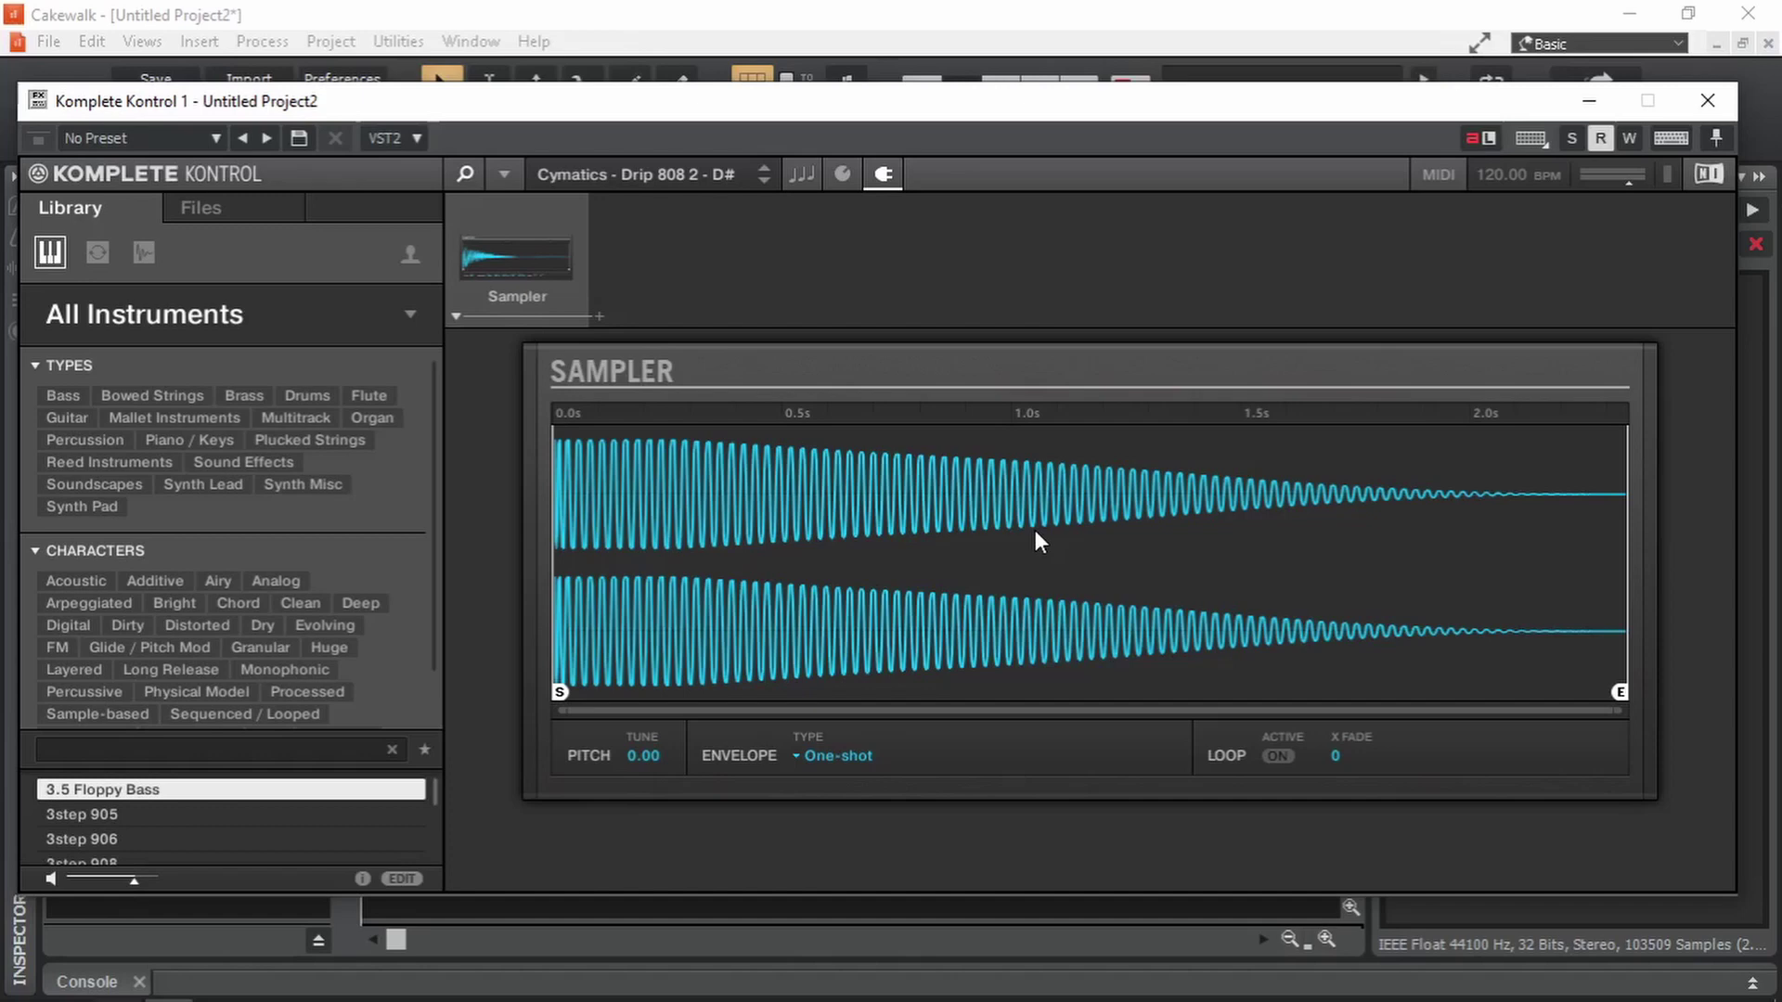
key("alt+0")
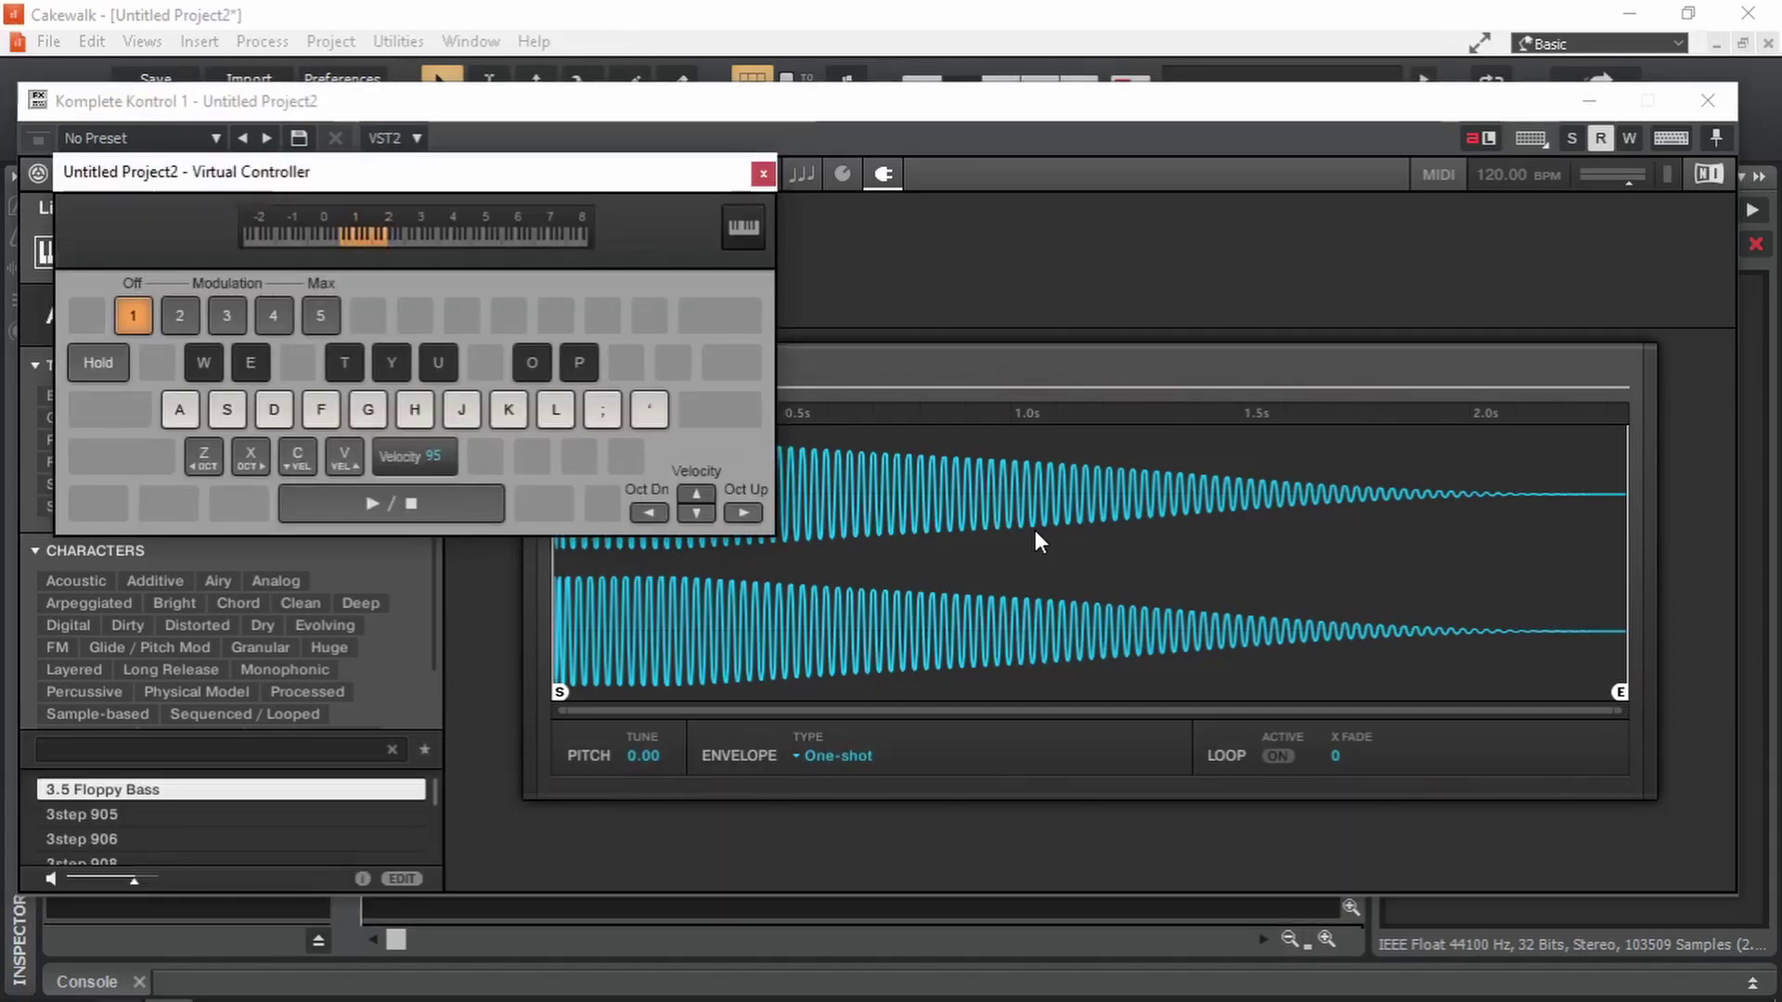
key("Right")
key("Right")
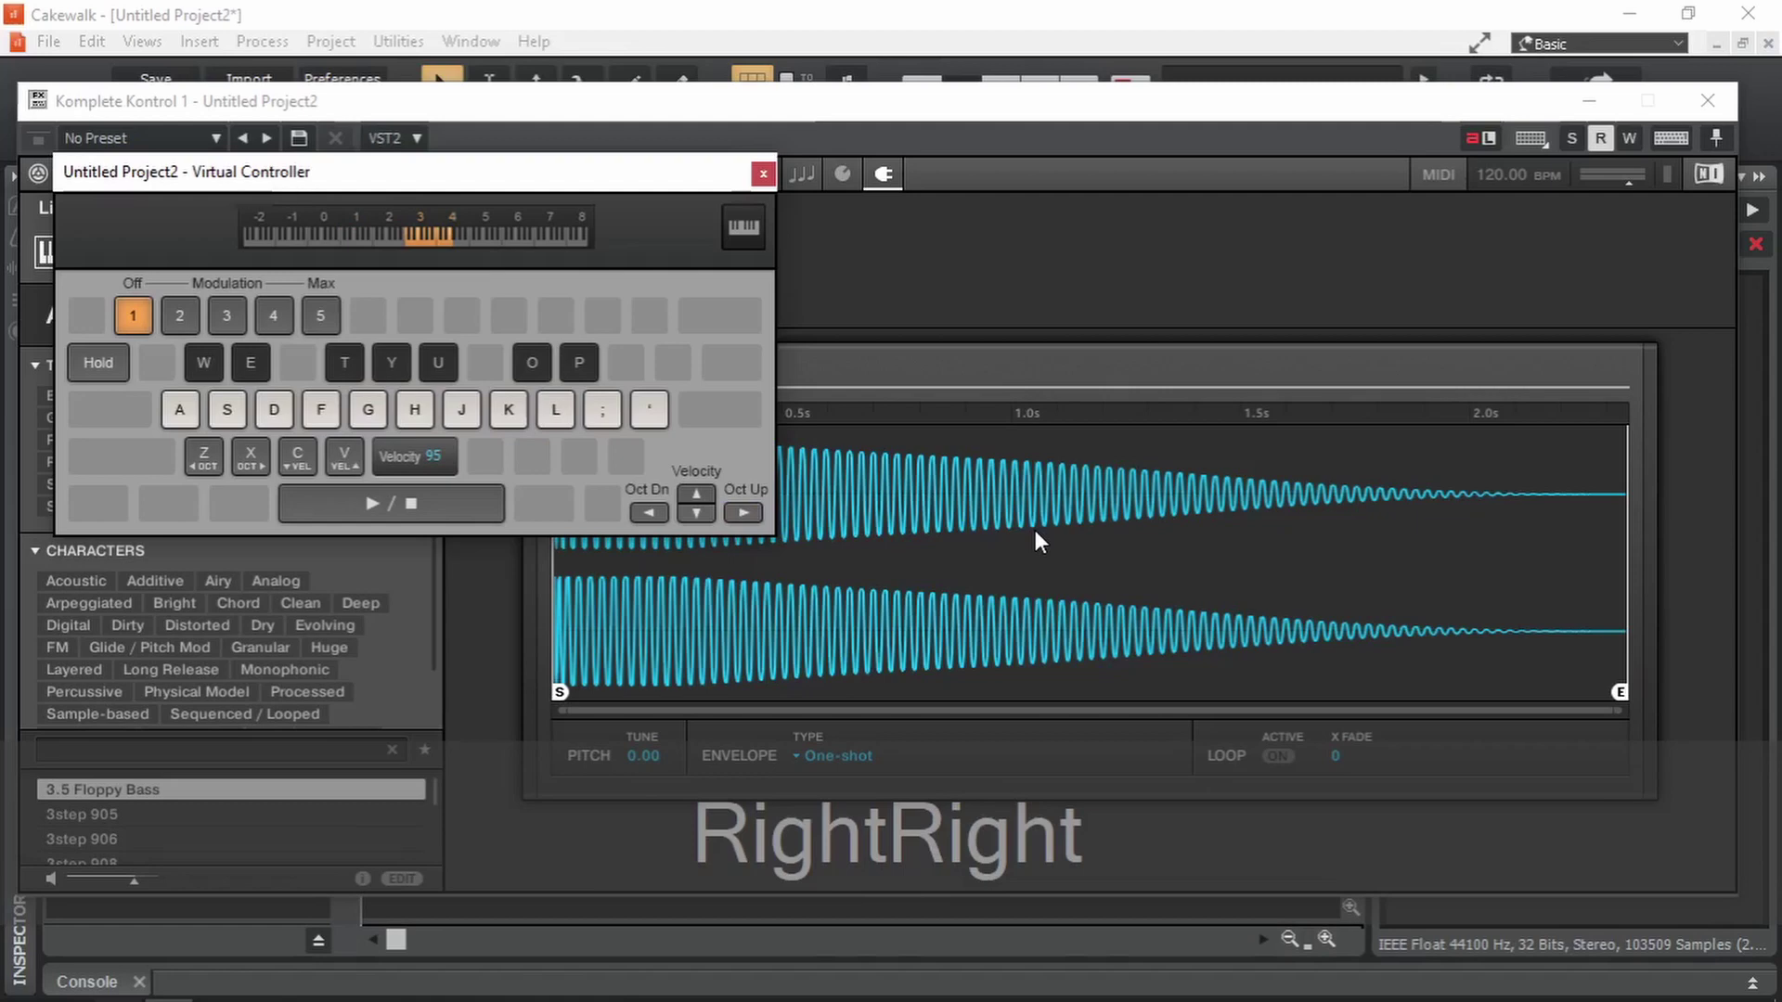
Play a few 808 notes on the virtual keyboard with the A, K, F and J keys.
key("a")
key("k")
key("f")
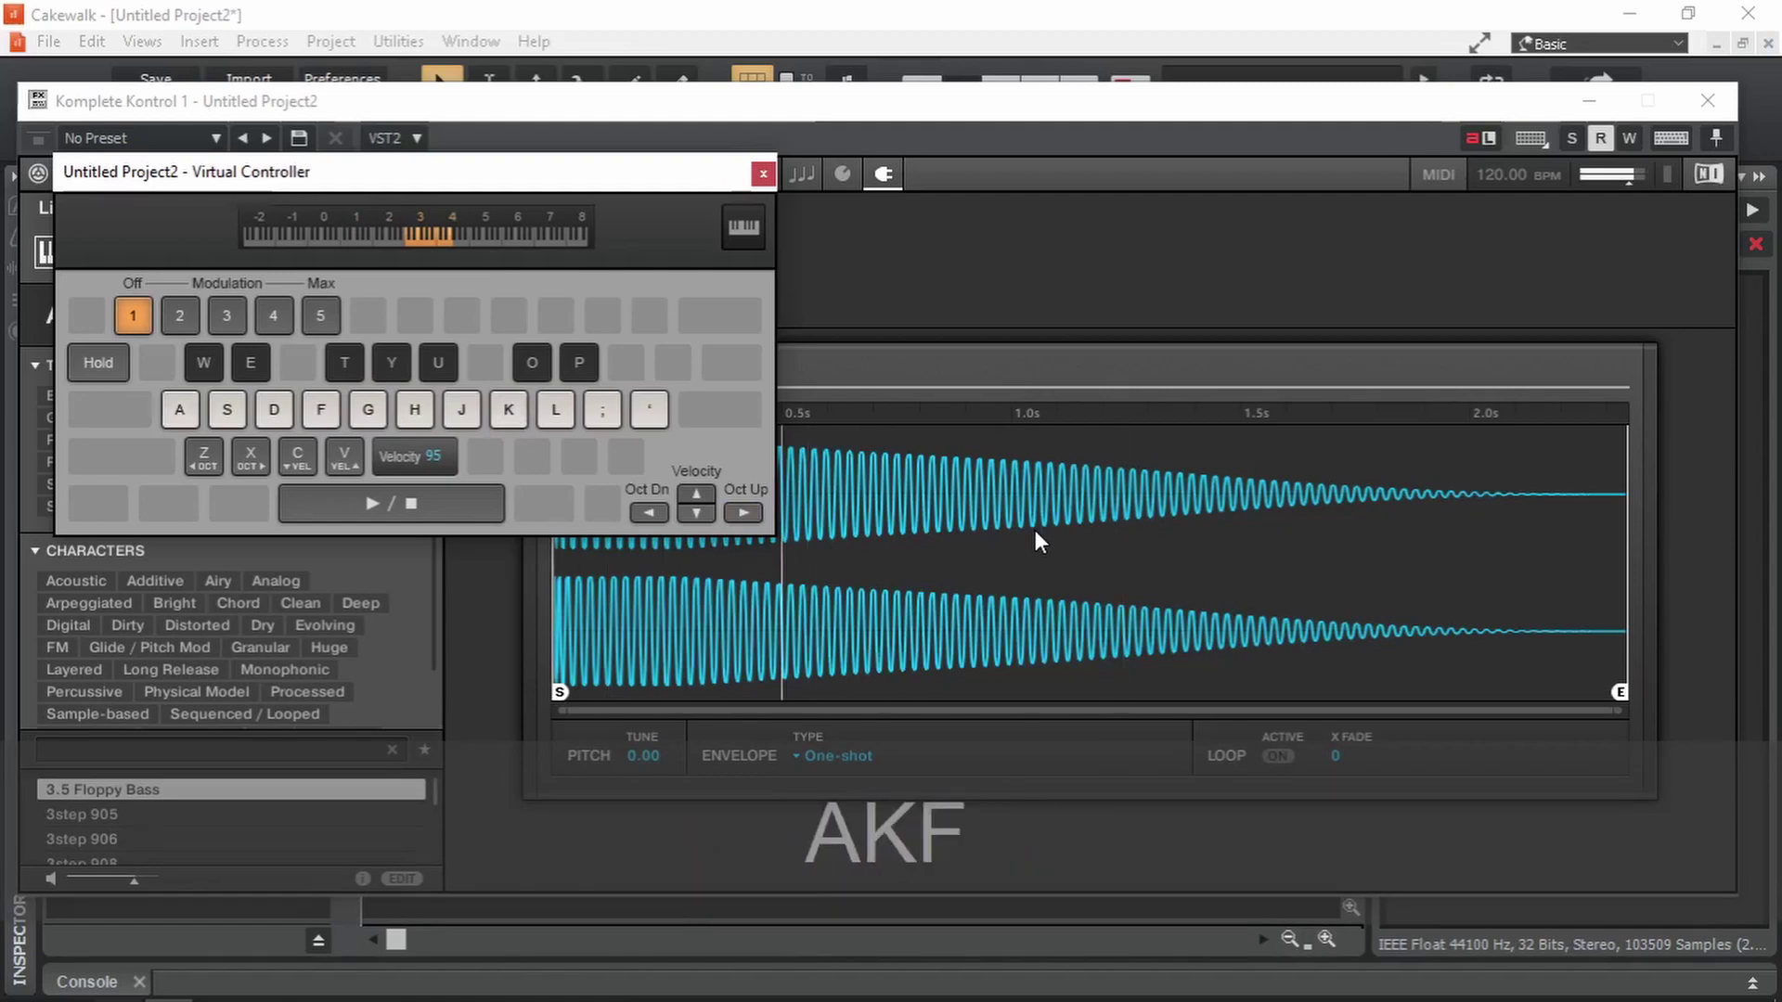
key("j")
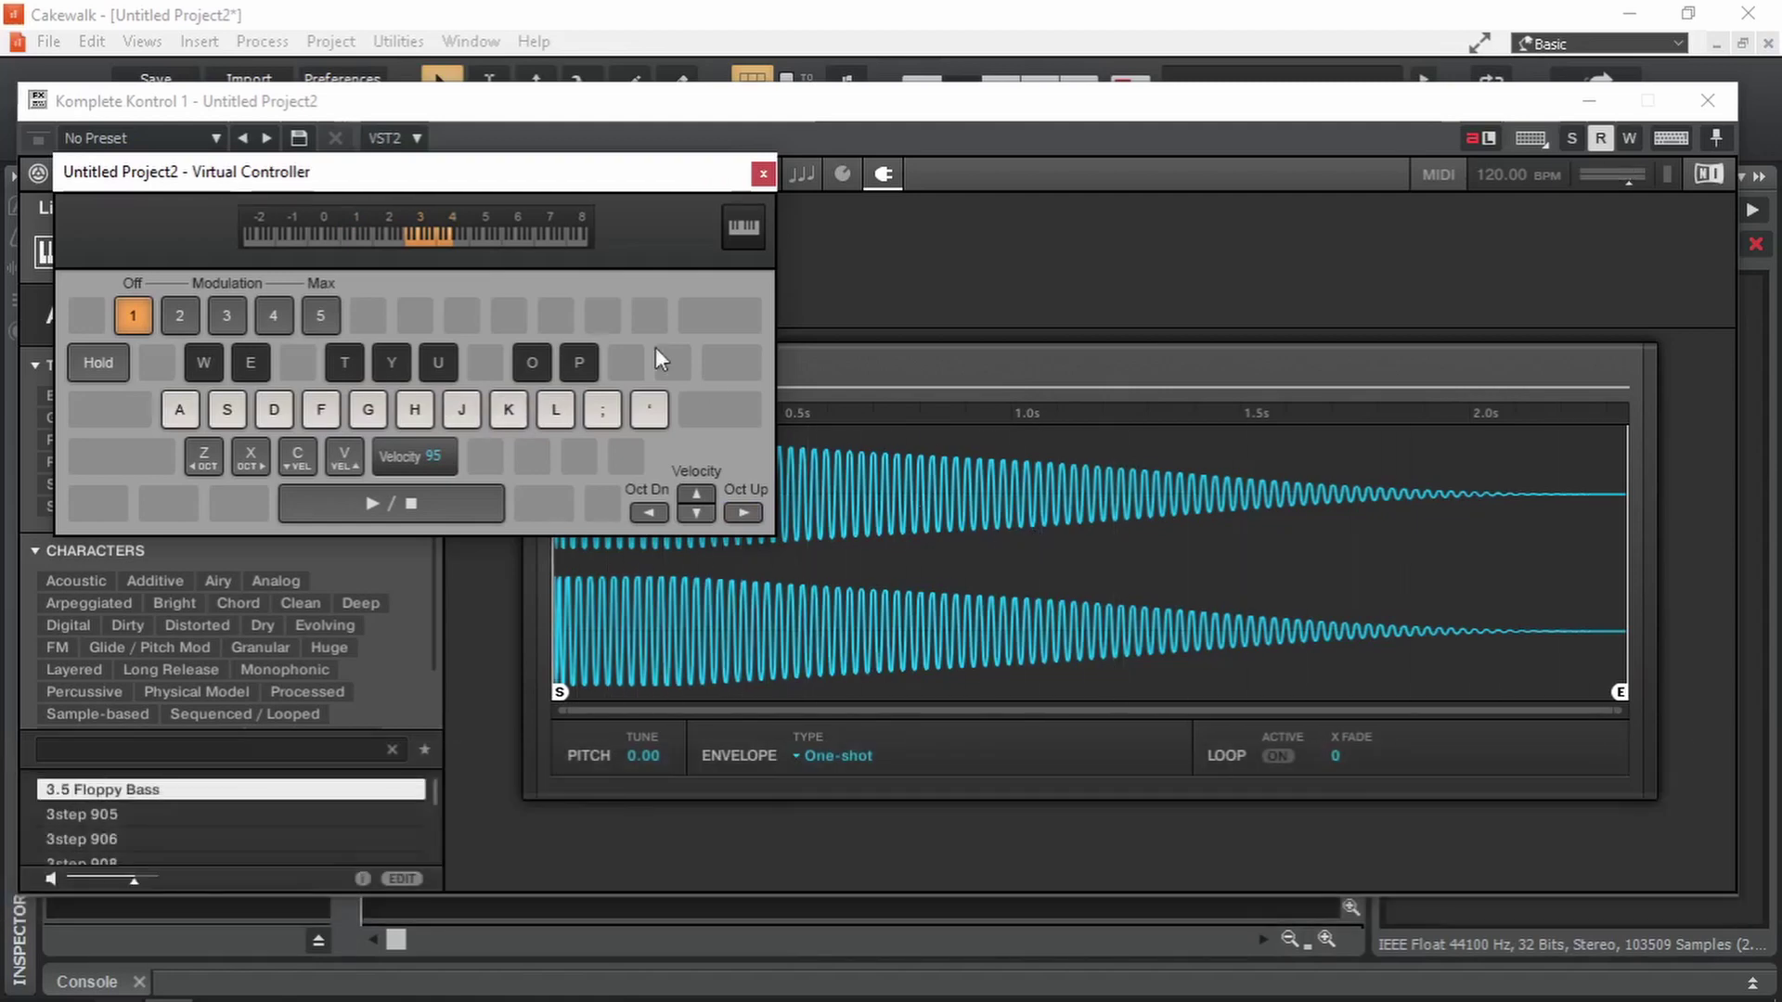
left_click_drag(403, 186, 369, 301)
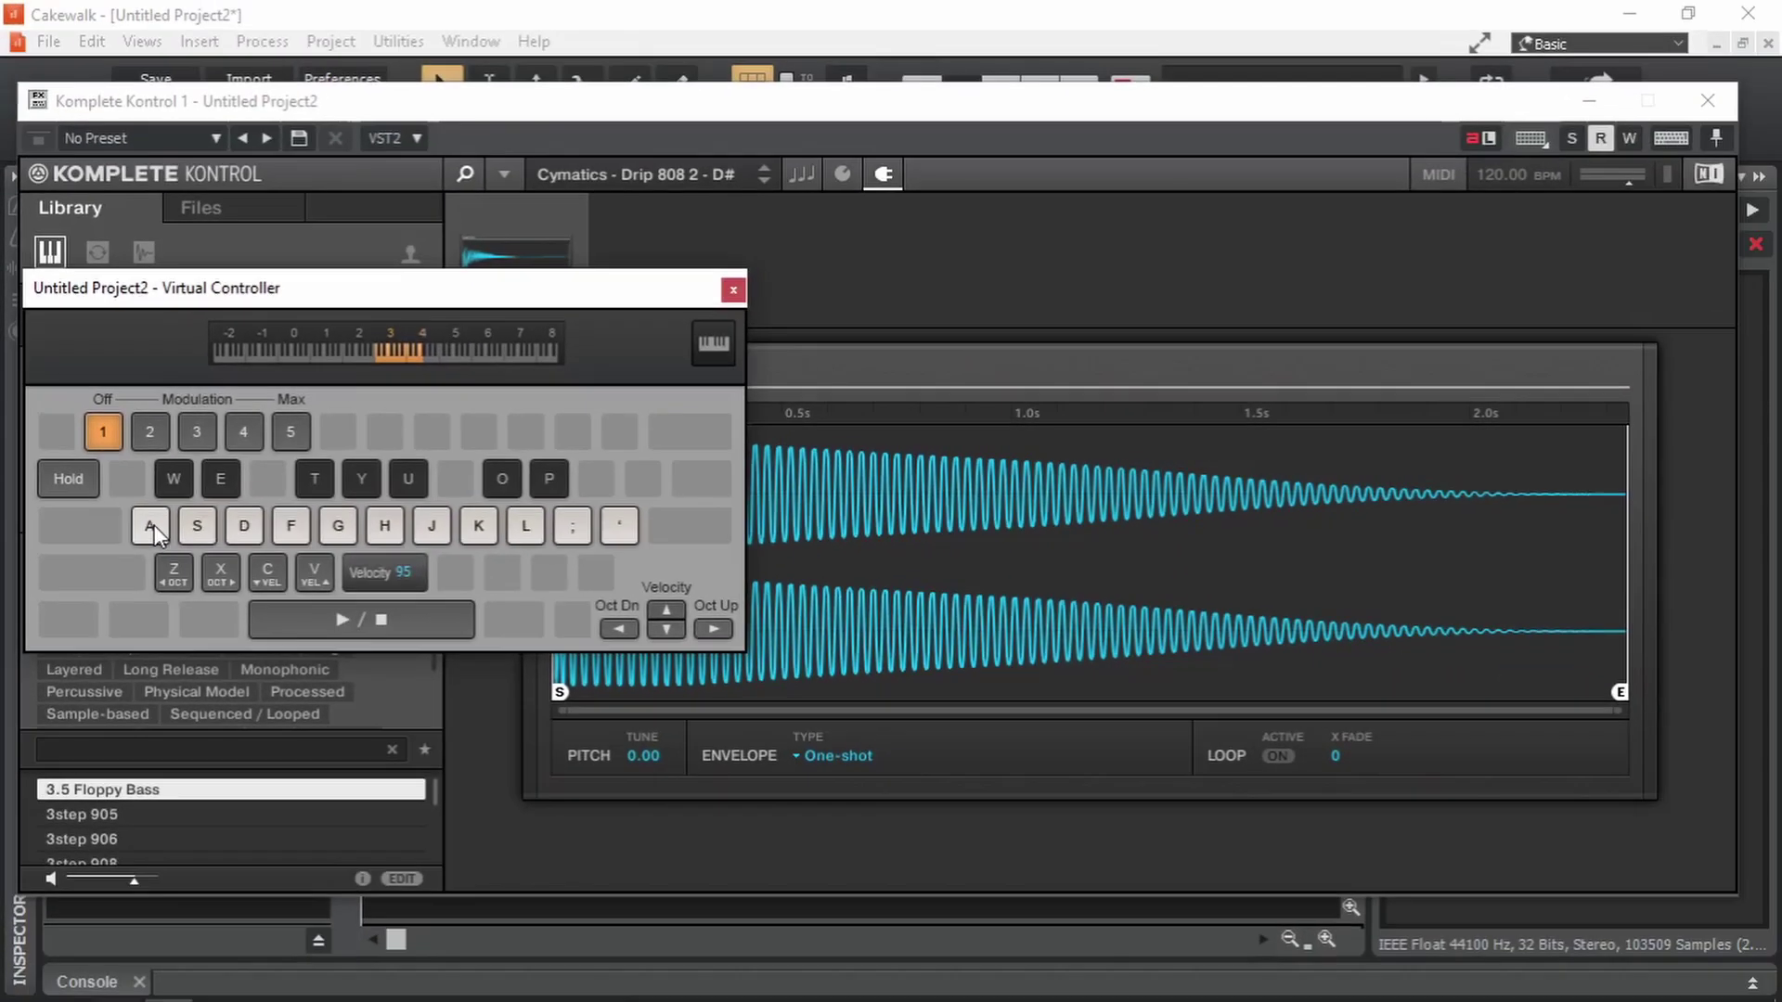
Tune the 808 down to -3.00, minimize Komplete Kontrol and move the Virtual Controller to the top.
key("a")
mouse_move(646, 756)
left_mouse_down()
mouse_move(694, 711)
mouse_move(643, 755)
left_mouse_up()
key("a")
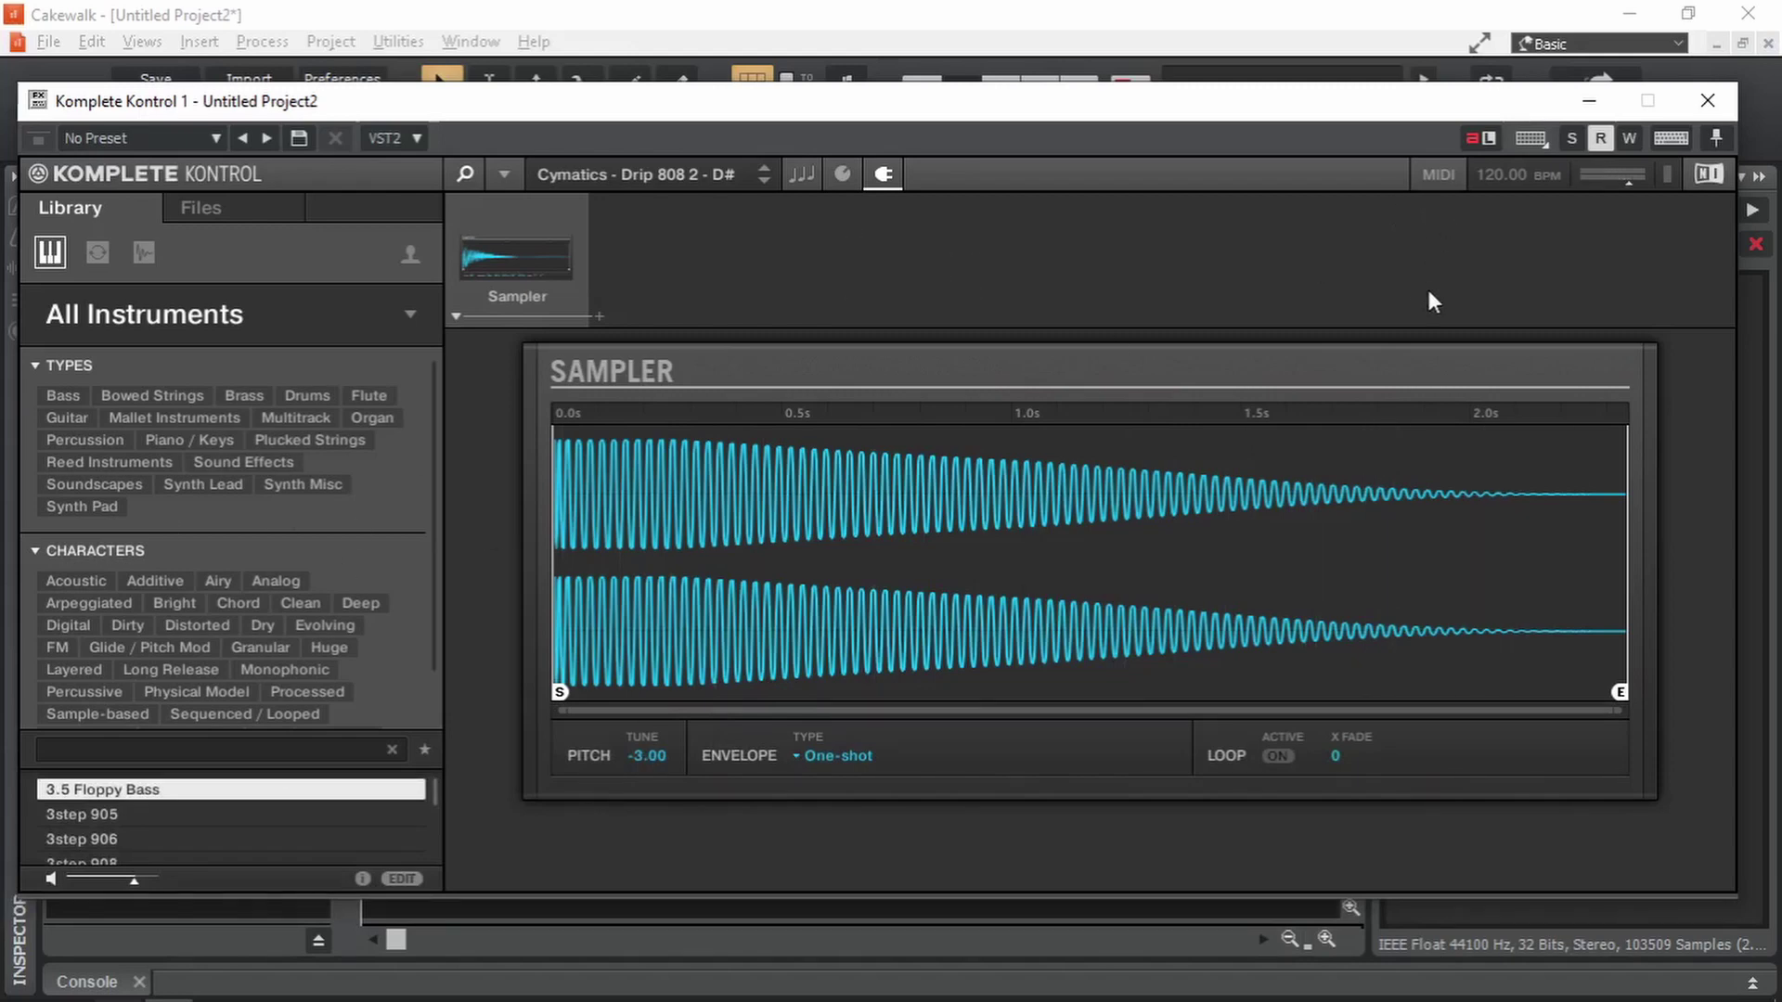
left_click(1591, 97)
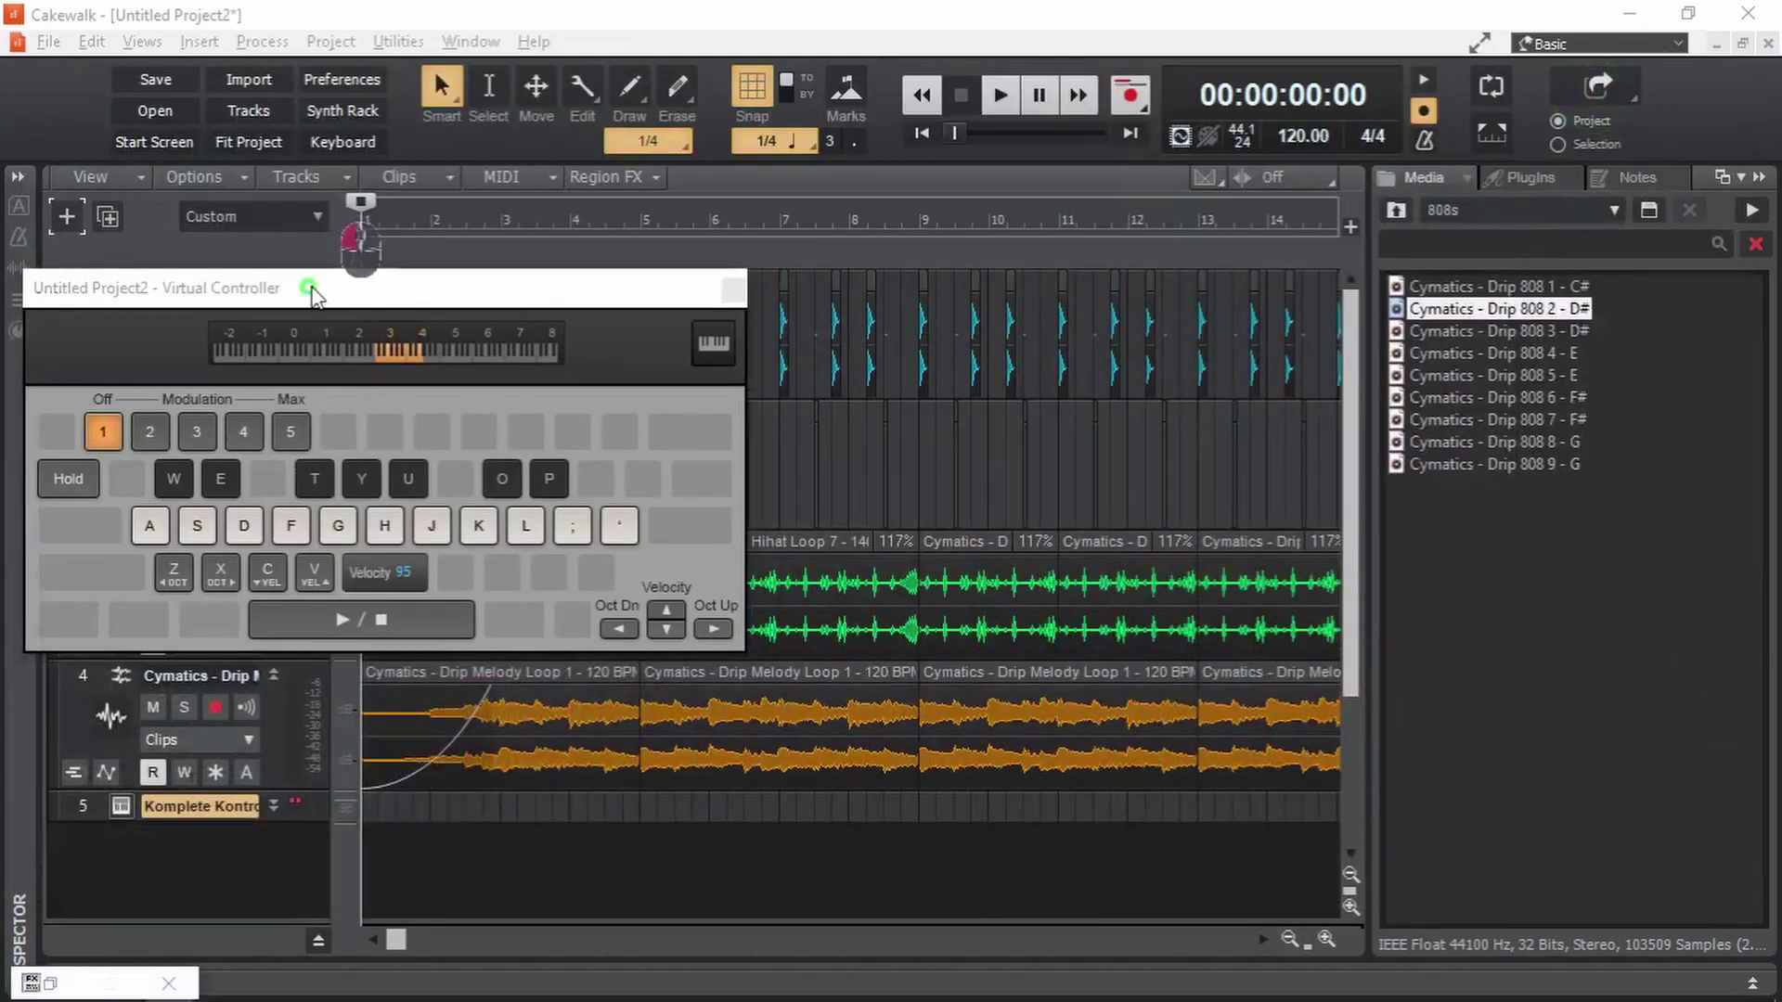
left_click_drag(306, 299, 359, 59)
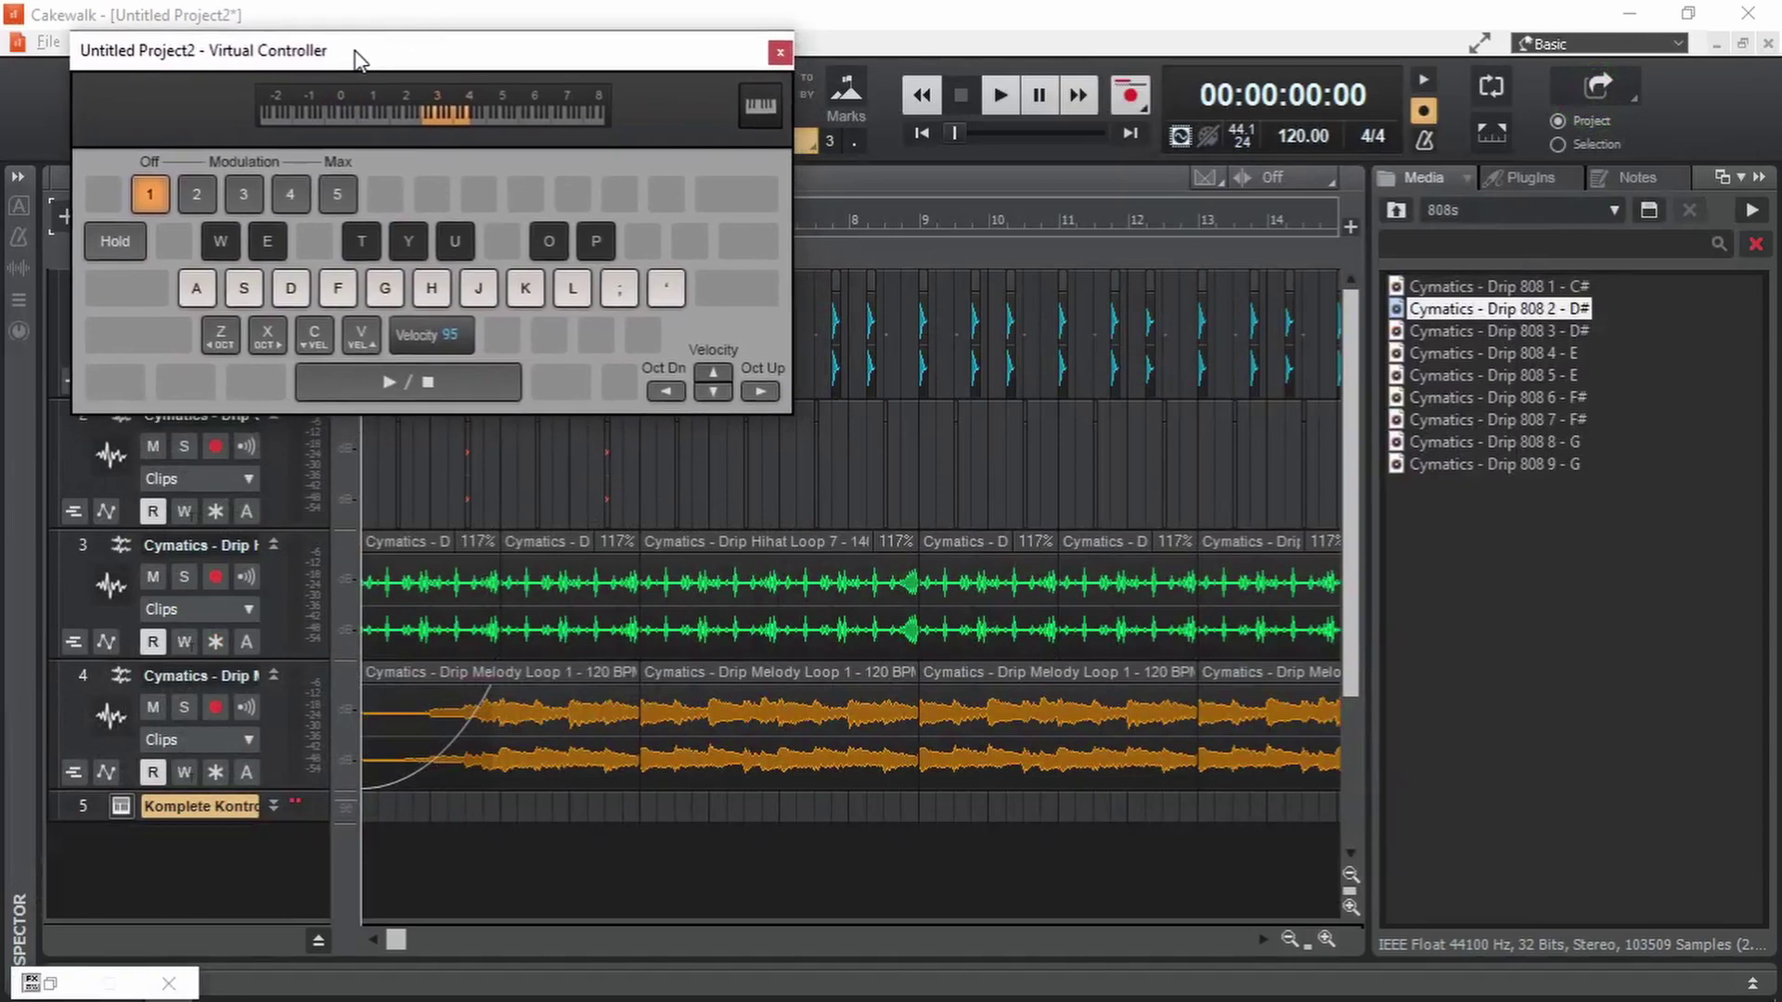
Restore the Komplete Kontrol window above the virtual keyboard and test the -3.00-tuned 808.
left_click(50, 983)
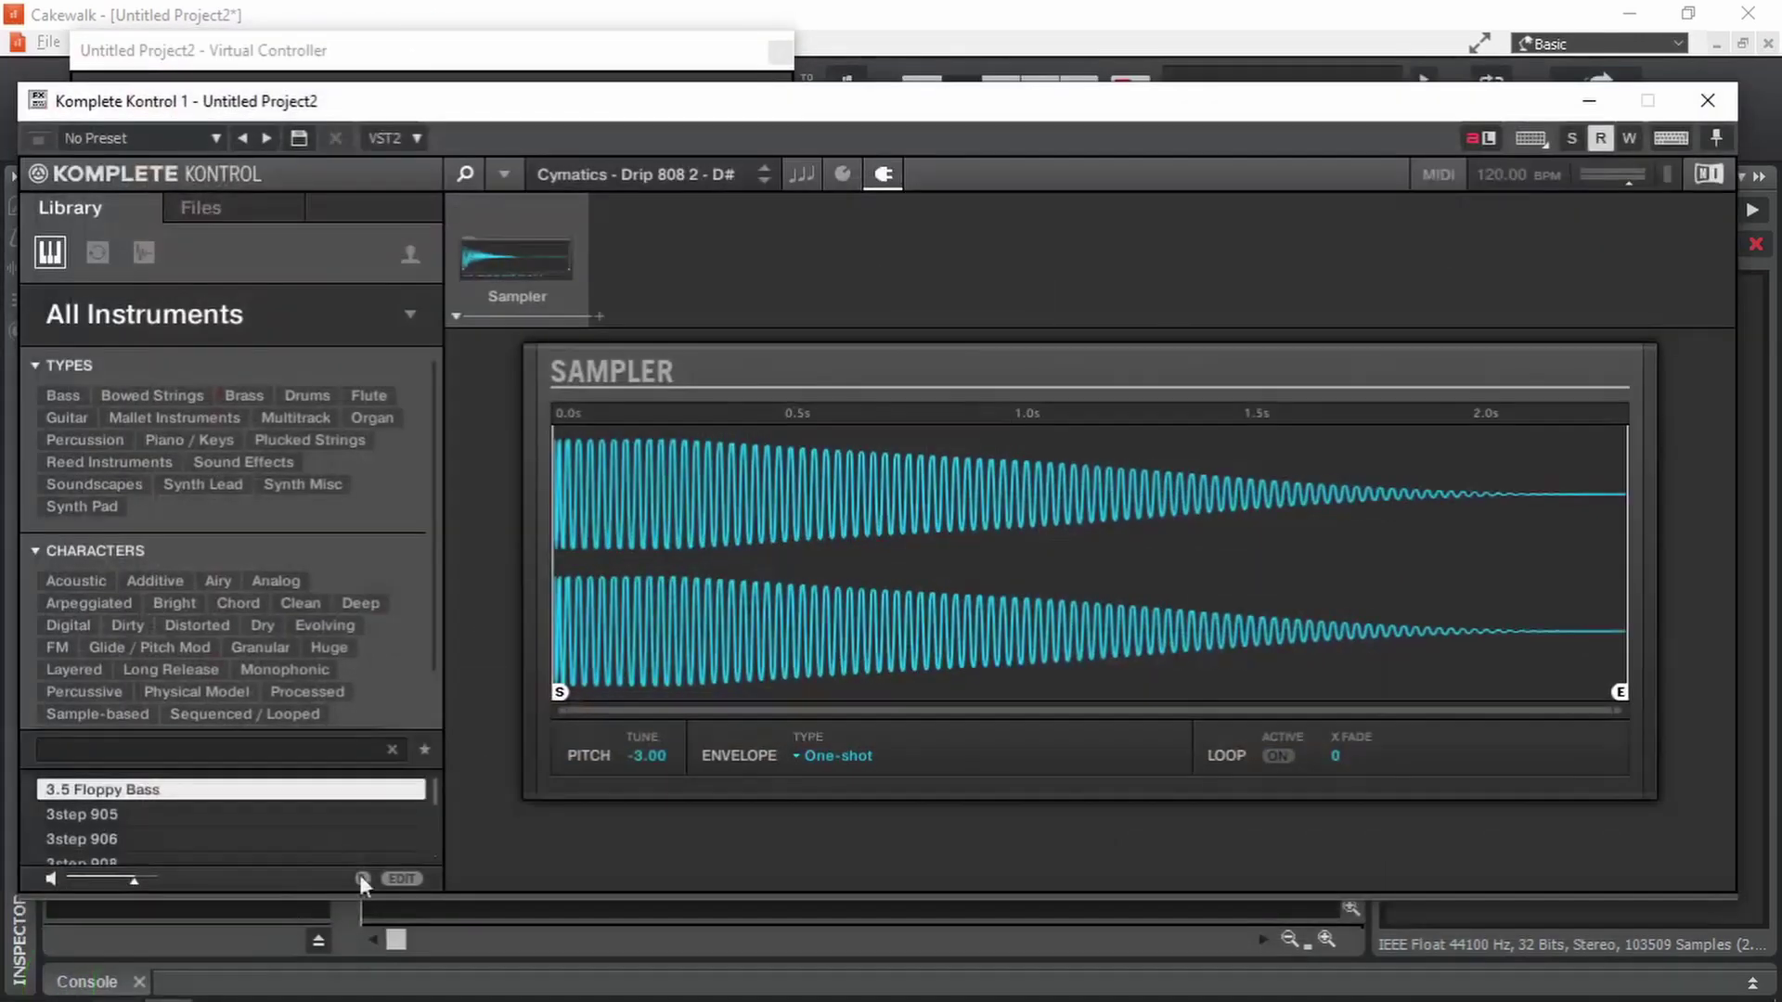
left_click(399, 48)
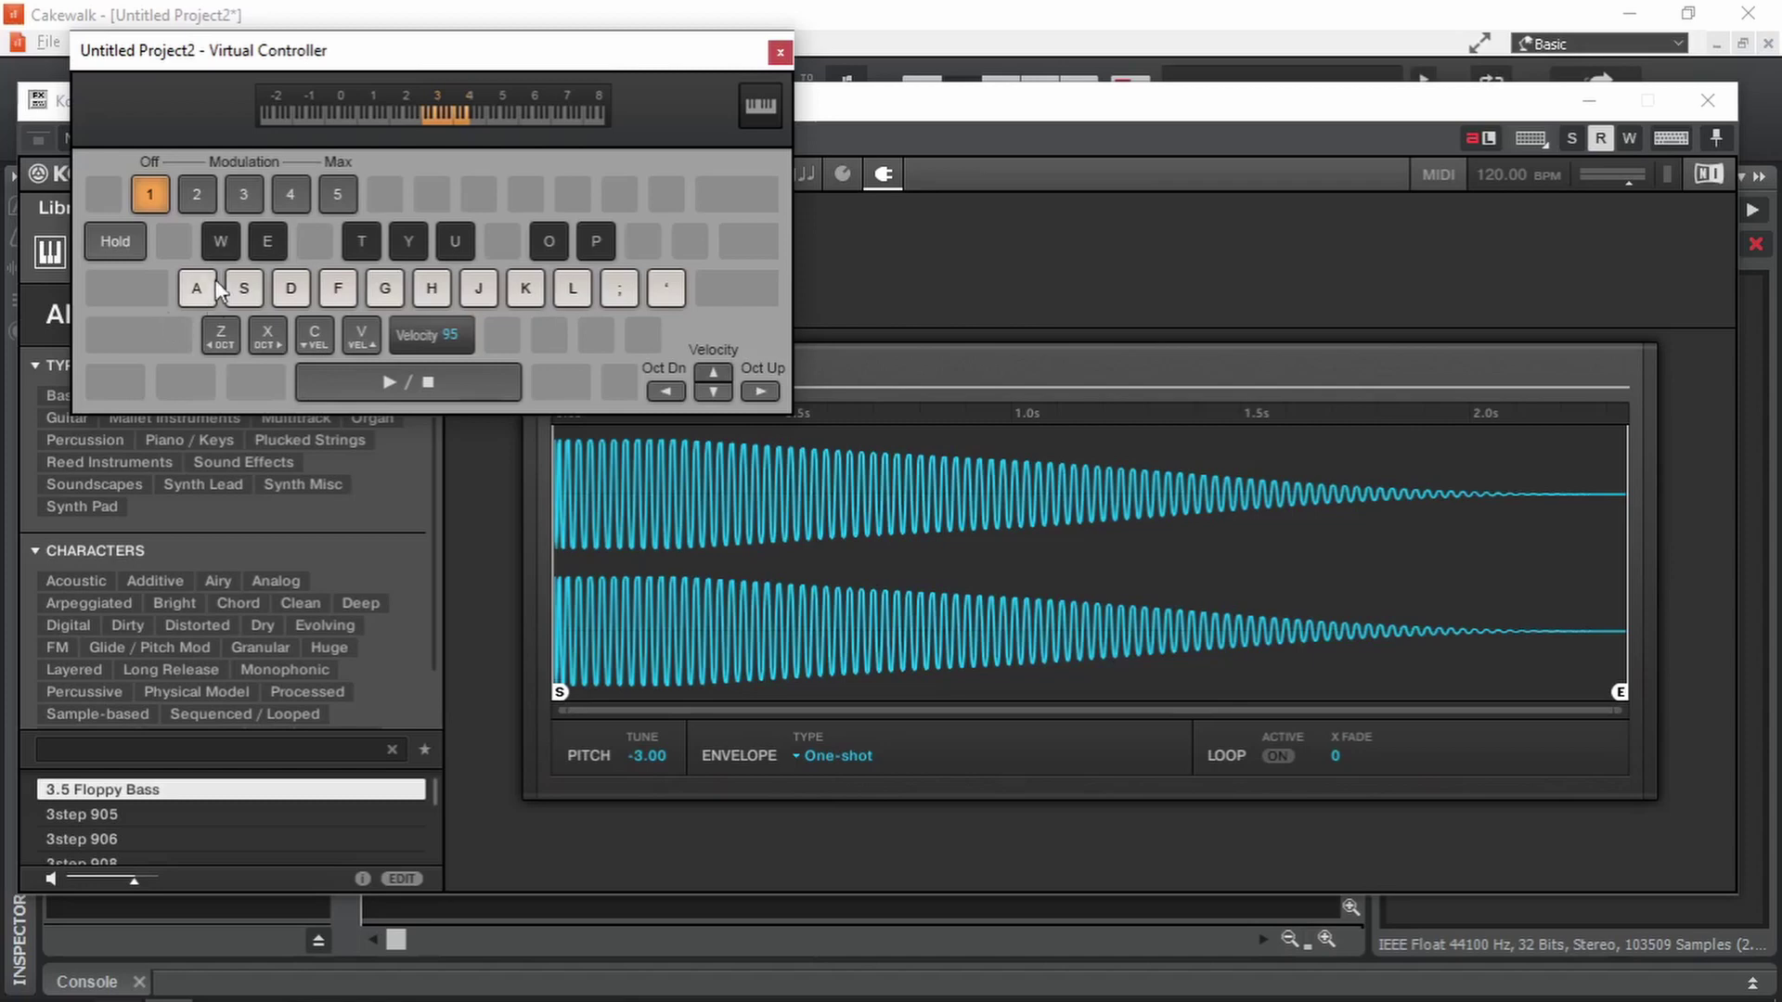
key("a")
left_click(525, 287)
Play an 808 melody phrase on the virtual keyboard keys.
key("a")
key("h")
key("g")
key("k")
key("d")
key("g")
key("g")
key("k")
key("d")
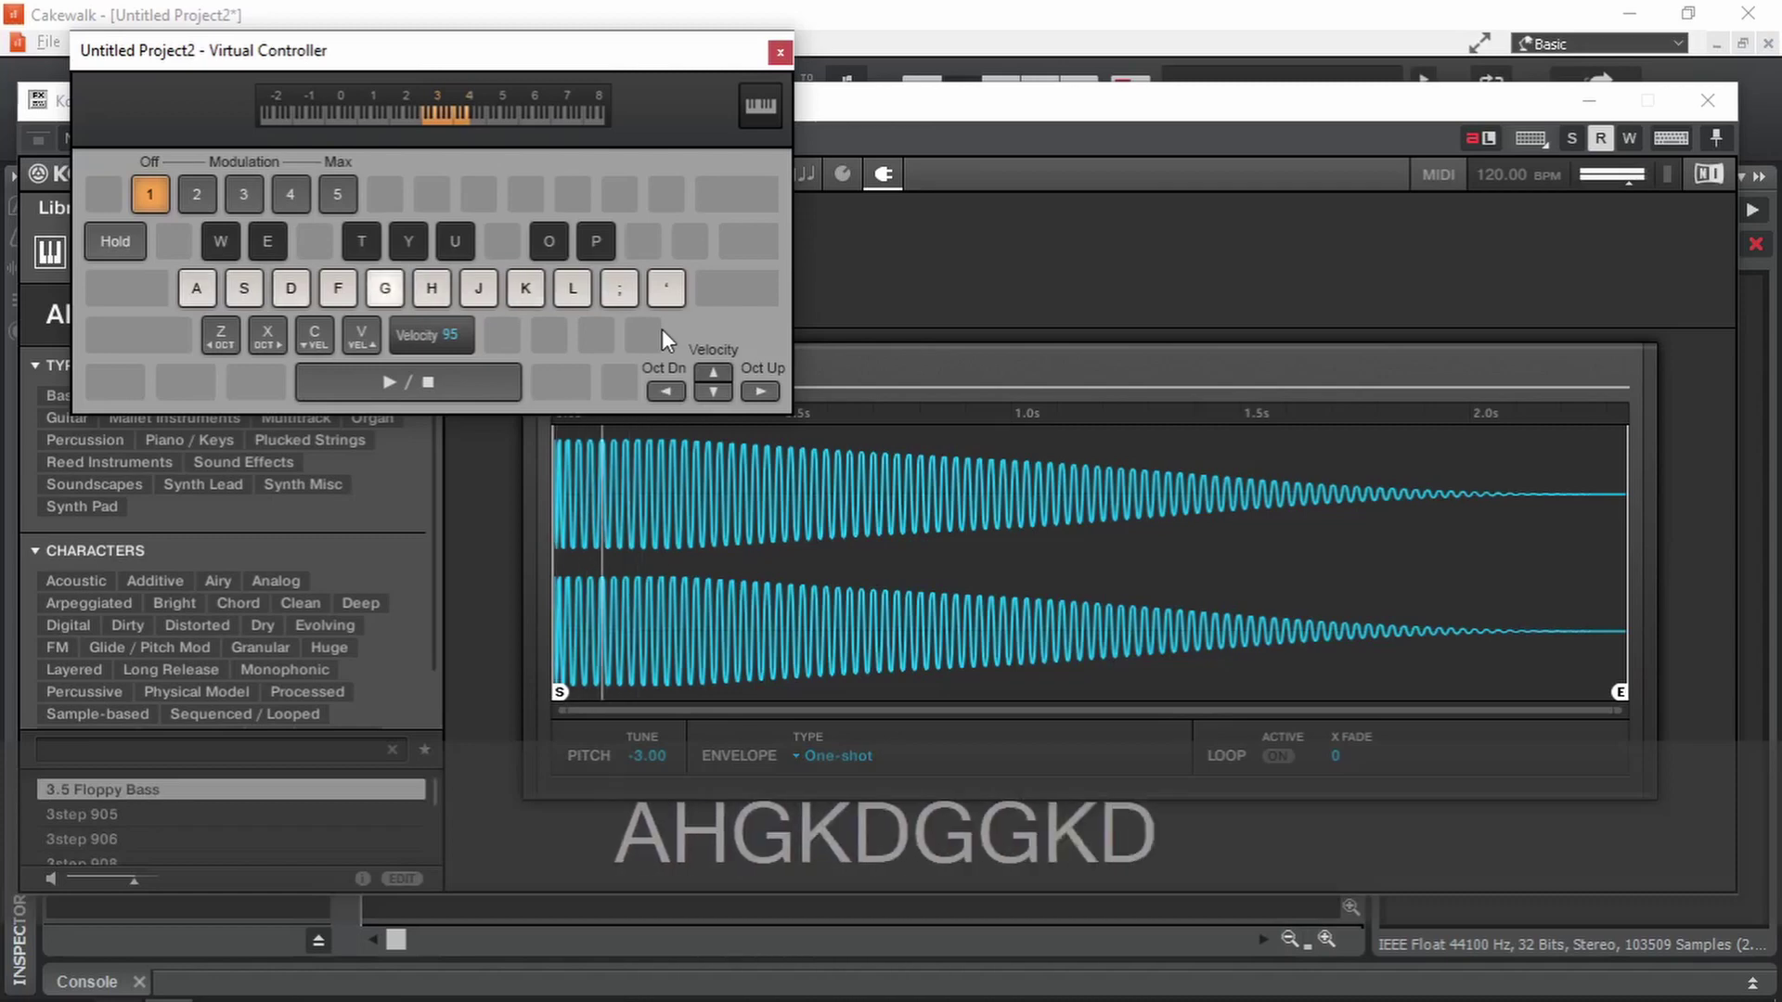
key("g")
key("d")
key("k")
key("g")
key("h")
key("d")
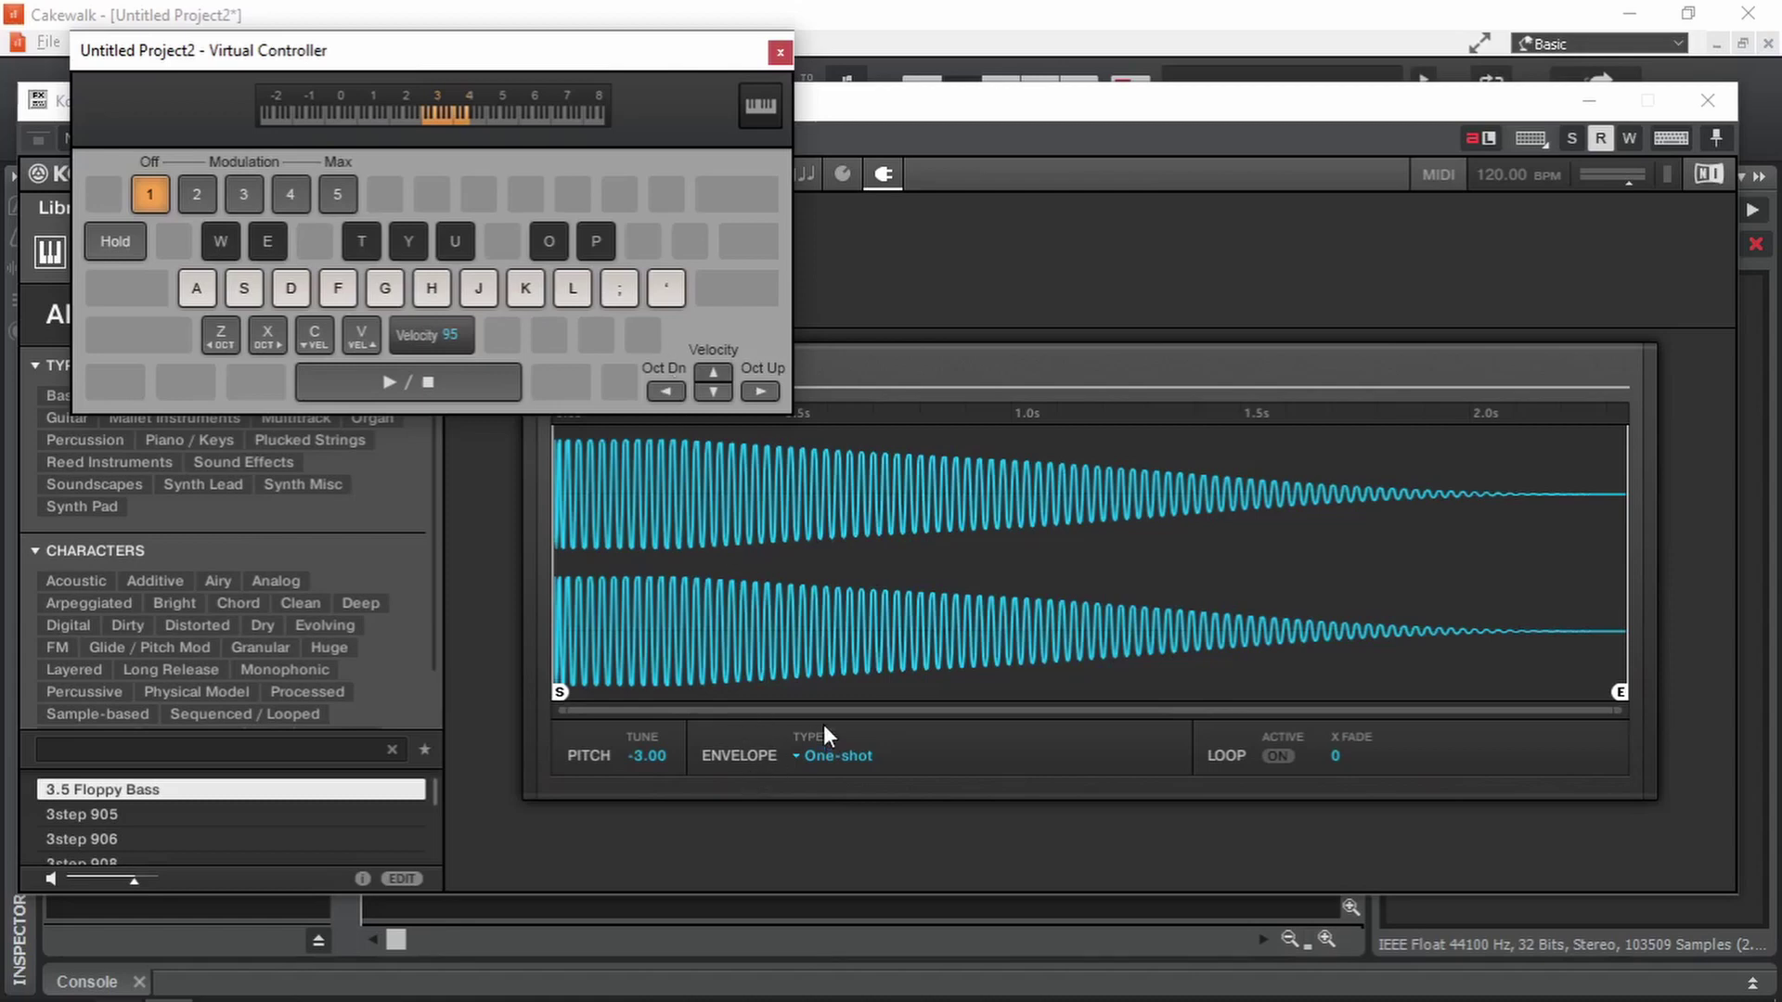
Switch the Sampler envelope from One-shot to ADSR and pull Release down from 217.0 ms.
left_click(809, 756)
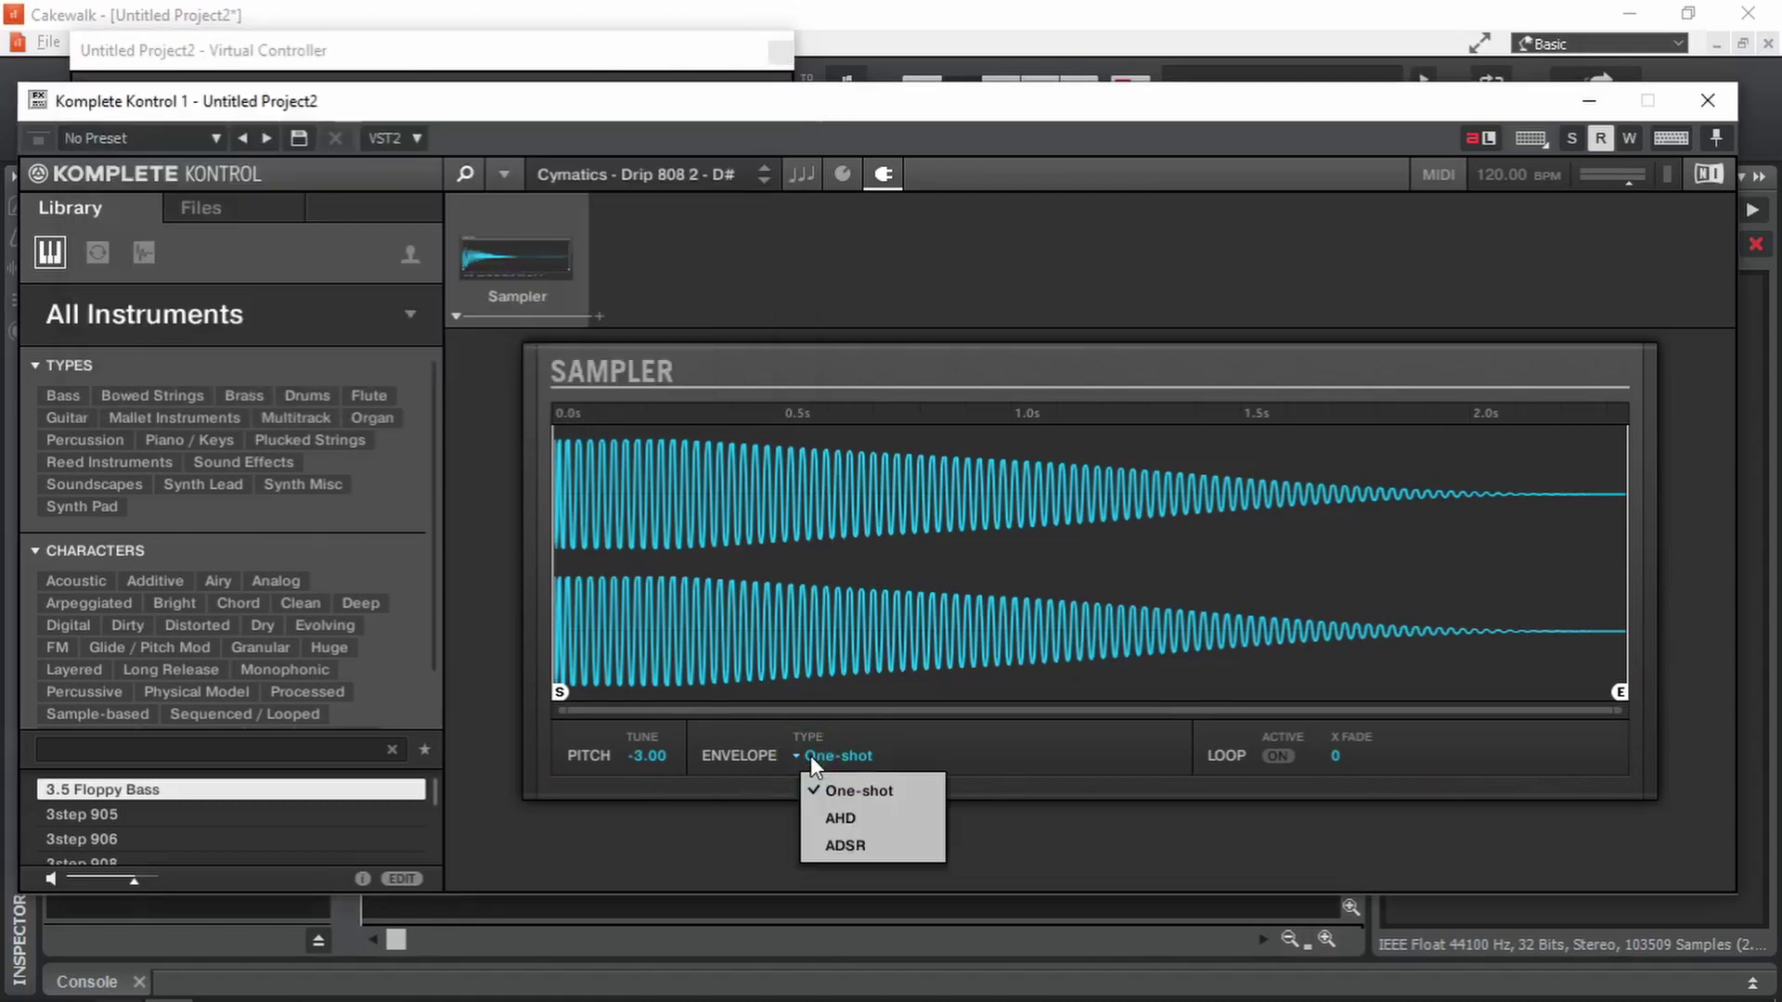
left_click(862, 847)
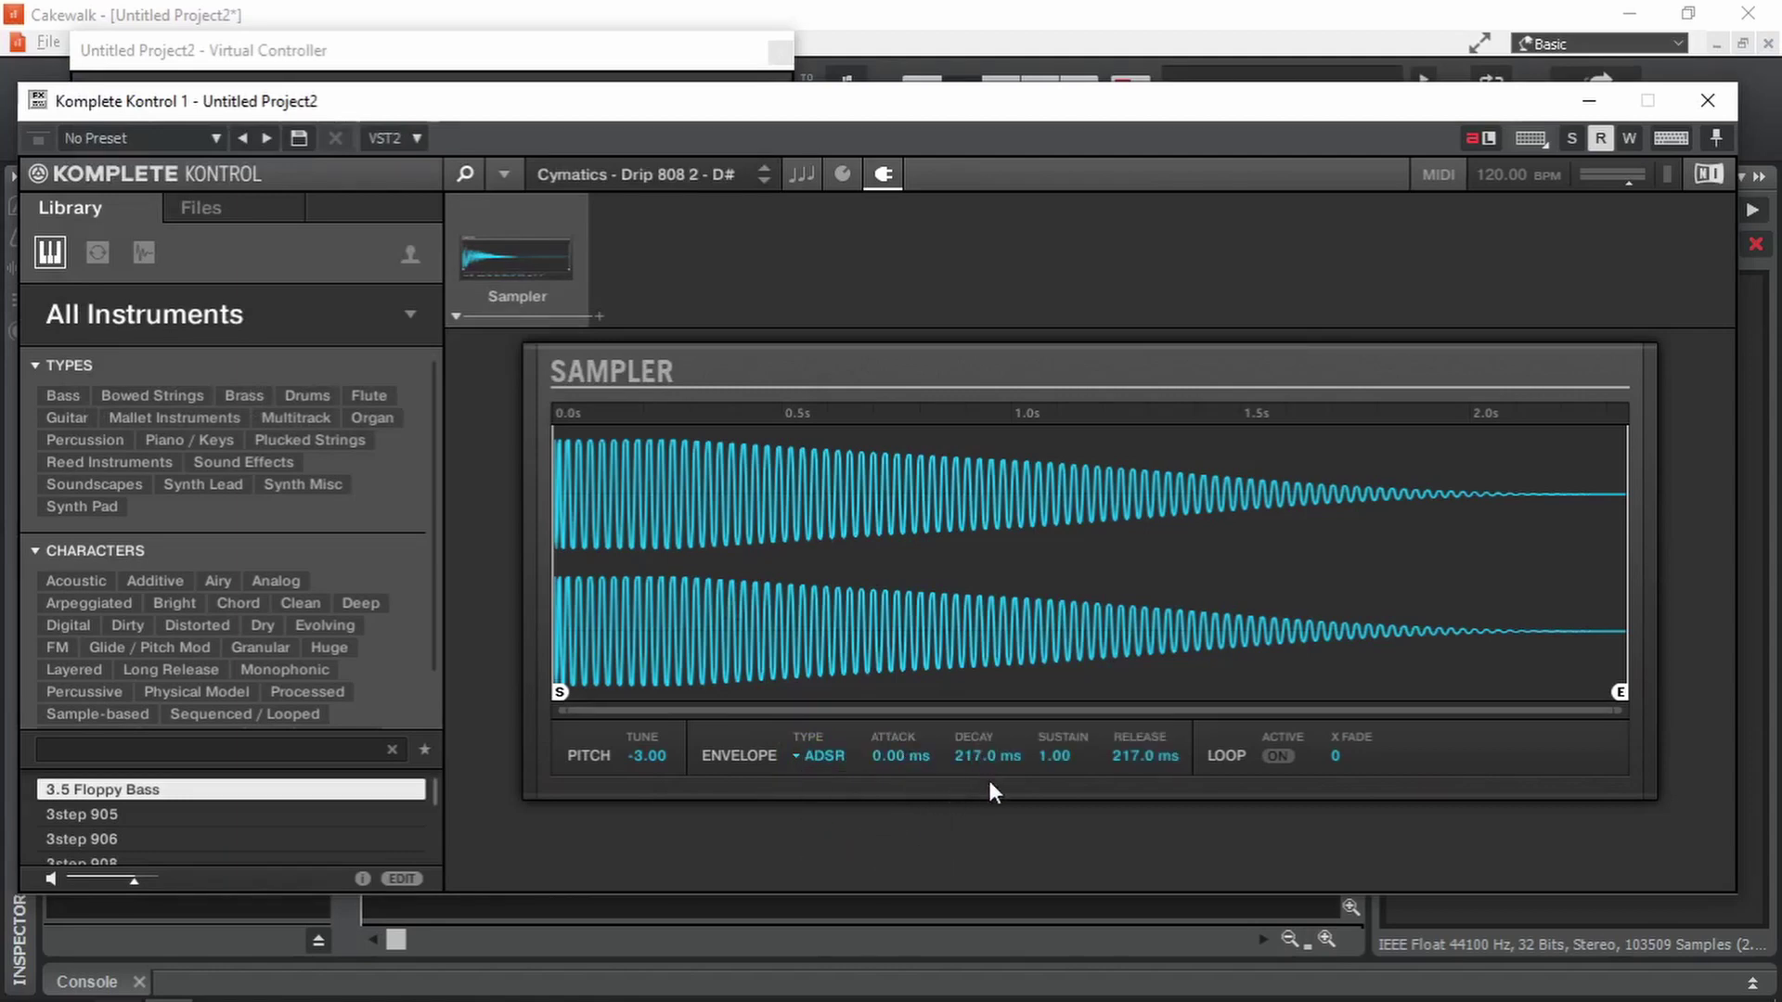
left_click(409, 58)
key("a")
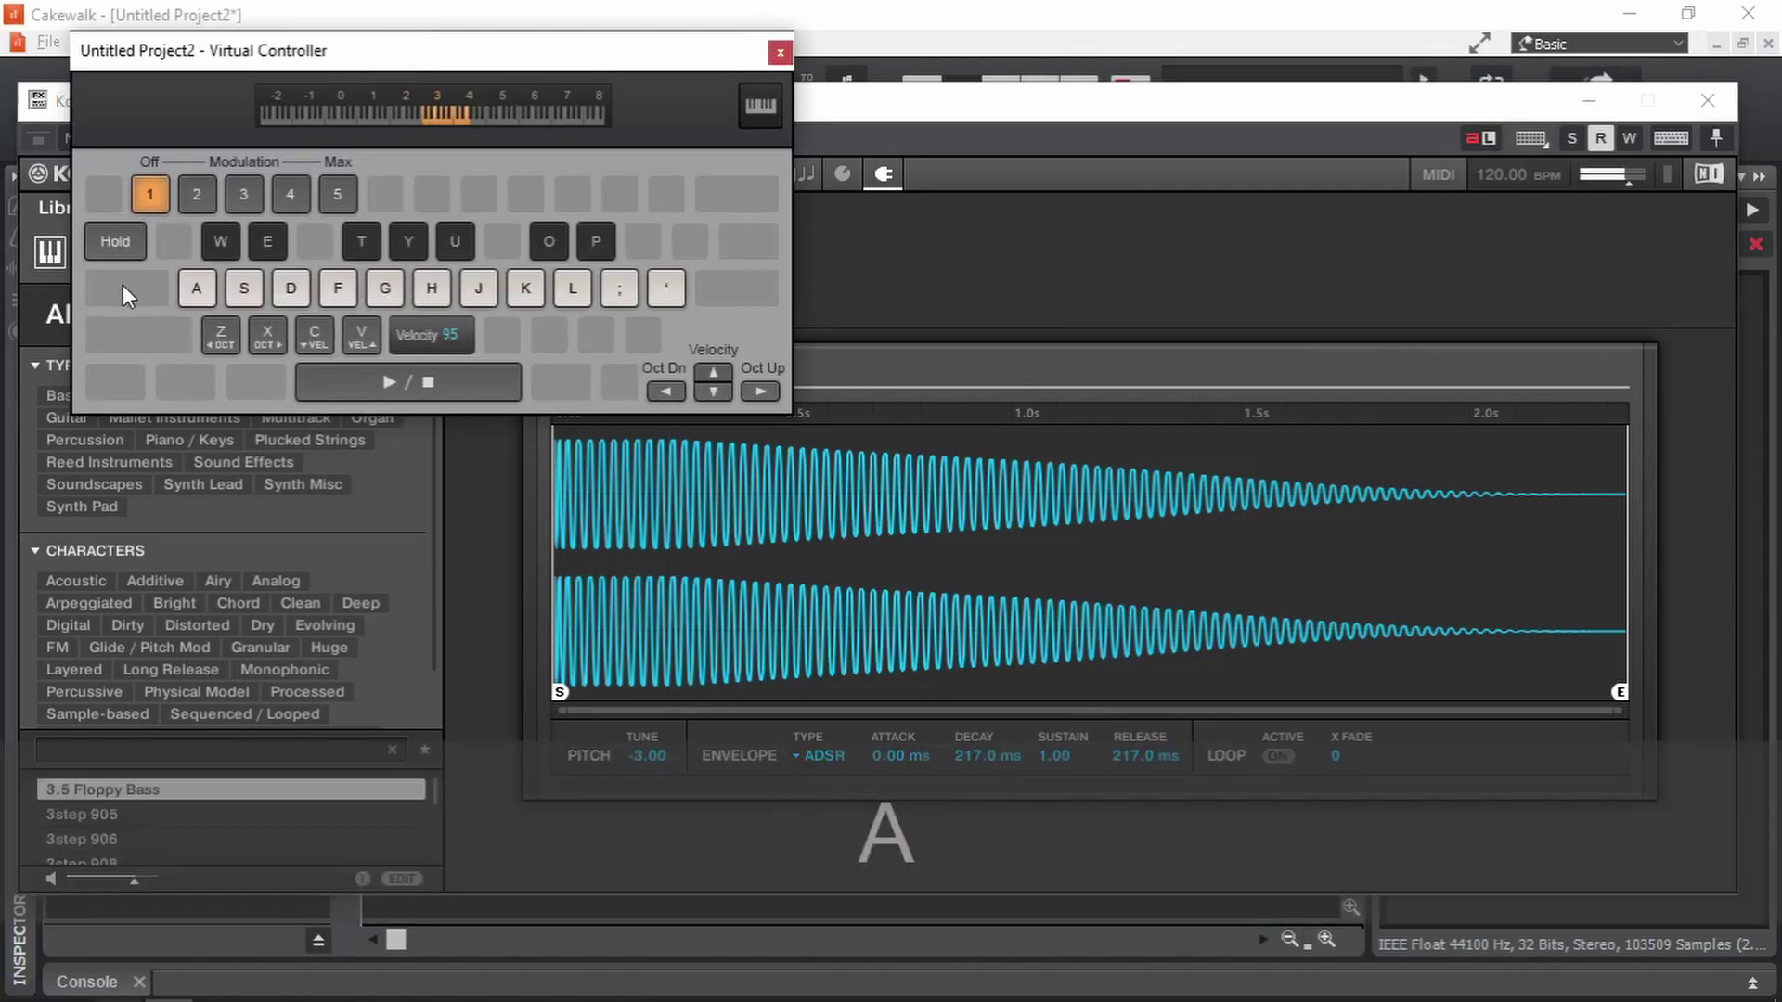
key("a")
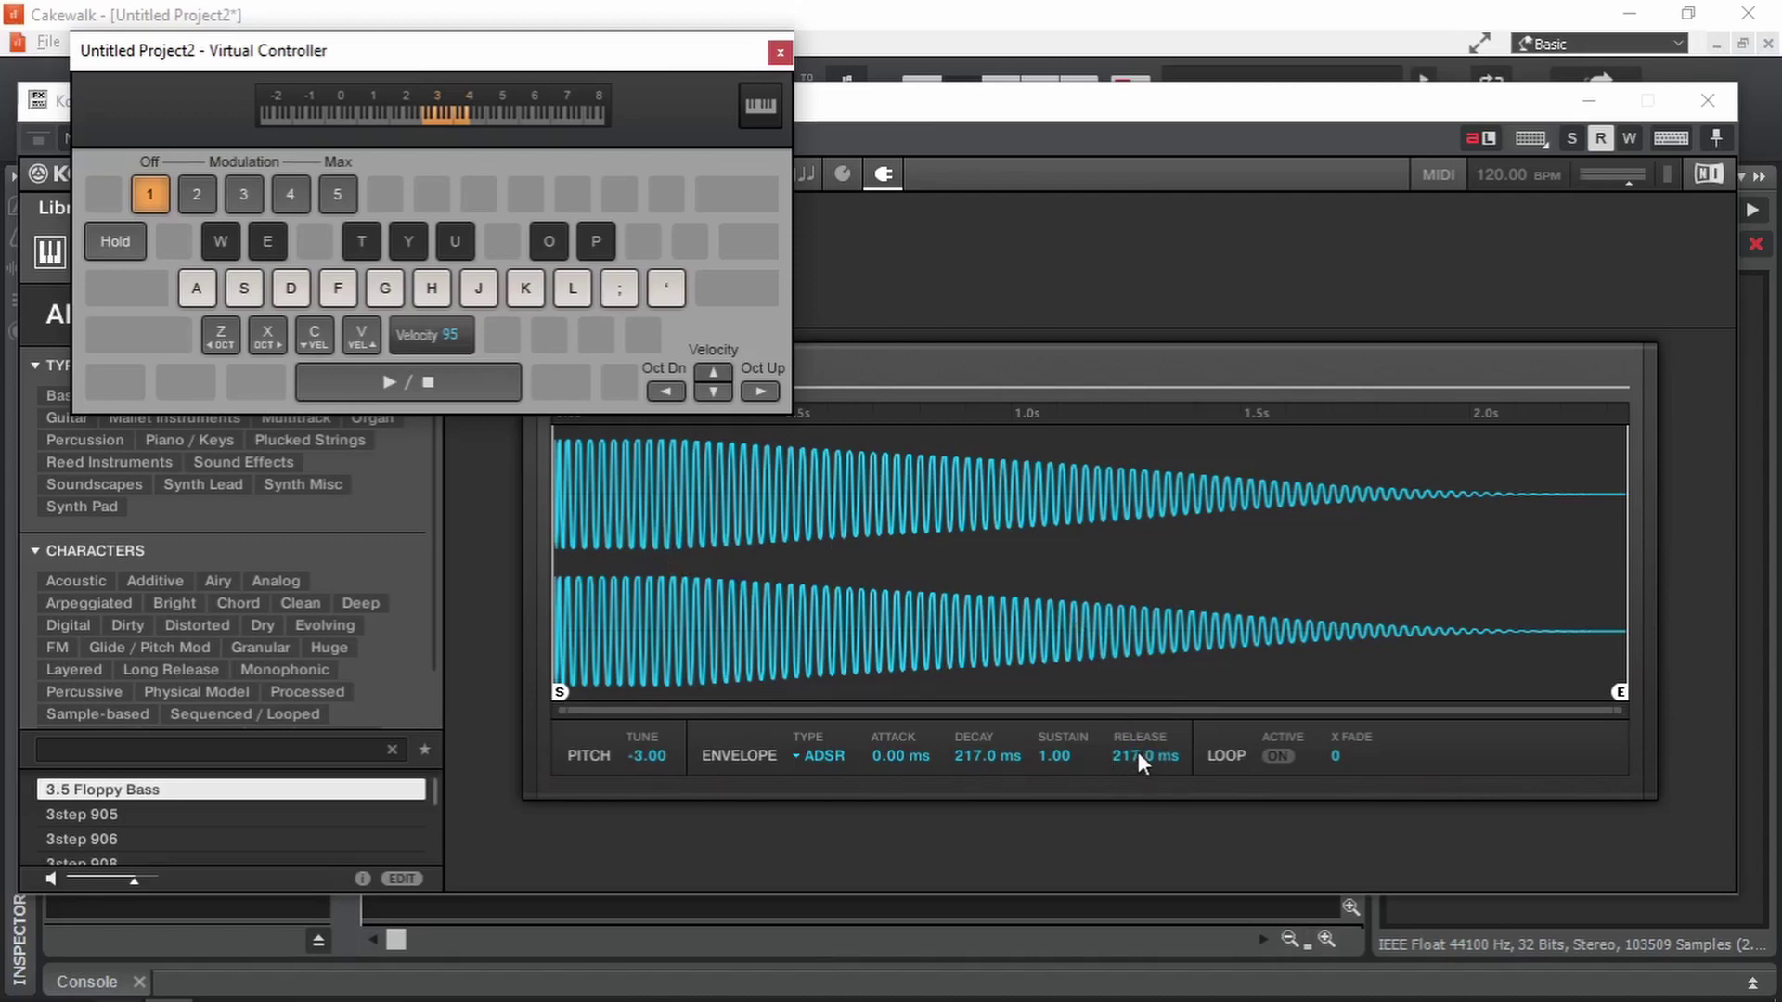
left_click_drag(1138, 752, 1197, 704)
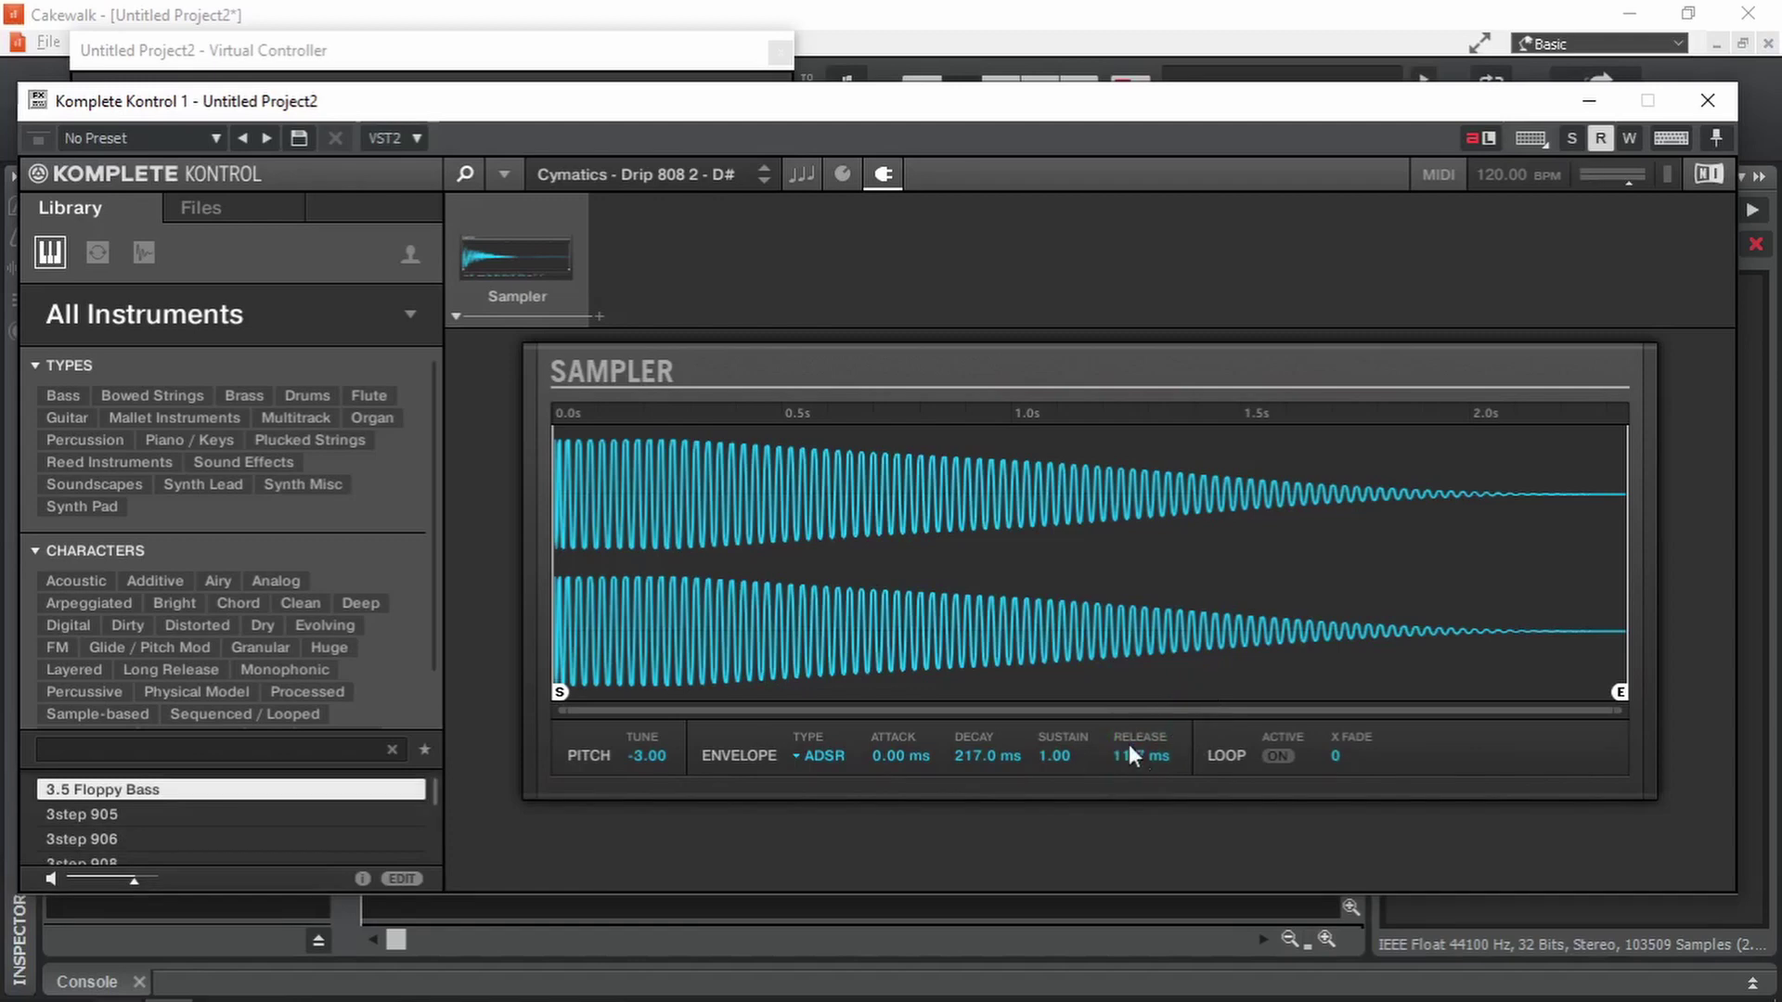
Play an 808 melody to hear the shortened 11.7 ms release.
key("h")
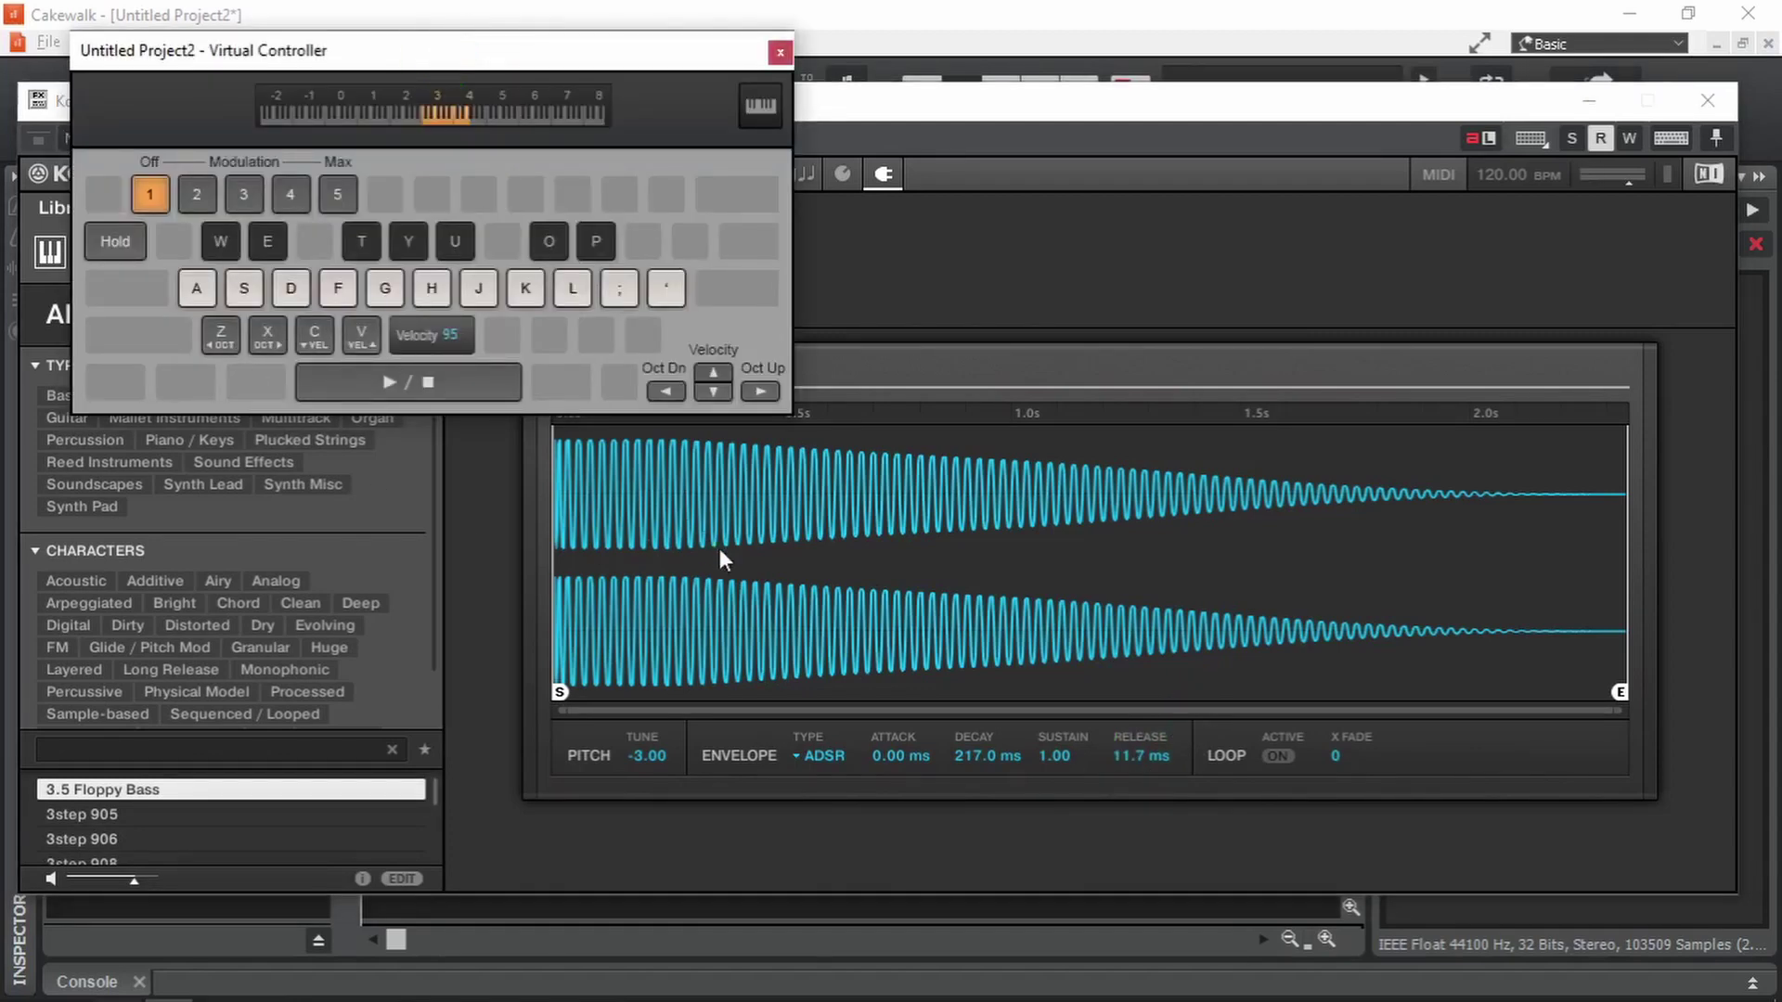
key("a")
key("h")
key("g")
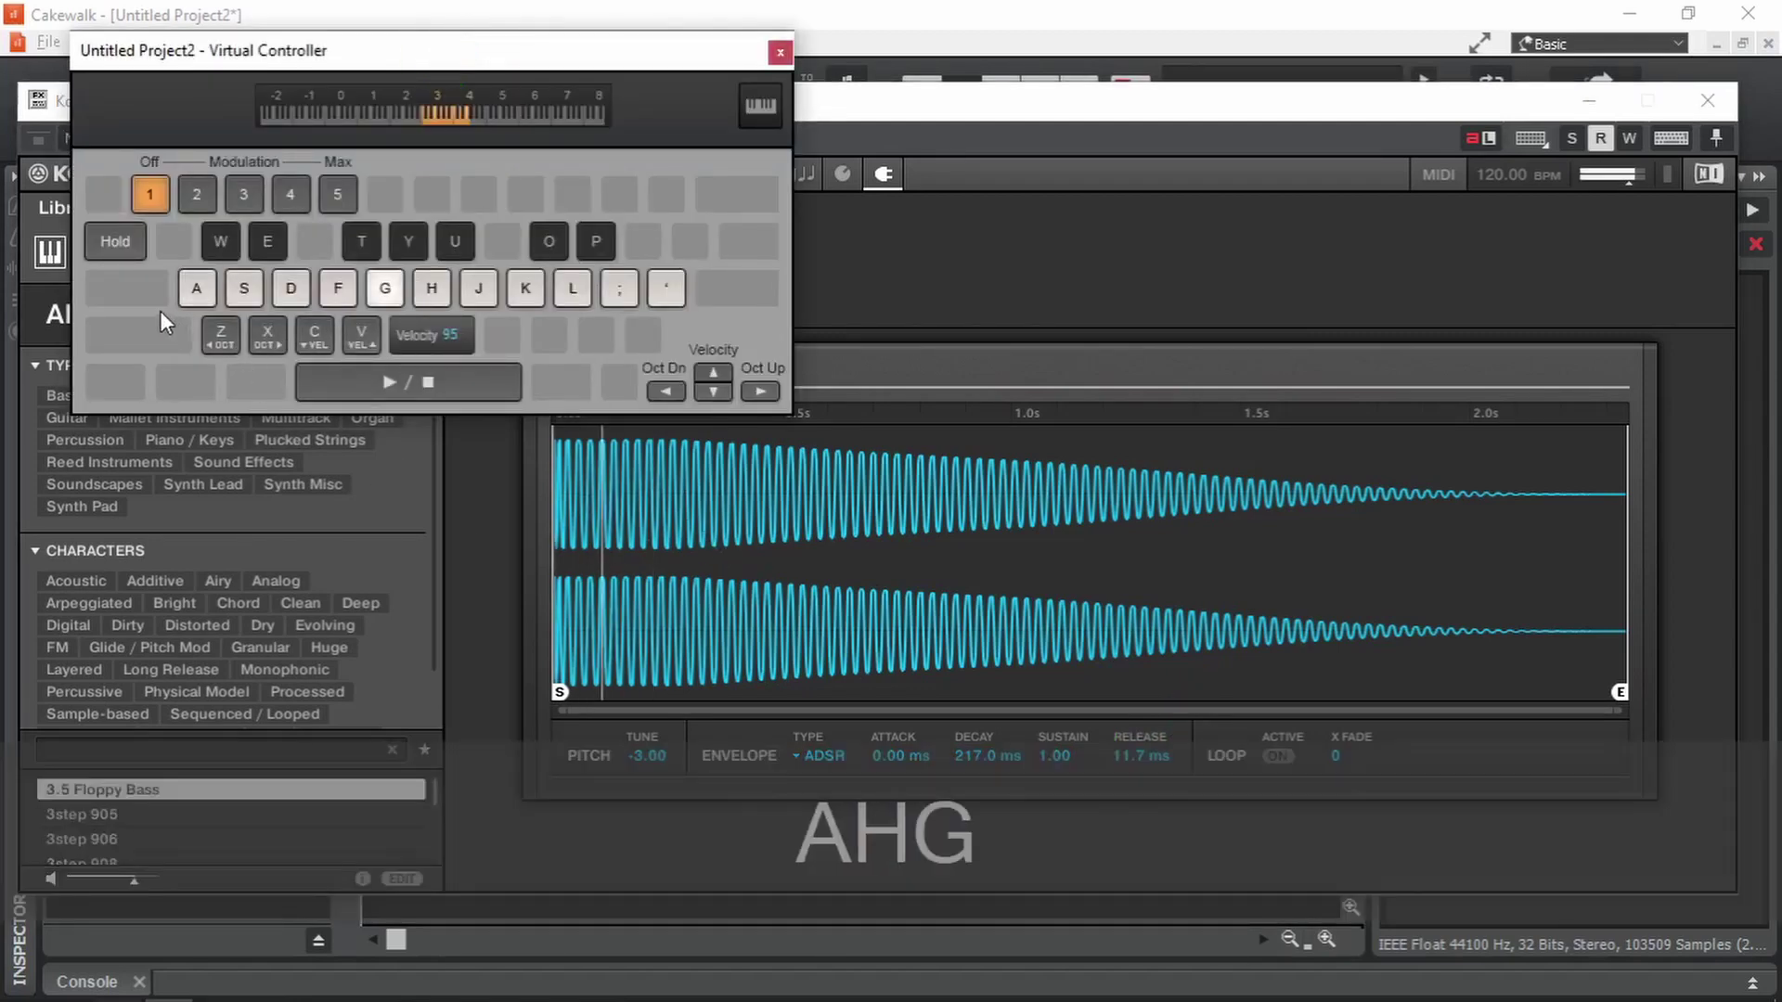
key("g")
key("d")
key("k")
key("f")
key("g")
key("f")
key("j")
key("f")
key("g")
key("d")
key("j")
key("g")
key("g")
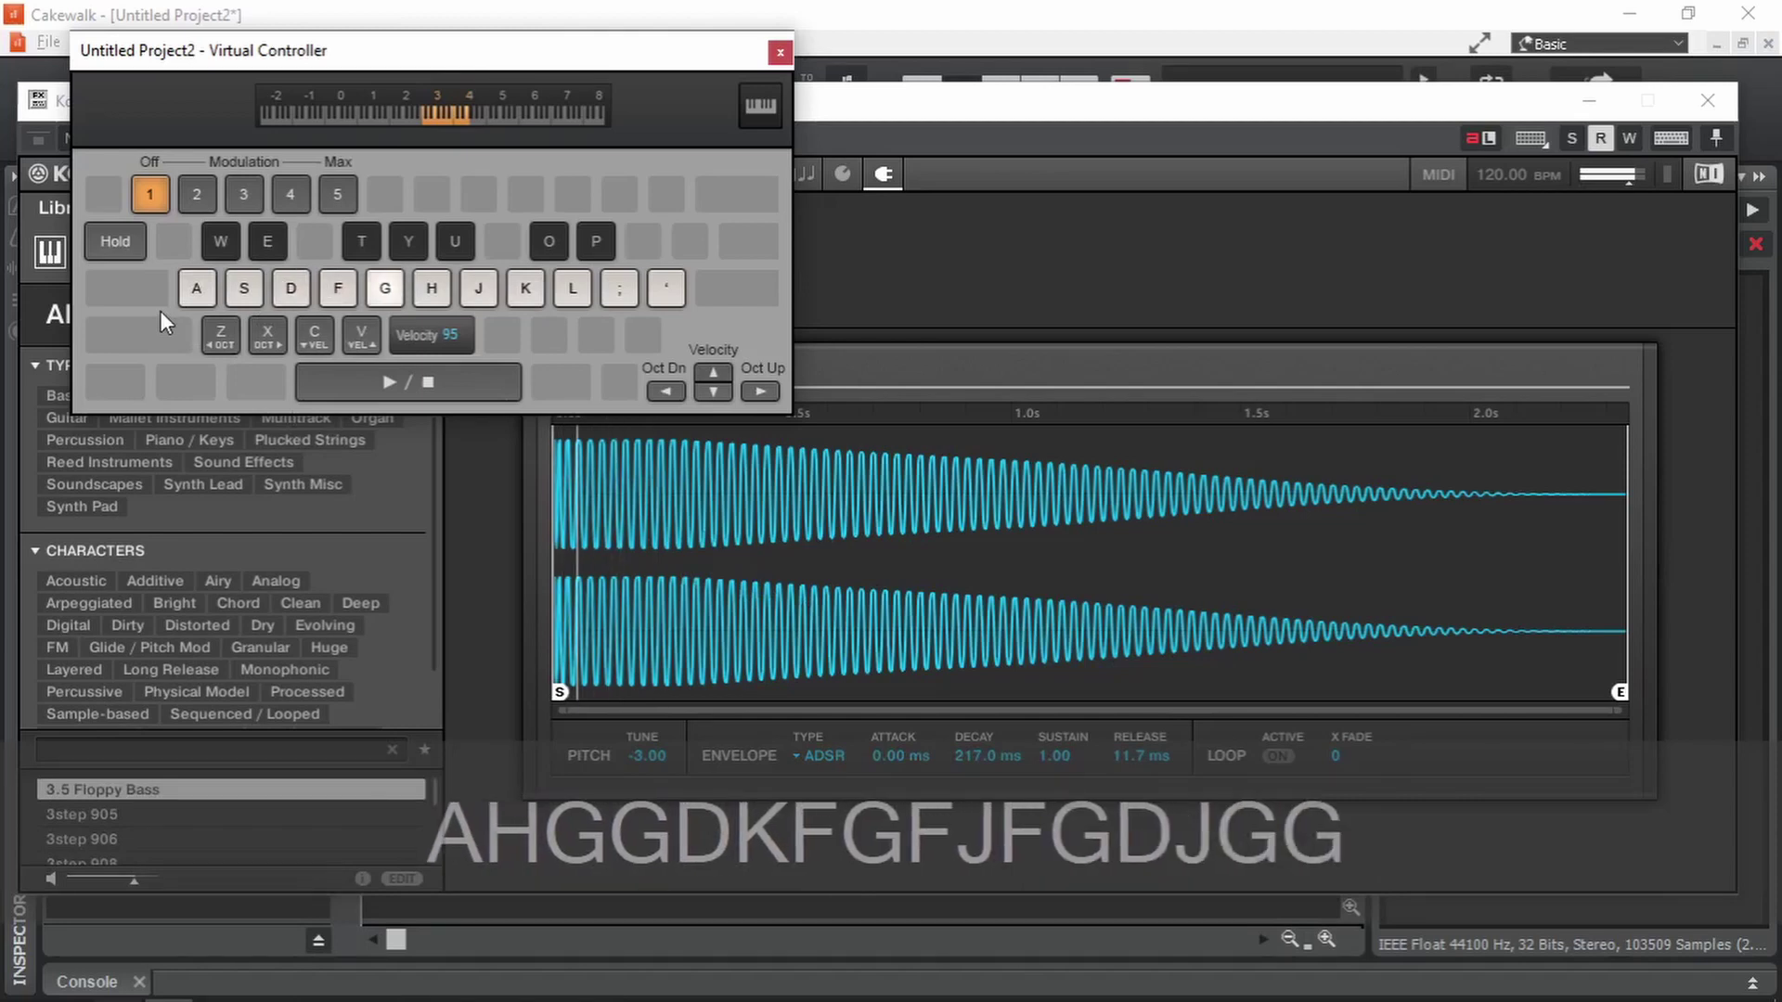
key("d")
Set the envelope type to One-shot and audition the 808 on the virtual keyboard.
left_click(776, 761)
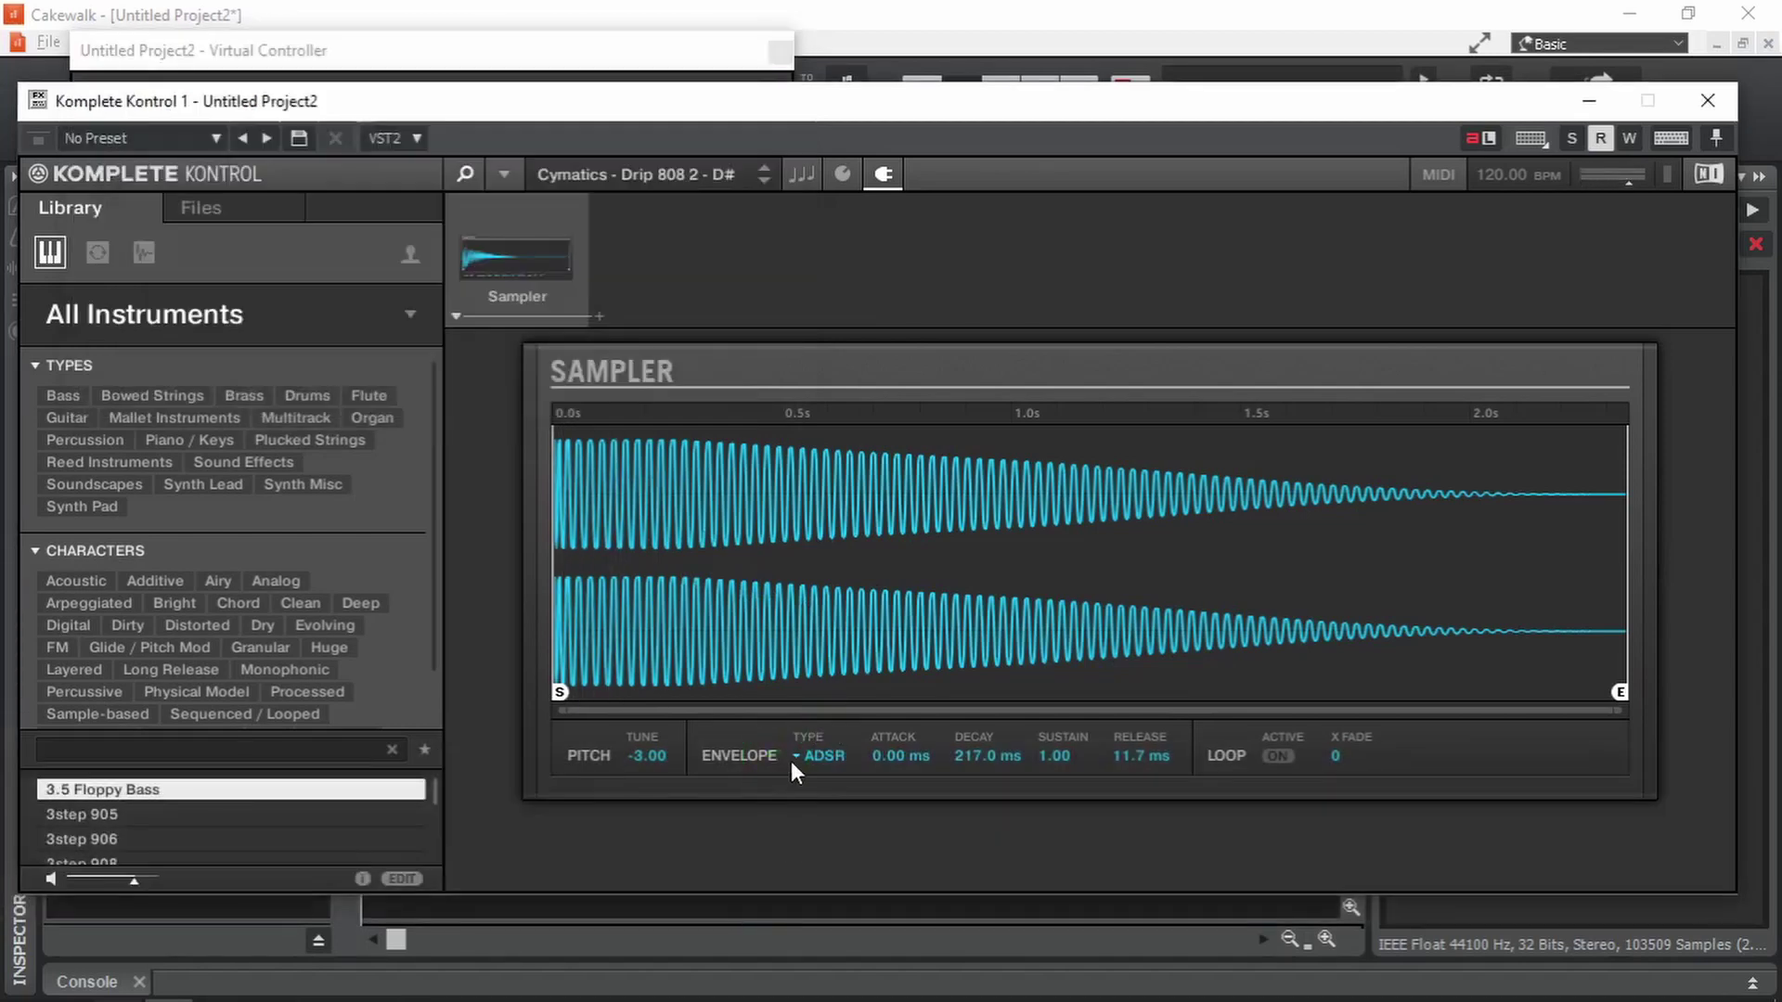
left_click(812, 756)
left_click(839, 791)
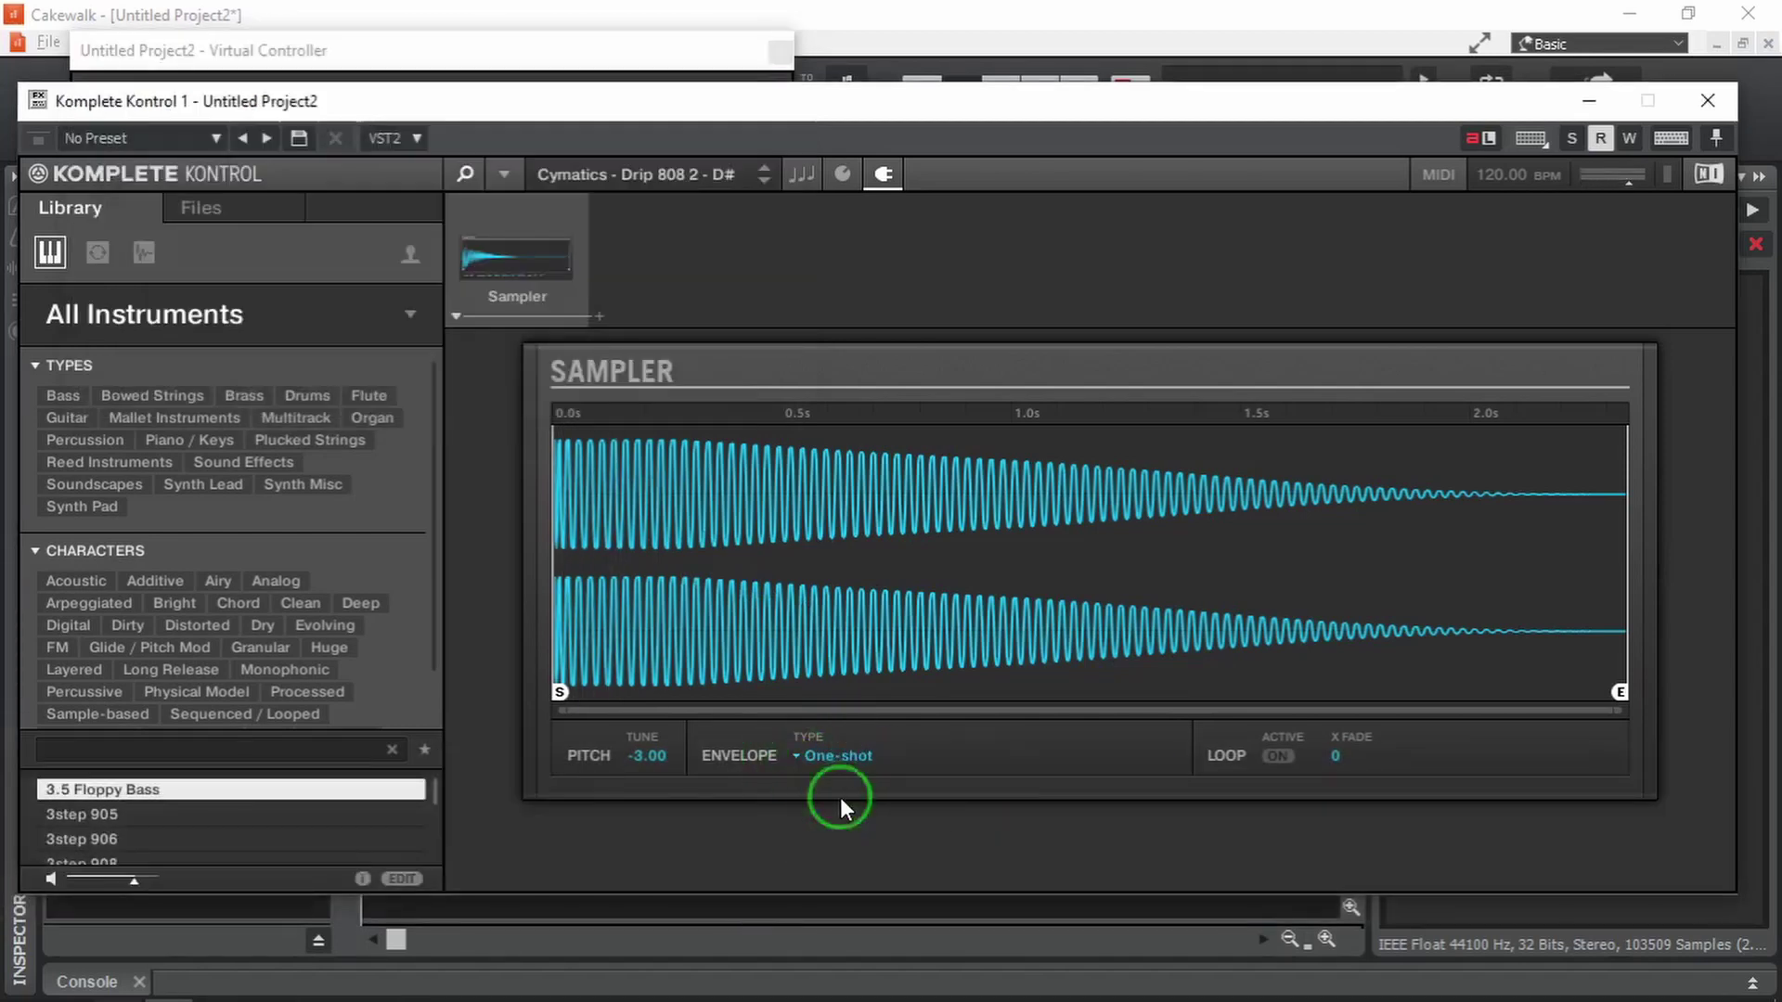
left_click(408, 65)
key("s")
key("k")
key("g")
key("h")
key("d")
key("l")
key("g")
key("h")
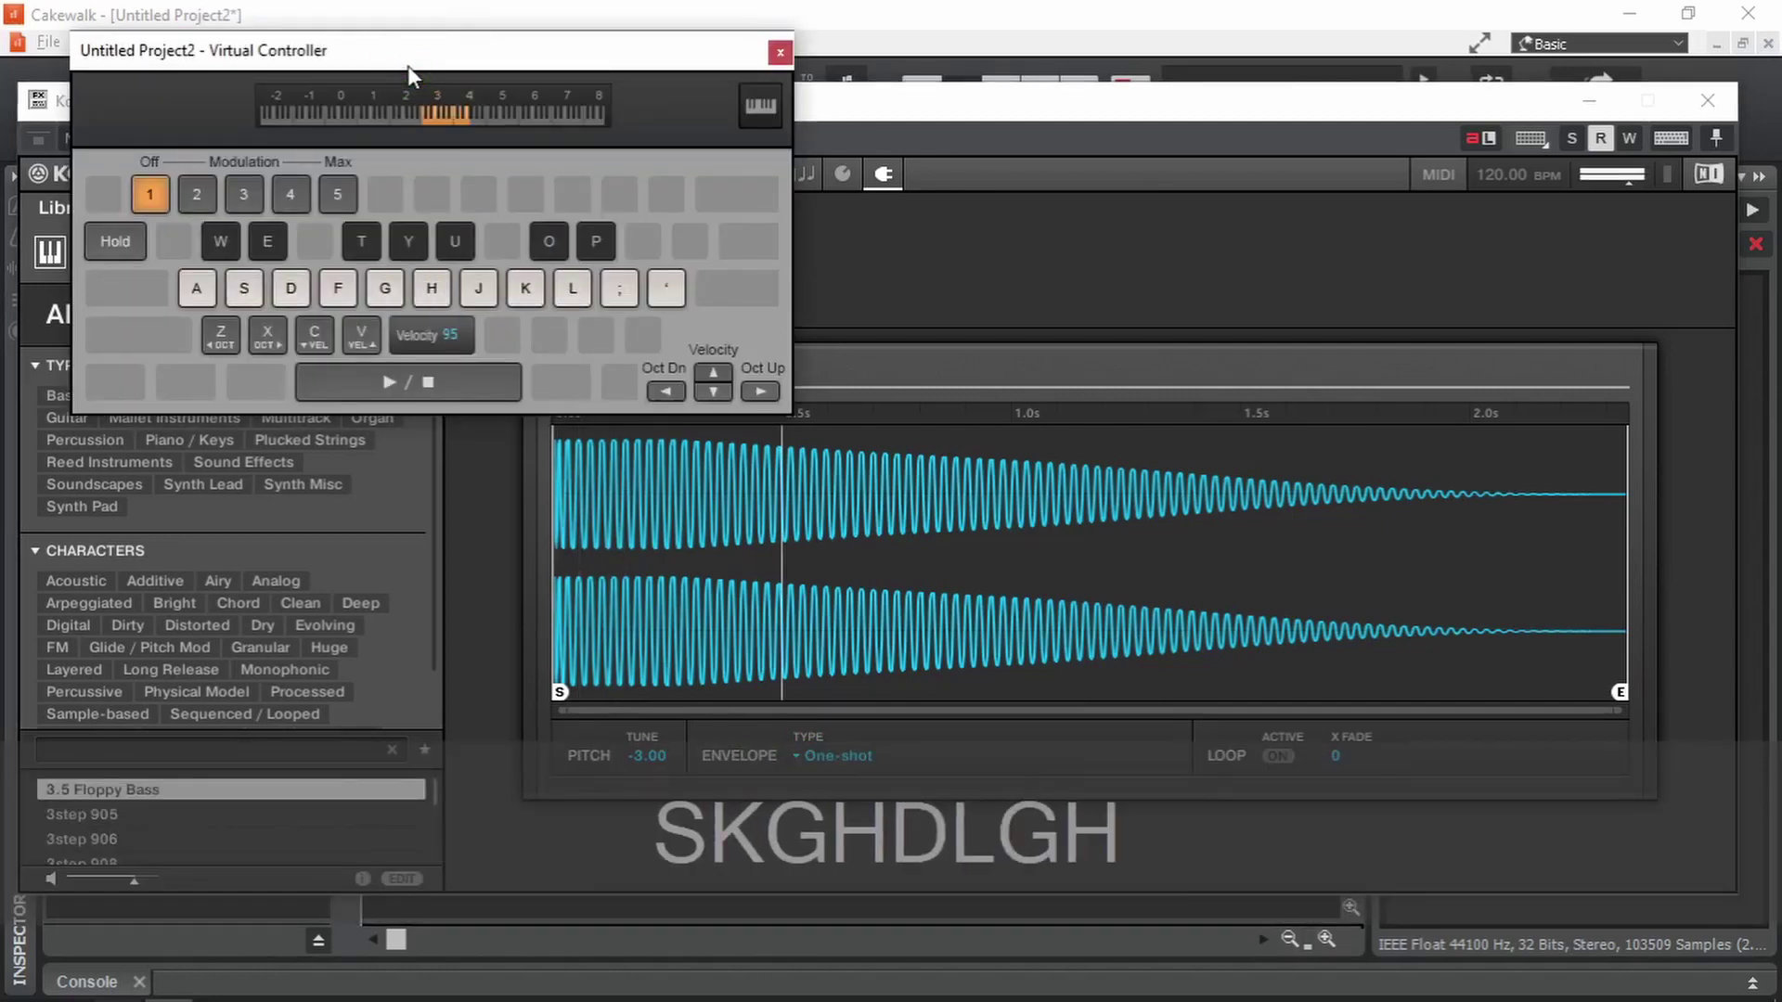
Switch the envelope back to ADSR and replay the 808 melody.
left_click(794, 759)
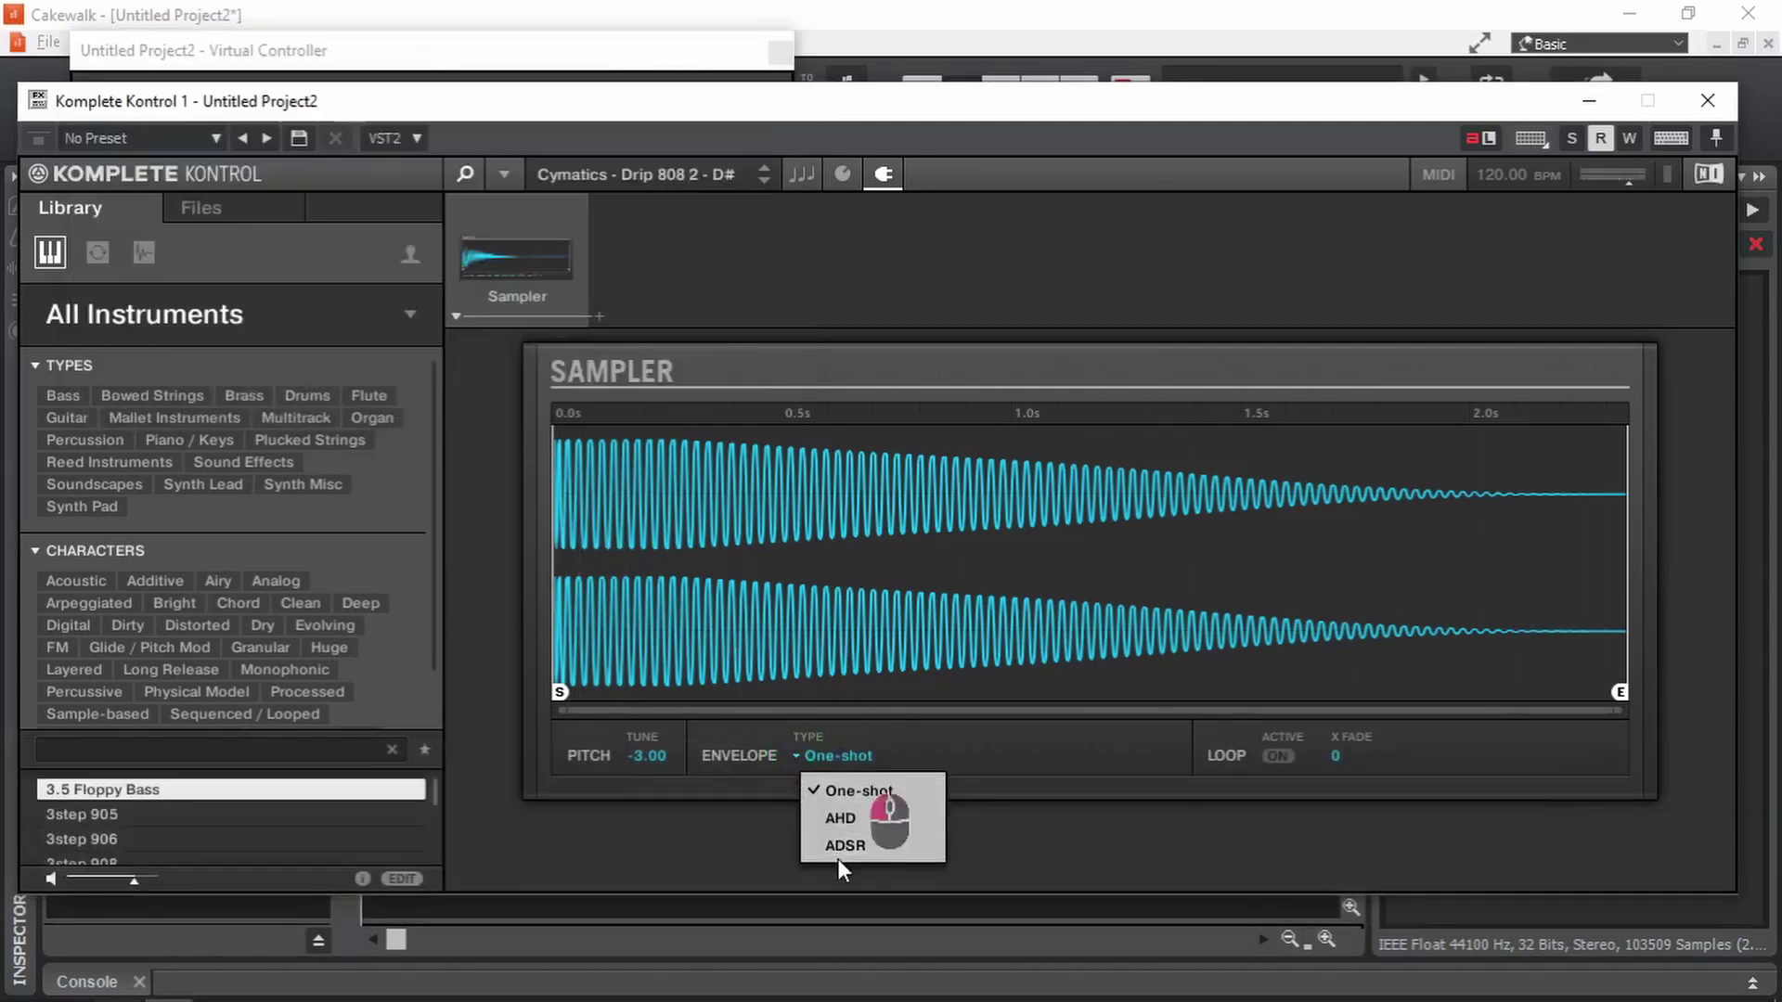
left_click(838, 855)
left_click(455, 63)
key("d")
key("k")
key("g")
key("h")
key("d")
key("l")
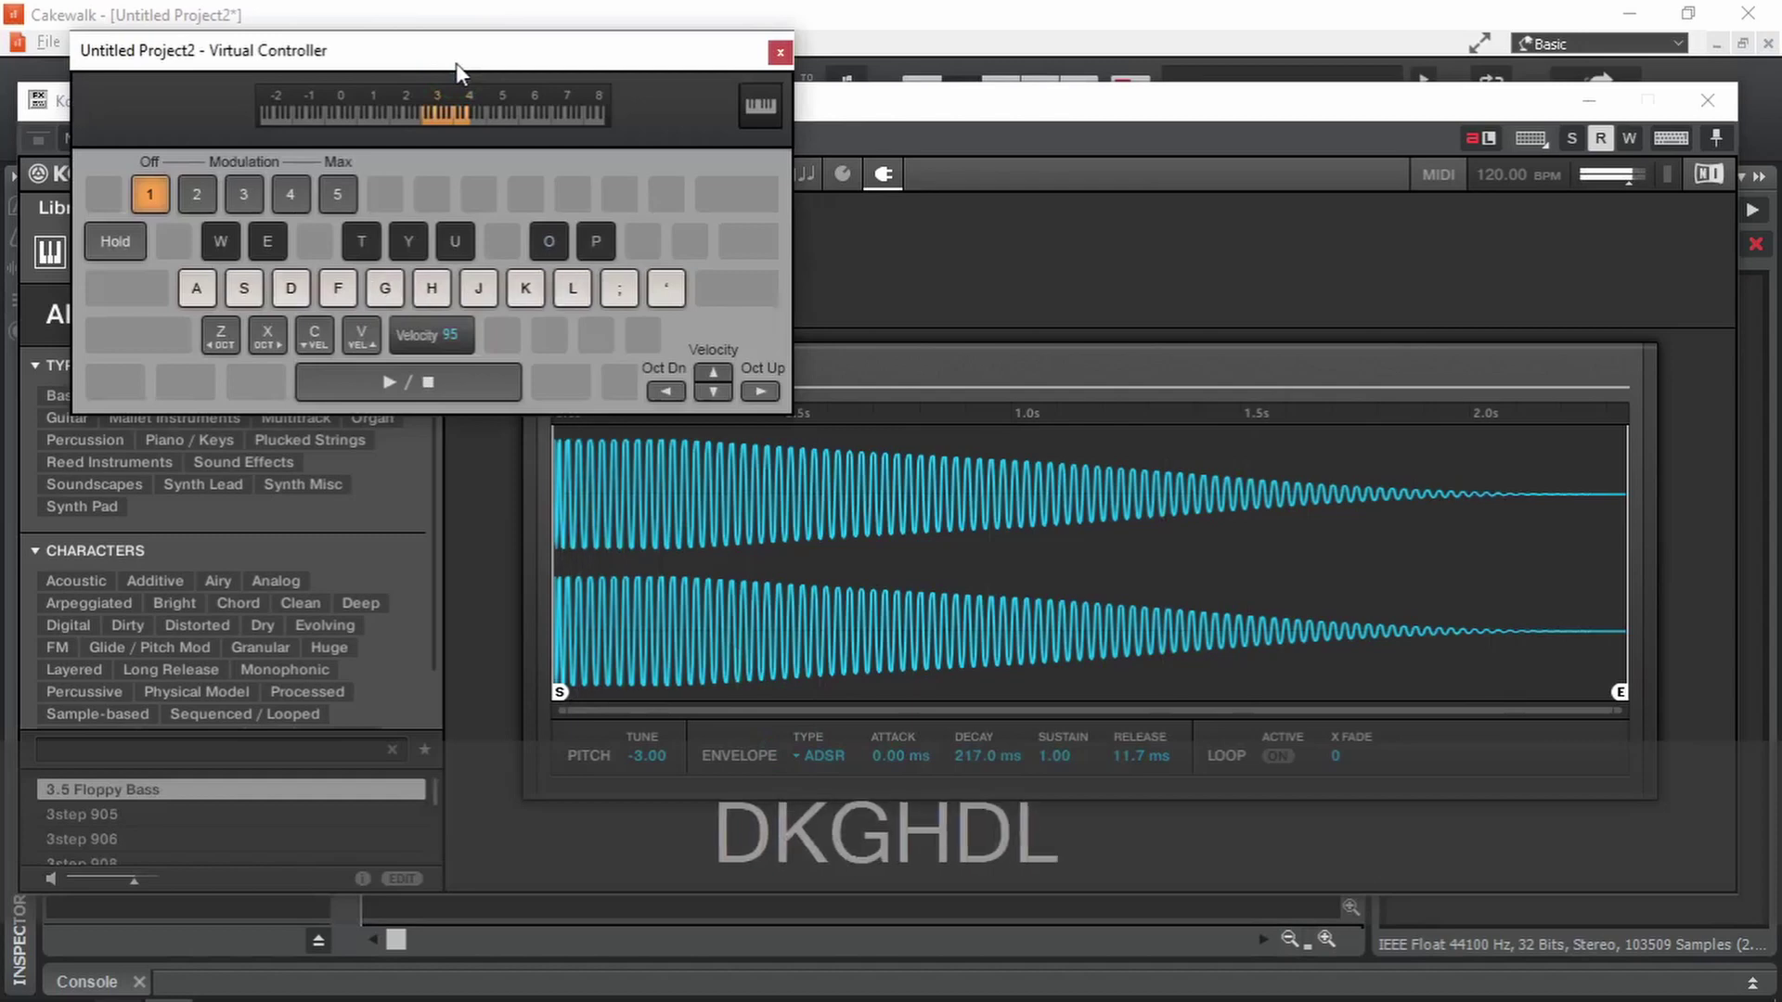
key("g")
key("g")
key("l")
key("d")
key("g")
key("s")
key("f")
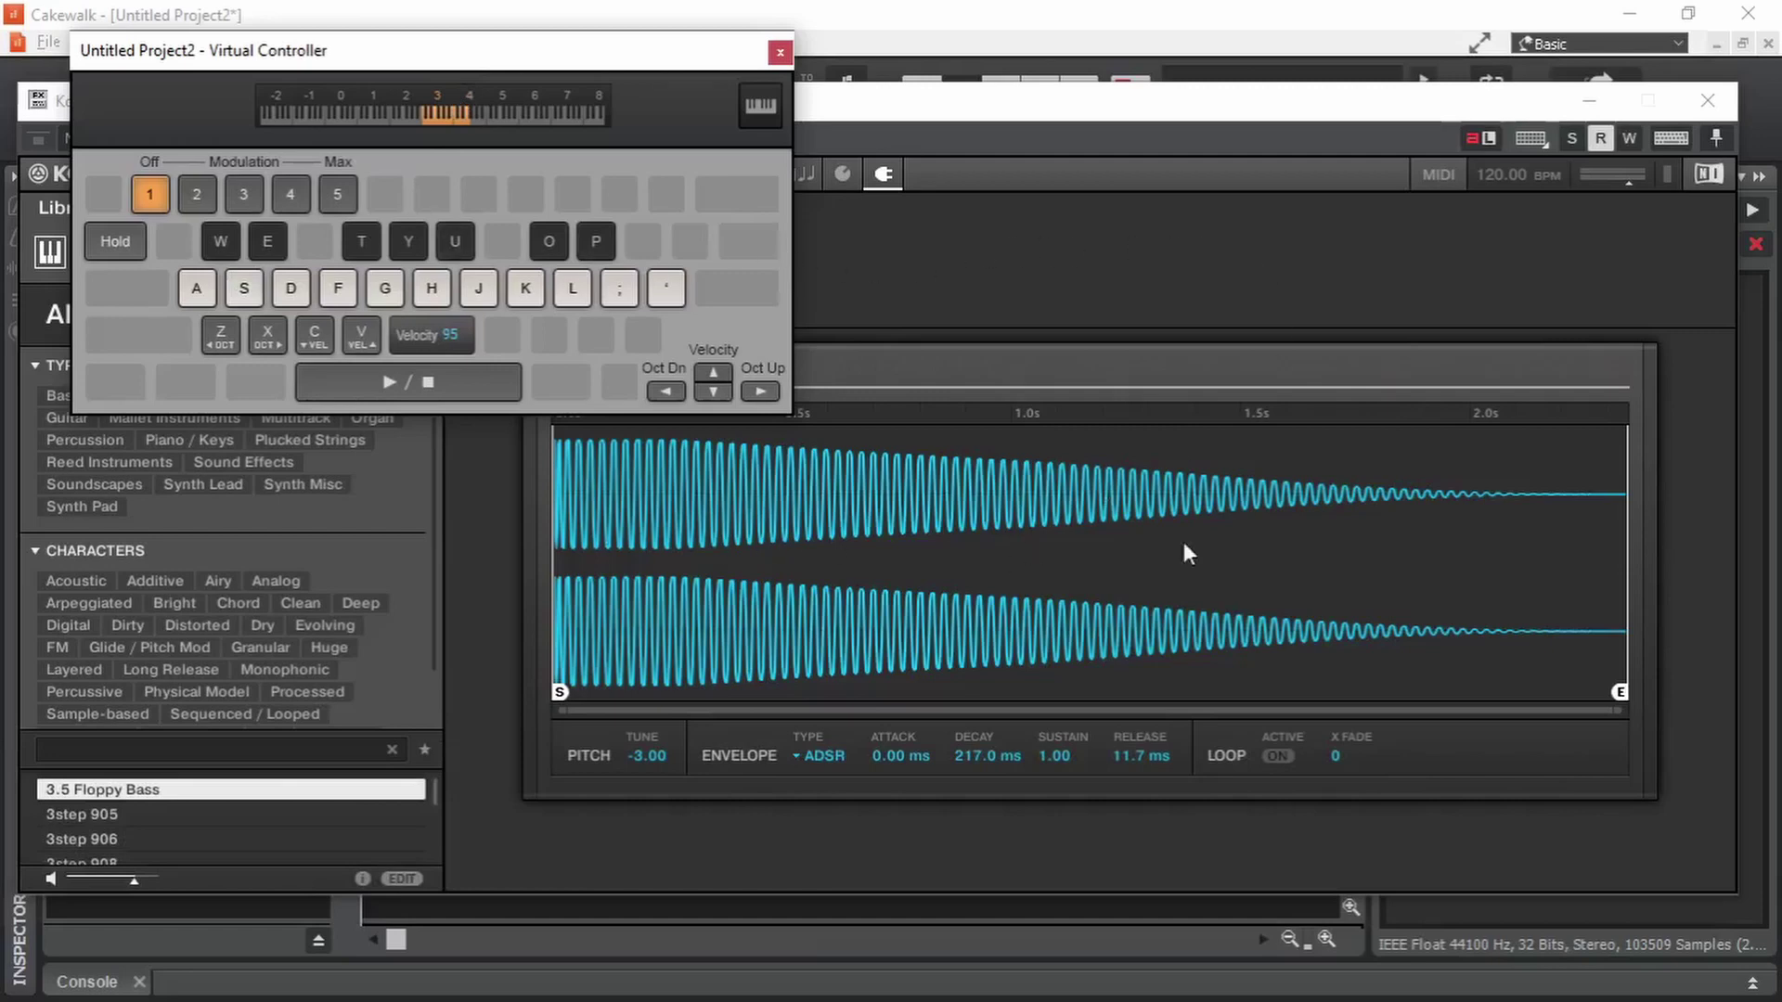
Close the Virtual Controller and Komplete Kontrol windows and drop 'MIDI that I saved (1)' onto track 5.
left_click(779, 52)
left_click(1708, 99)
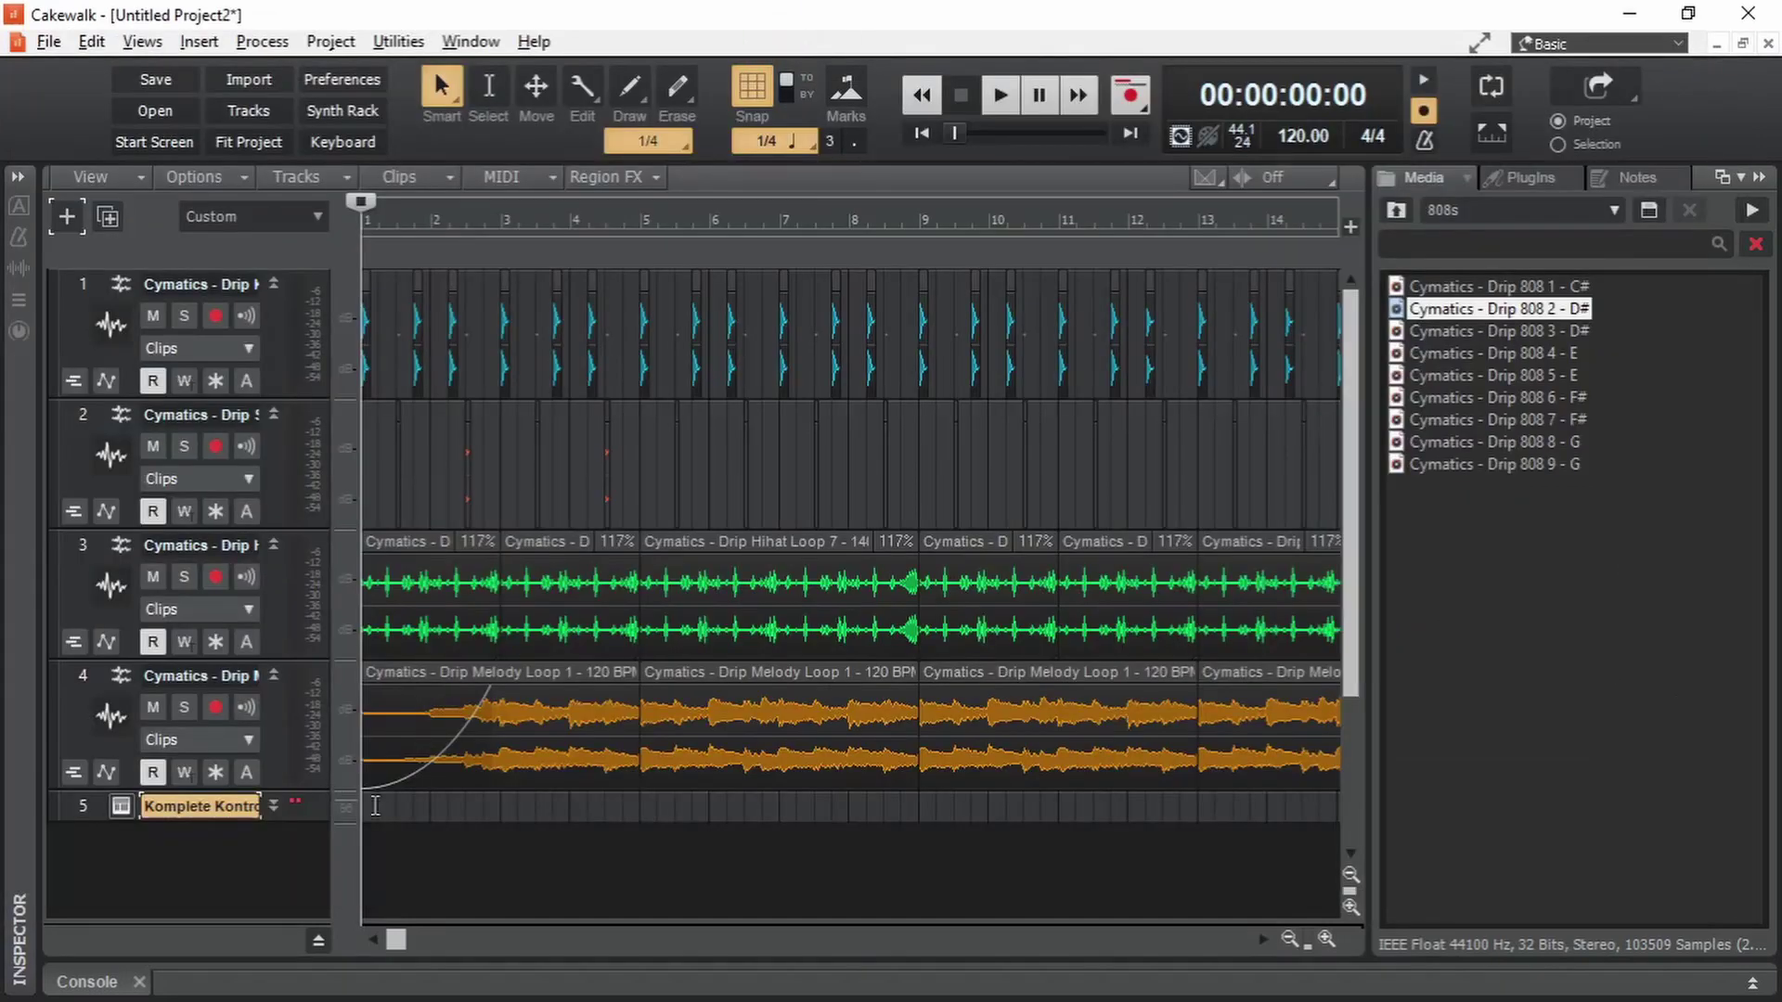
left_click(1396, 210)
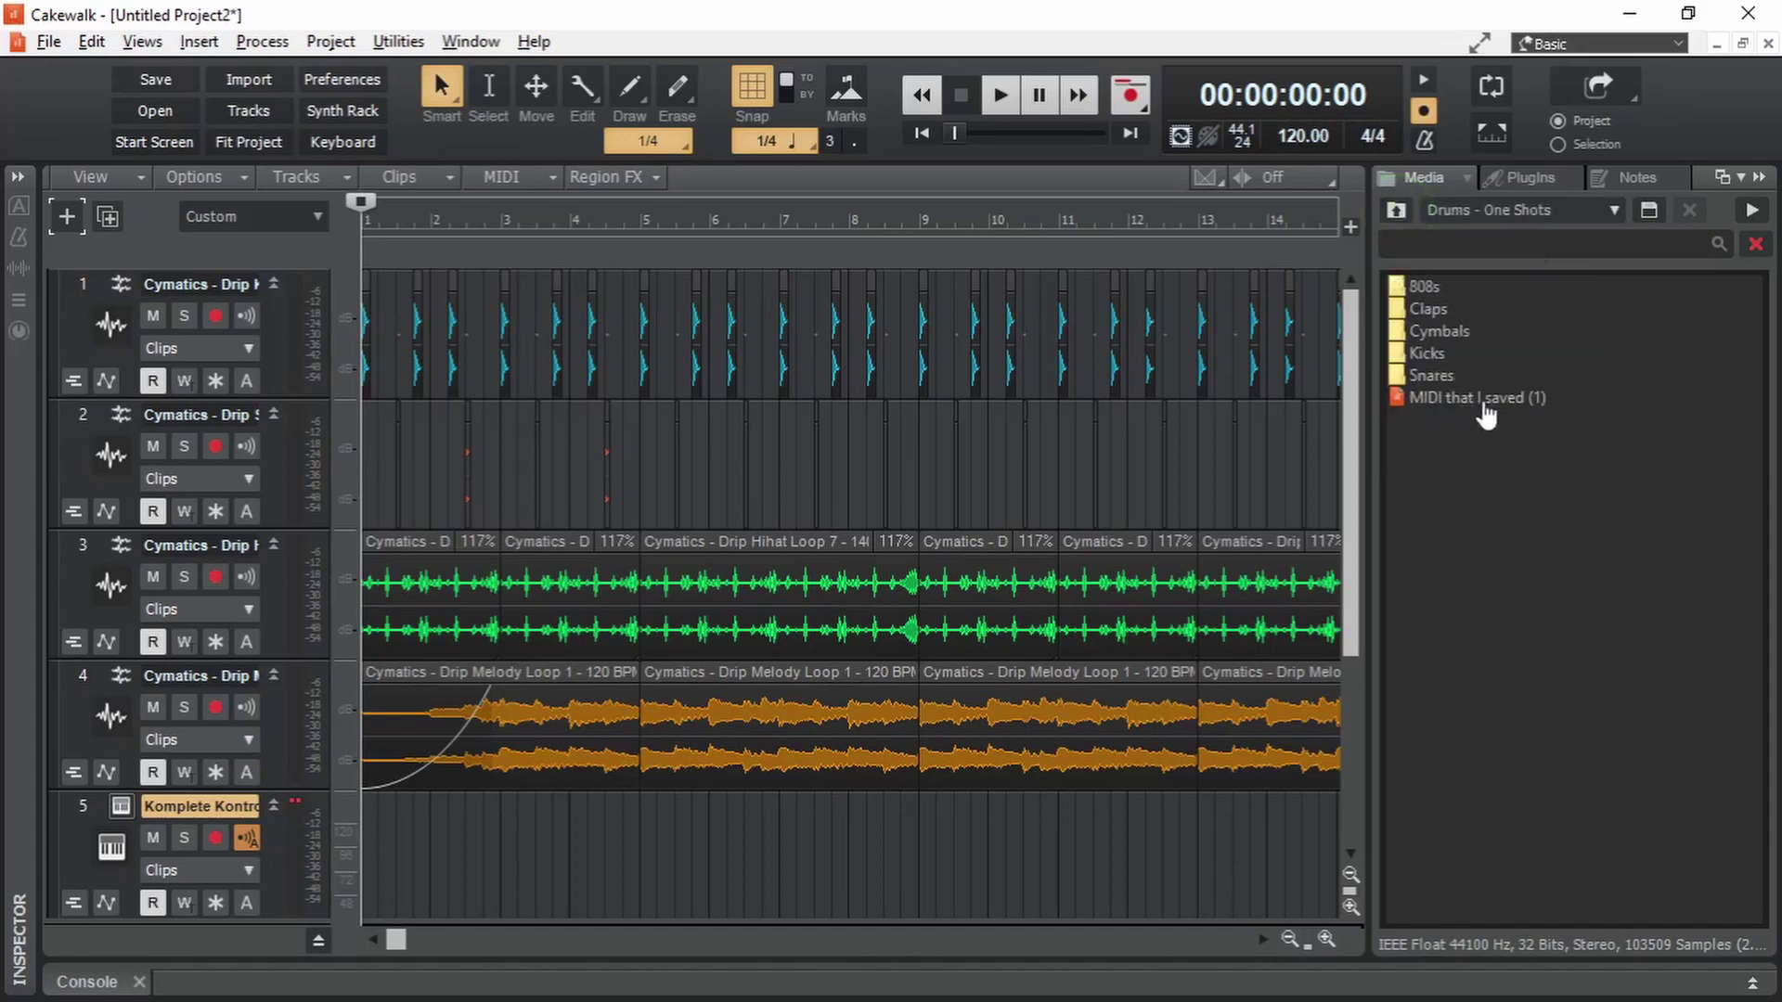
left_click_drag(1486, 415, 456, 883)
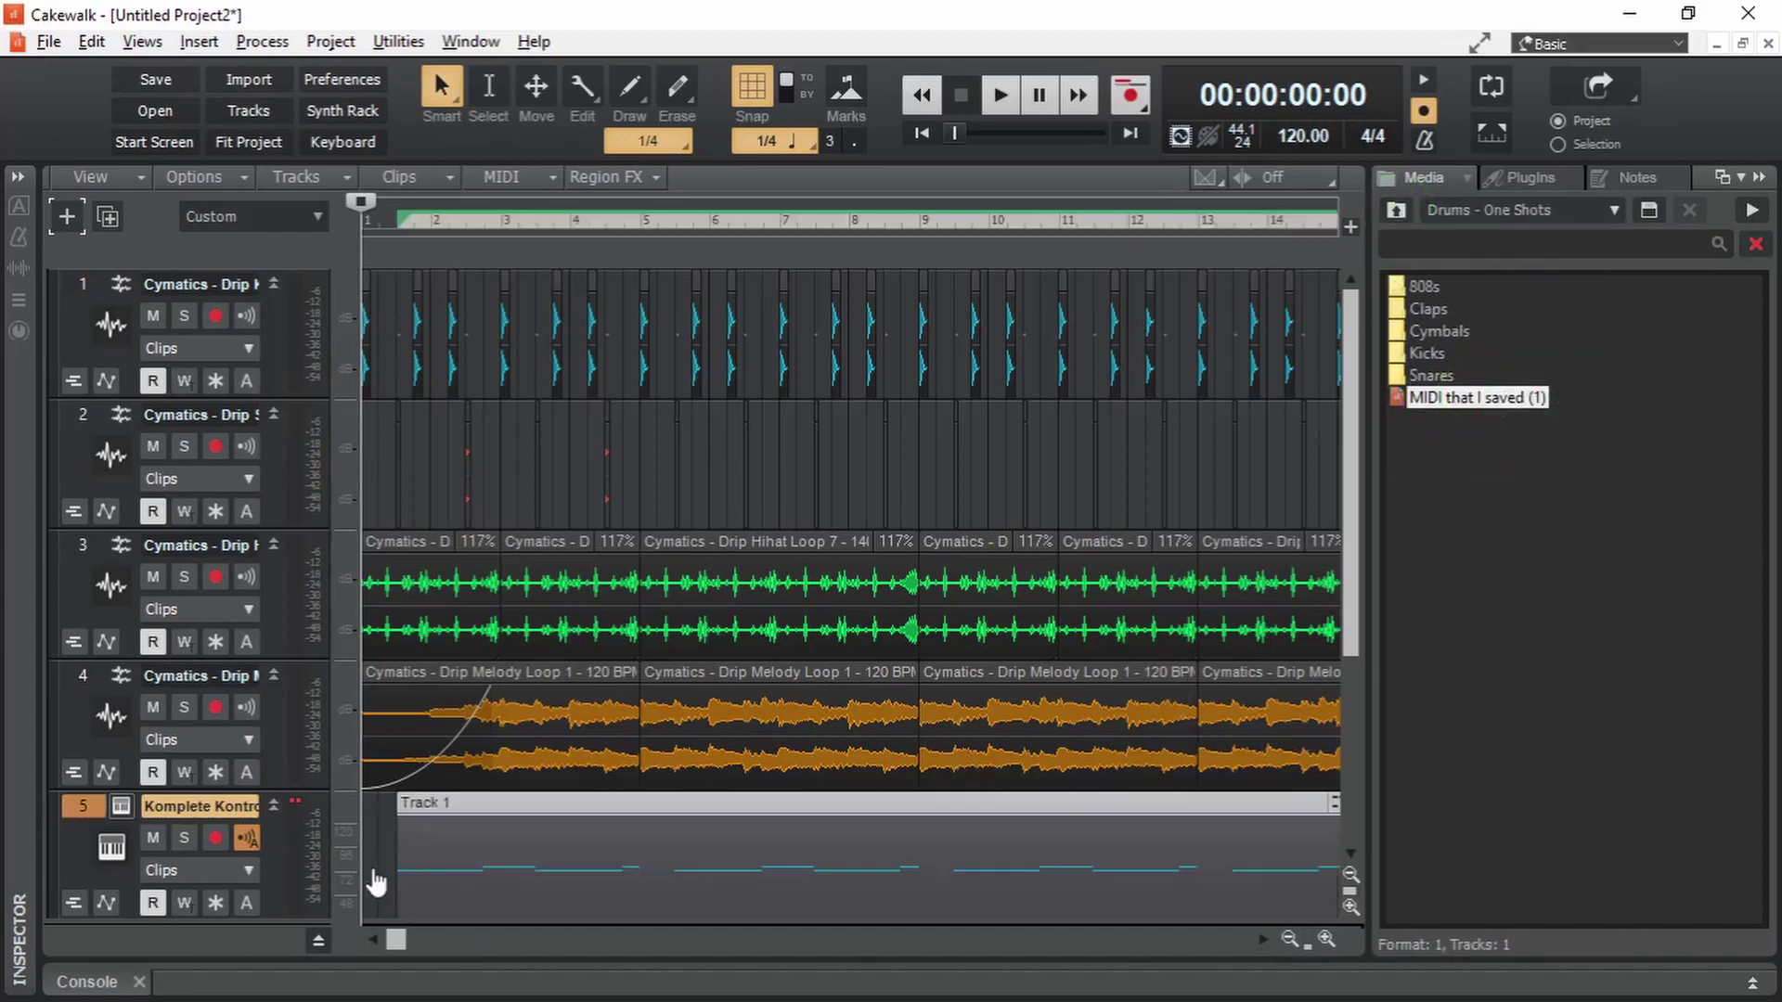
Collapse the browser, solo track 5 and start playback.
left_click(1759, 178)
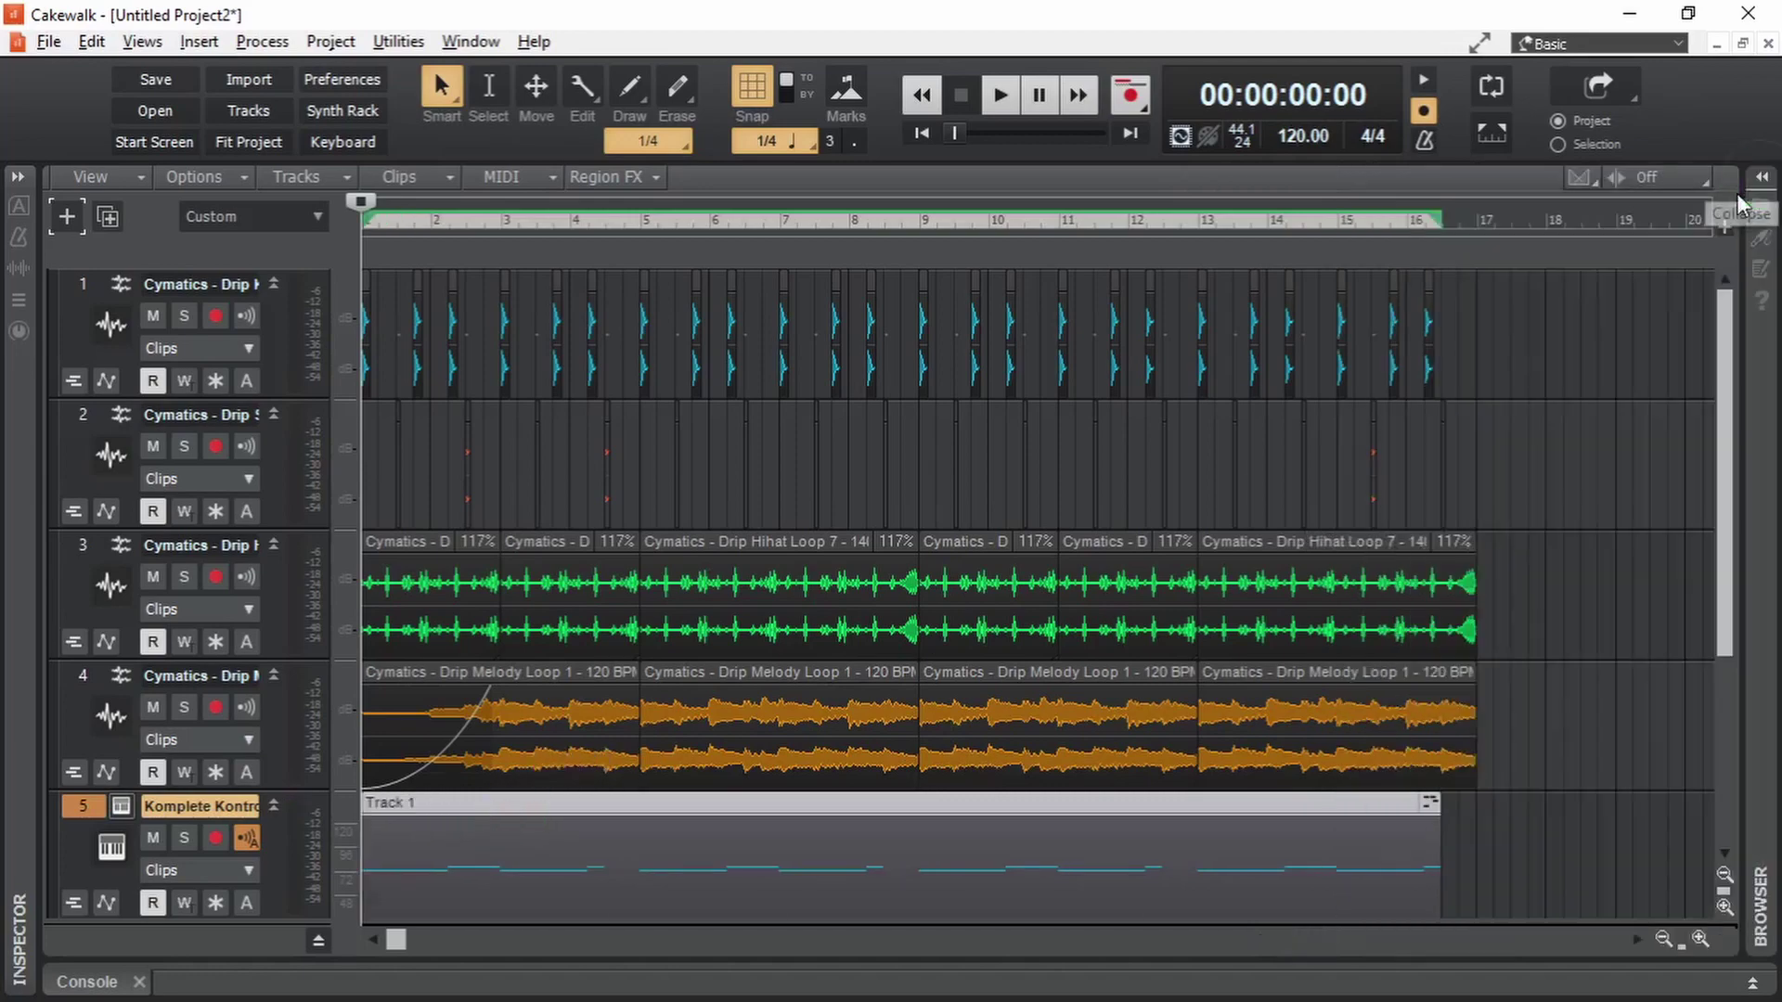
left_click(185, 839)
scroll(819, 771, "down", 2)
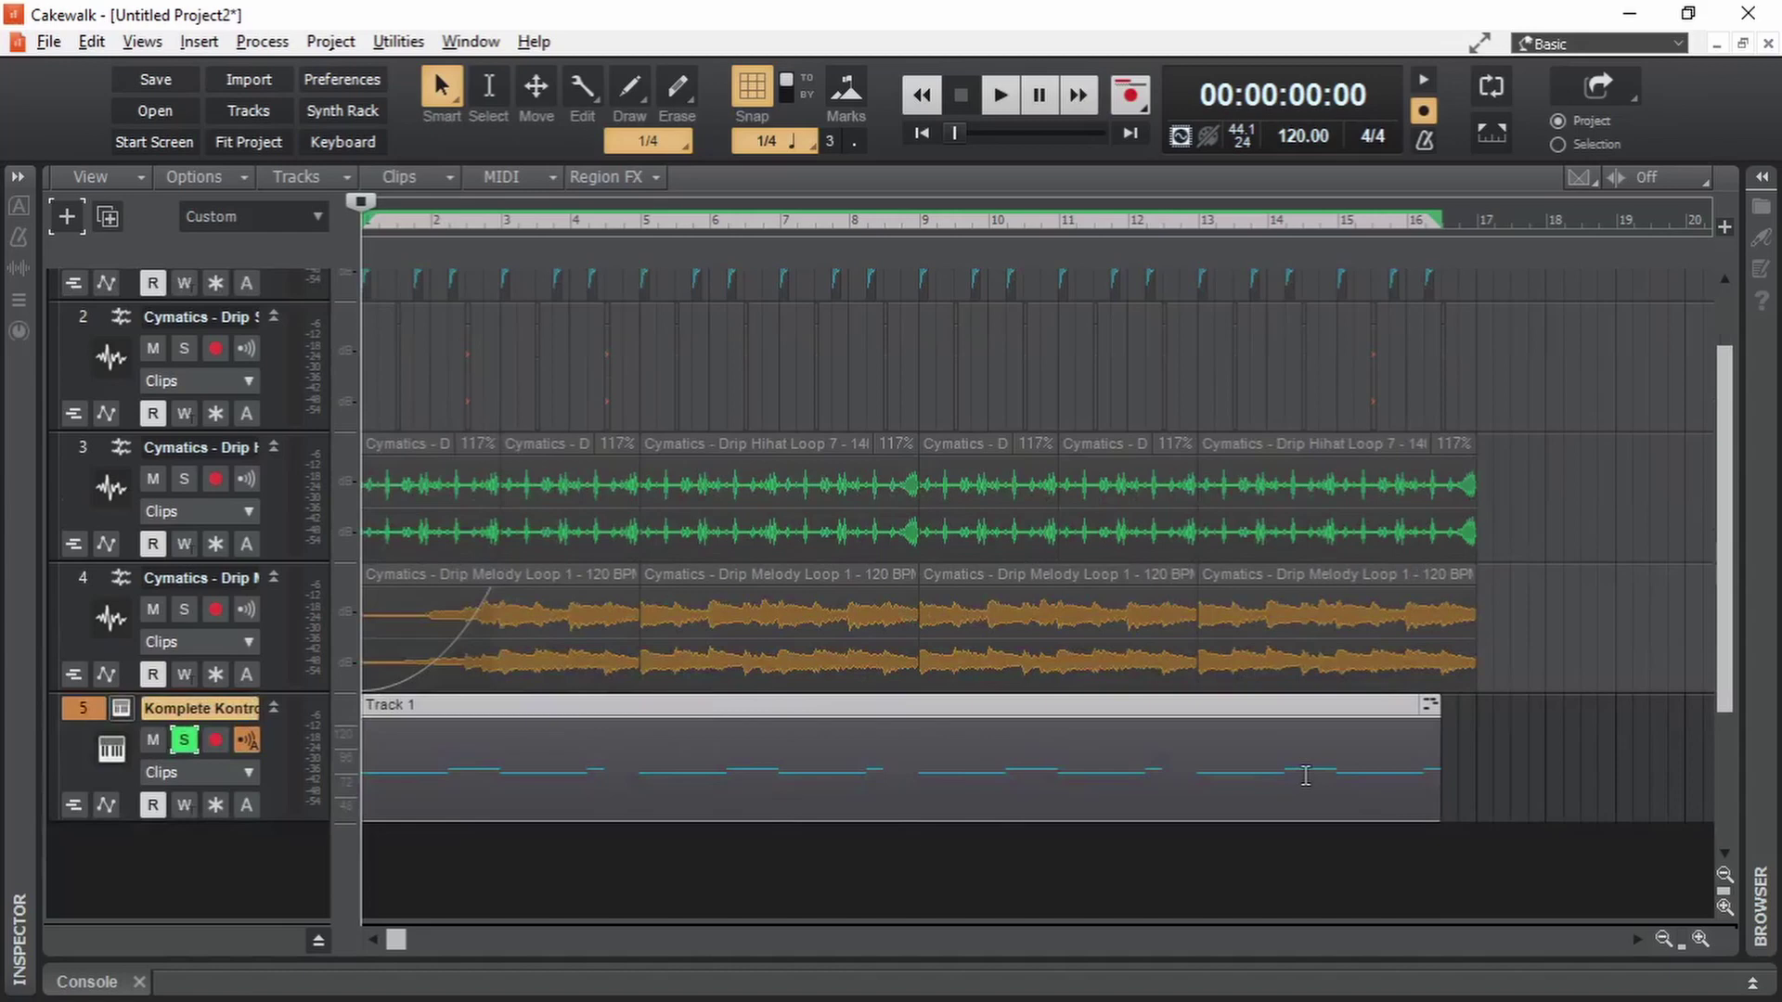
key("space")
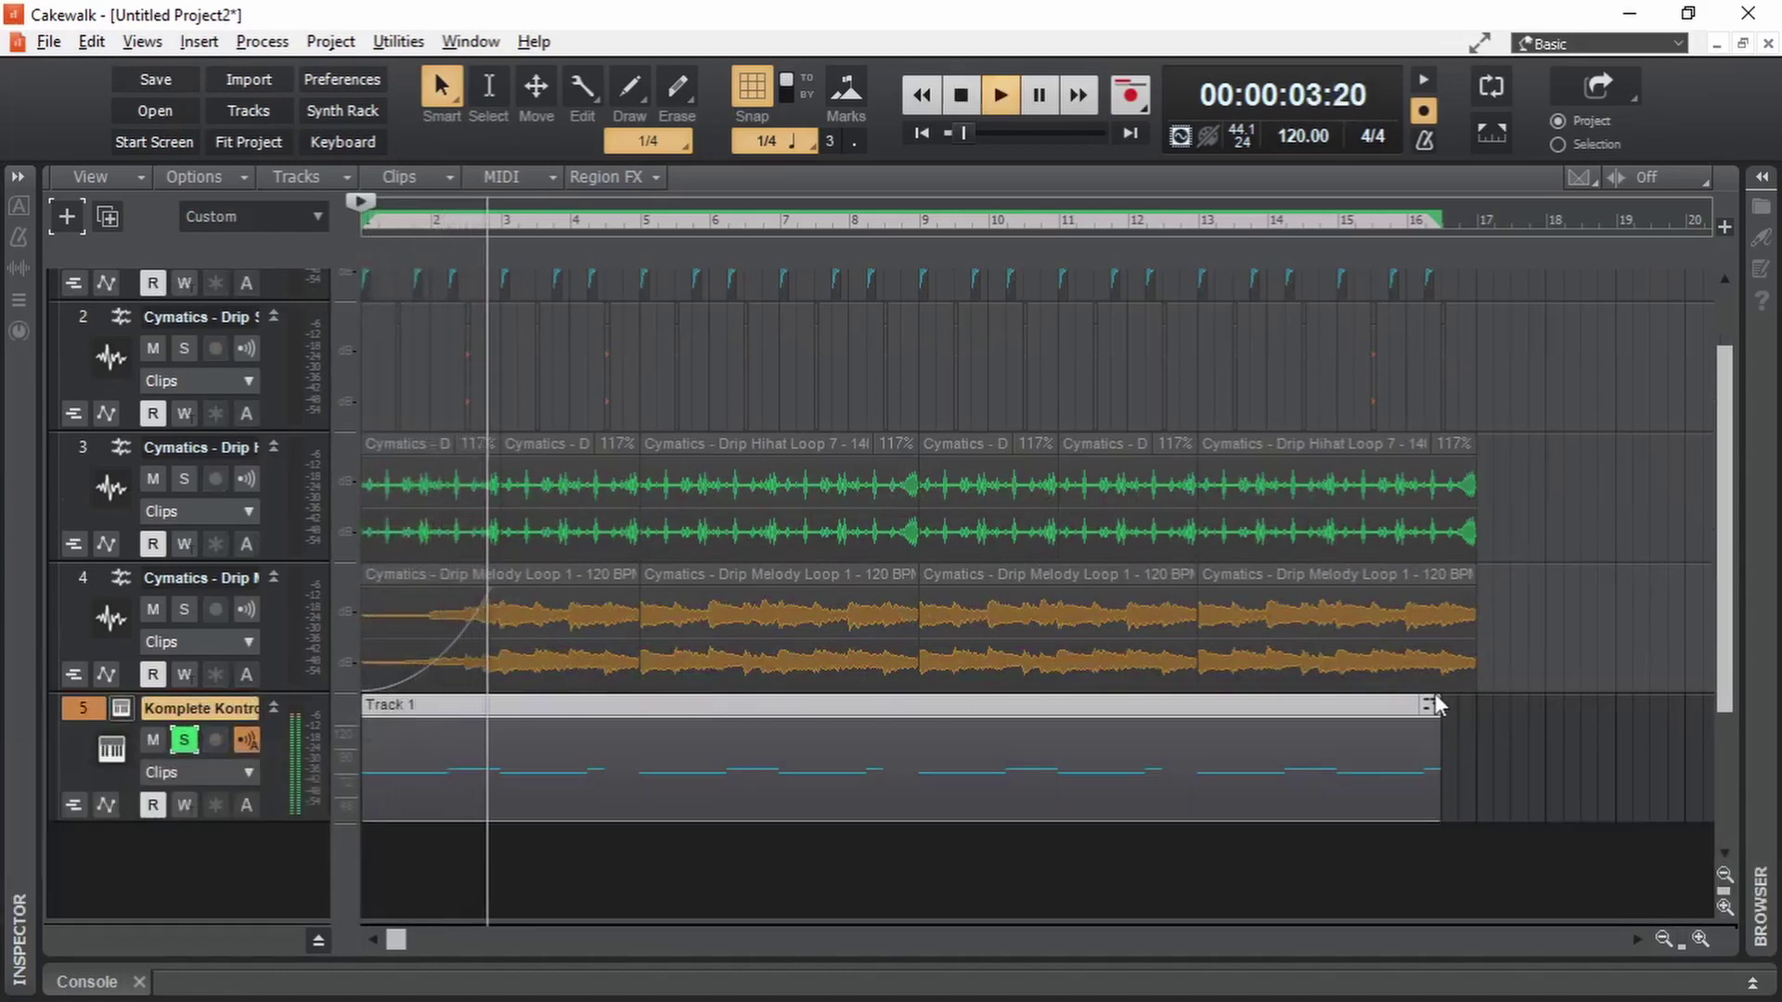
View Track 1's clip notes in the Piano Roll, stop playback, then hide the editor.
double_click(734, 700)
scroll(1130, 628, "up", 3)
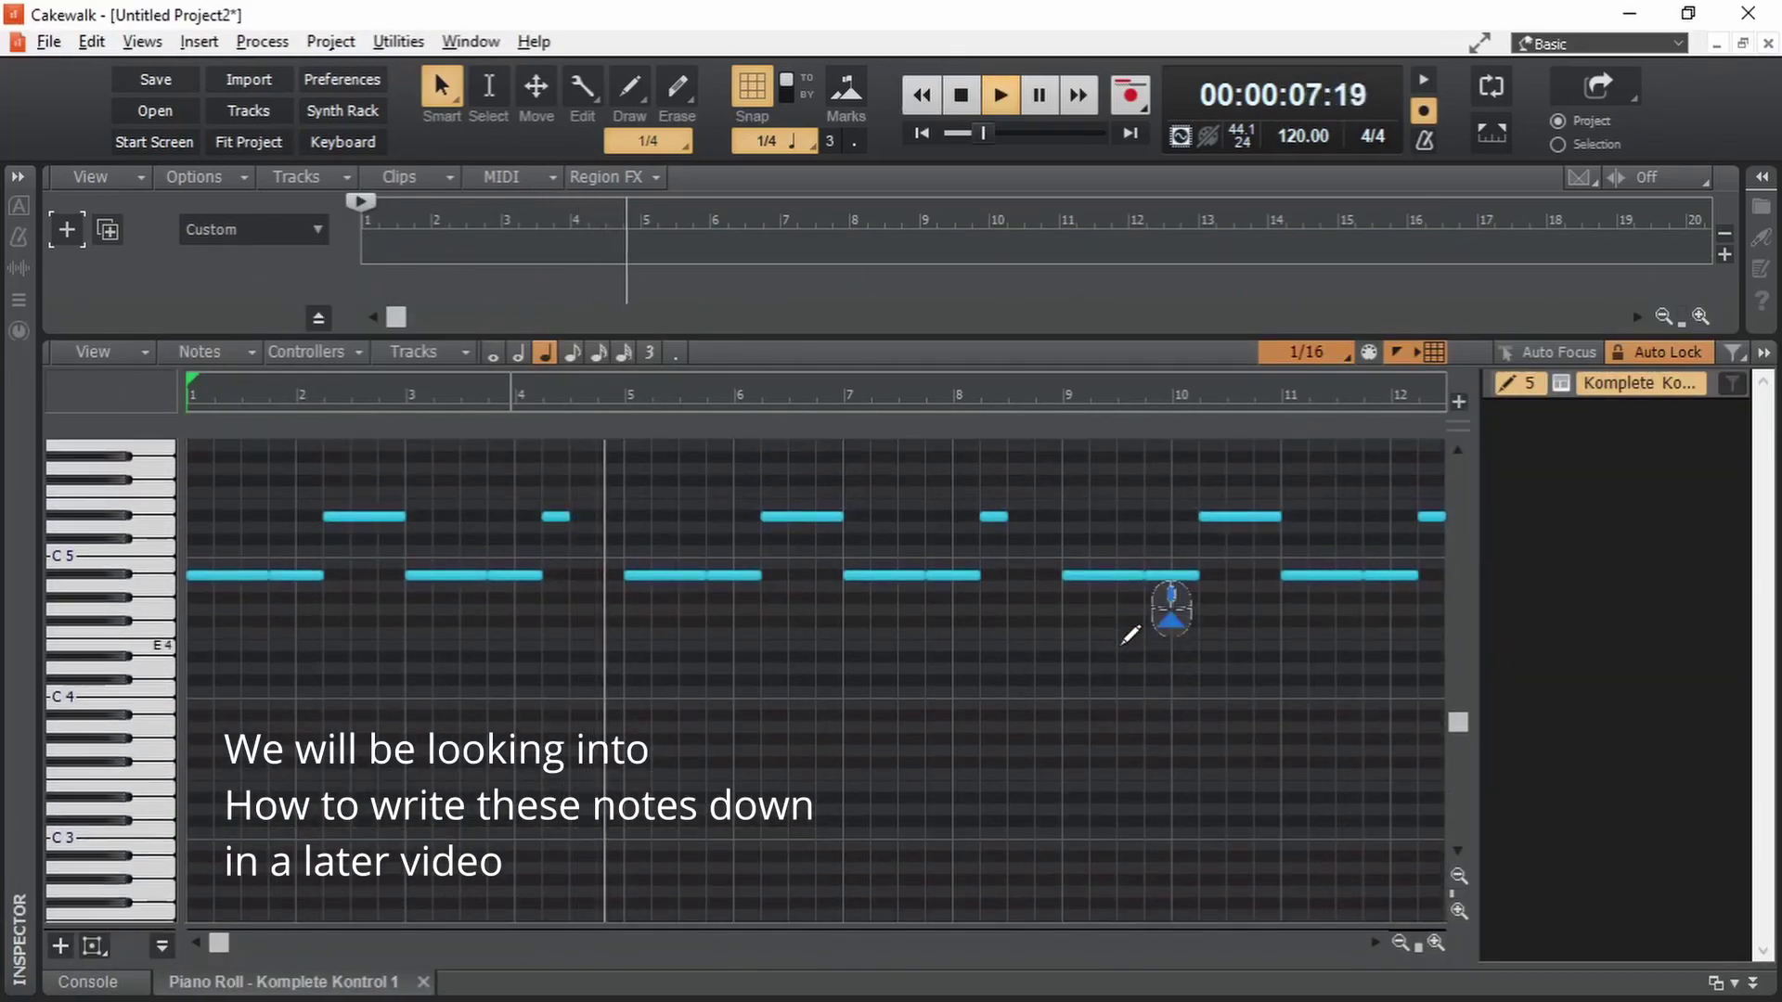
scroll(1129, 635, "up", 1)
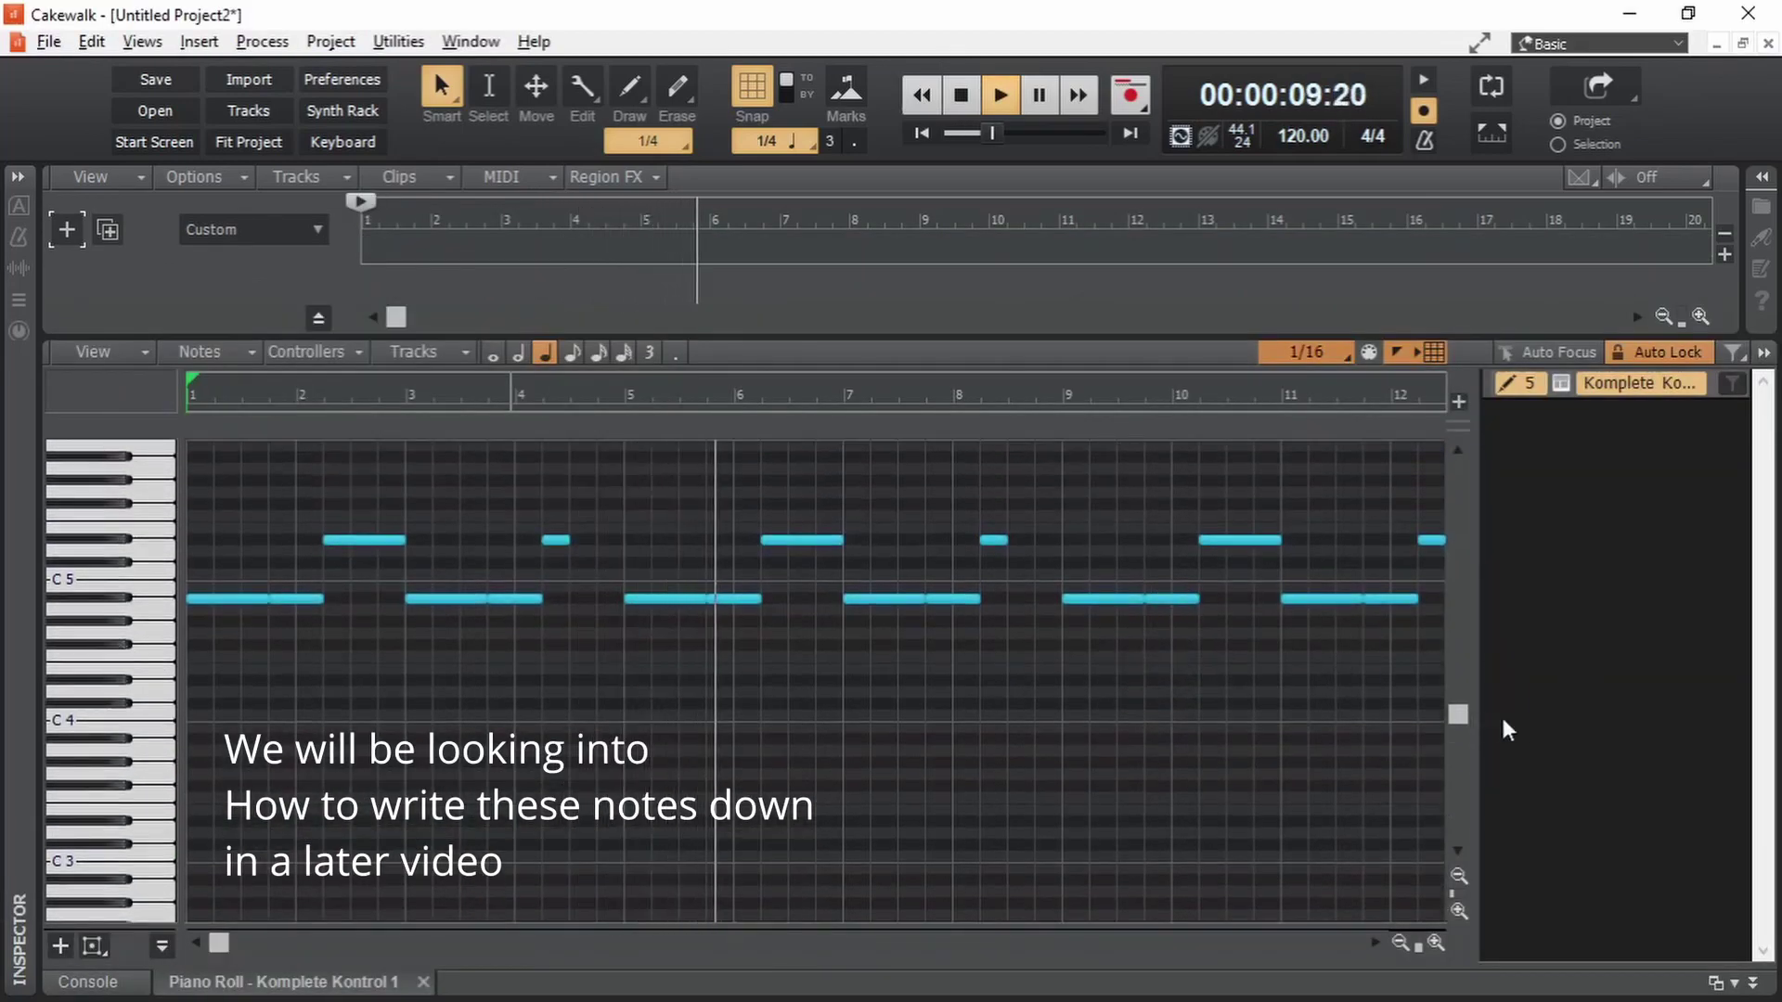
key("space")
left_click(1753, 982)
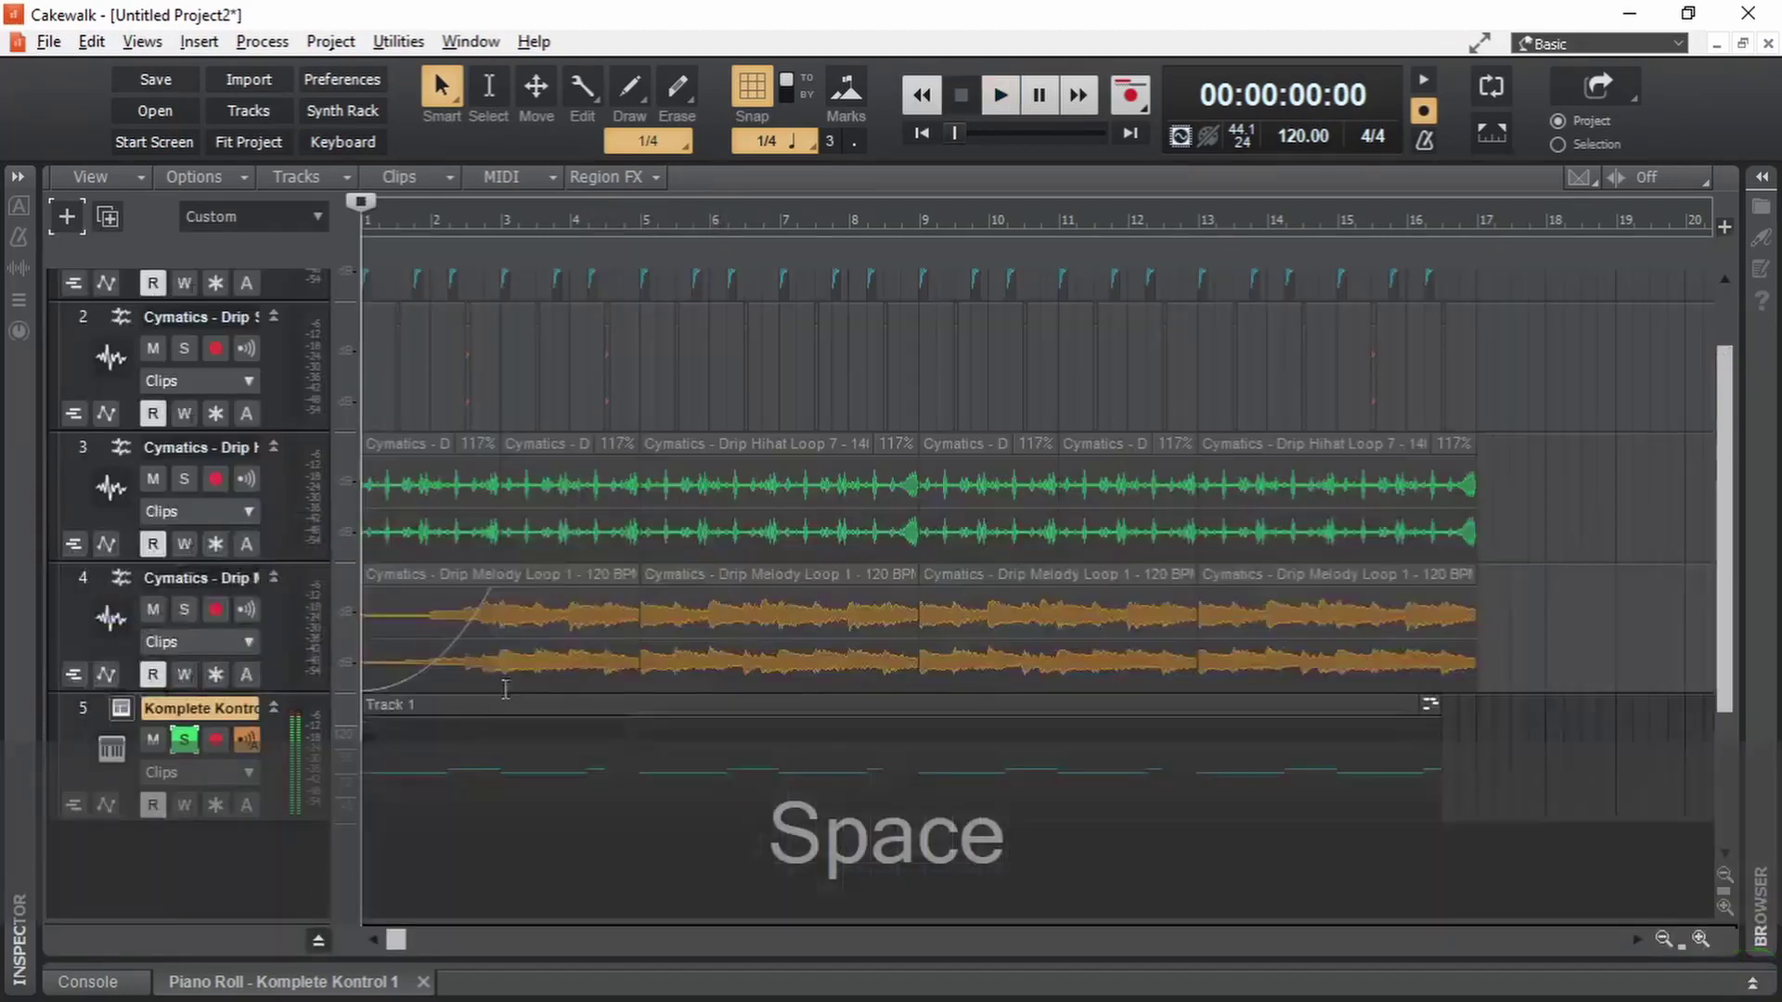
Play the full five-track arrangement with track 5 unsoloed, then stop.
scroll(1560, 599, "up", 2)
key("space")
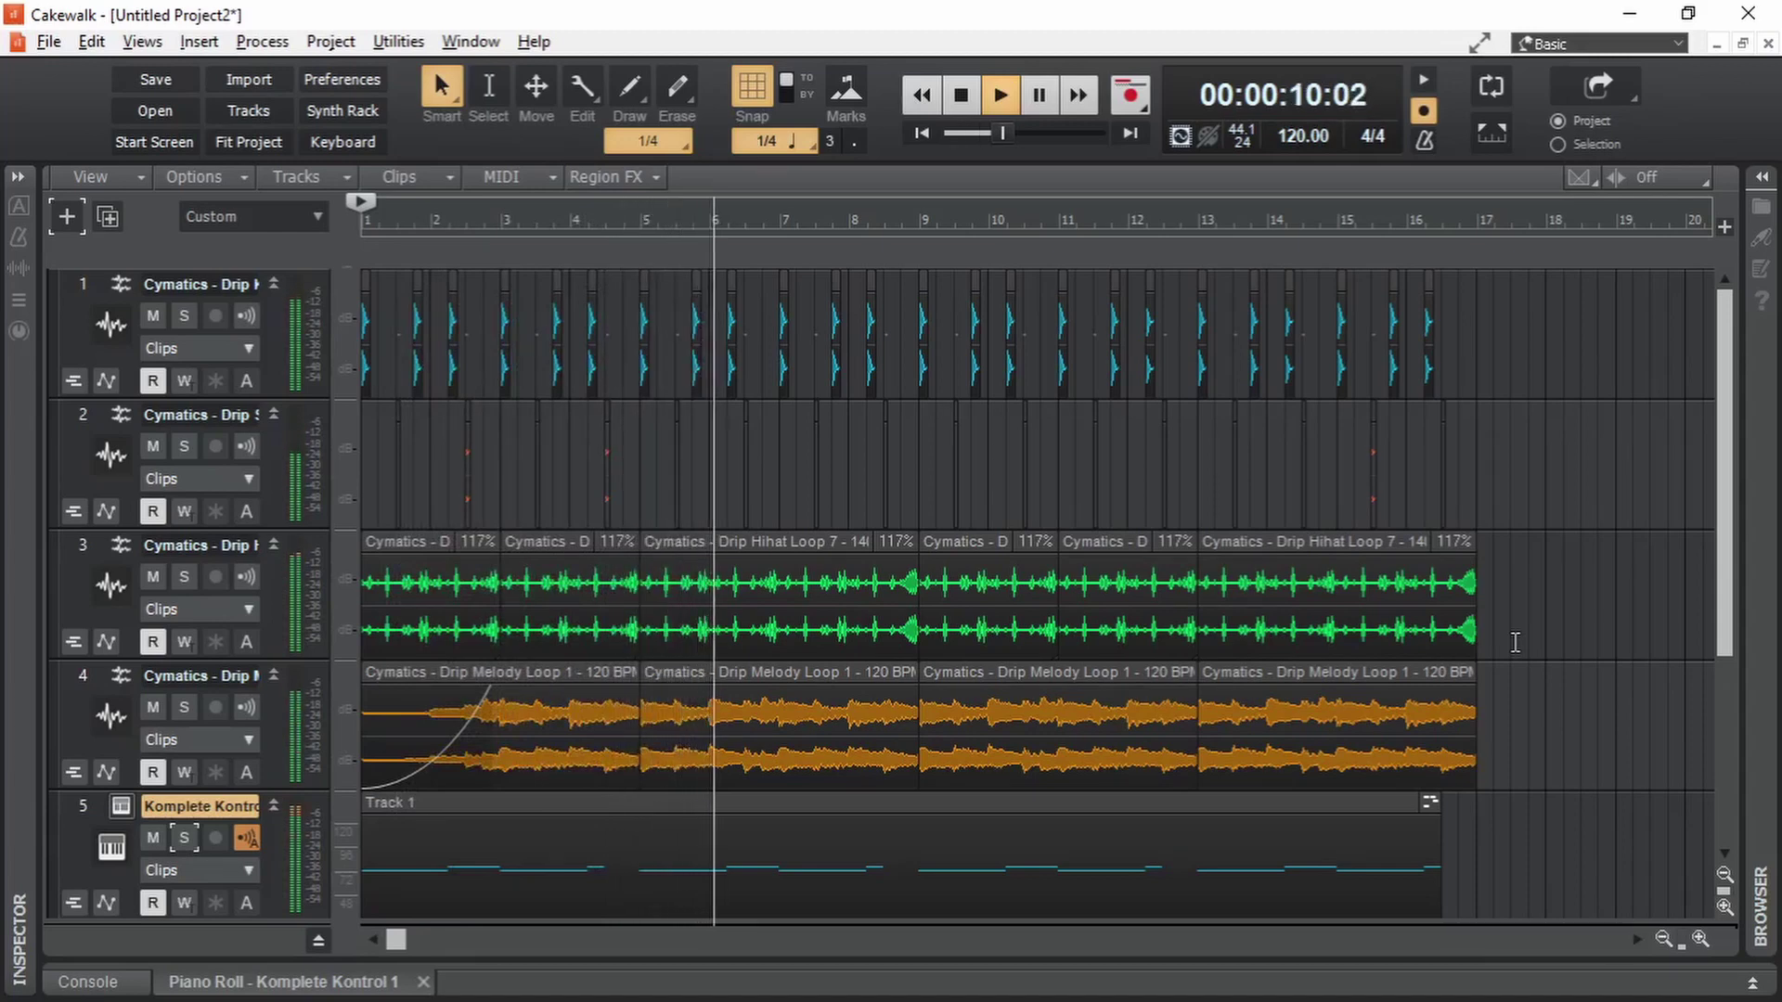
key("space")
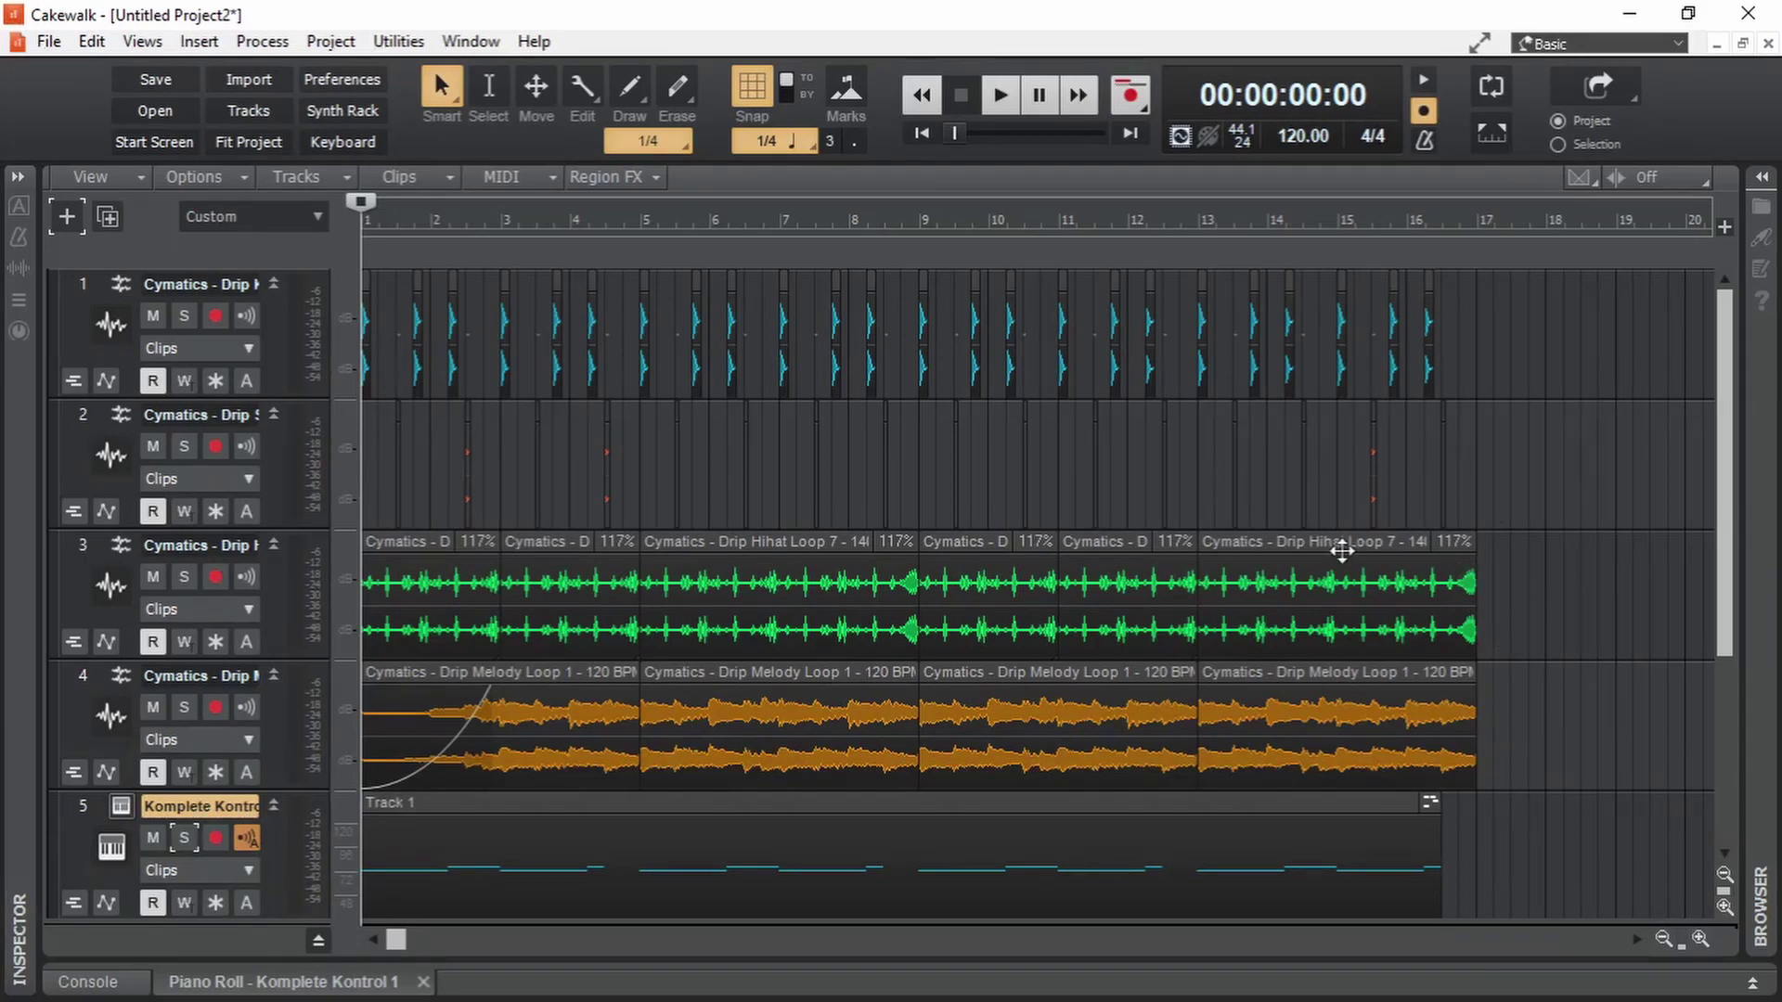
Replace track 5's Komplete Kontrol with TX16Wx from the Browser's Sampler instruments.
key("b")
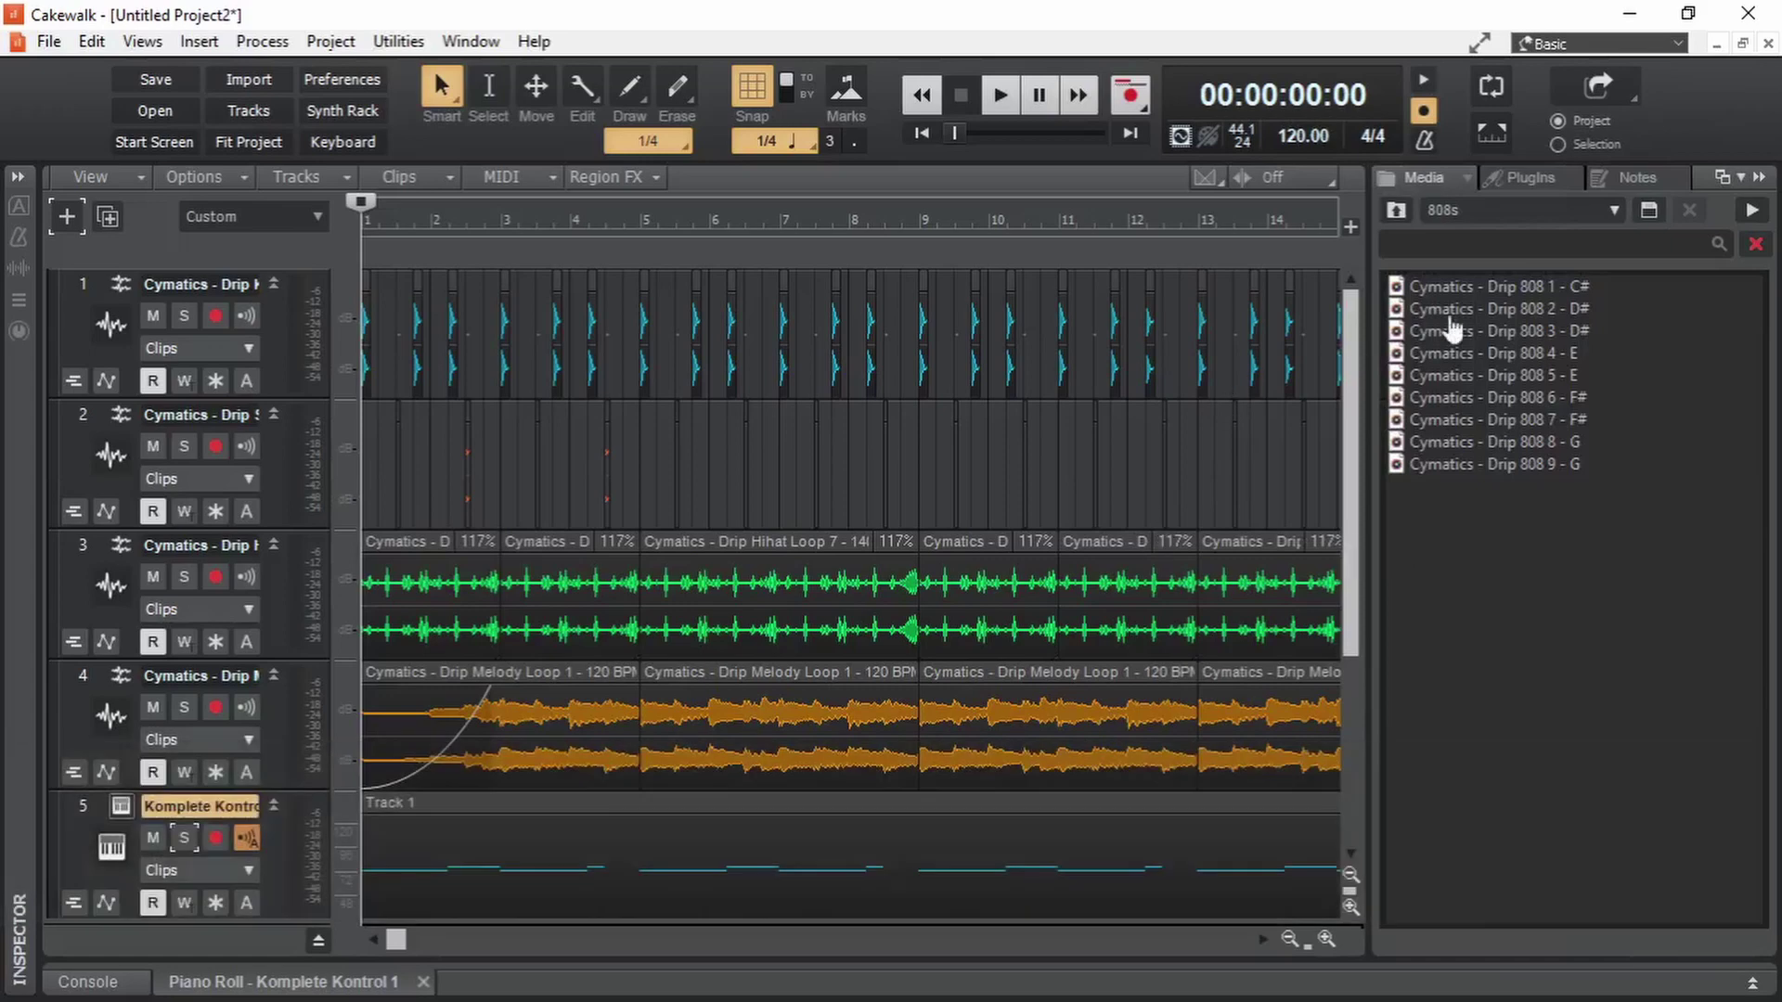
left_click(1536, 185)
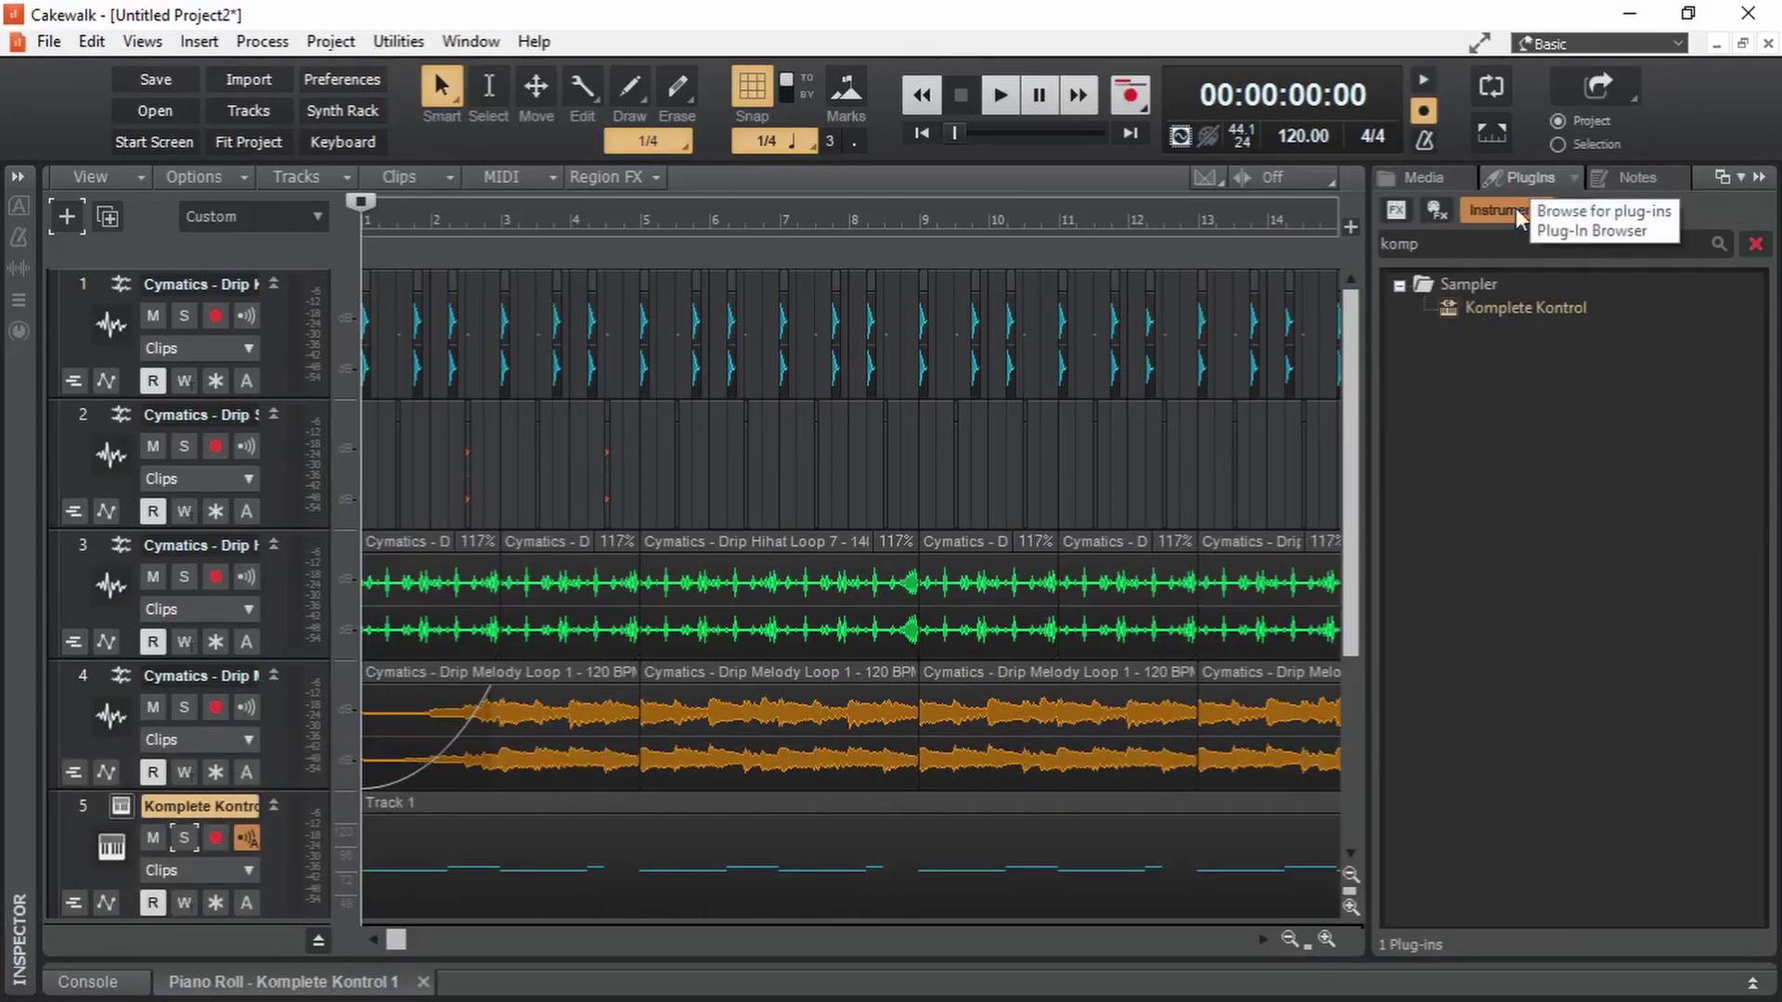
left_click(1757, 246)
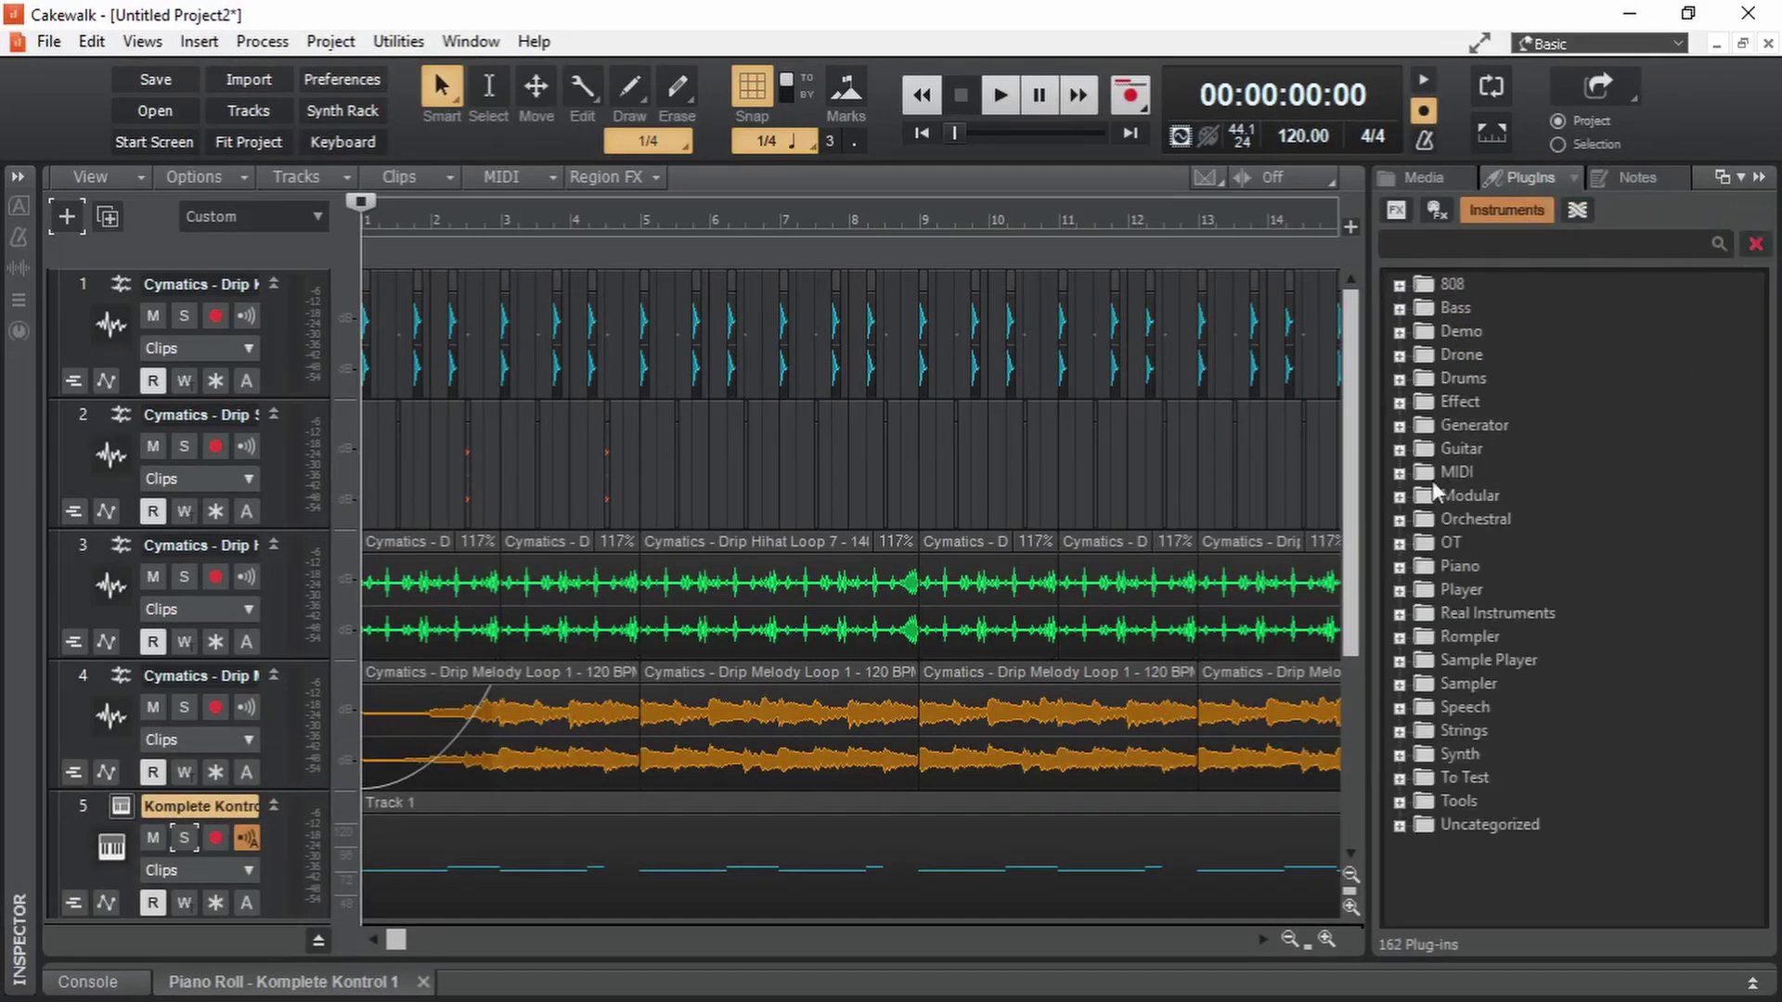
left_click(1400, 685)
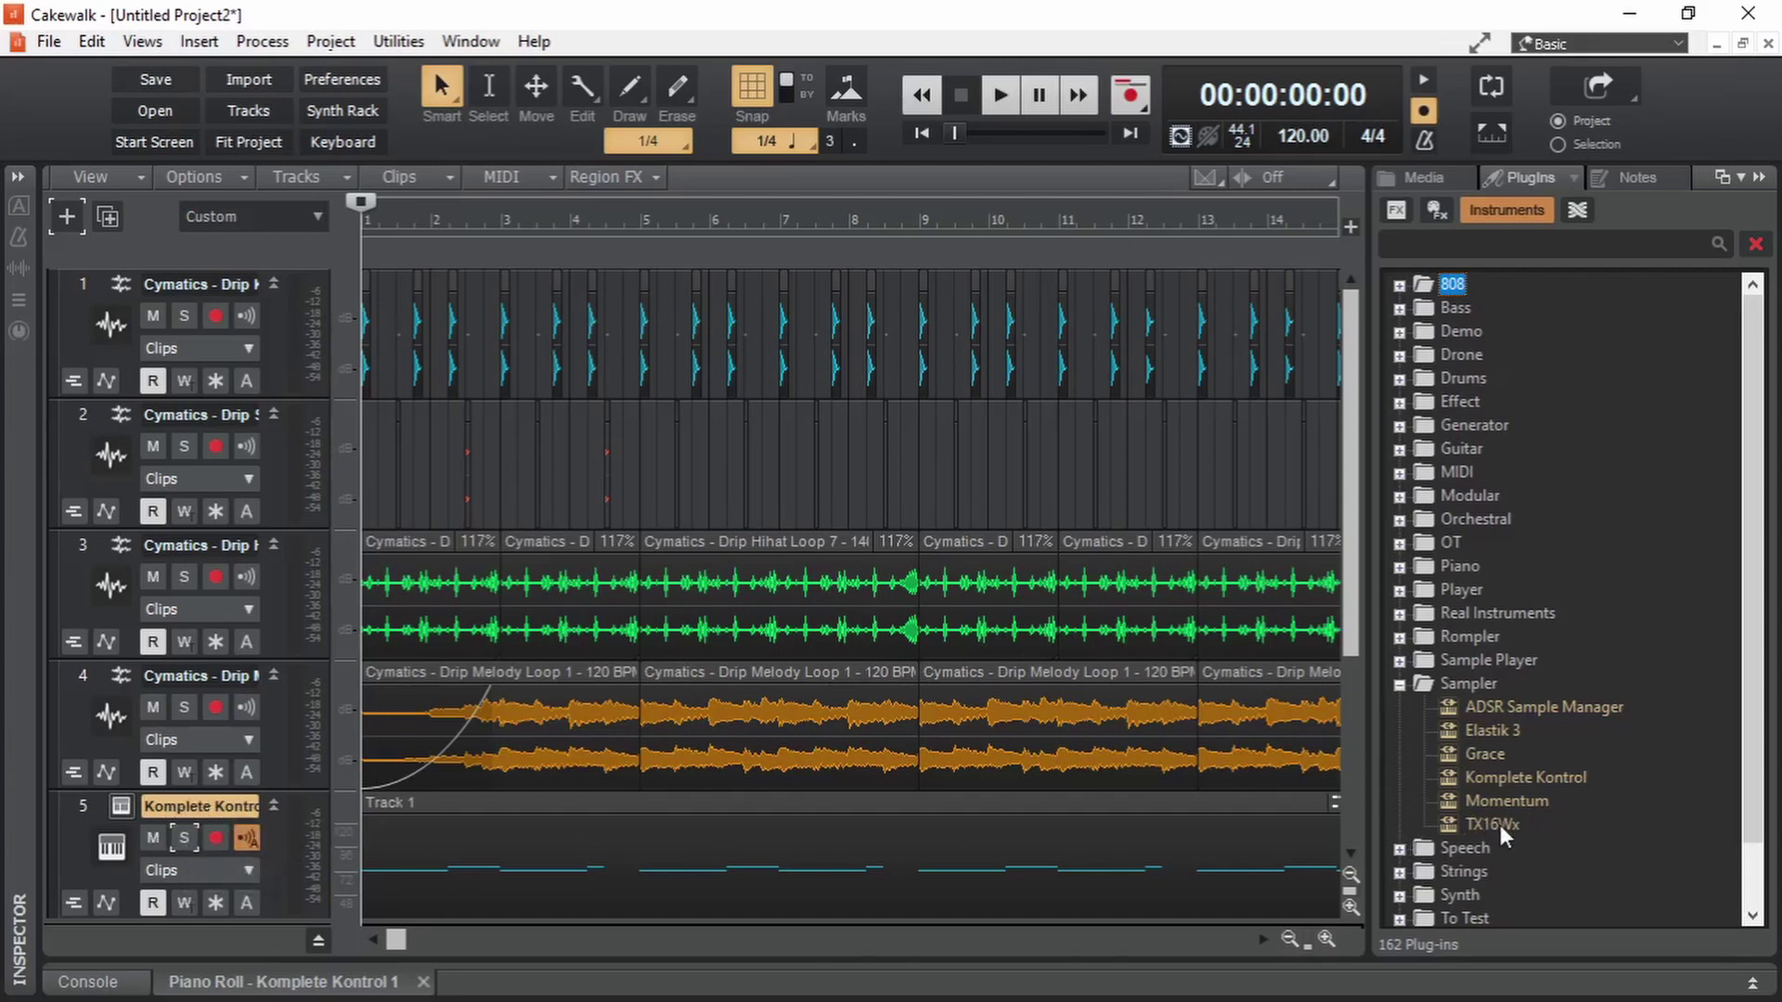
scroll(919, 619, "down", 3)
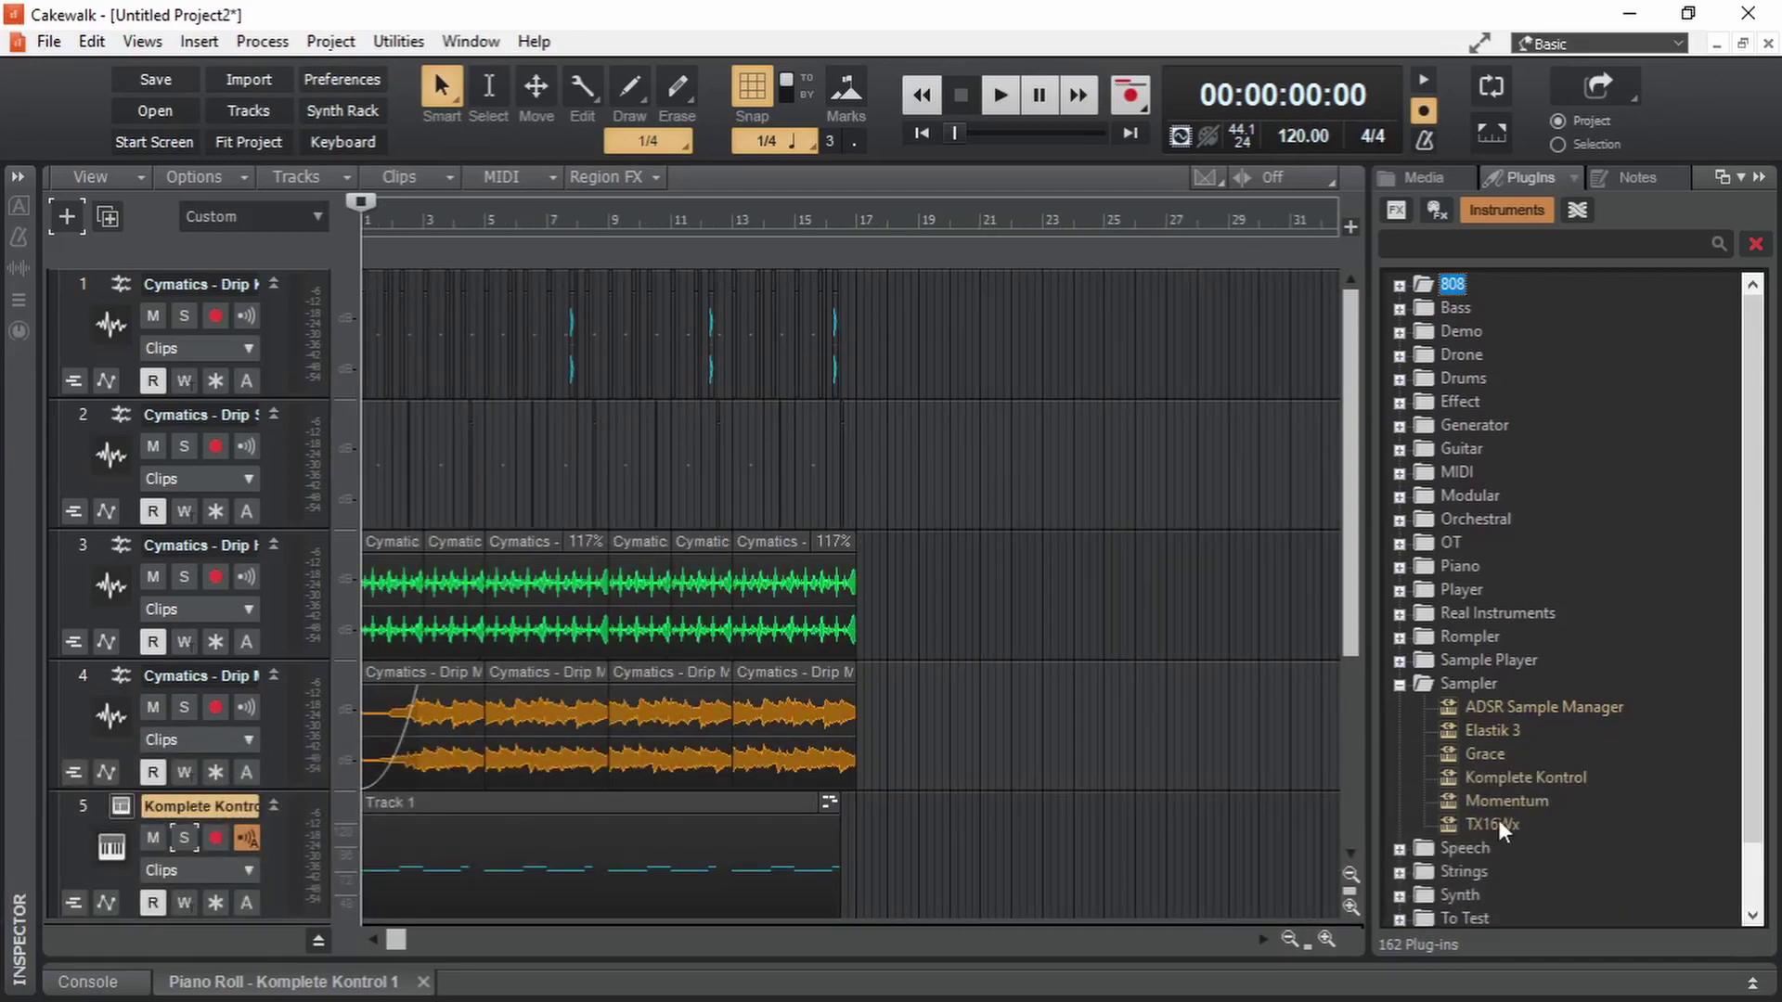
left_click_drag(1504, 829, 980, 847)
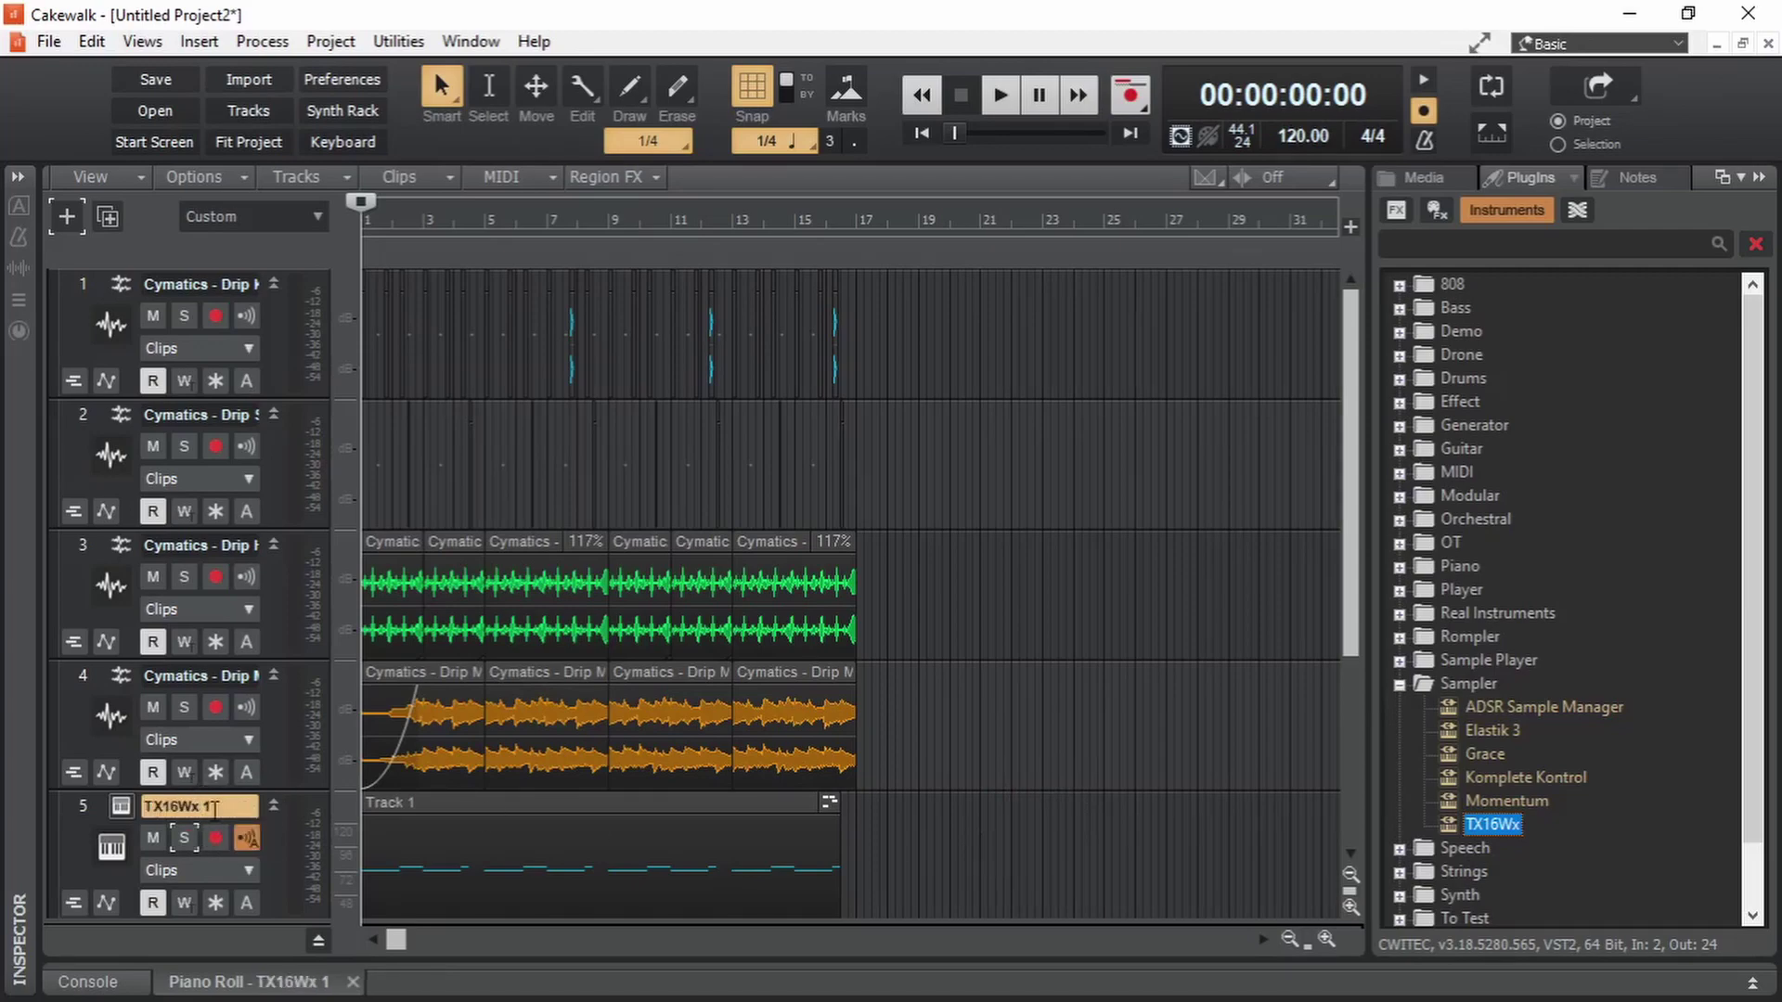
Open the TX16Wx window, hide its file panel, and show the Regions key map.
left_click(120, 807)
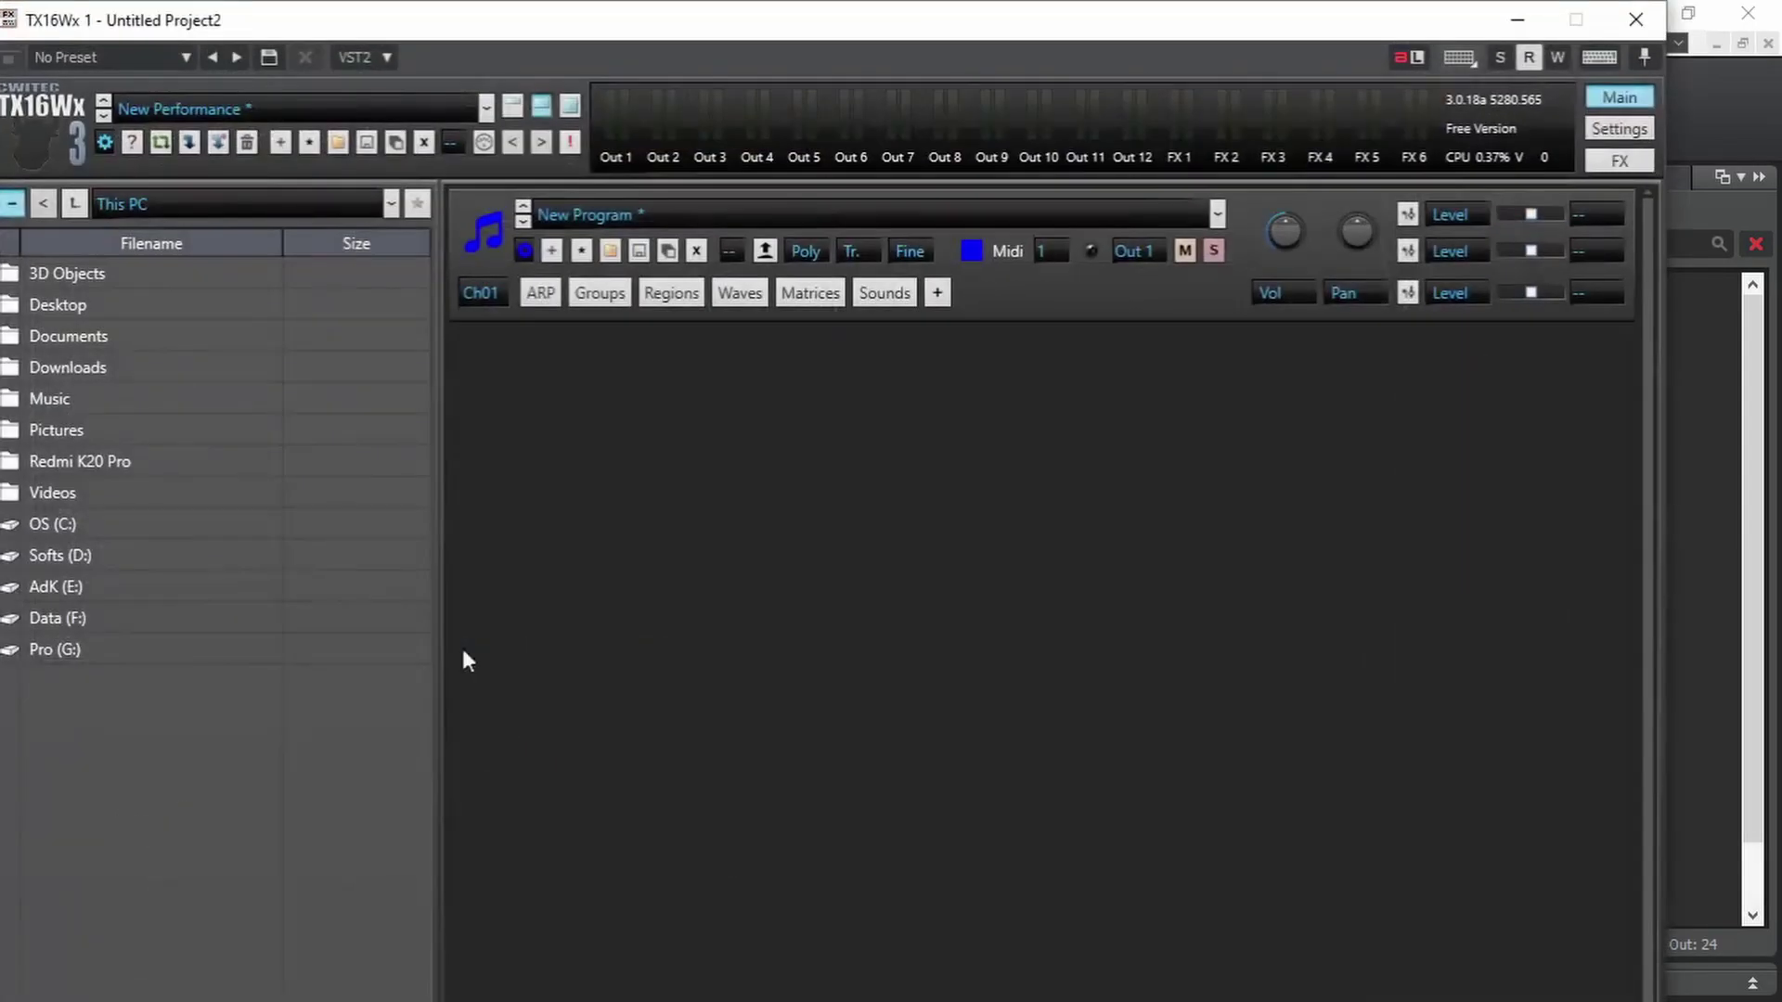
left_click_drag(461, 28, 529, 43)
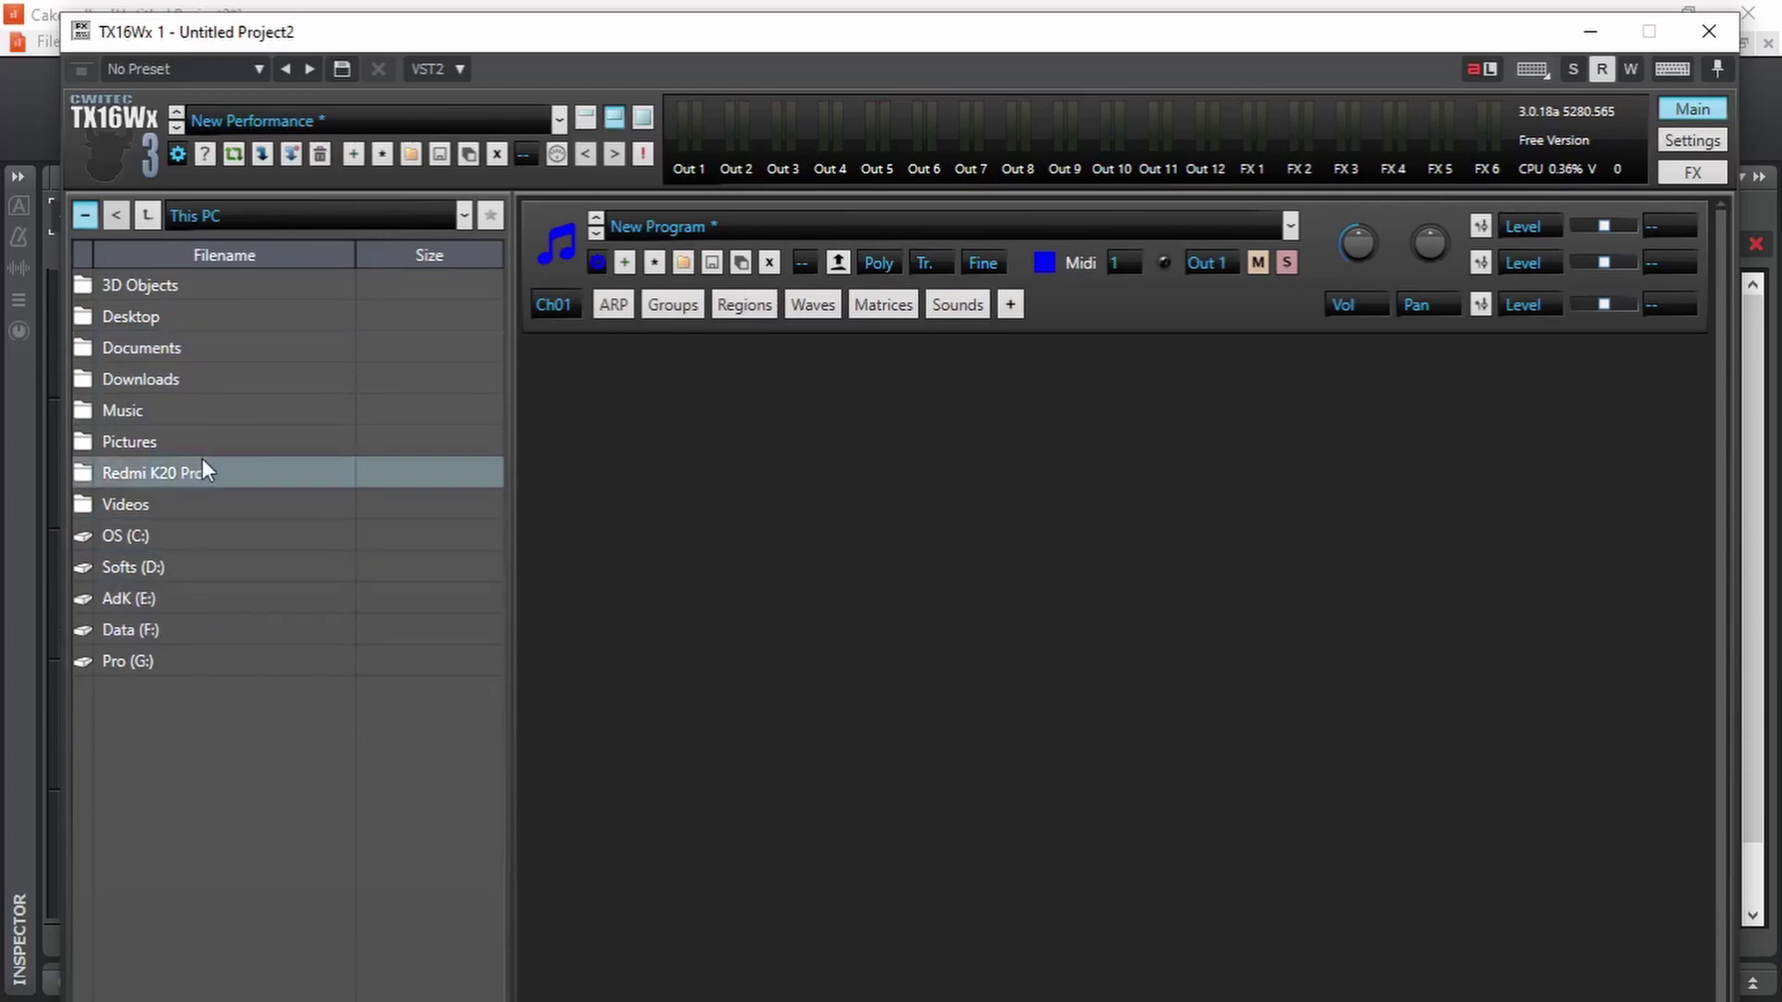
left_click(86, 215)
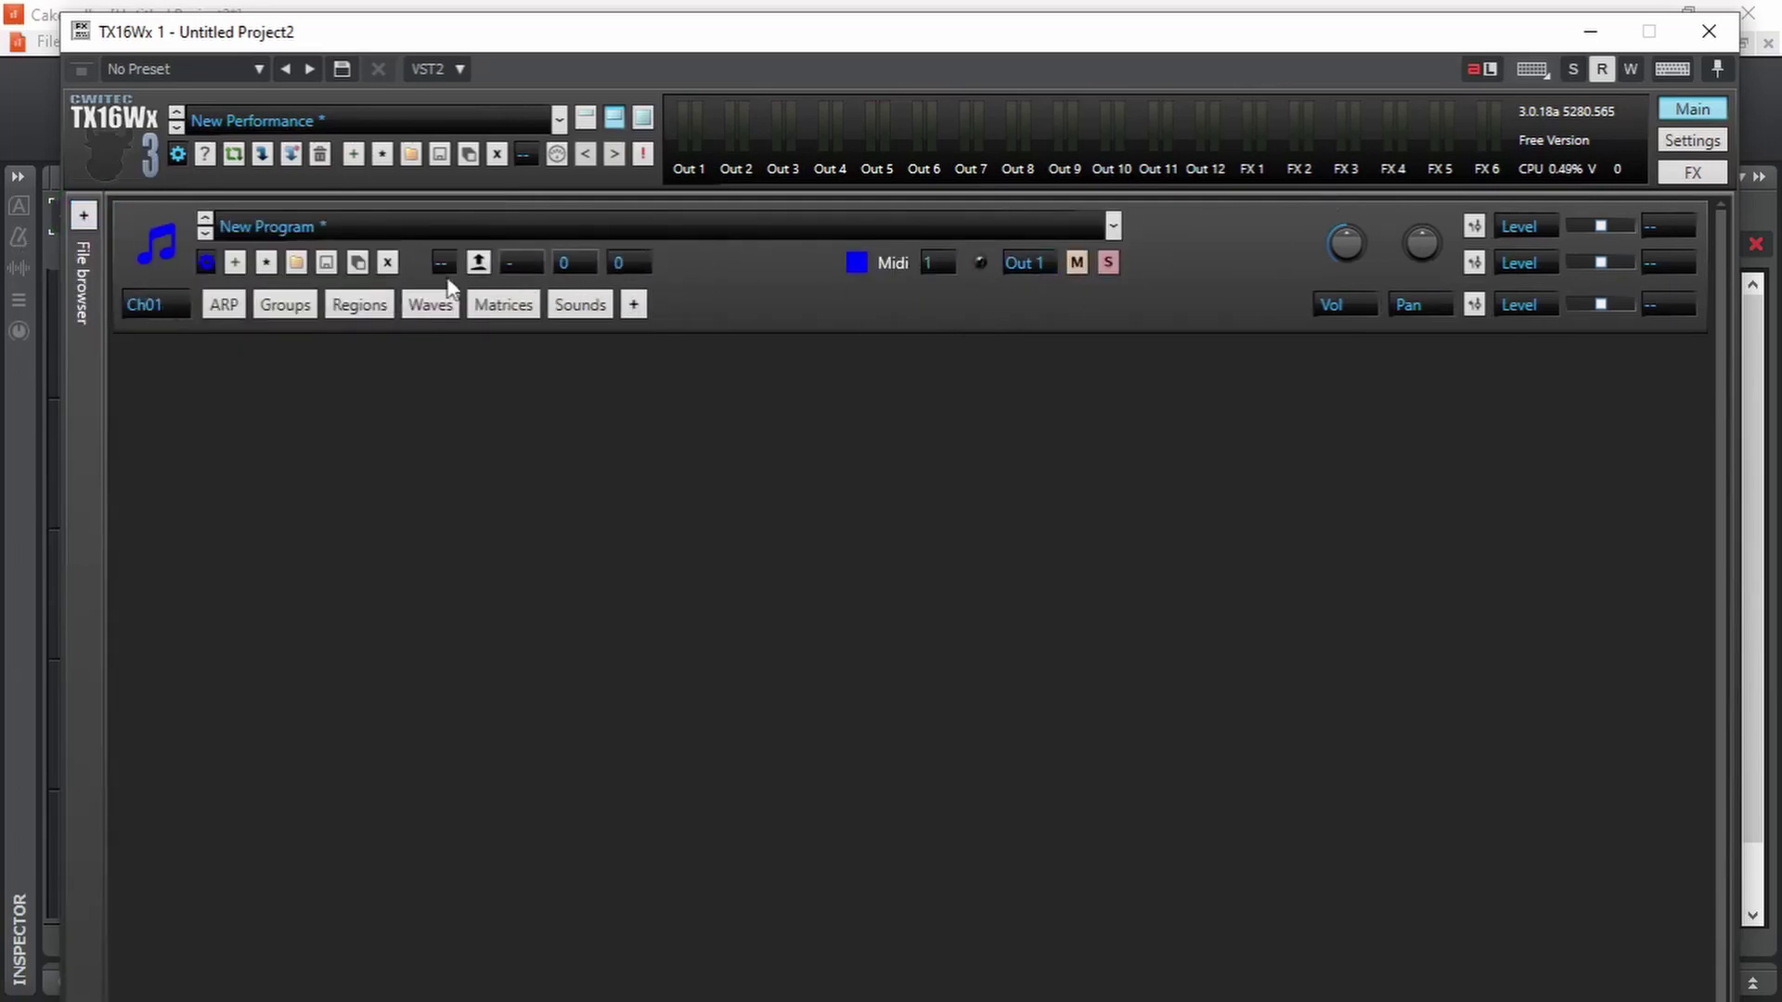
left_click(360, 307)
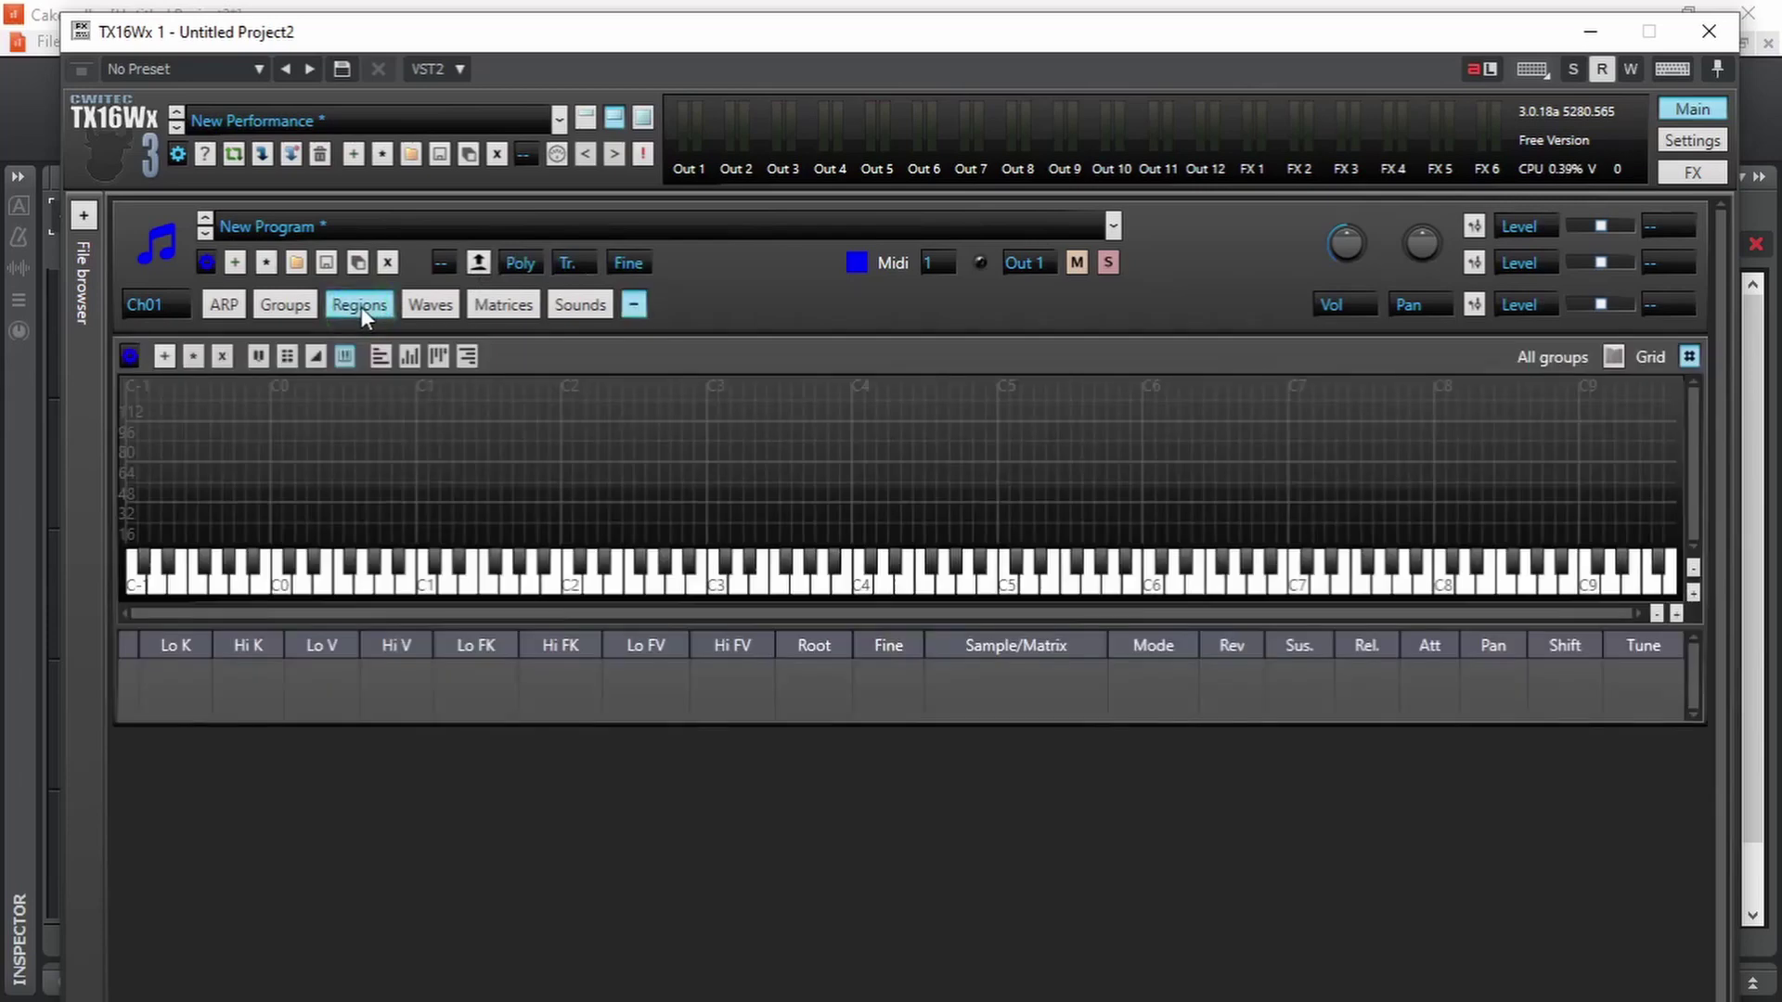
Drag Cymatics - Drip 808 2 - D# from the 808s media folder onto the keys near C5.
left_click_drag(1230, 44, 843, 58)
left_click(1423, 178)
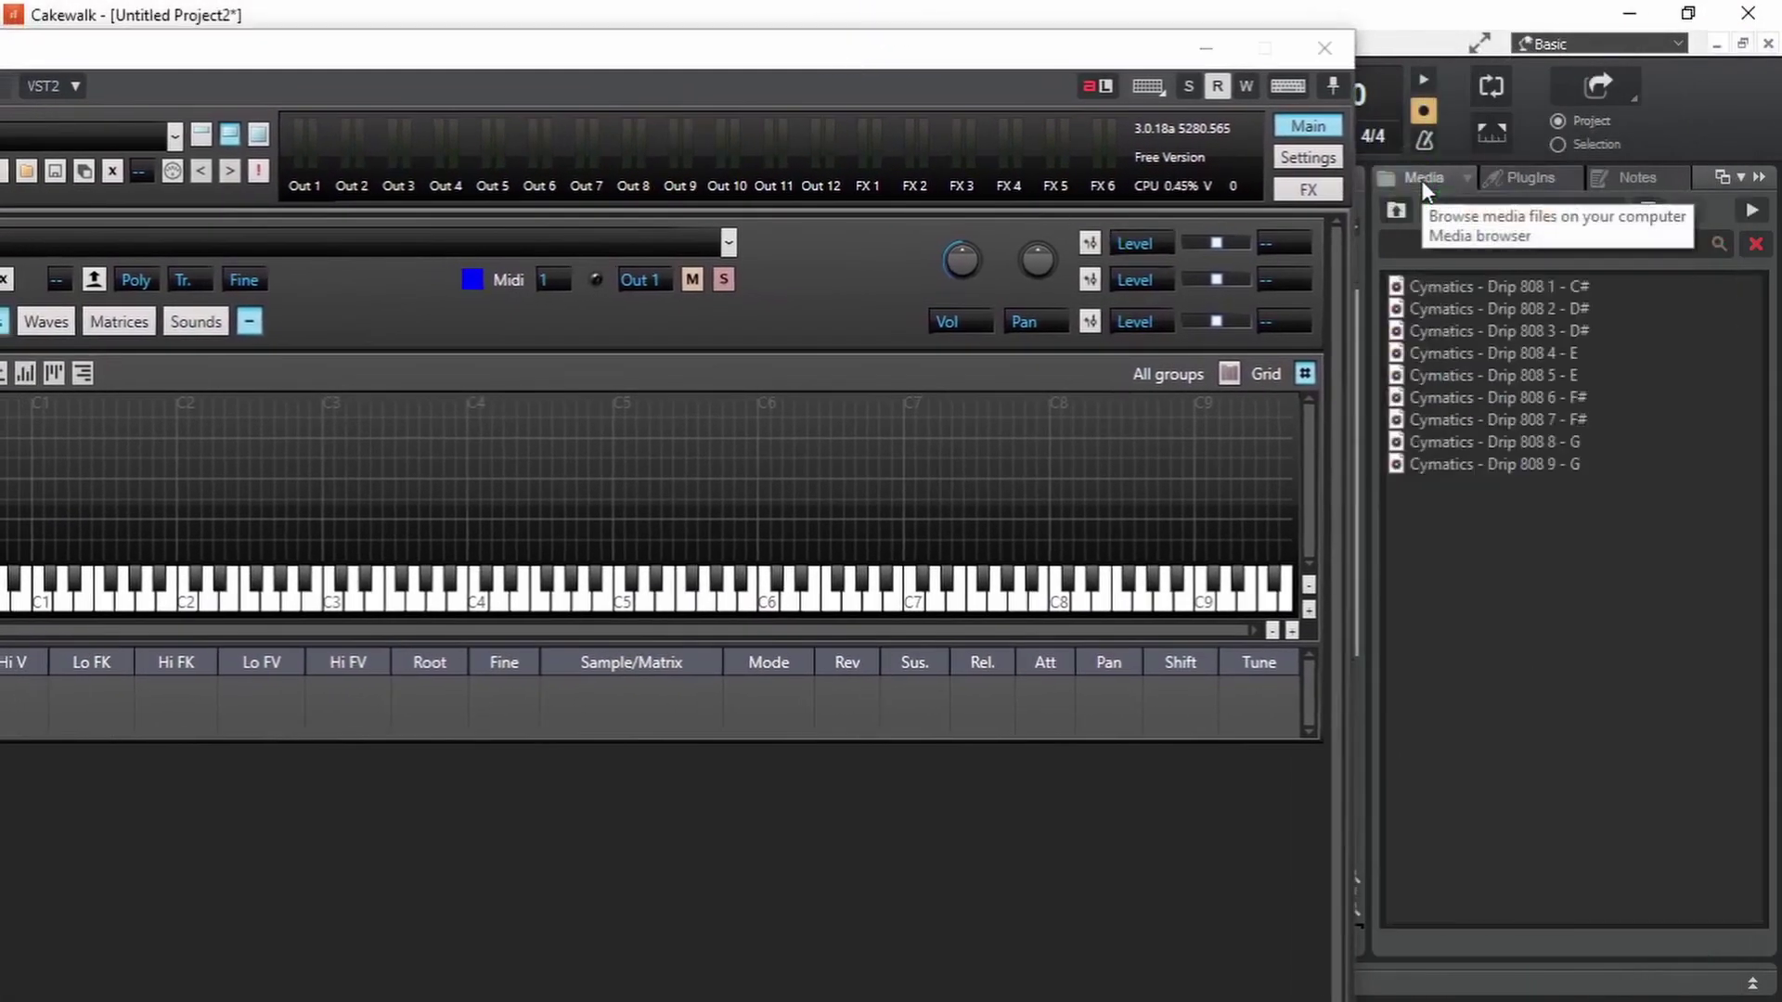
left_click_drag(1492, 316, 616, 490)
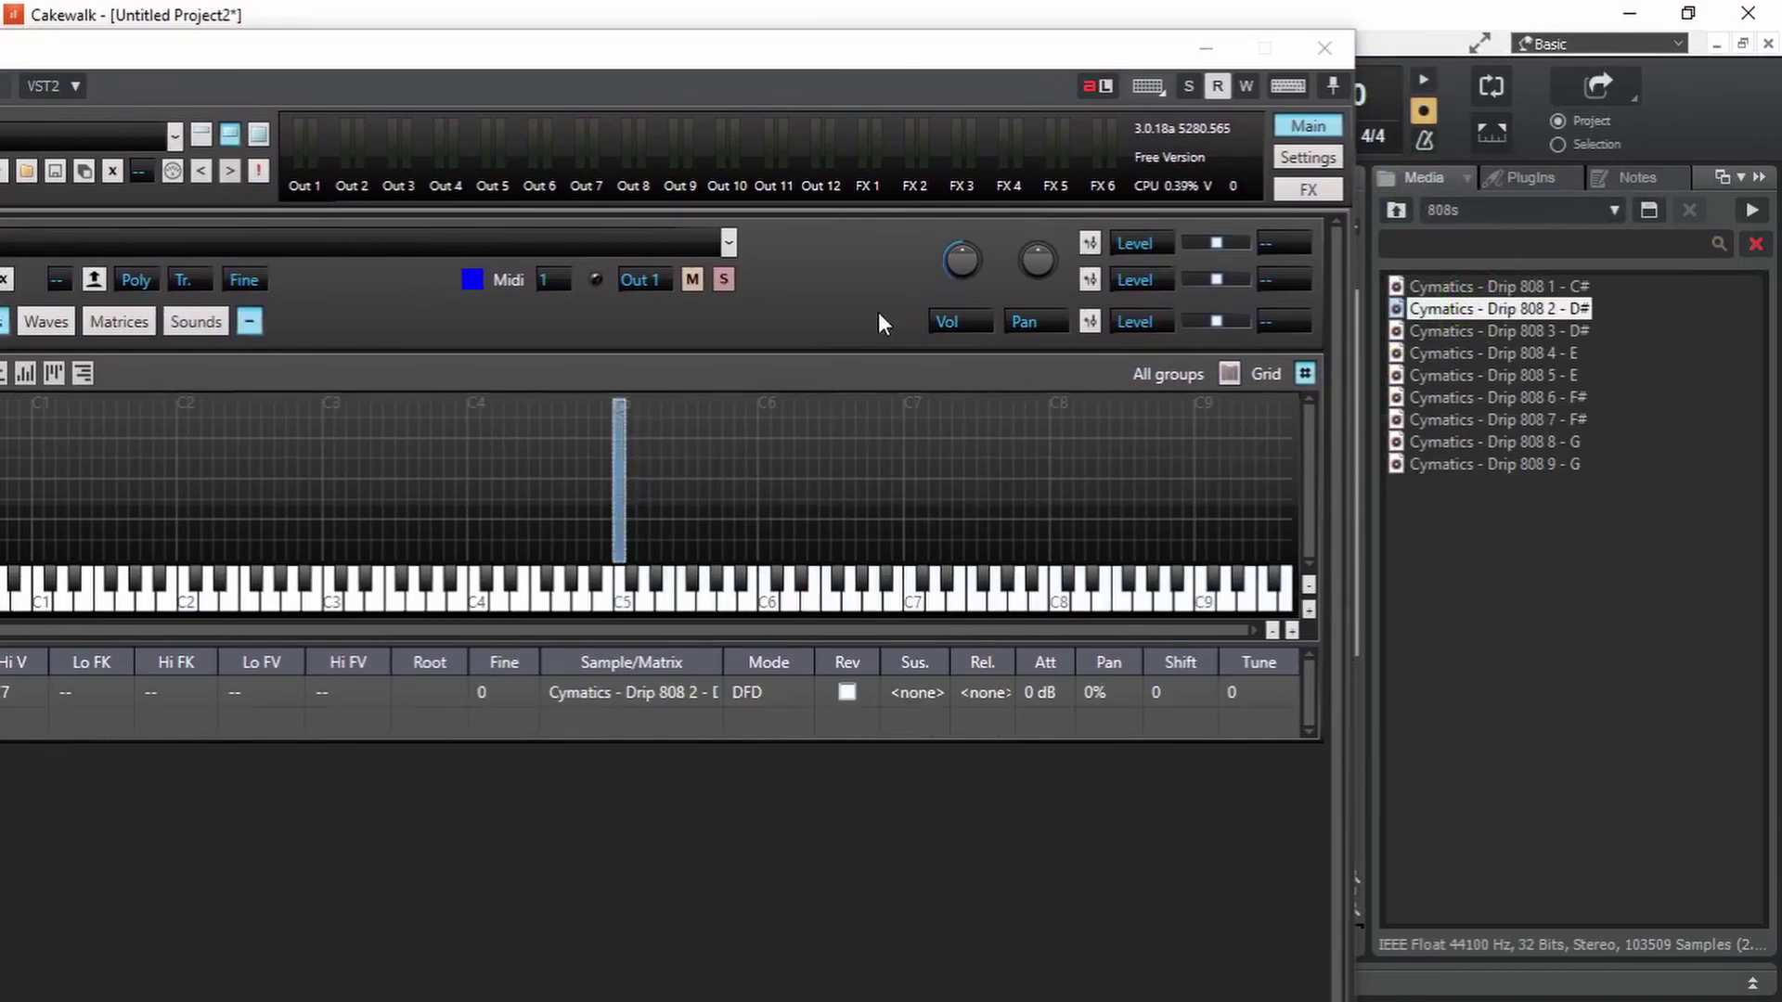
Load the 808 sample as a keyboard region and audition C5 and higher notes.
left_click_drag(520, 35, 773, 26)
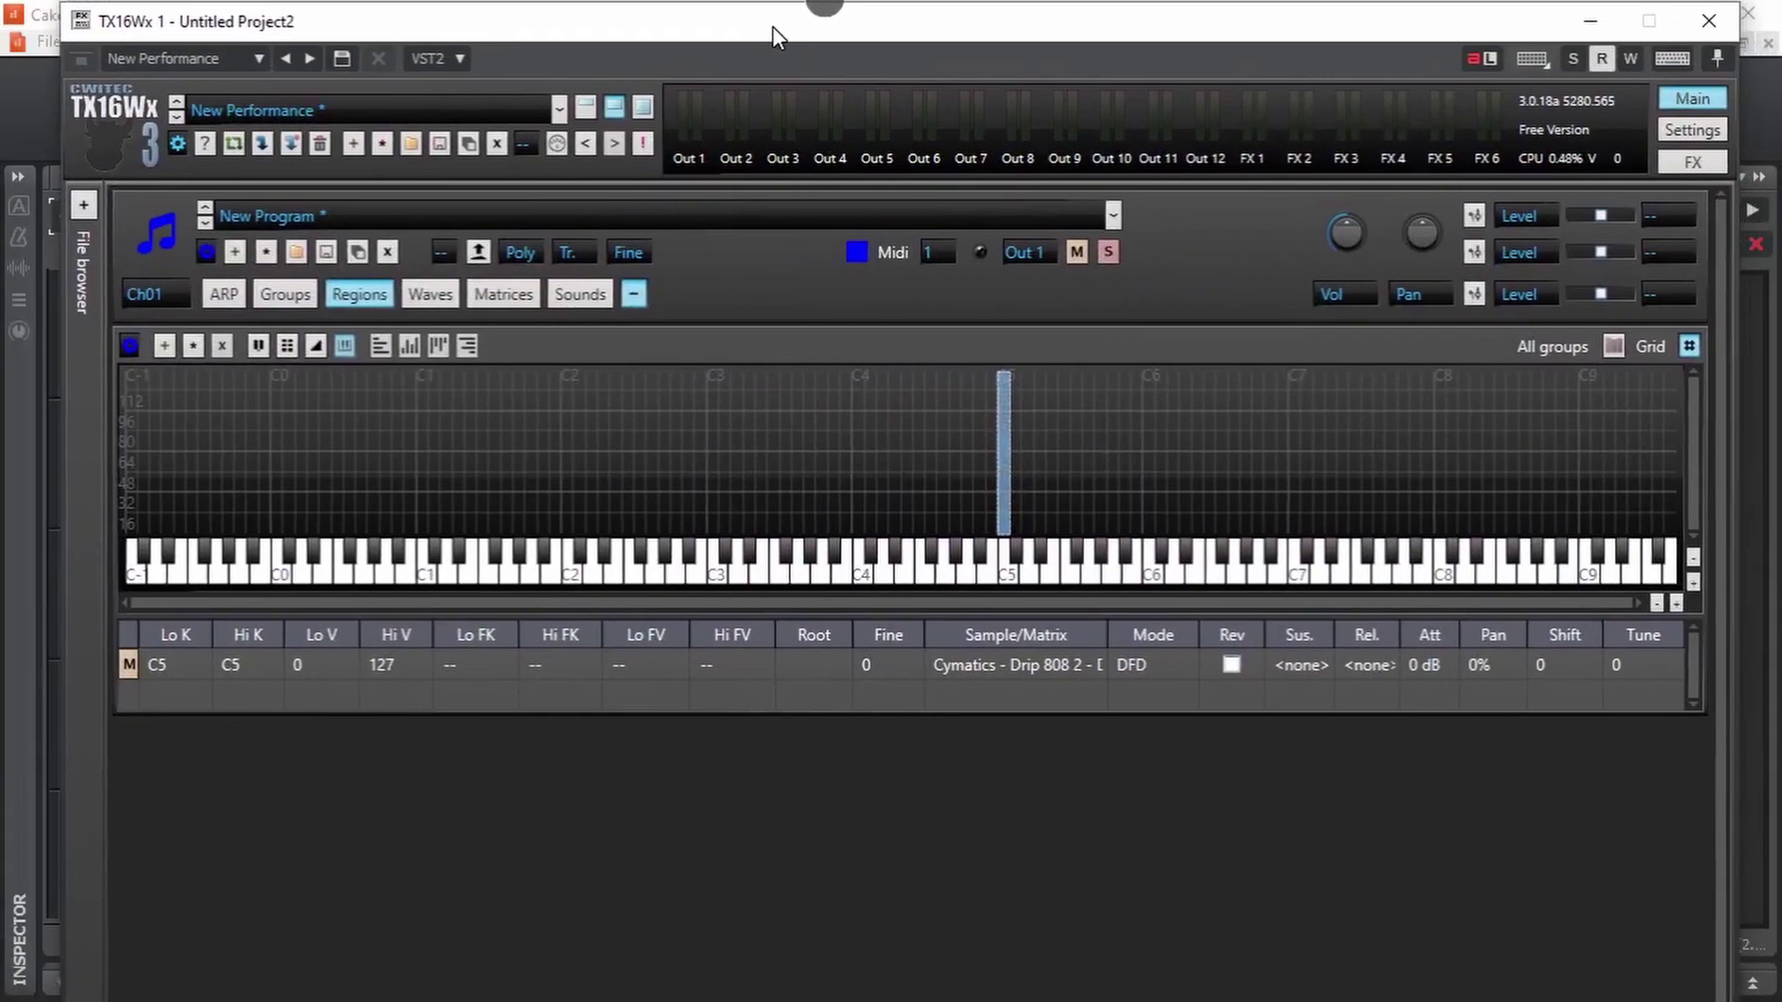
left_click(1004, 575)
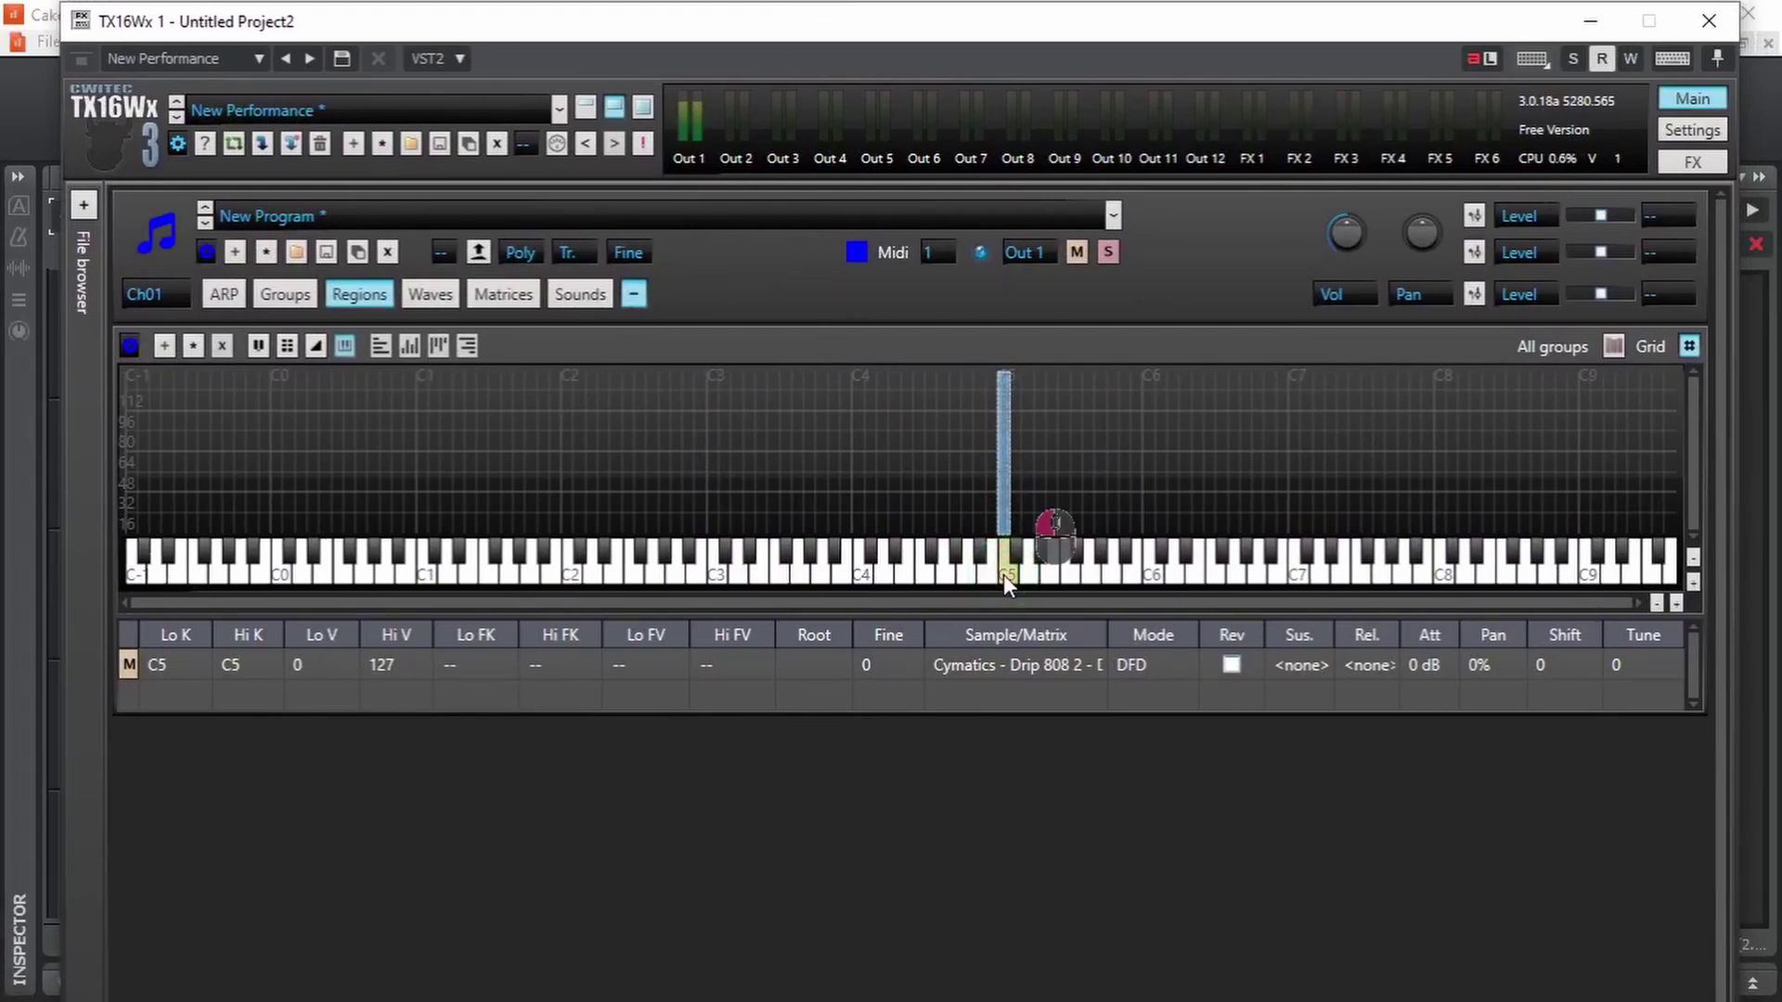
left_click(926, 575)
left_click(1268, 575)
left_click(1522, 575)
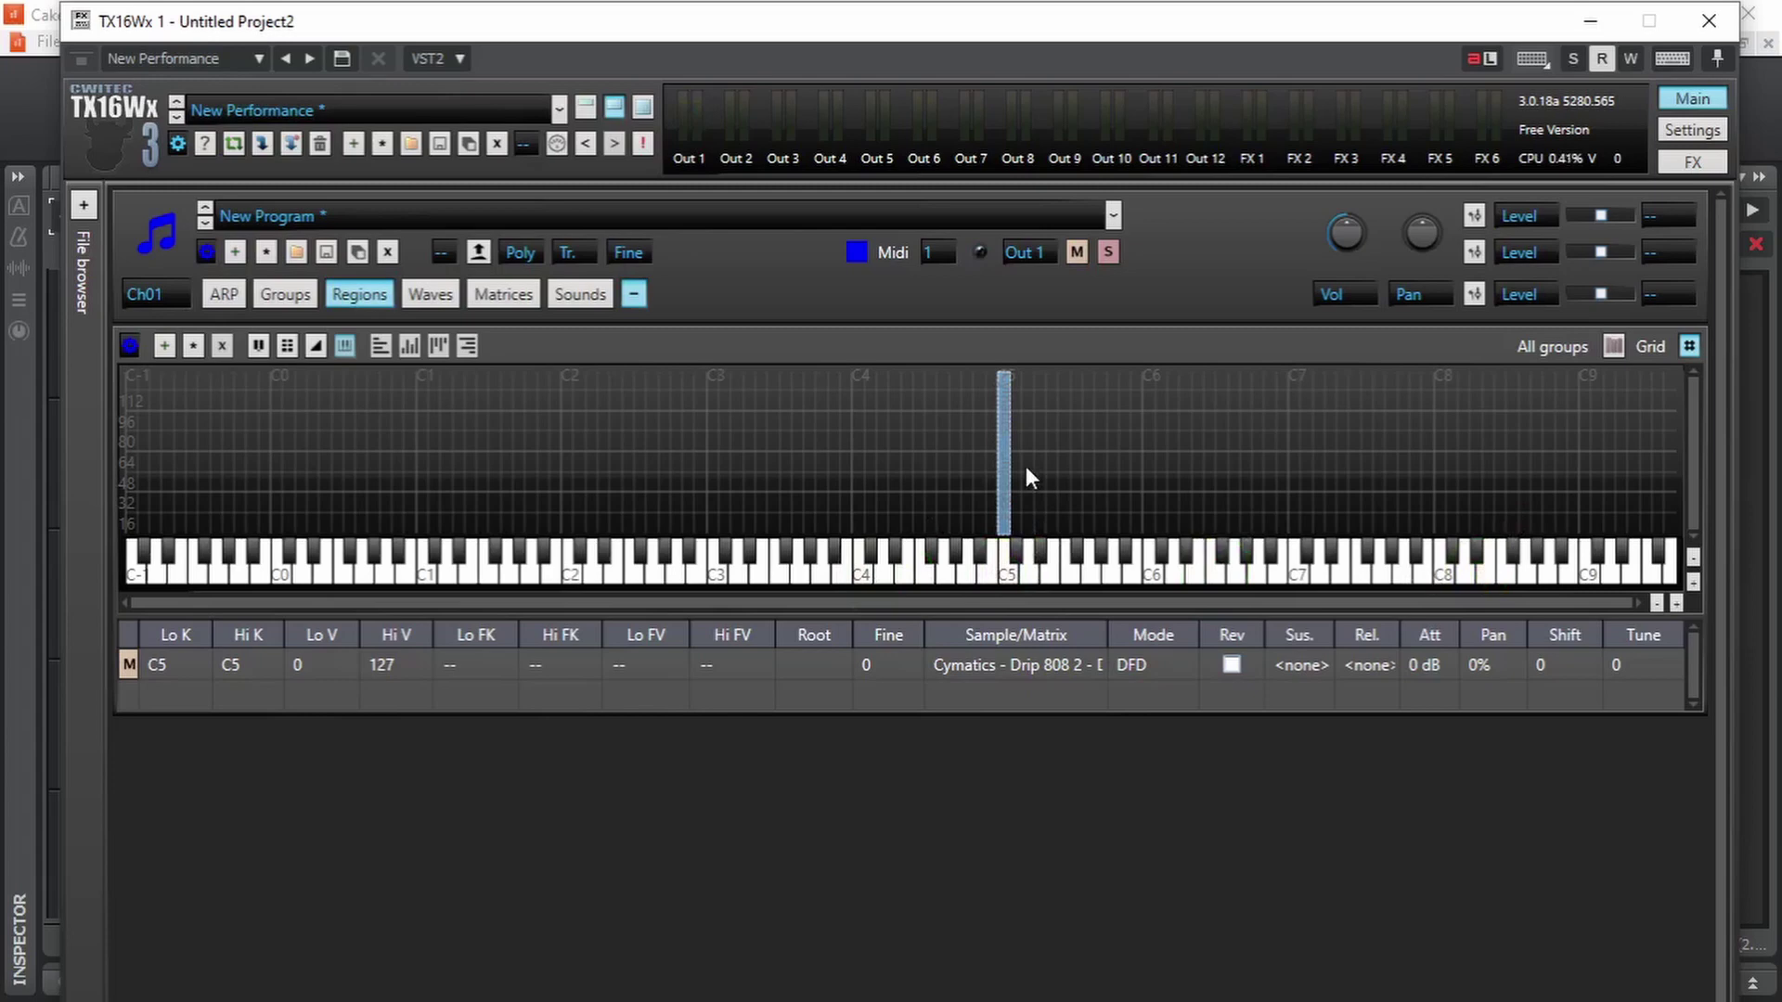
Stretch the region from C-1 to G9 and test notes across the range.
left_click_drag(1010, 460, 1717, 418)
left_click_drag(1002, 461, 24, 461)
left_click(798, 581)
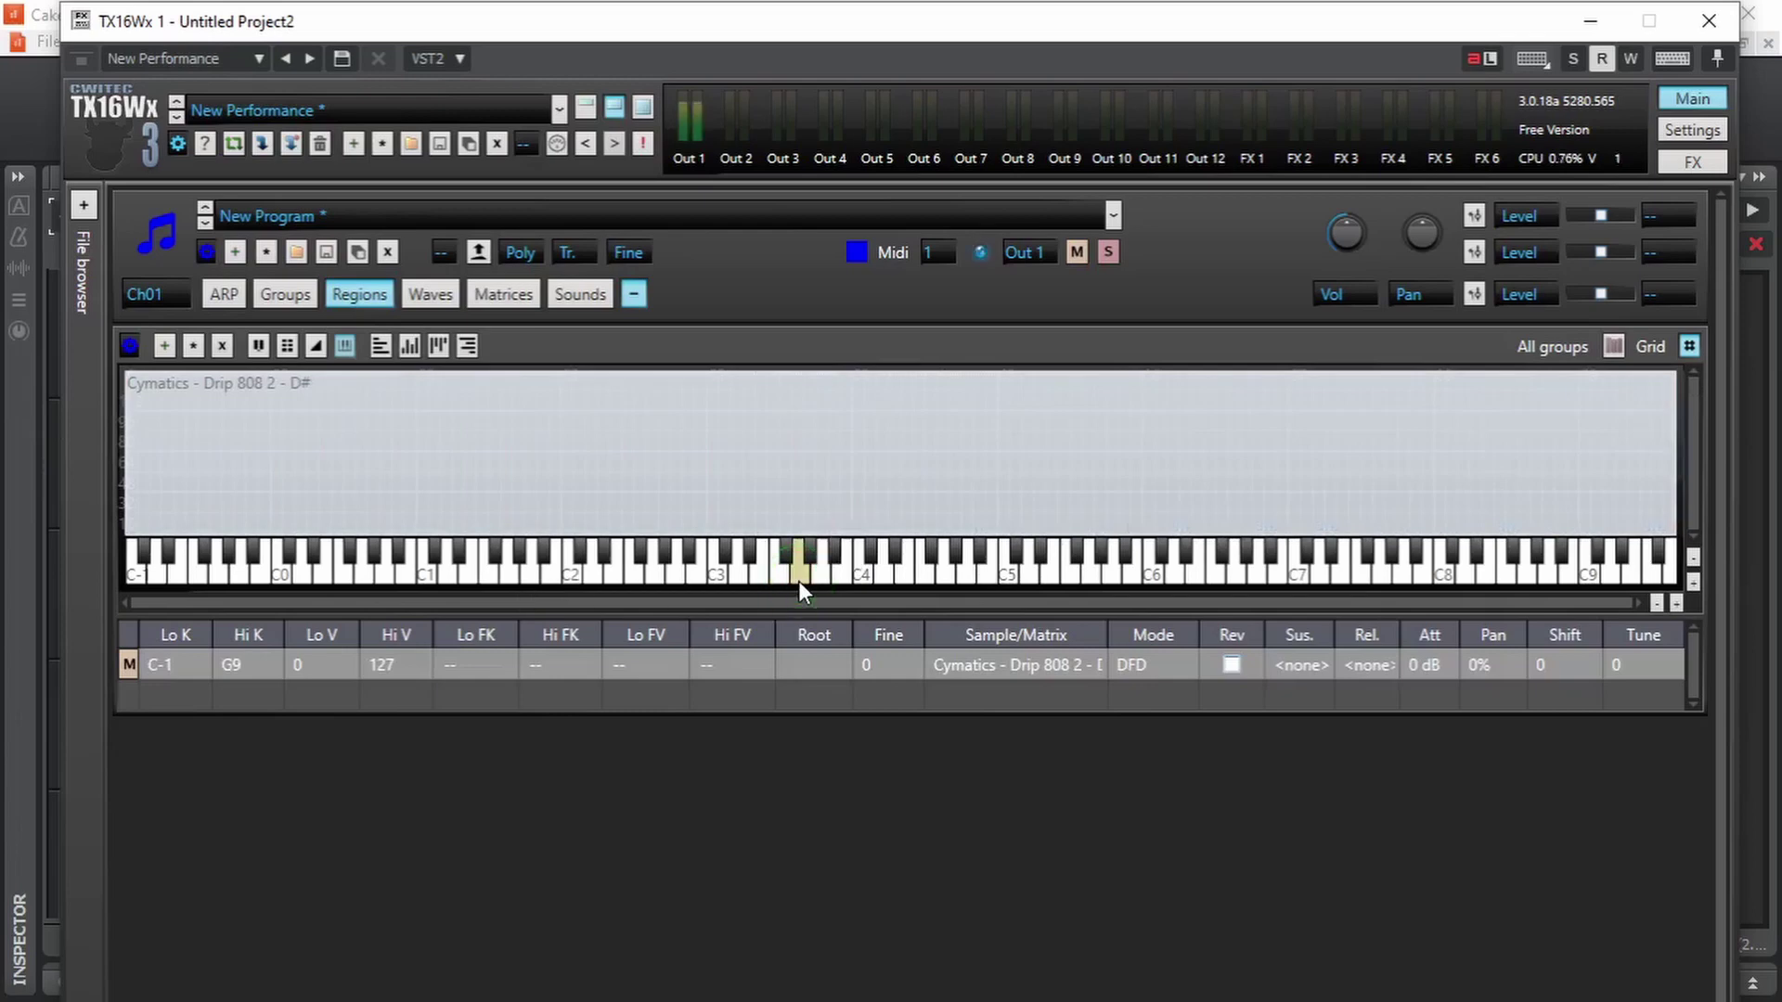
left_click(989, 576)
left_click(1487, 570)
left_click(326, 580)
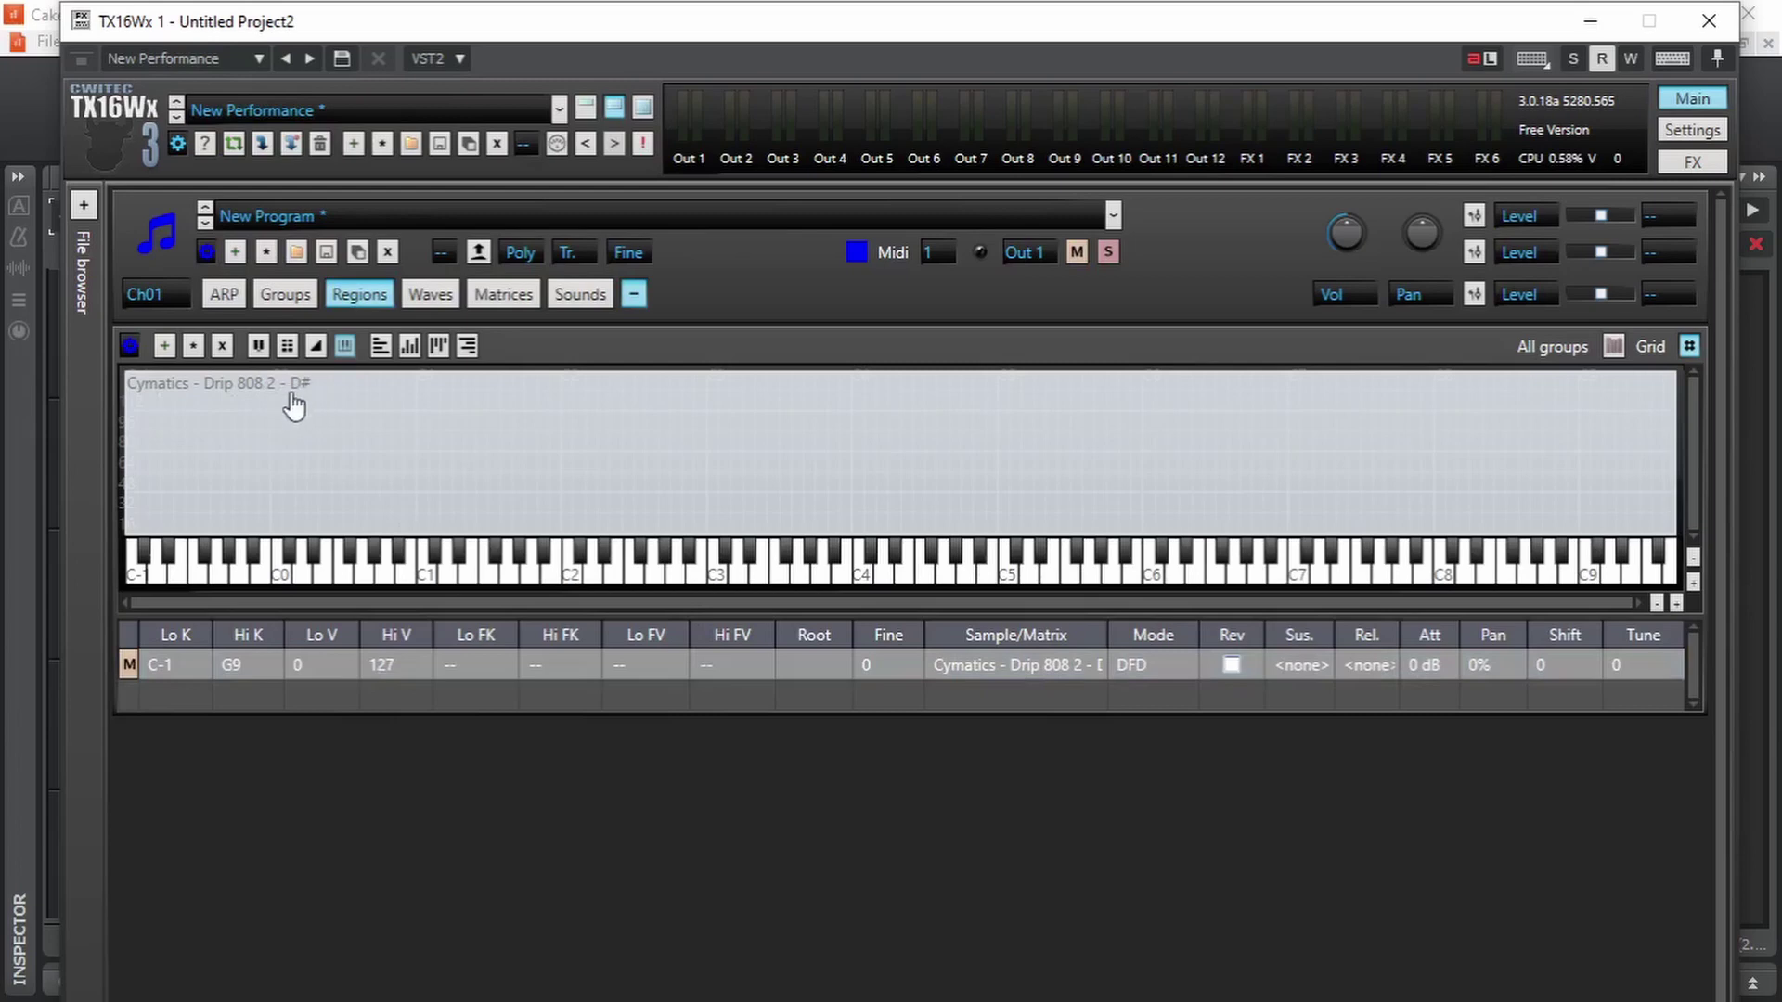
Set the 808 region's root note to D#3 and audition notes across the keyboard.
left_click(819, 664)
left_click(815, 665)
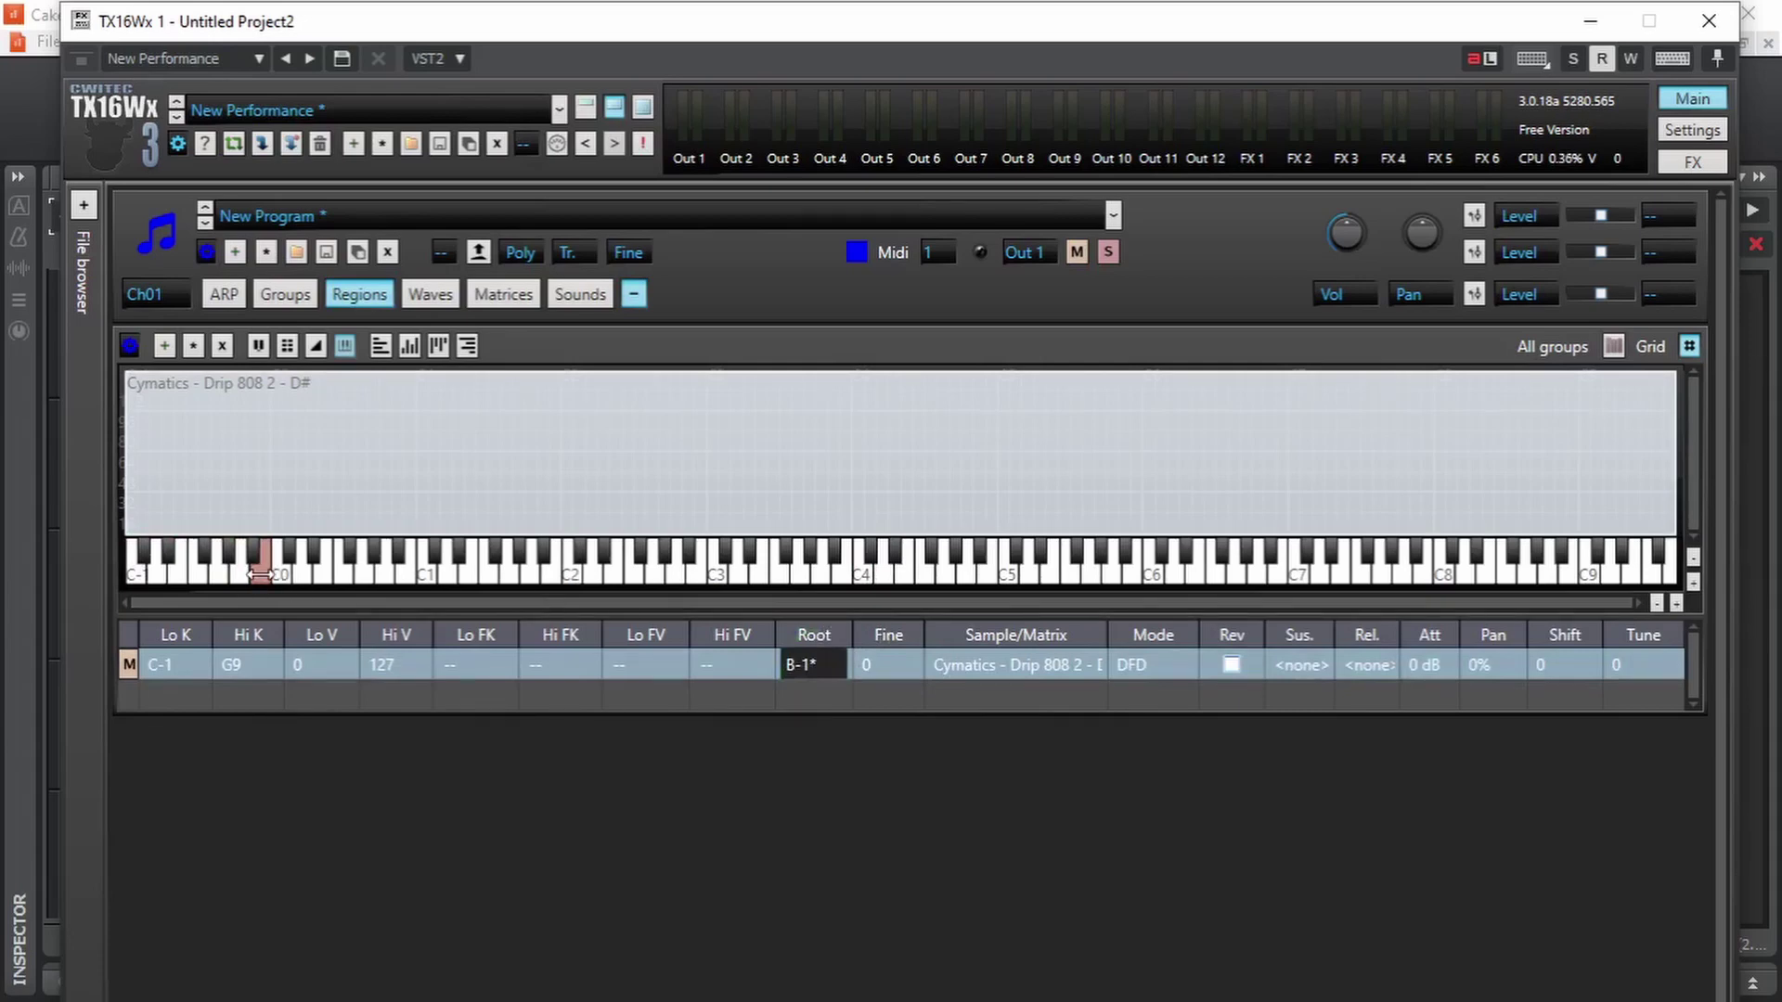
left_click_drag(260, 574, 750, 547)
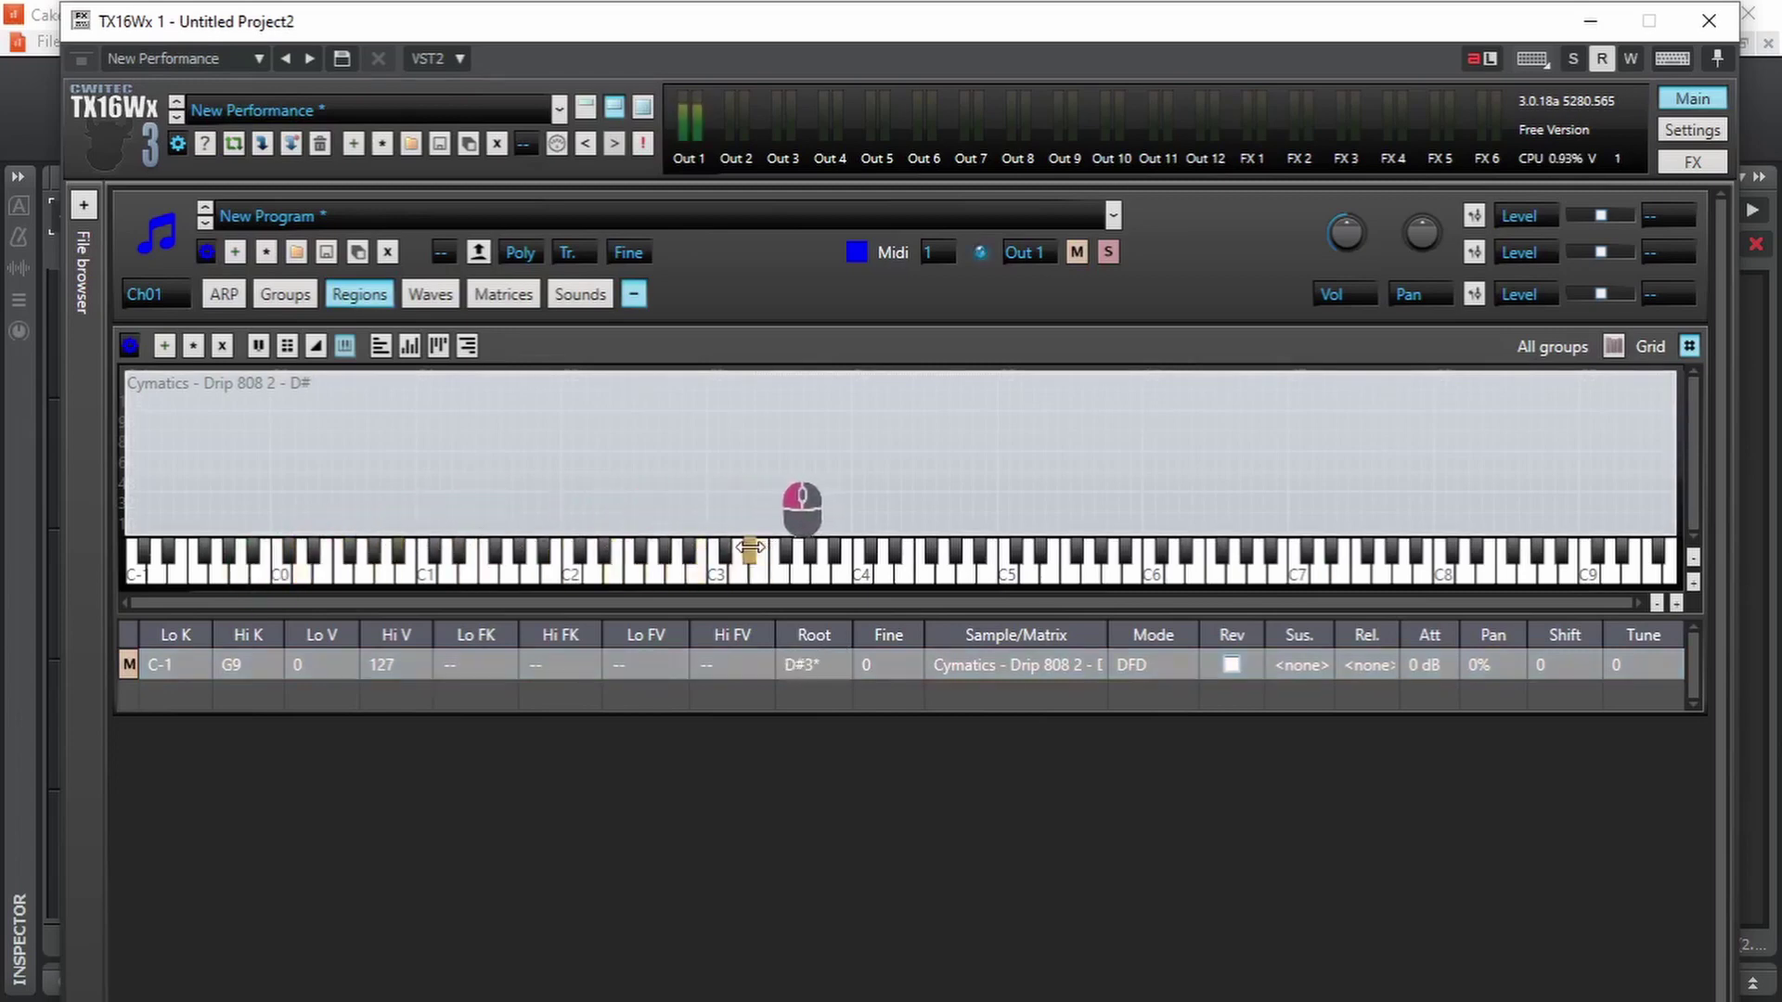
left_click(717, 568)
left_click(986, 570)
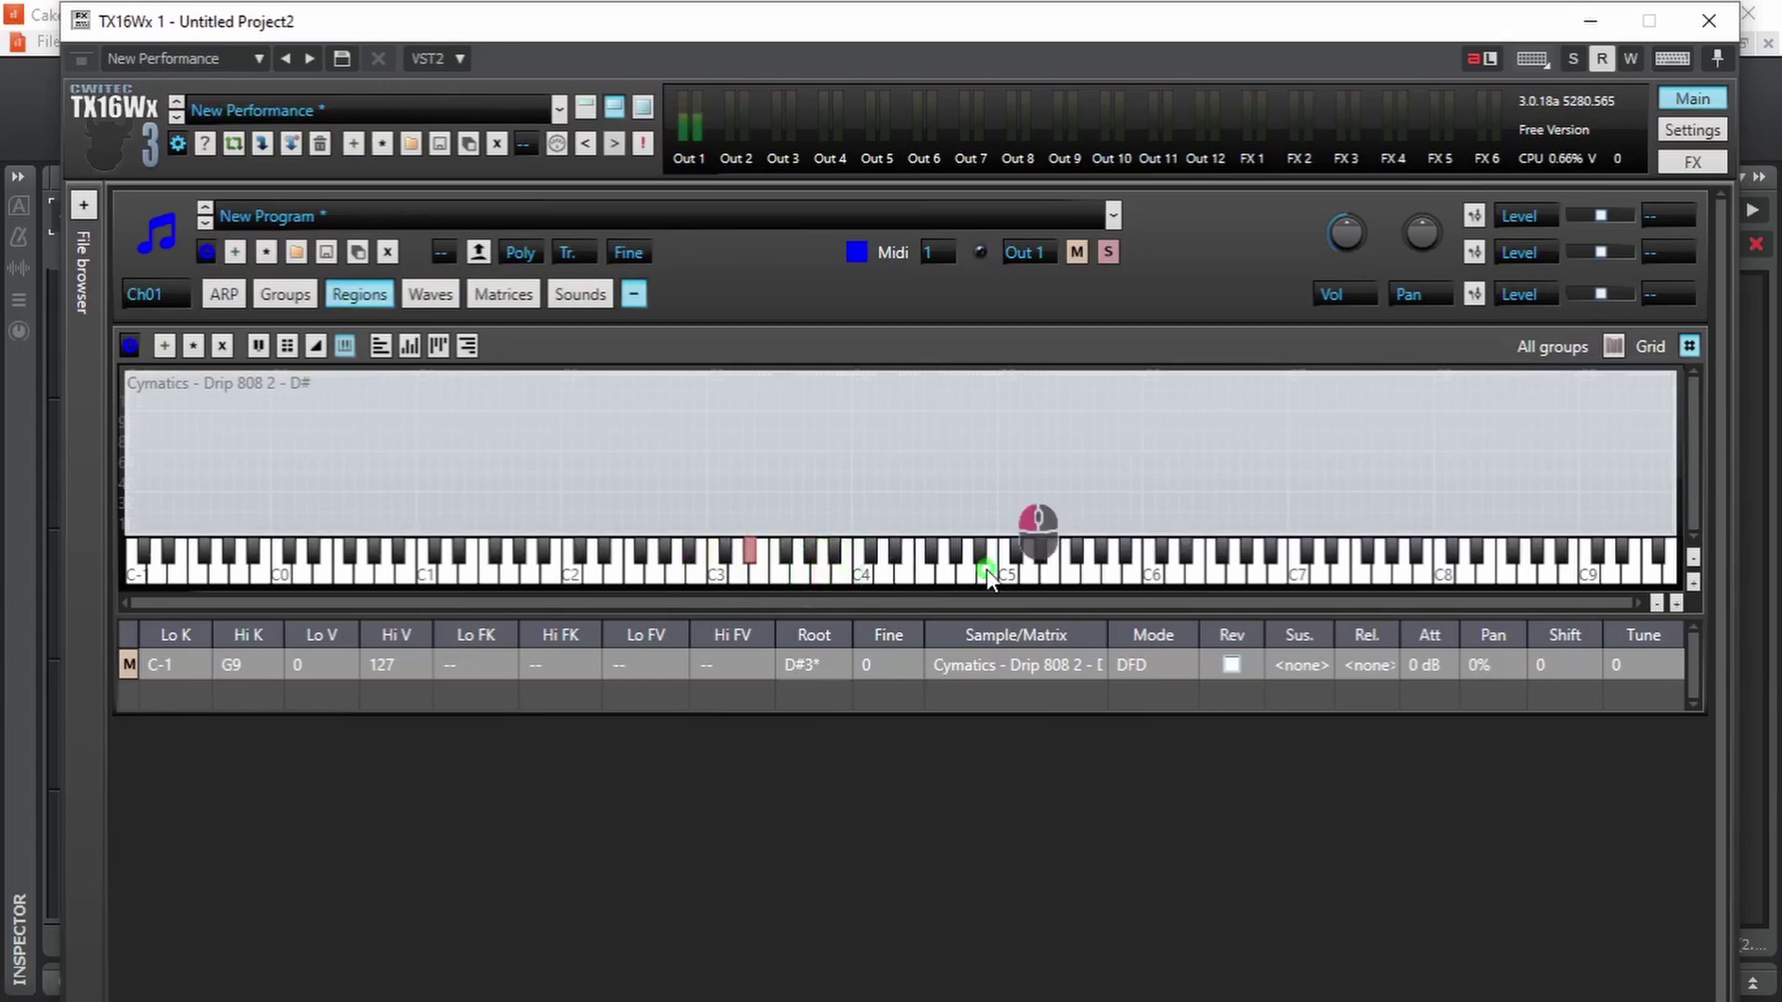
left_click(635, 570)
left_click(303, 568)
left_click(1355, 566)
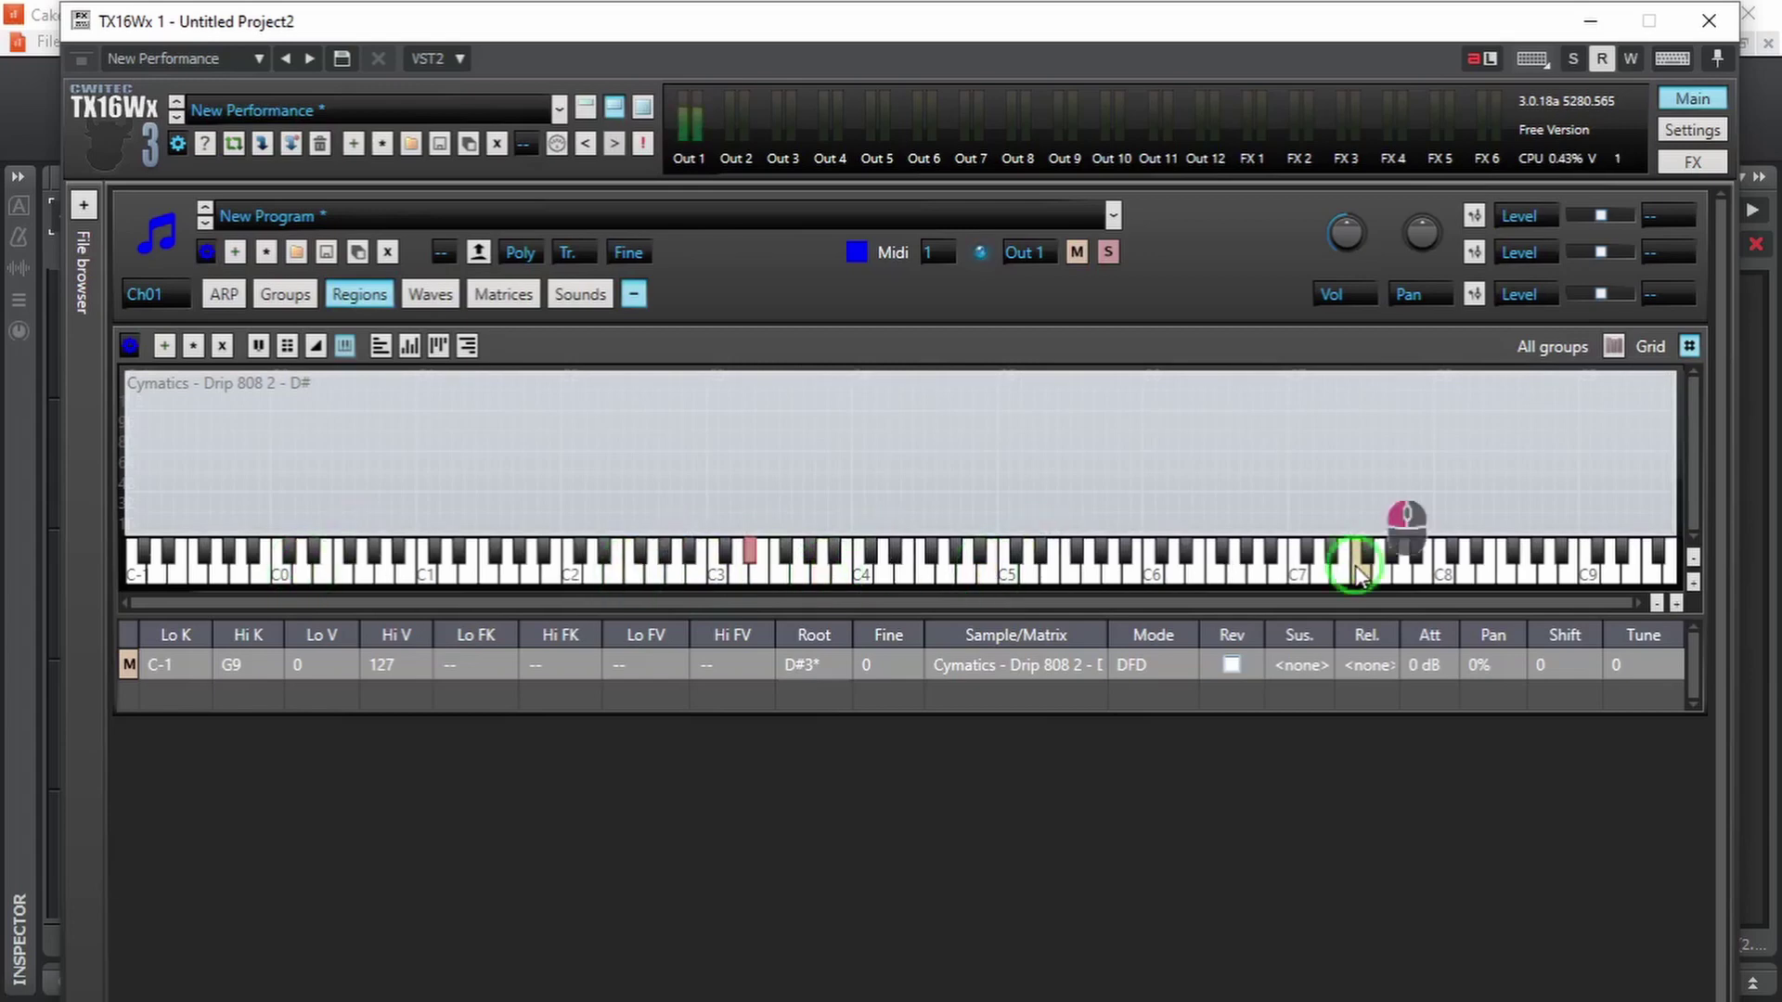
left_click(1074, 568)
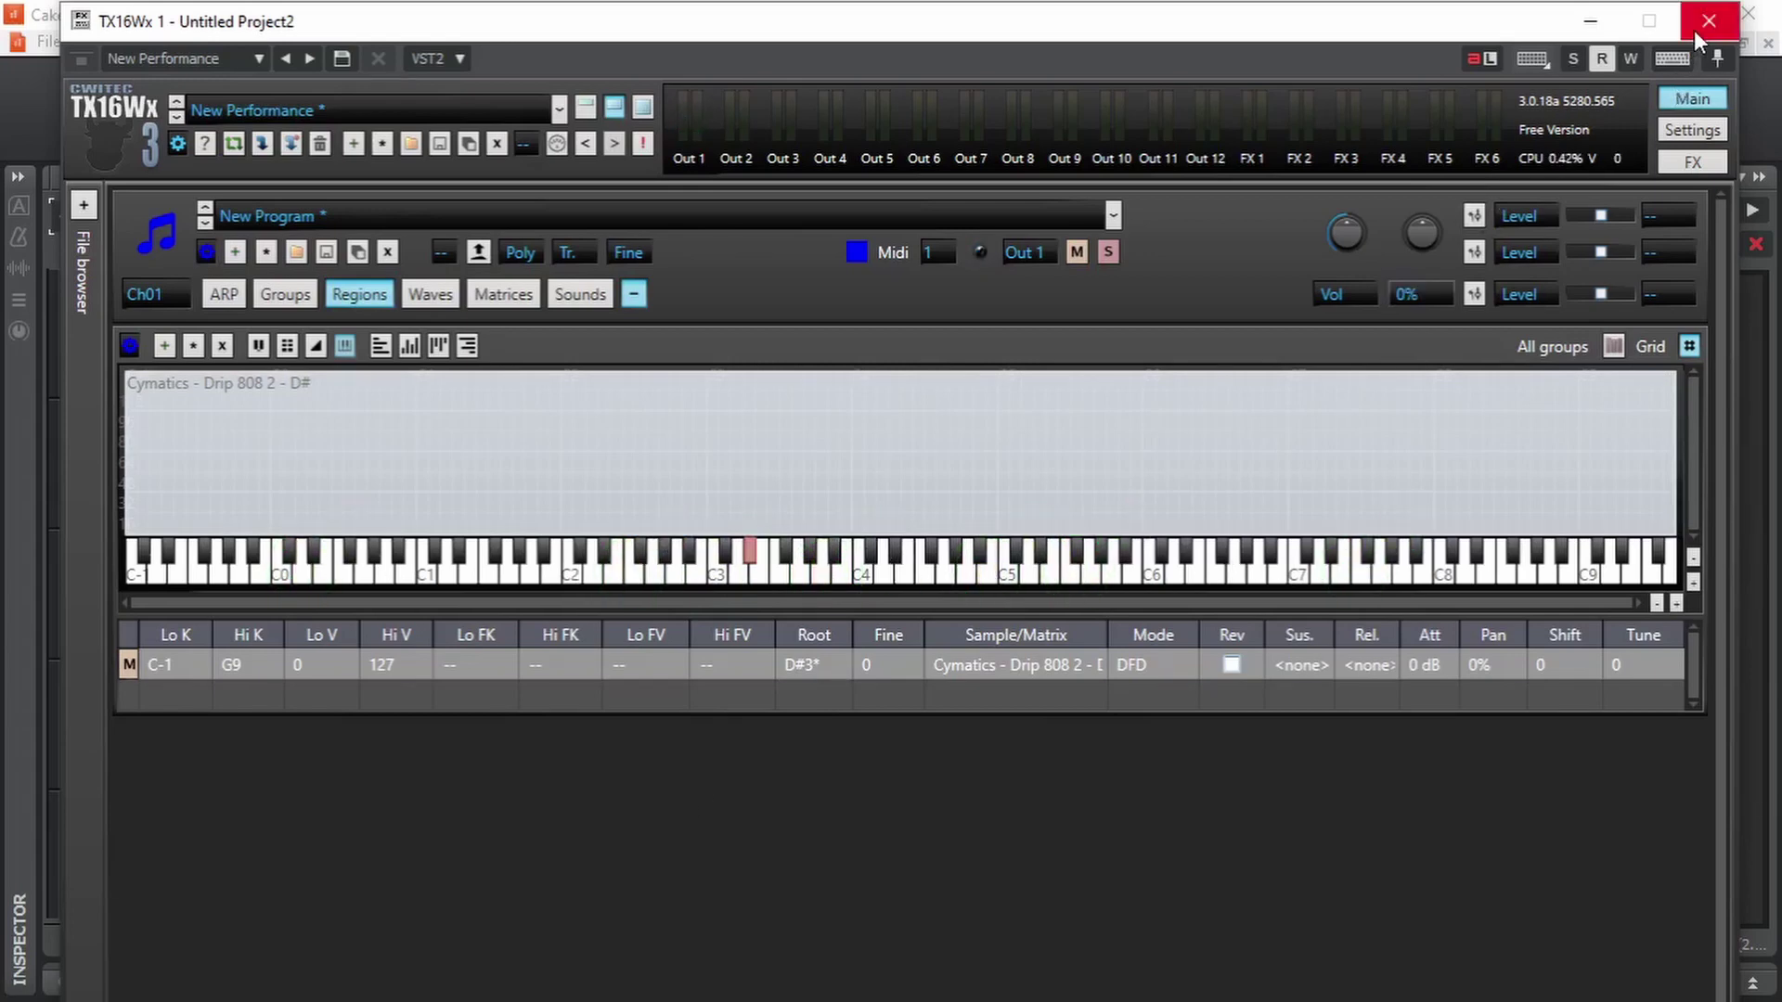
Play the project, then raise the root note to D#4 and replay at the lower pitch.
key("alt")
key("space")
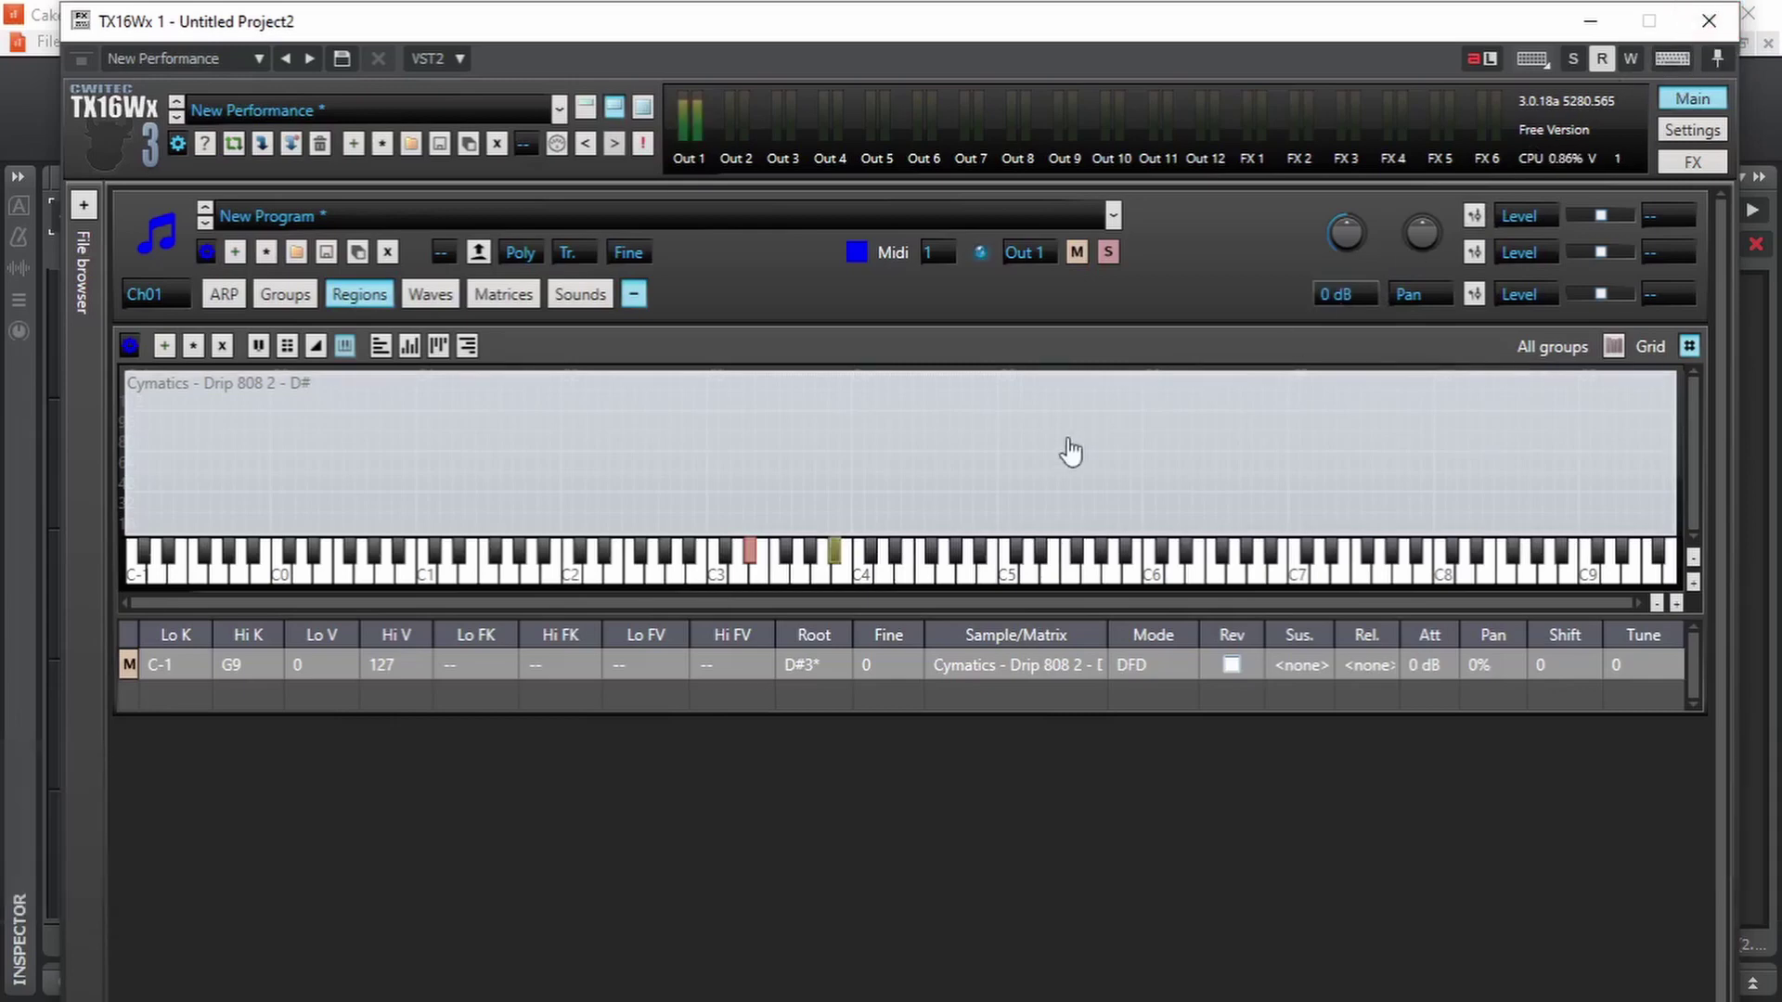
key("space")
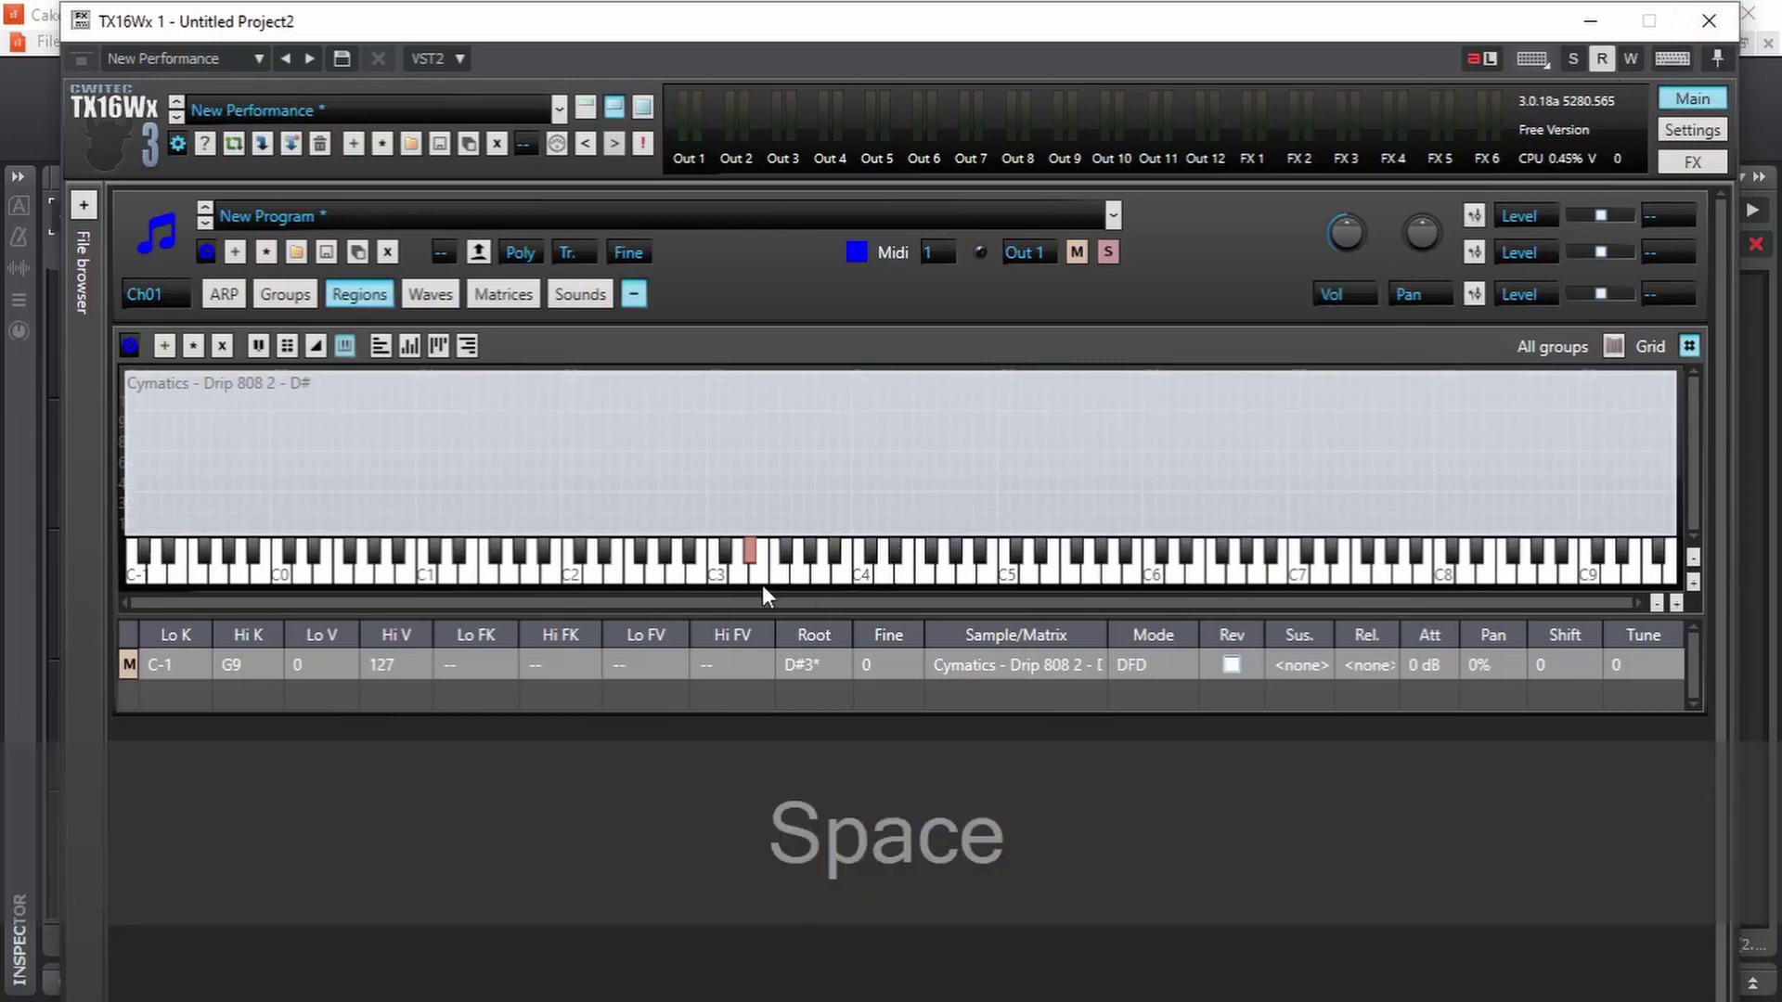
mouse_move(750, 553)
left_mouse_down()
mouse_move(963, 549)
mouse_move(895, 551)
left_mouse_up()
key("space")
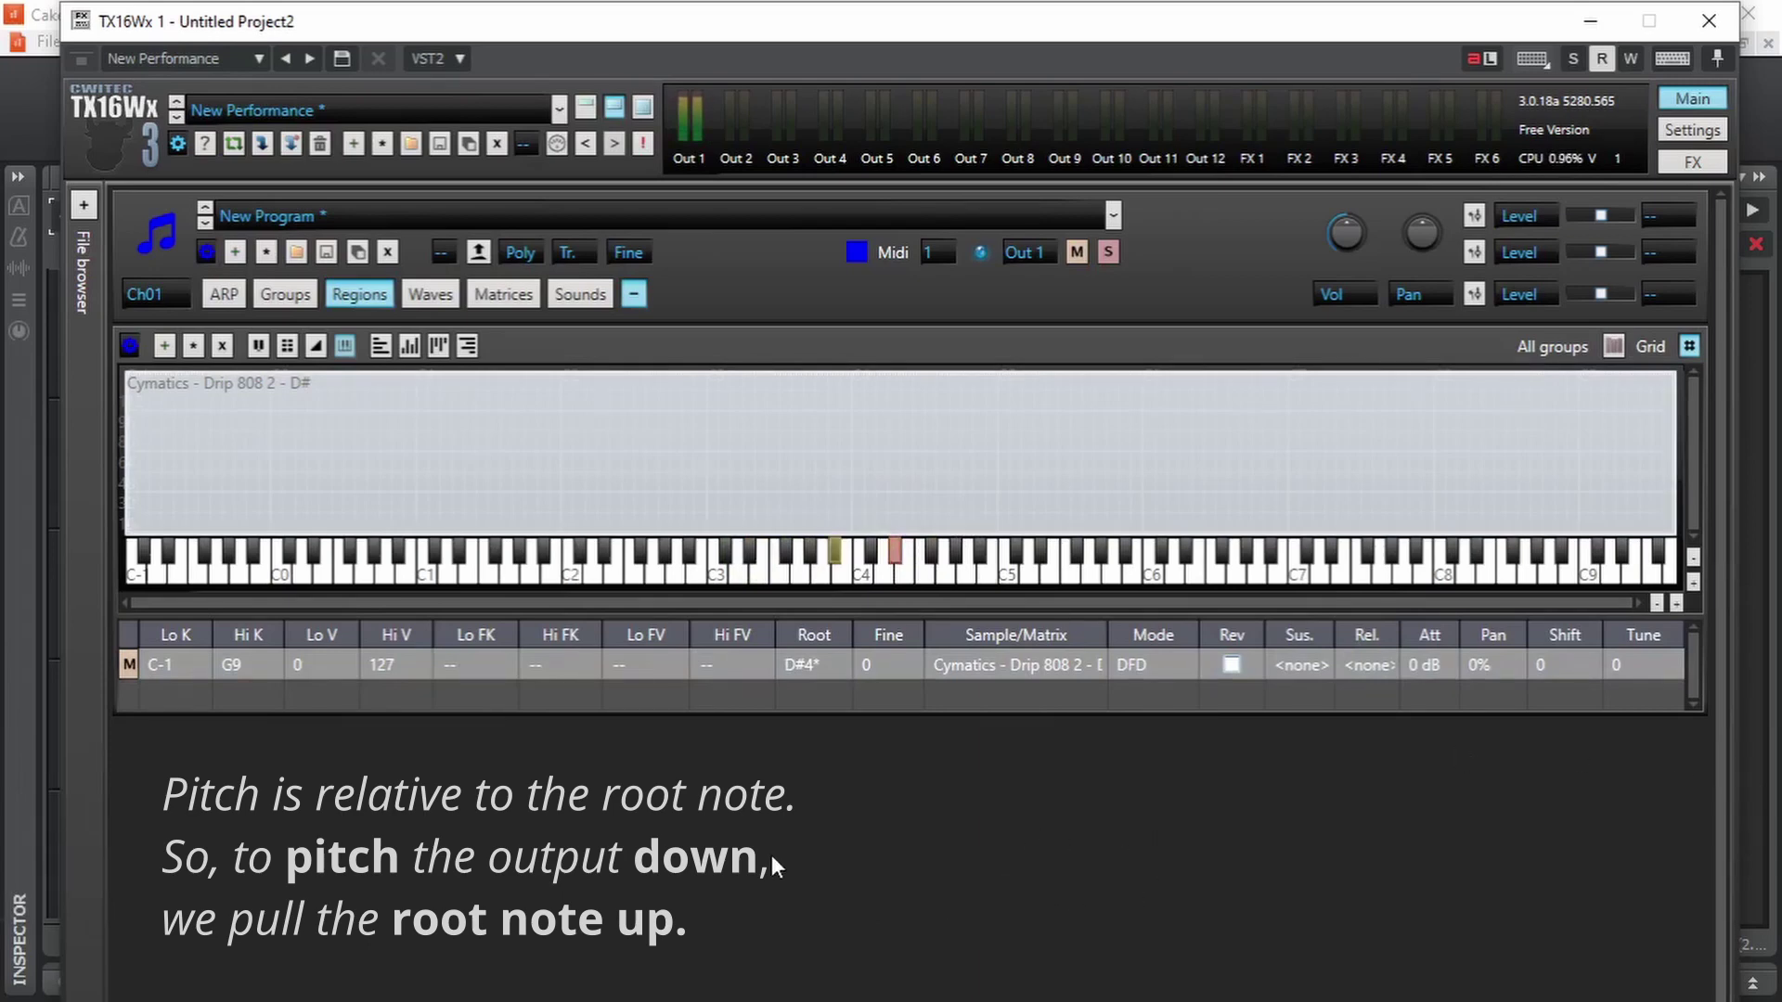
key("space")
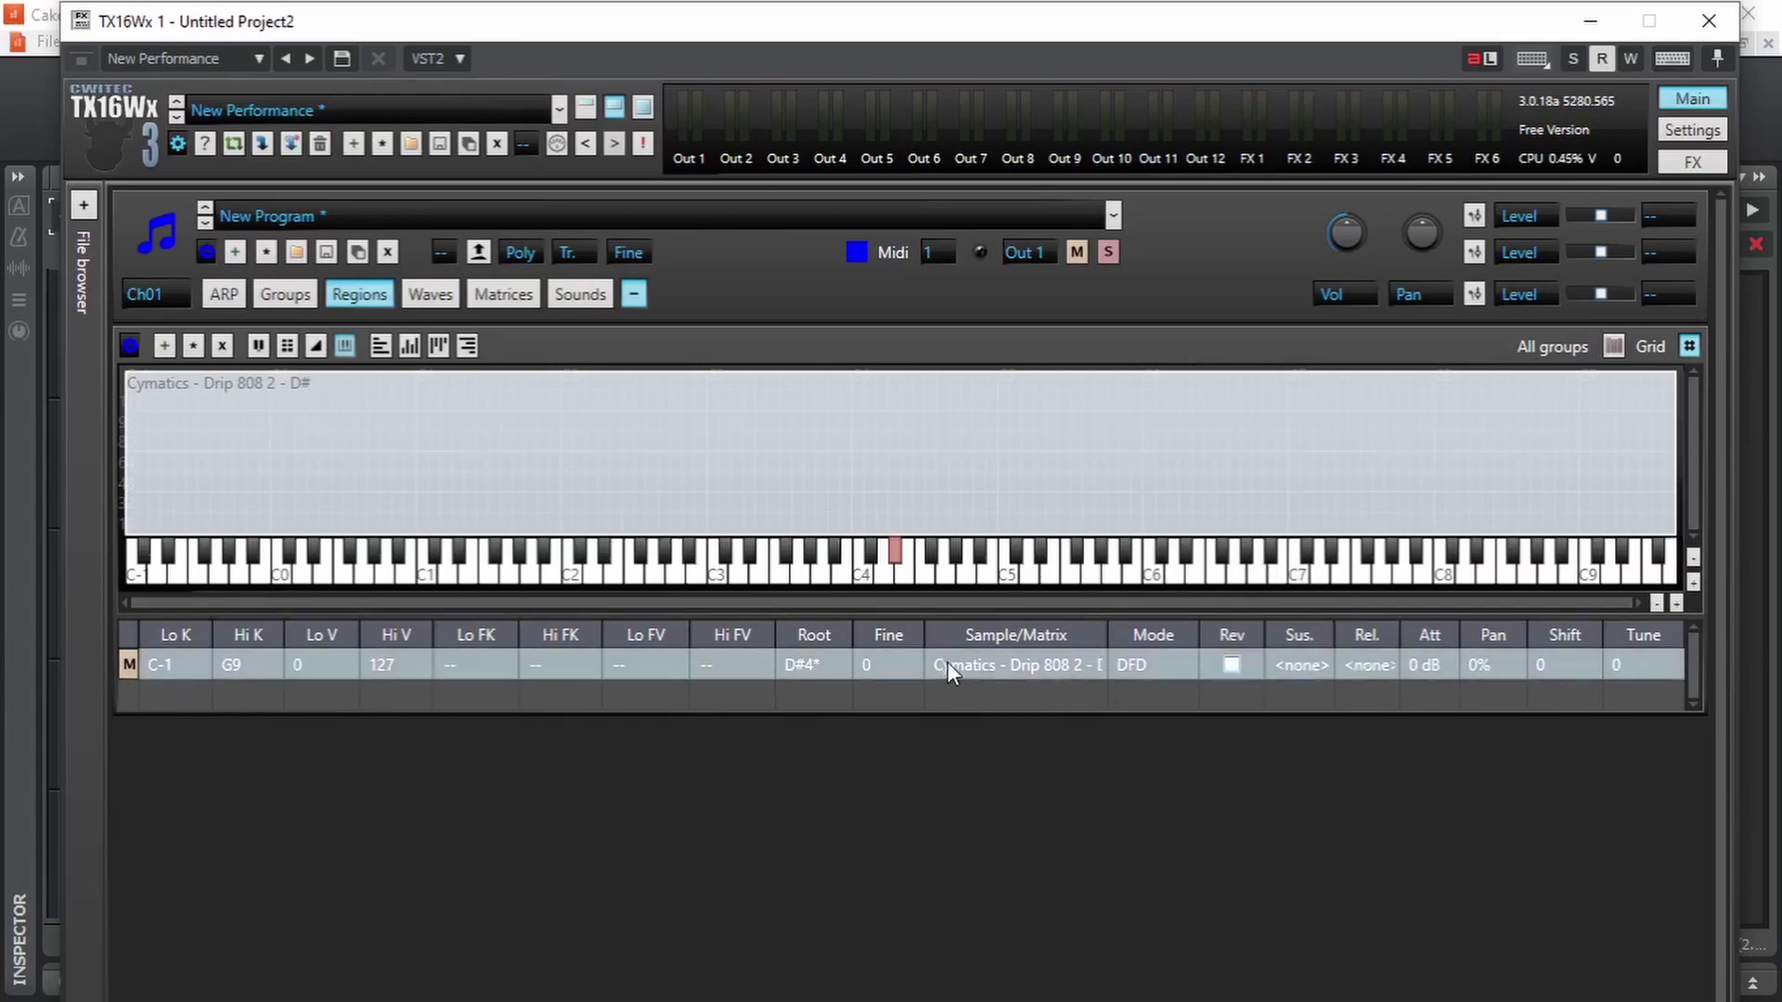
Toggle the TX16Wx sound, modulation, waveform, groups and arpeggiator panels, returning to the region editor.
left_click(582, 294)
left_click(505, 294)
left_click(430, 294)
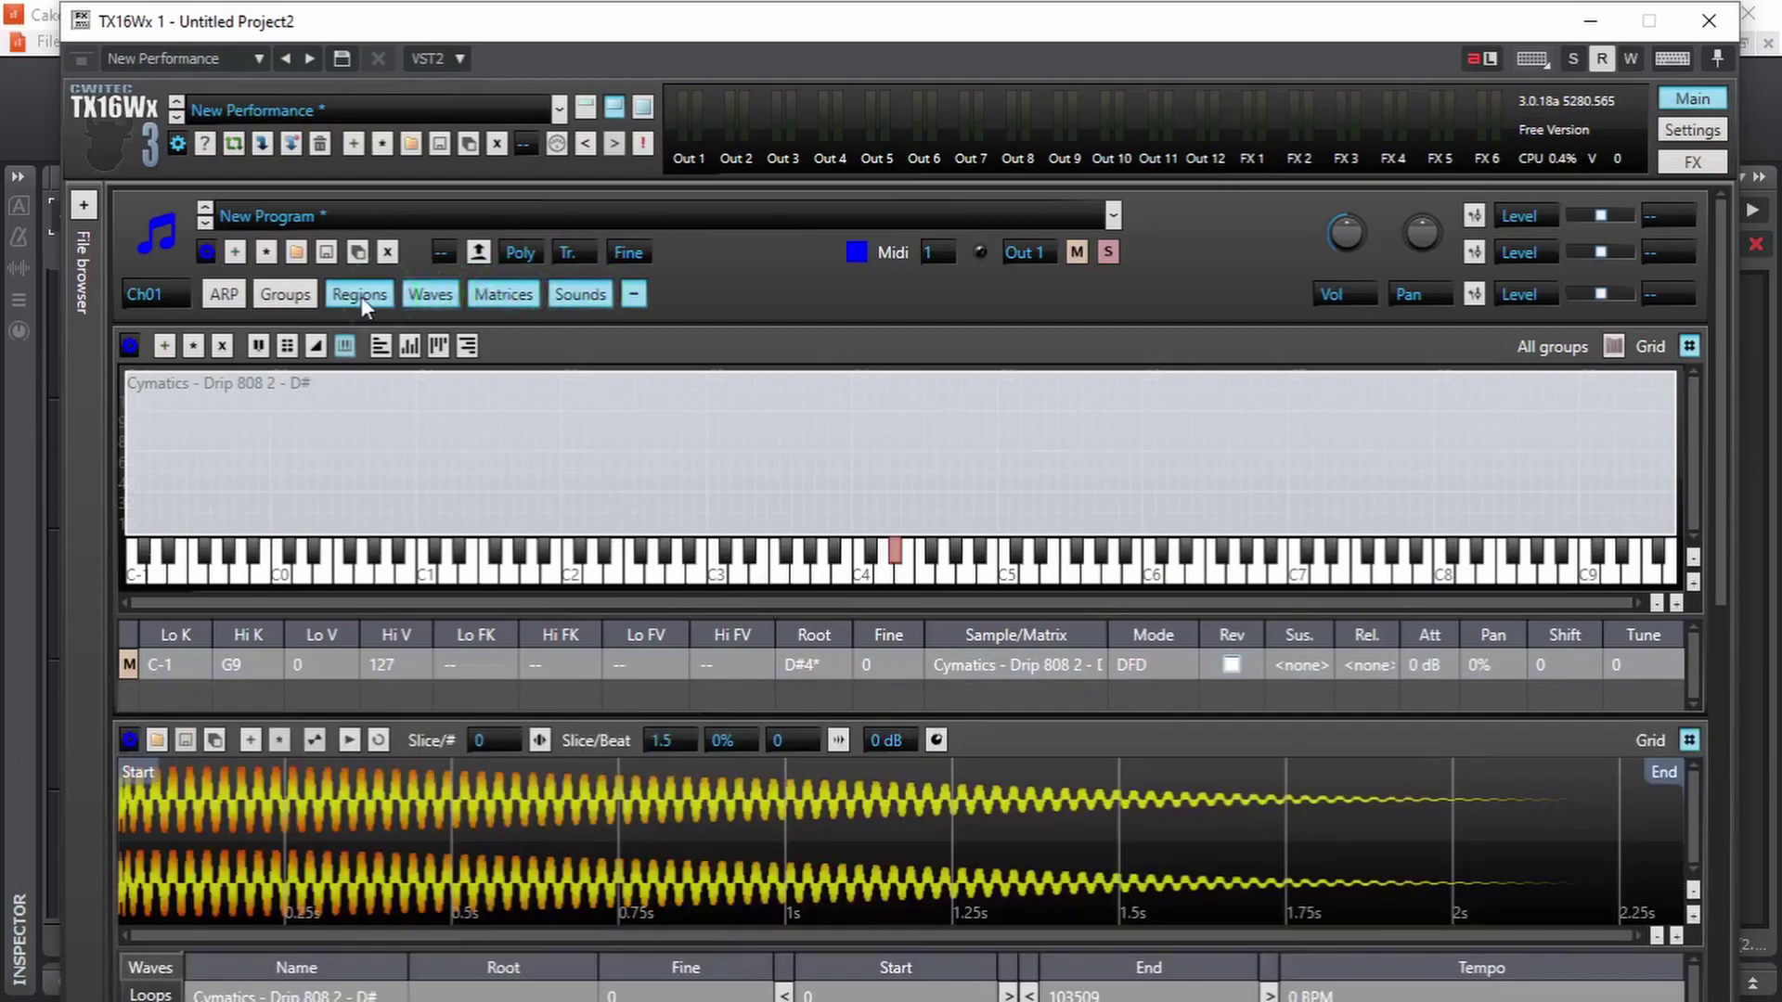
left_click(361, 294)
left_click(285, 294)
left_click(224, 294)
left_click(224, 294)
left_click(285, 294)
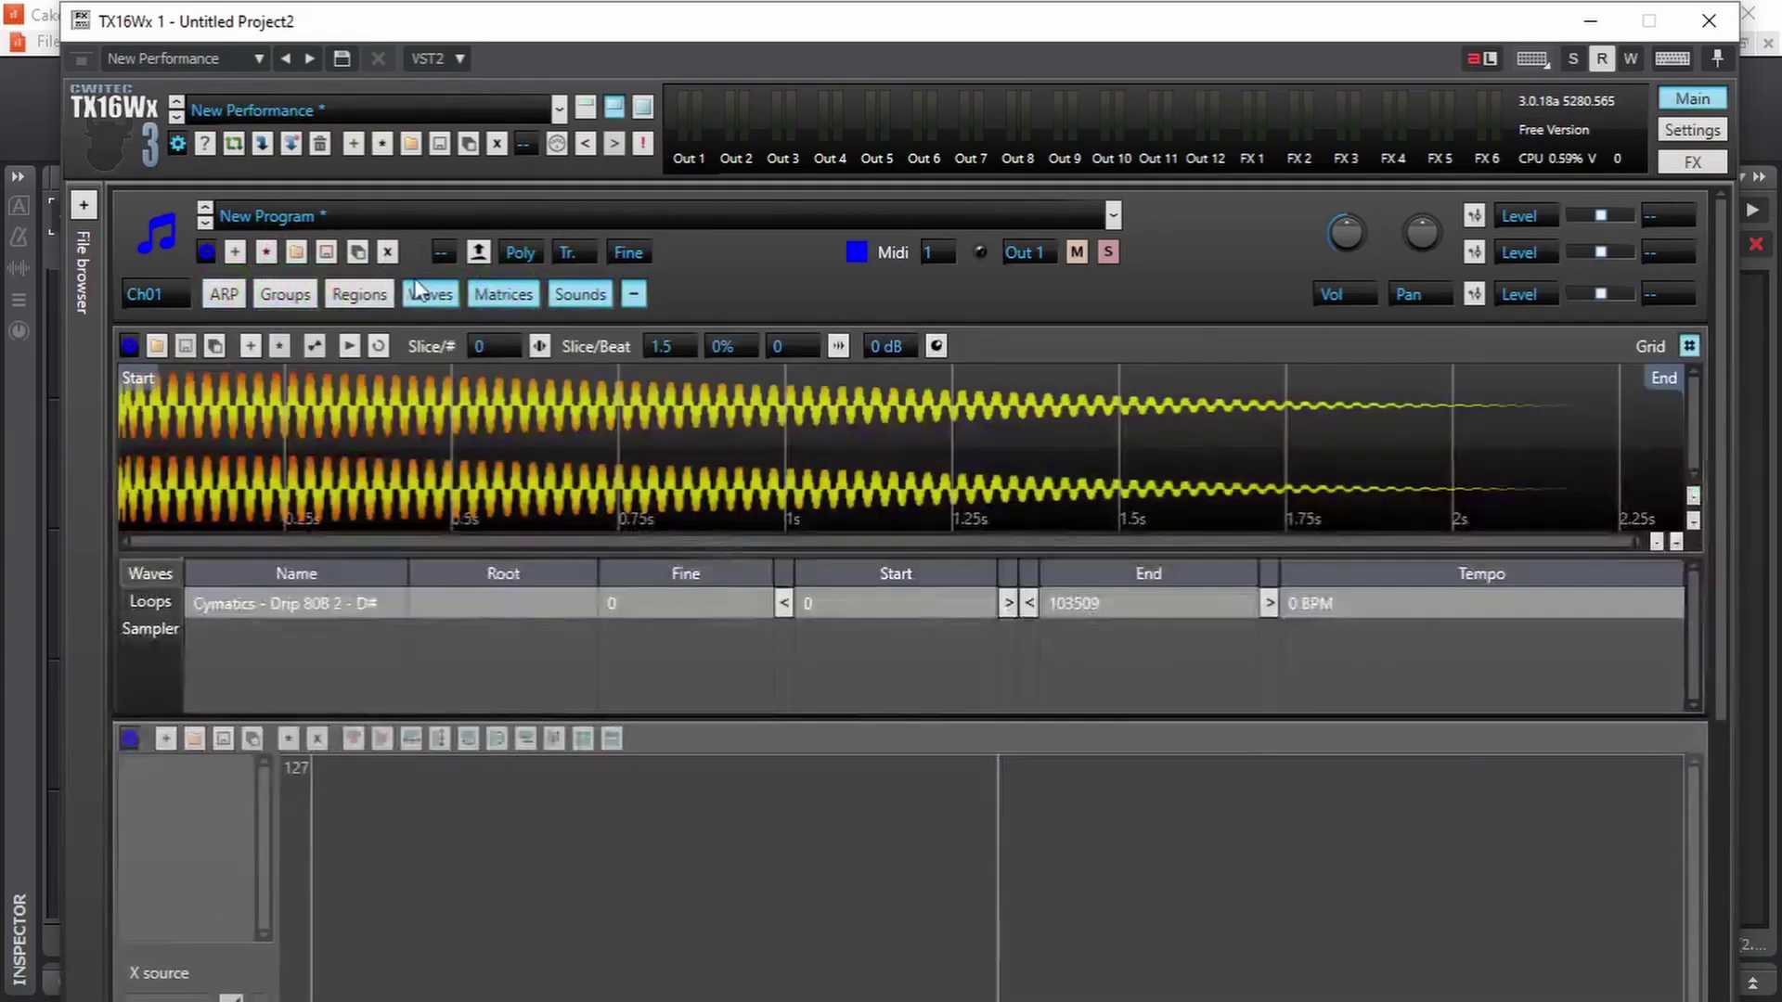
left_click(416, 294)
left_click(505, 295)
left_click(581, 295)
left_click(345, 297)
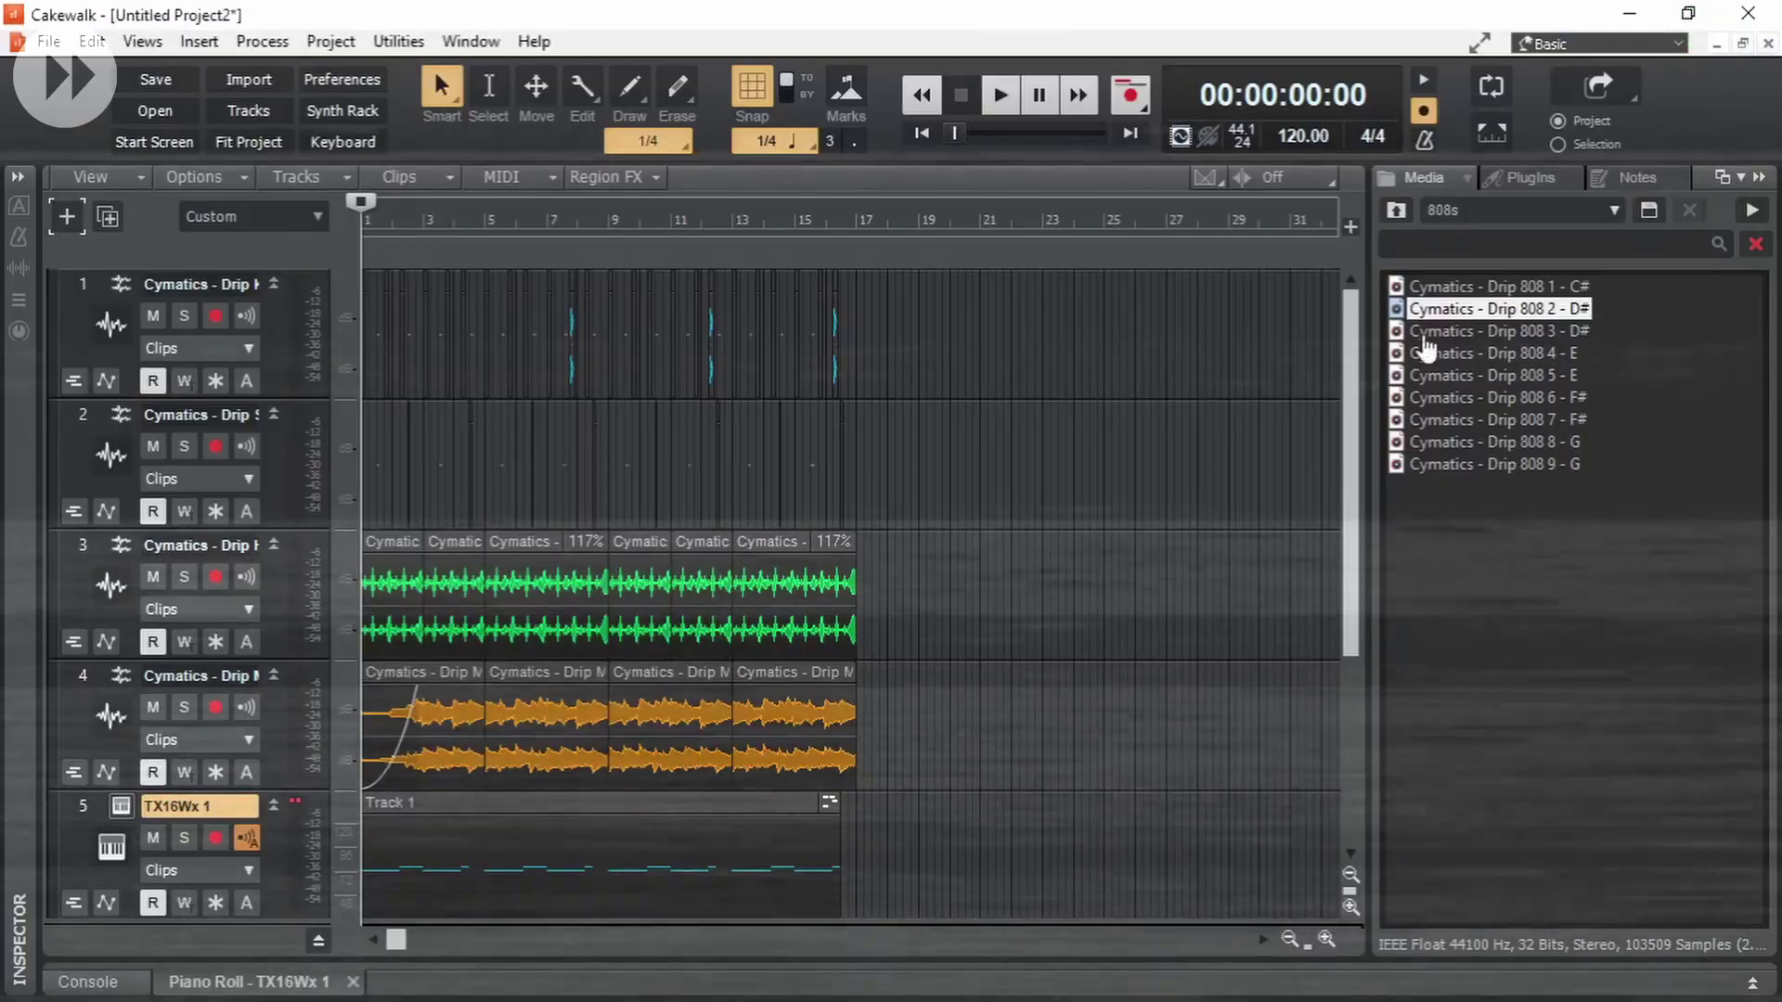
Search plugins for 'vital', load Vital onto track 5, and play a test note.
left_click(1518, 177)
left_click(1541, 244)
type("vital")
left_click_drag(1480, 308, 127, 816)
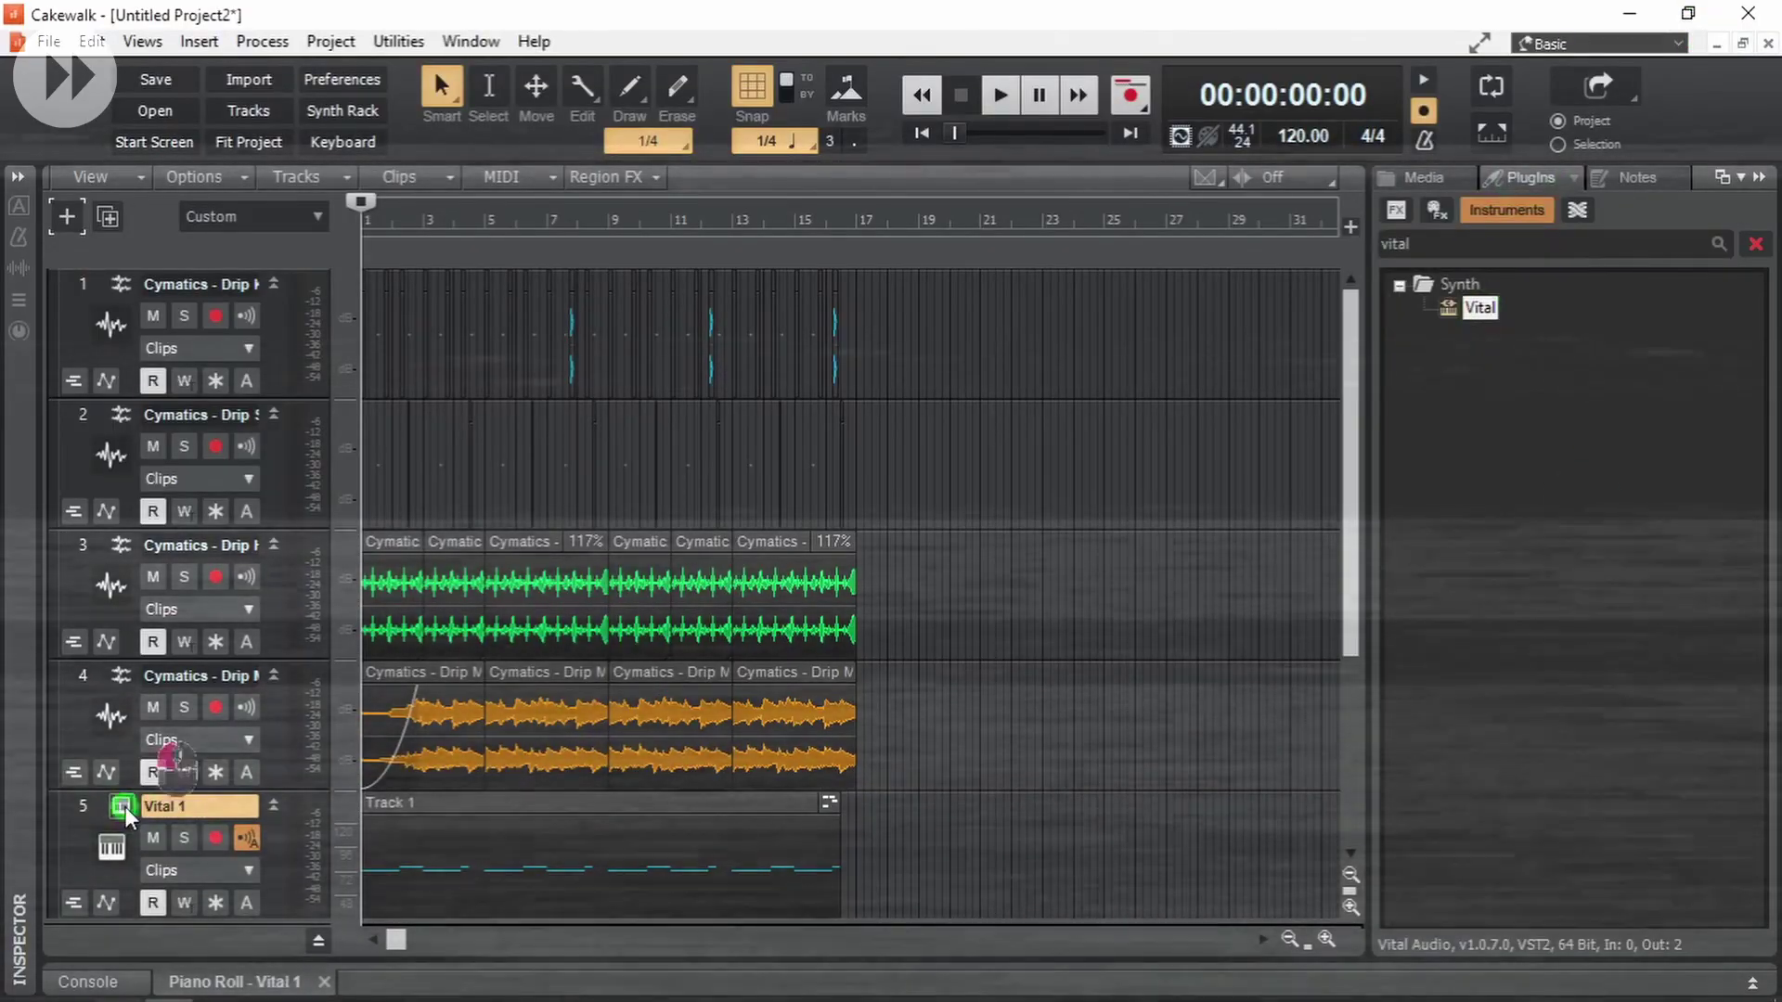
left_click(121, 806)
left_click_drag(659, 64, 681, 40)
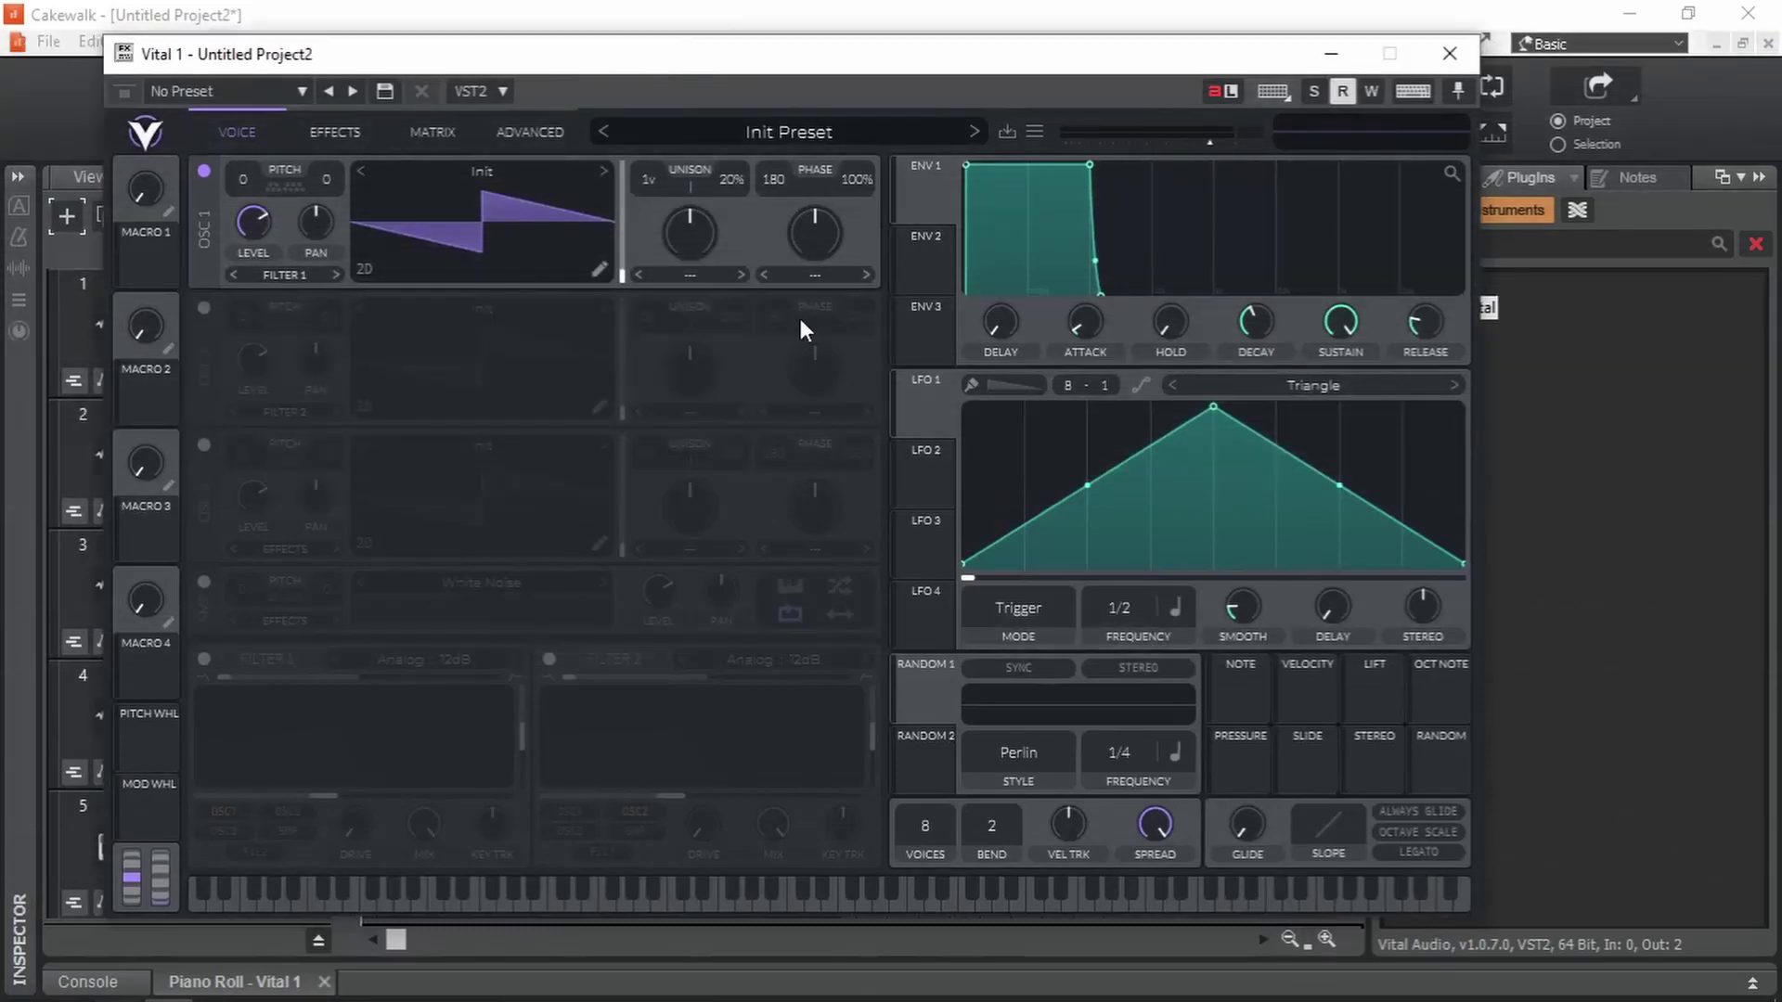
left_click(794, 902)
Switch off oscillator 1 and enable the sample oscillator, auditioning its White Noise.
left_click(204, 169)
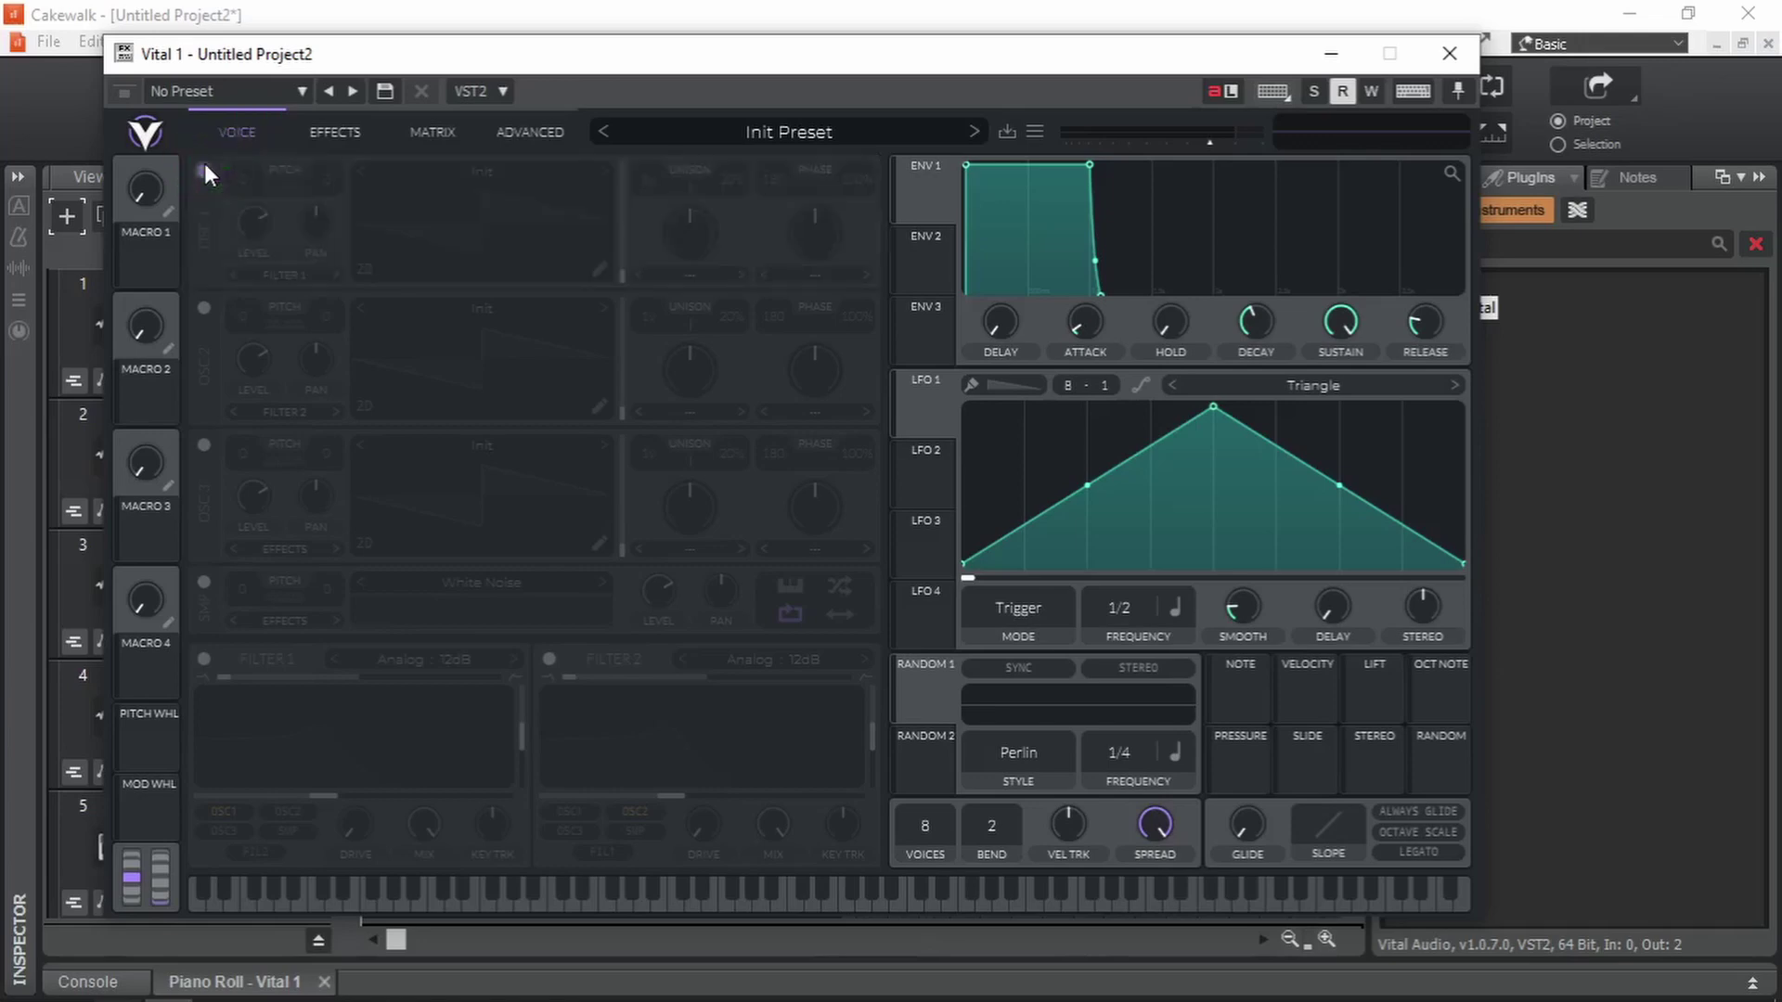
left_click(205, 581)
left_click_drag(719, 54, 631, 46)
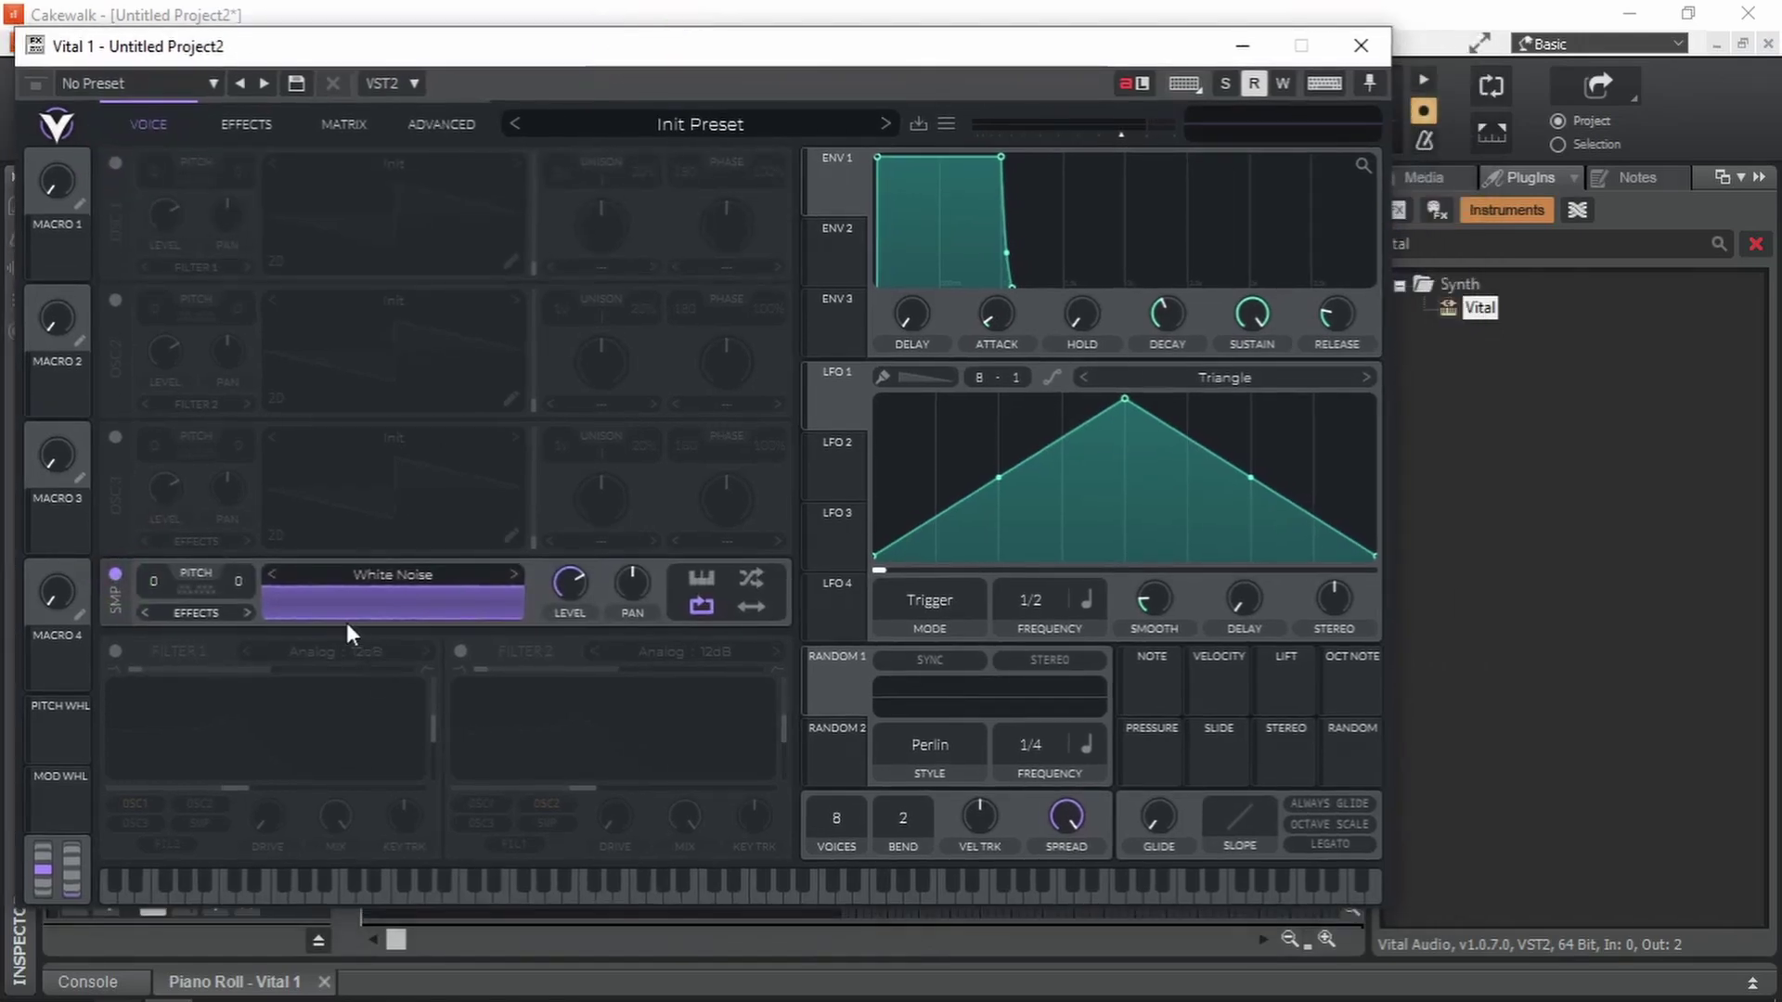
left_click(743, 897)
left_click(1424, 177)
Load Drip 808 2 - D# into Vital's sample oscillator with keytrack on, auditioning notes.
left_click_drag(1489, 309, 378, 604)
left_click(694, 883)
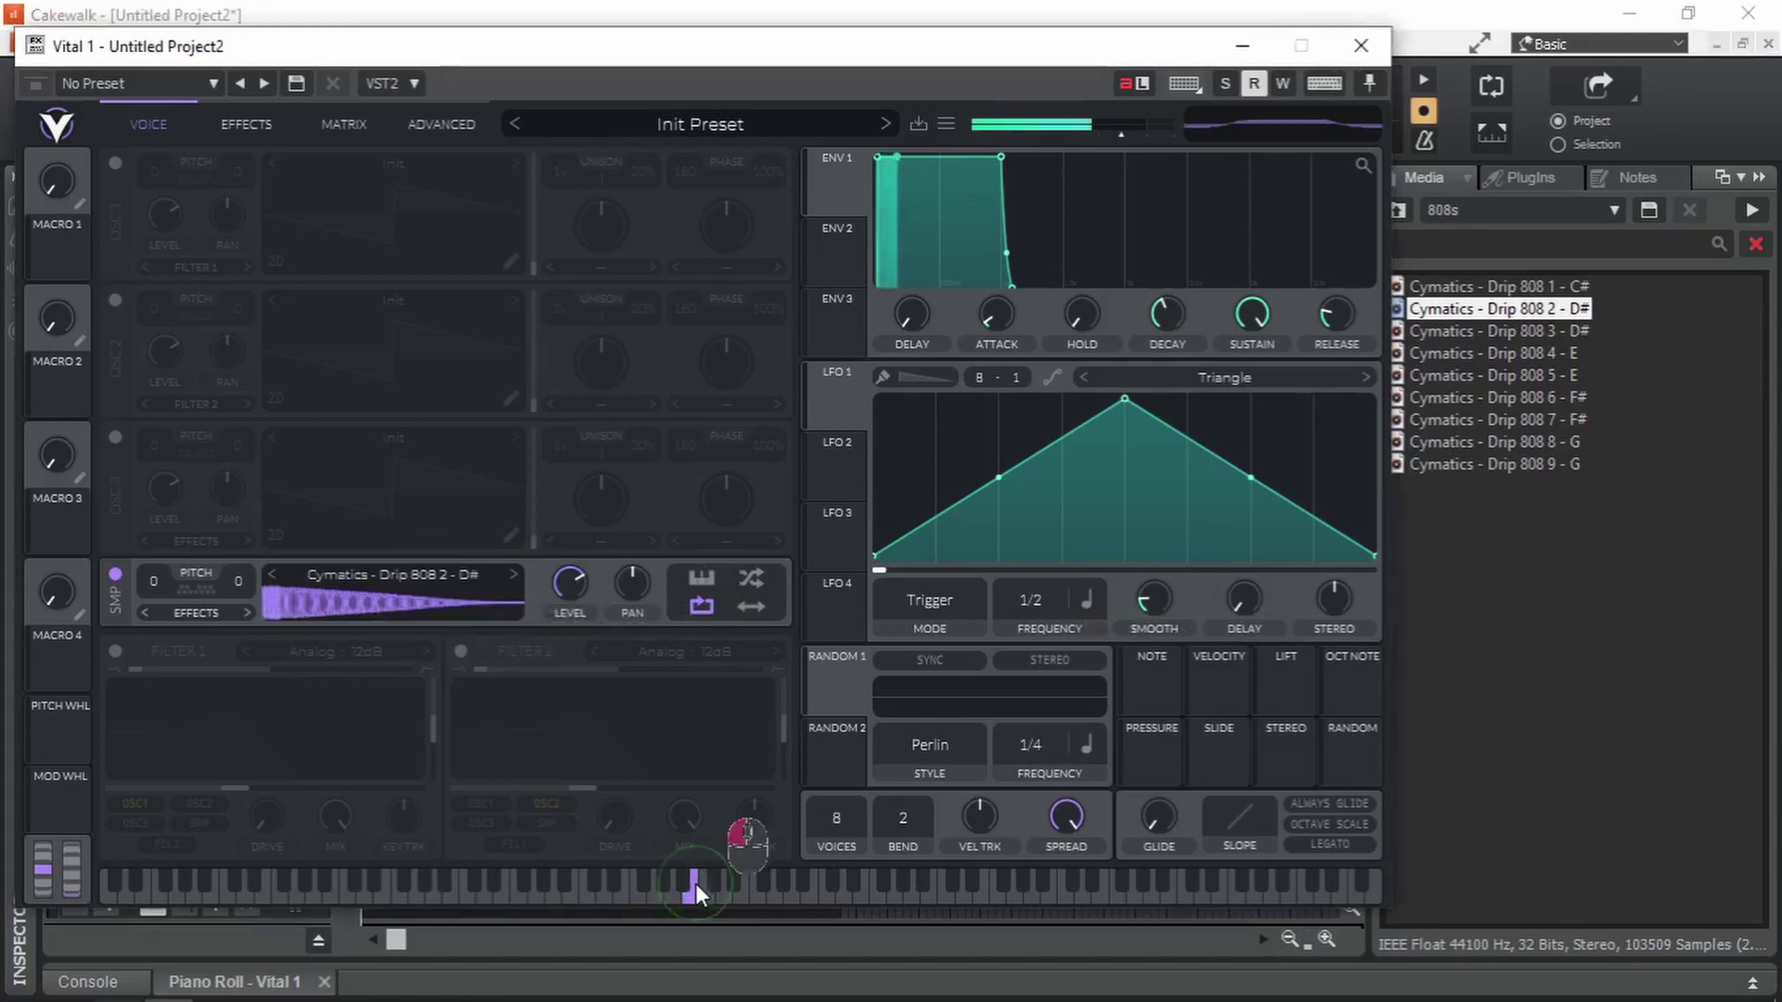
left_click(795, 887)
left_click(506, 889)
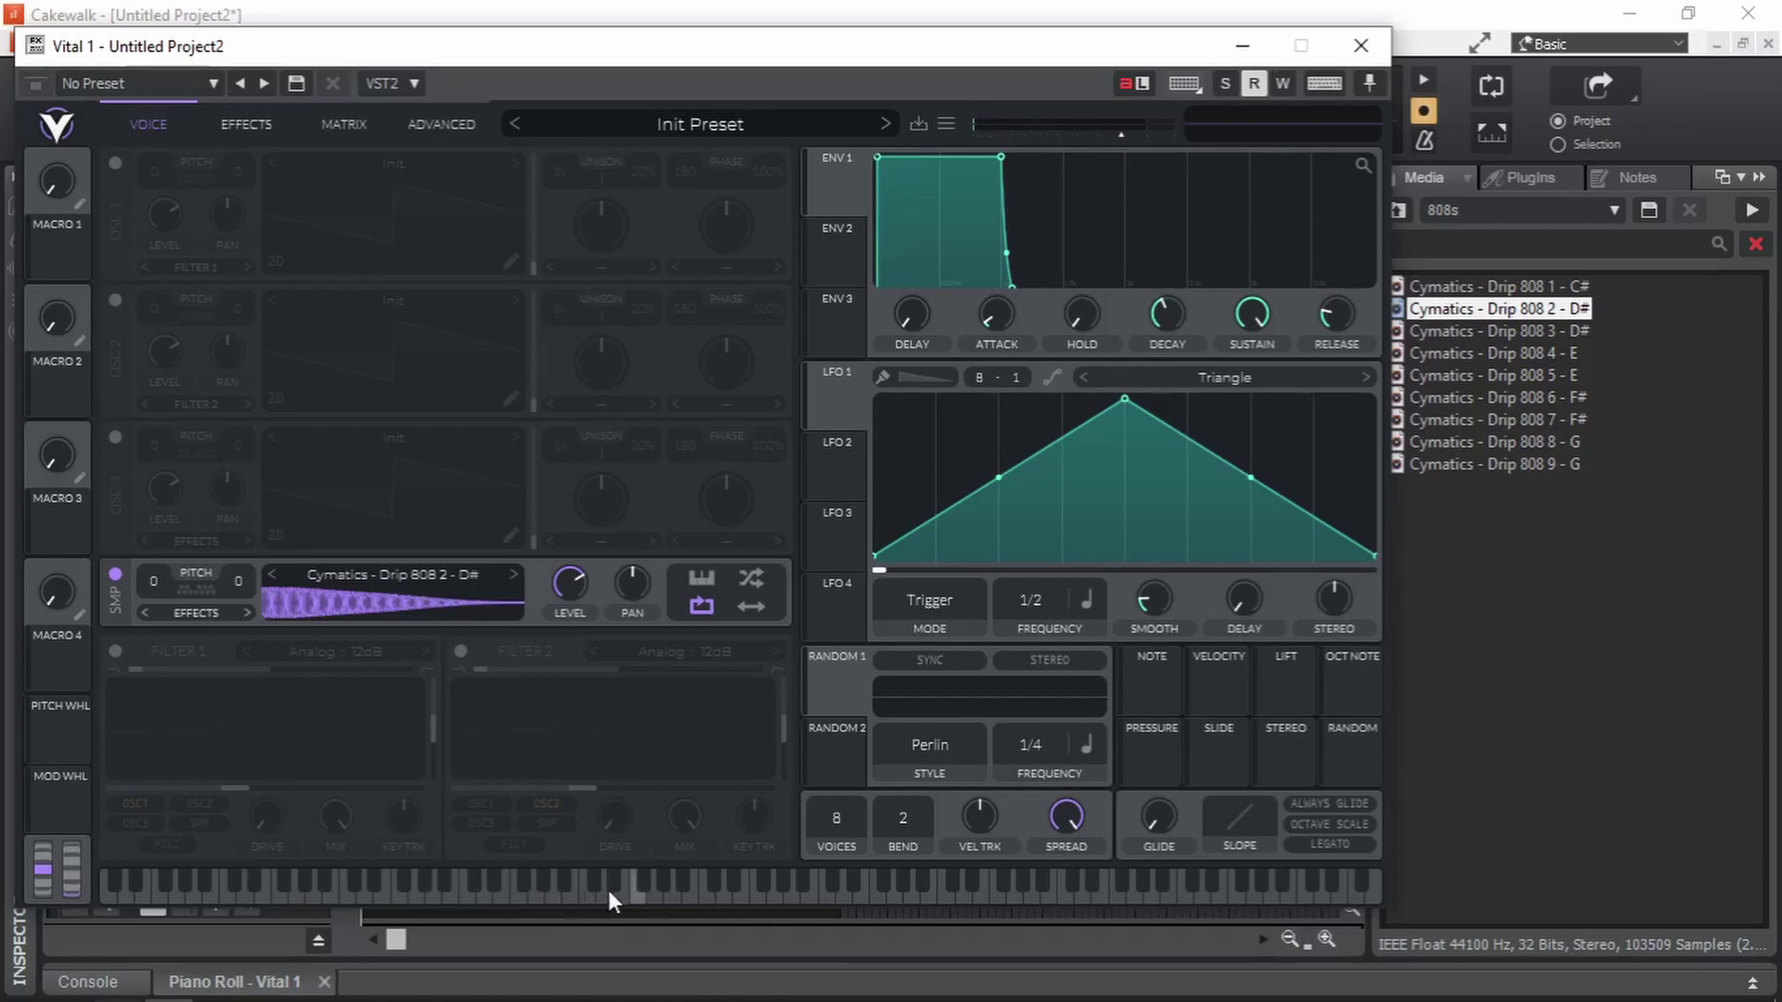
left_click(699, 579)
left_click(717, 899)
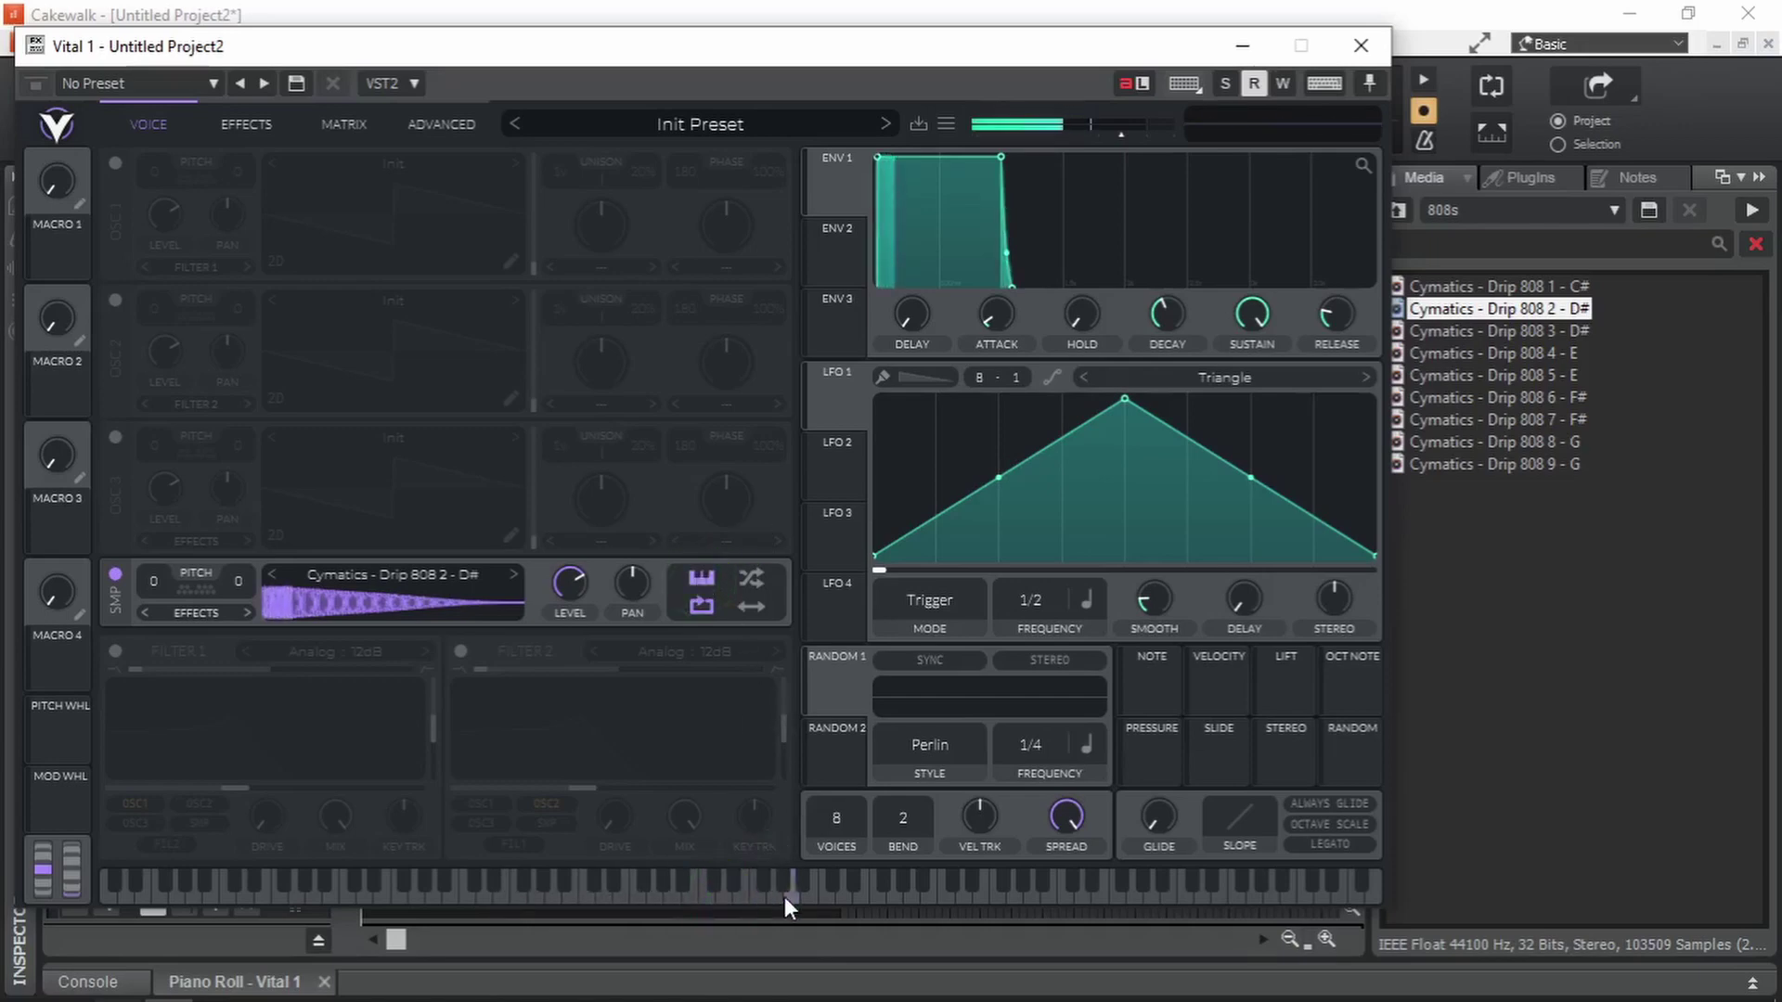
left_click(632, 896)
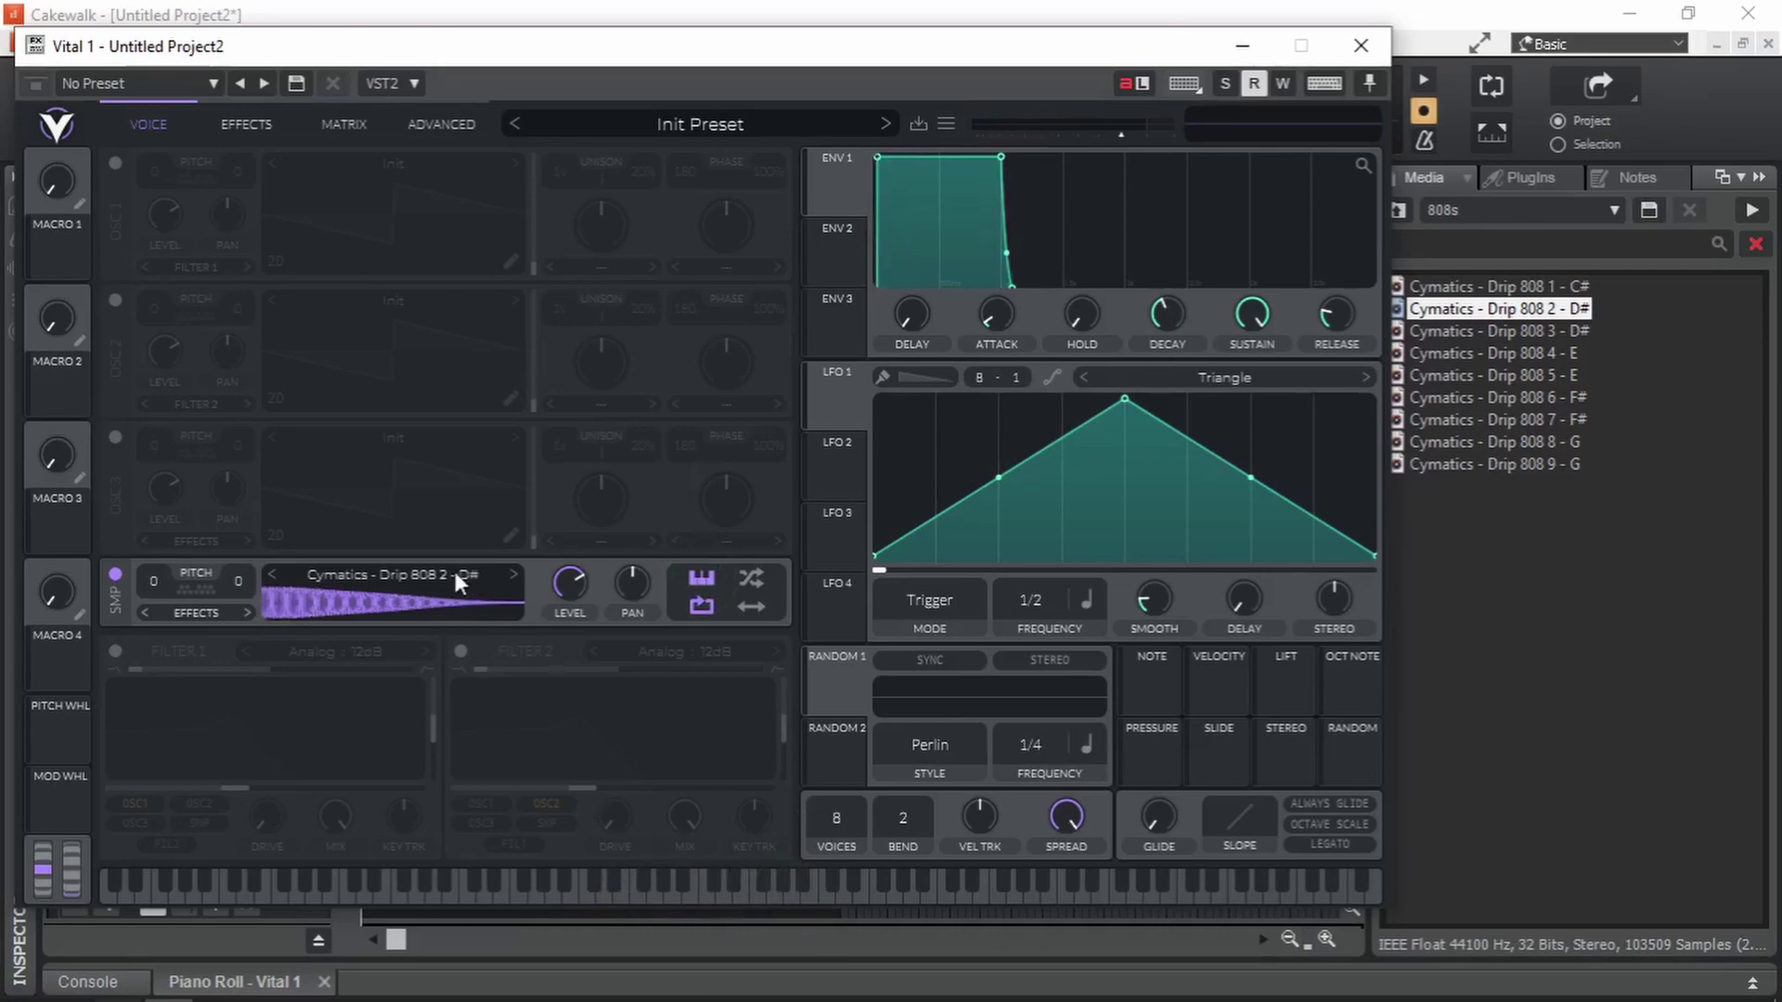
left_click(700, 902)
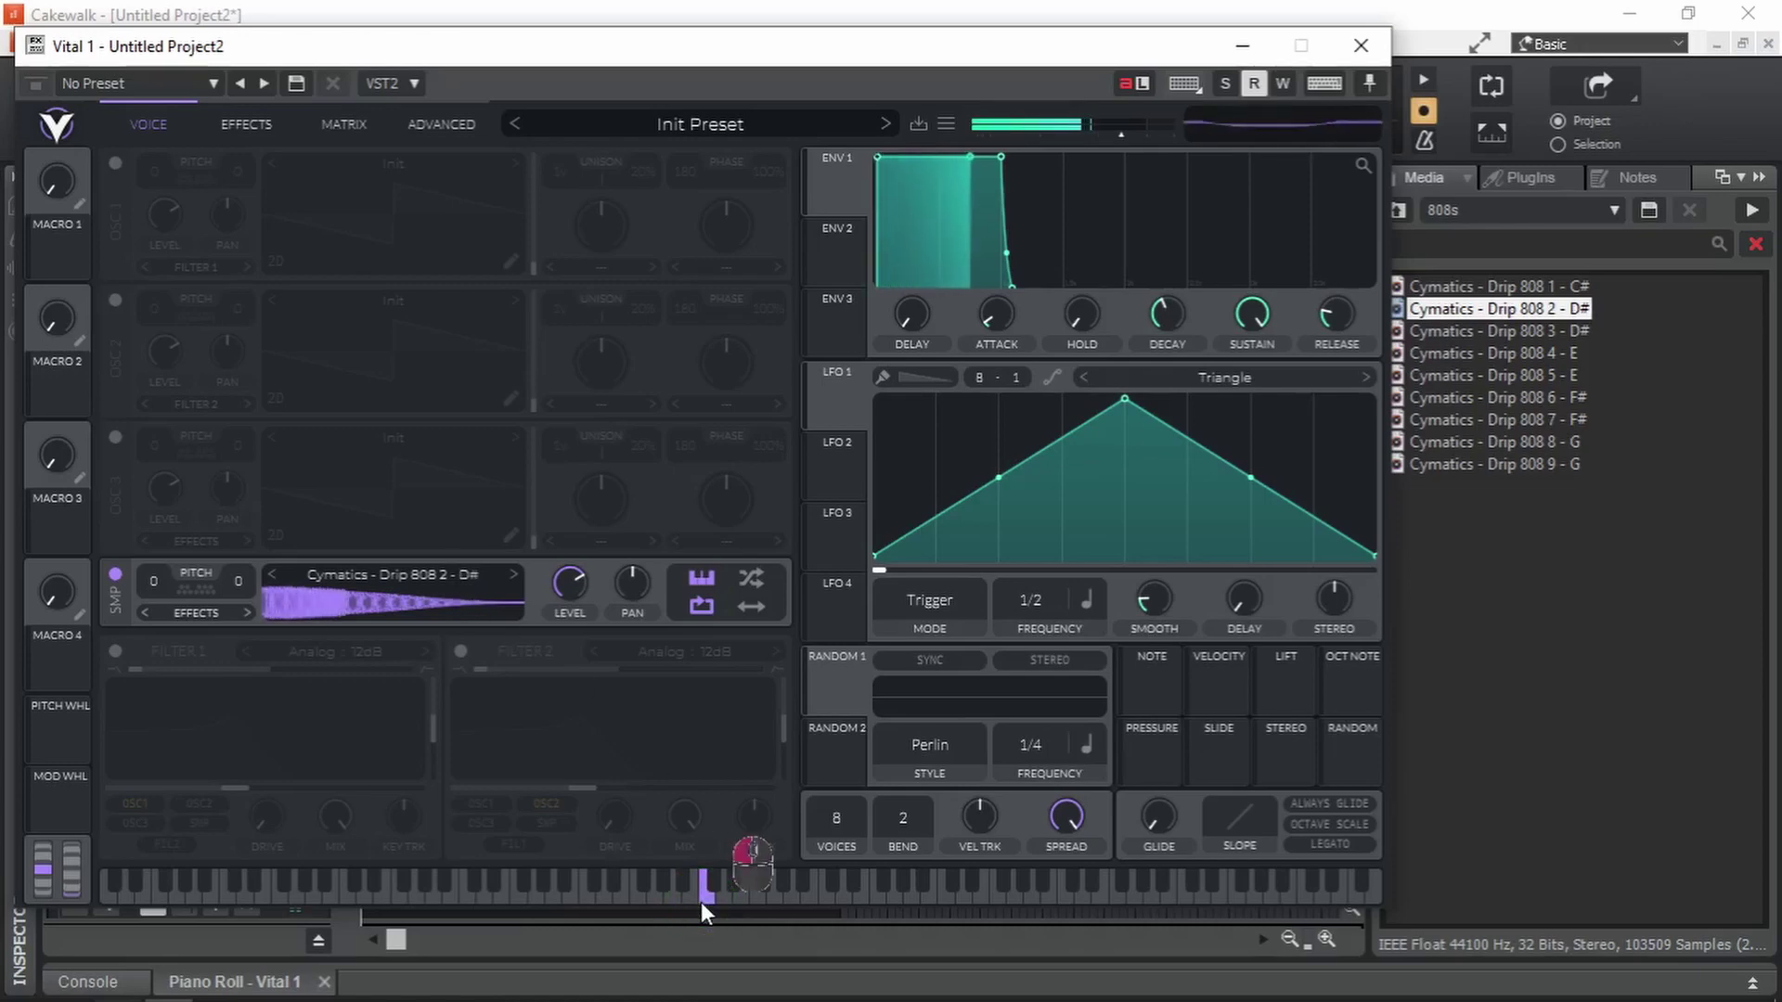
Transpose the sample to -3 and raise Vital's output and sample levels during playback.
left_click(156, 578)
left_click_drag(156, 577, 171, 626)
left_click(707, 894)
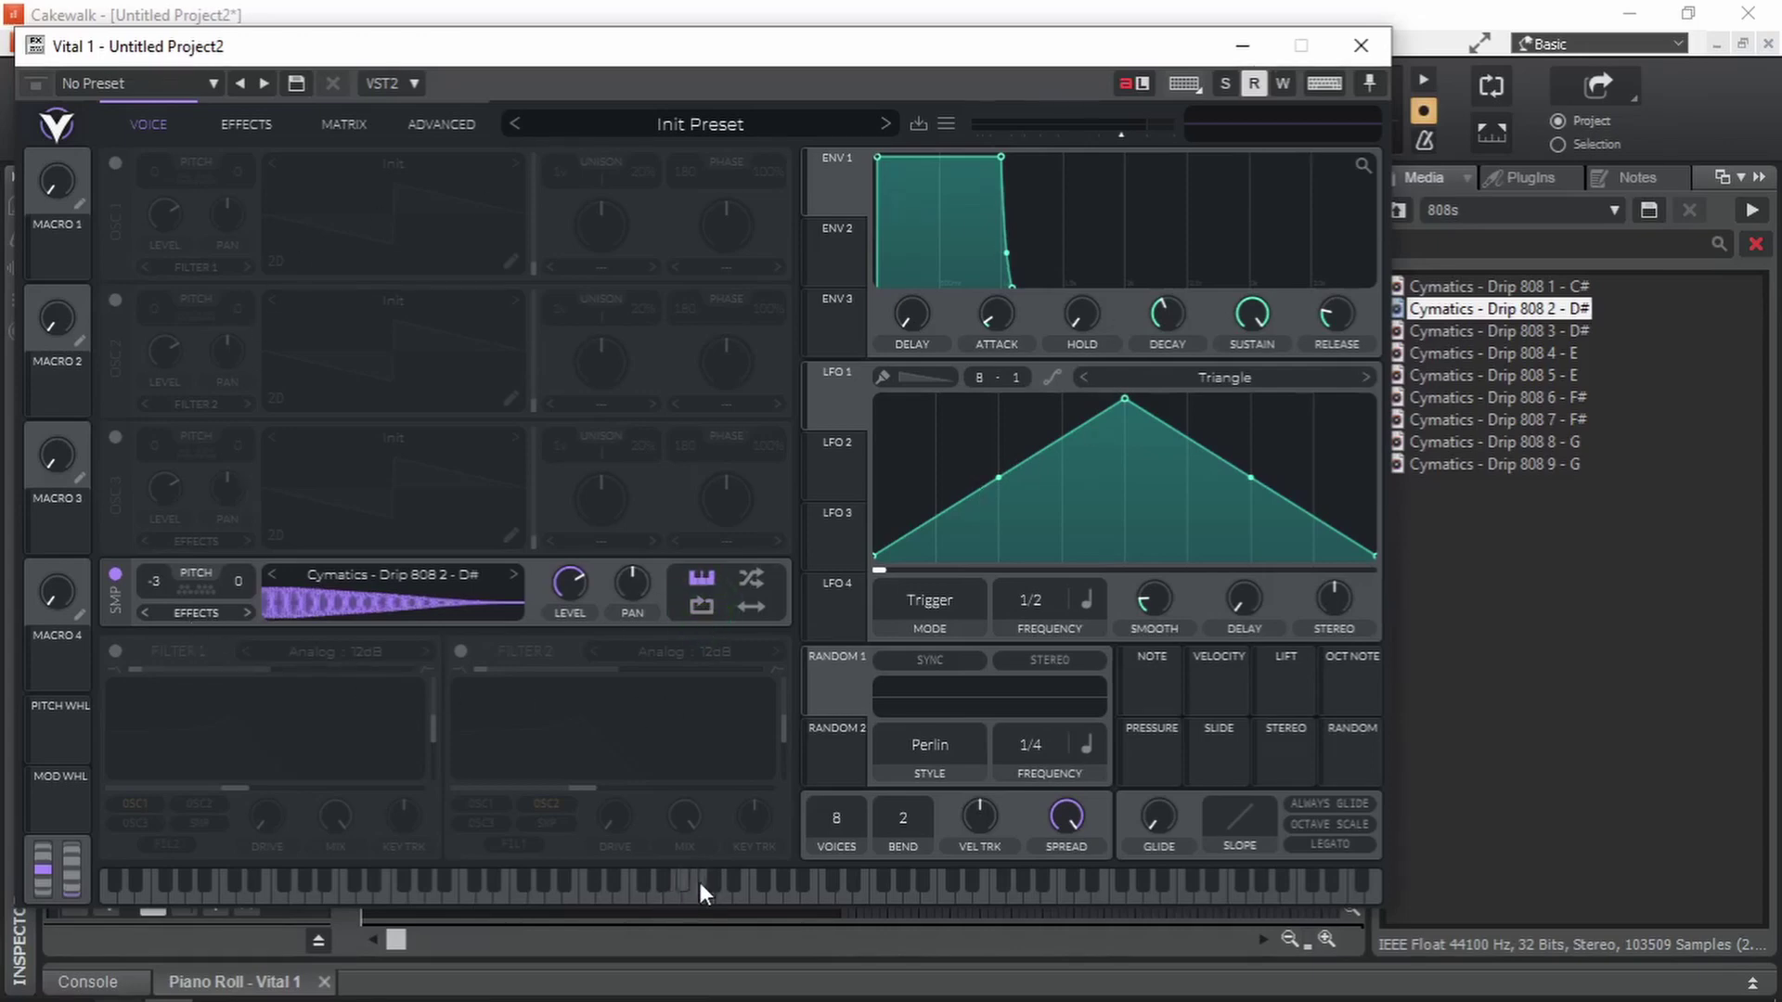
key("space")
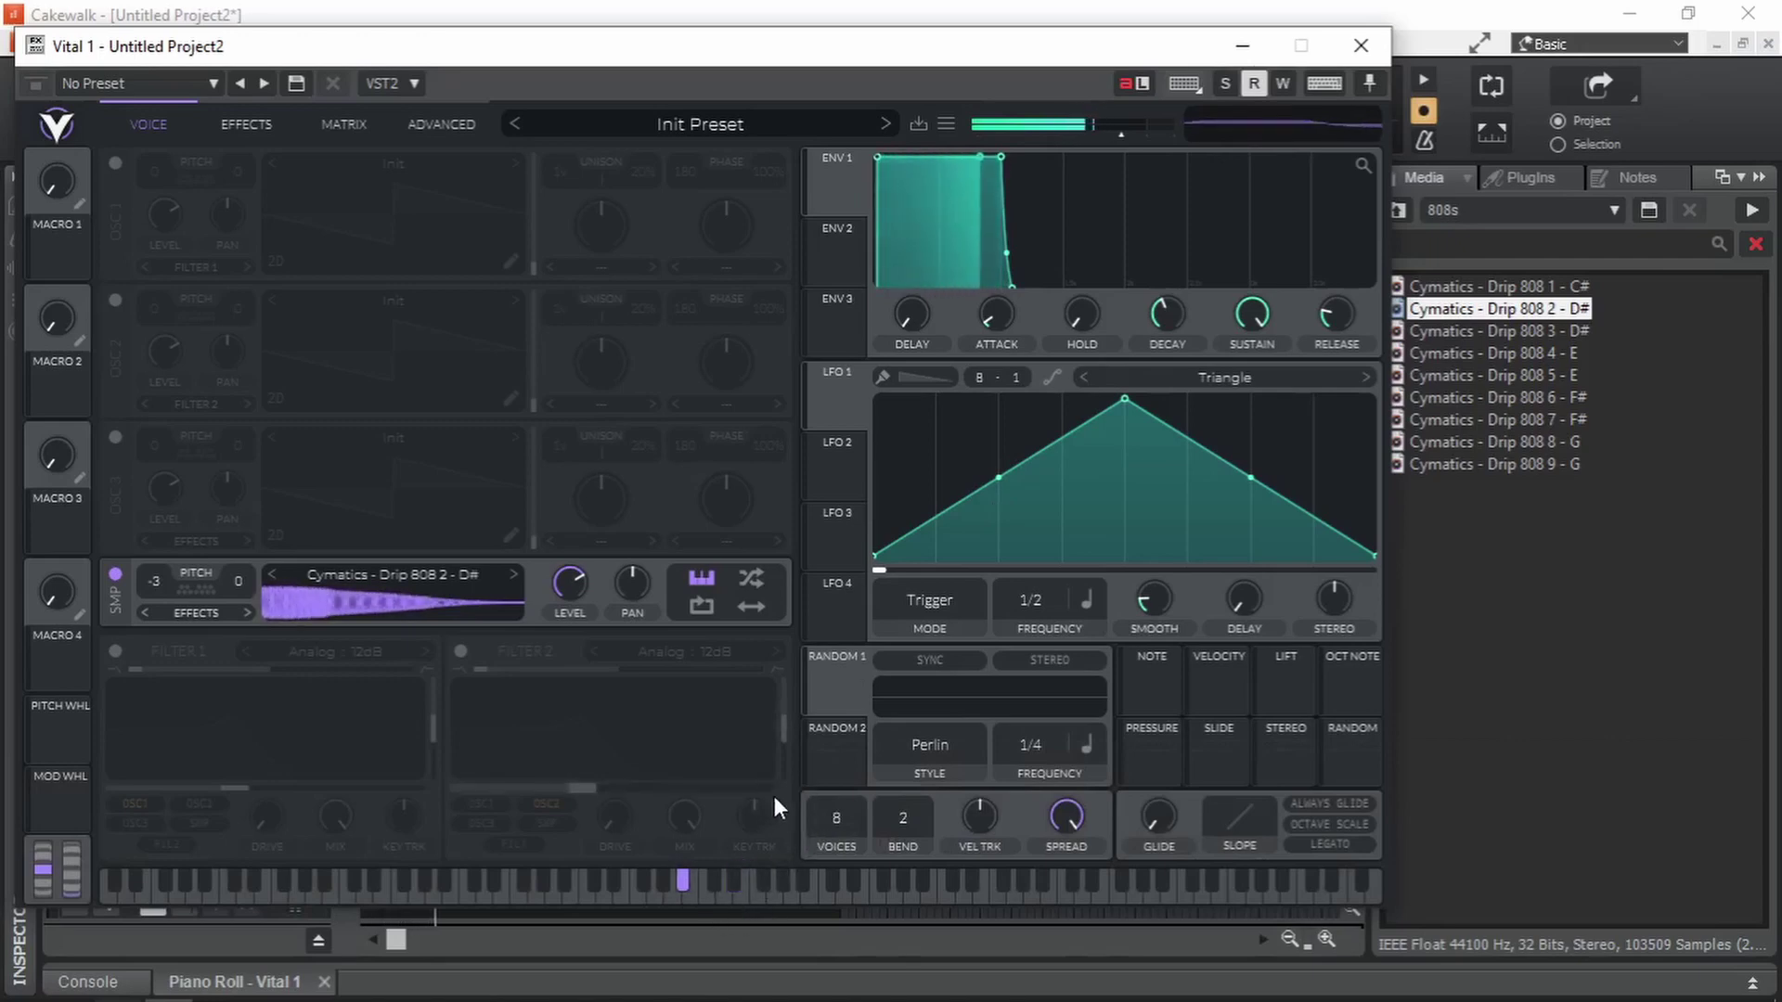
left_click_drag(1120, 135, 1146, 138)
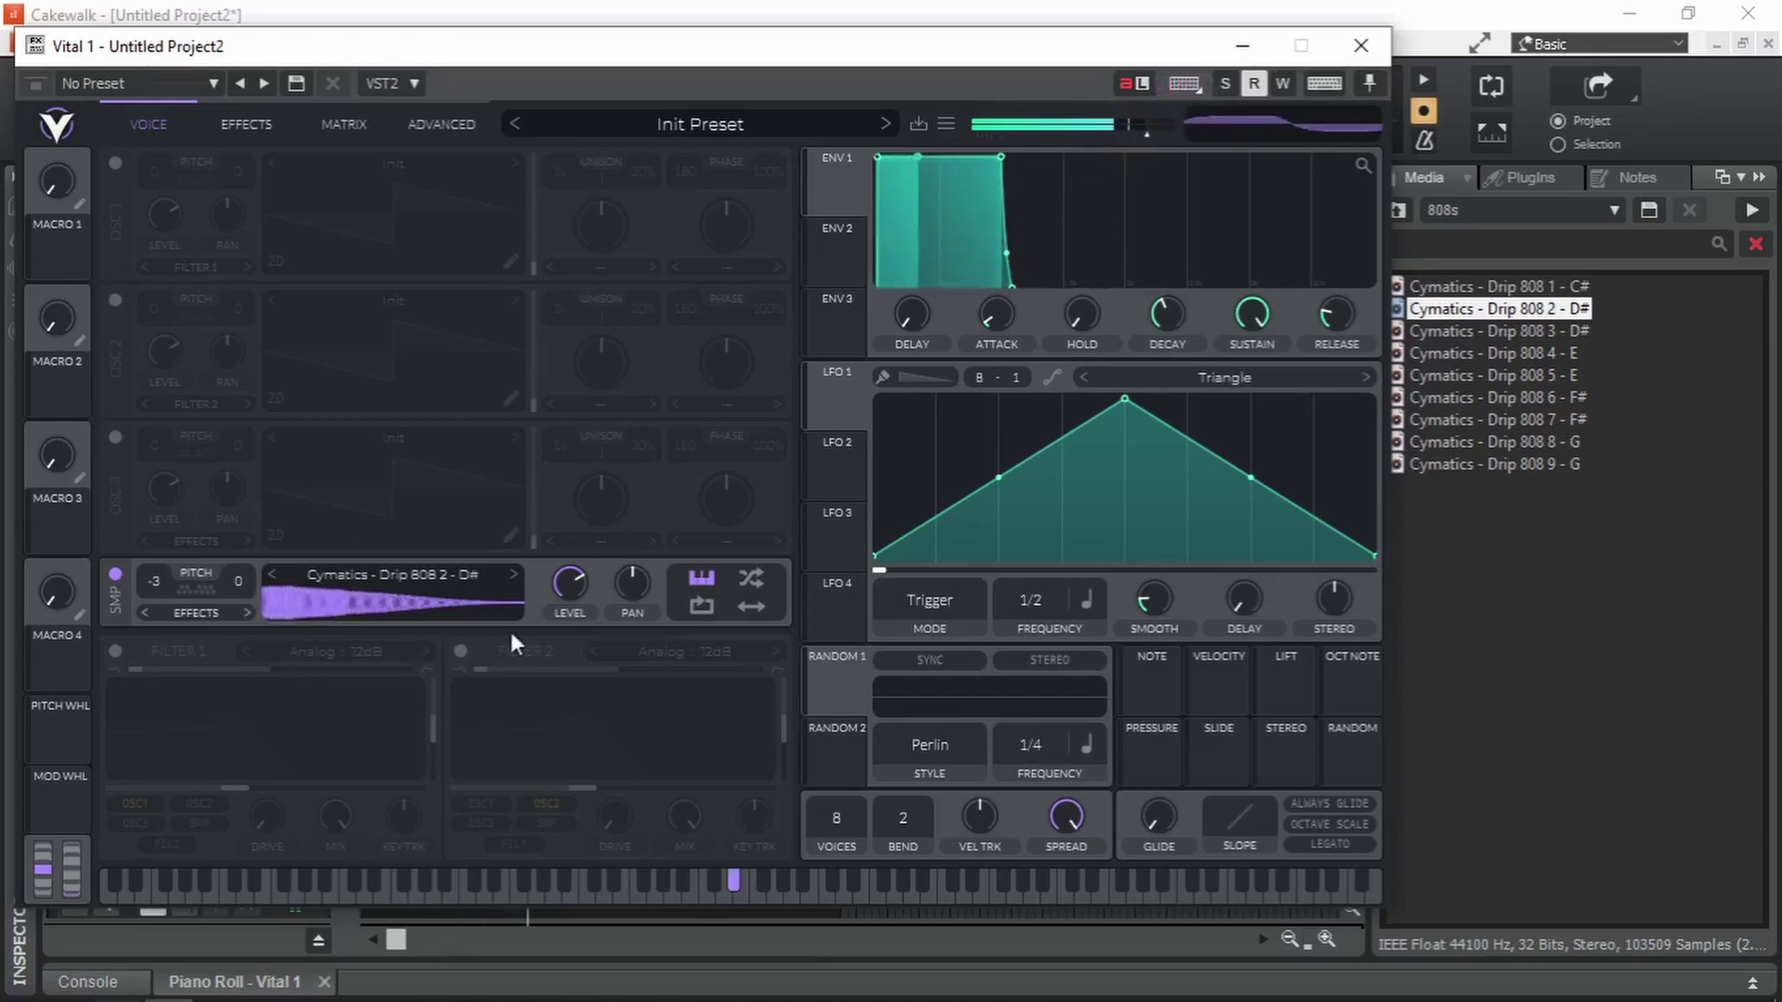
mouse_move(570, 584)
left_mouse_down()
mouse_move(582, 544)
mouse_move(570, 604)
left_mouse_up()
key("space")
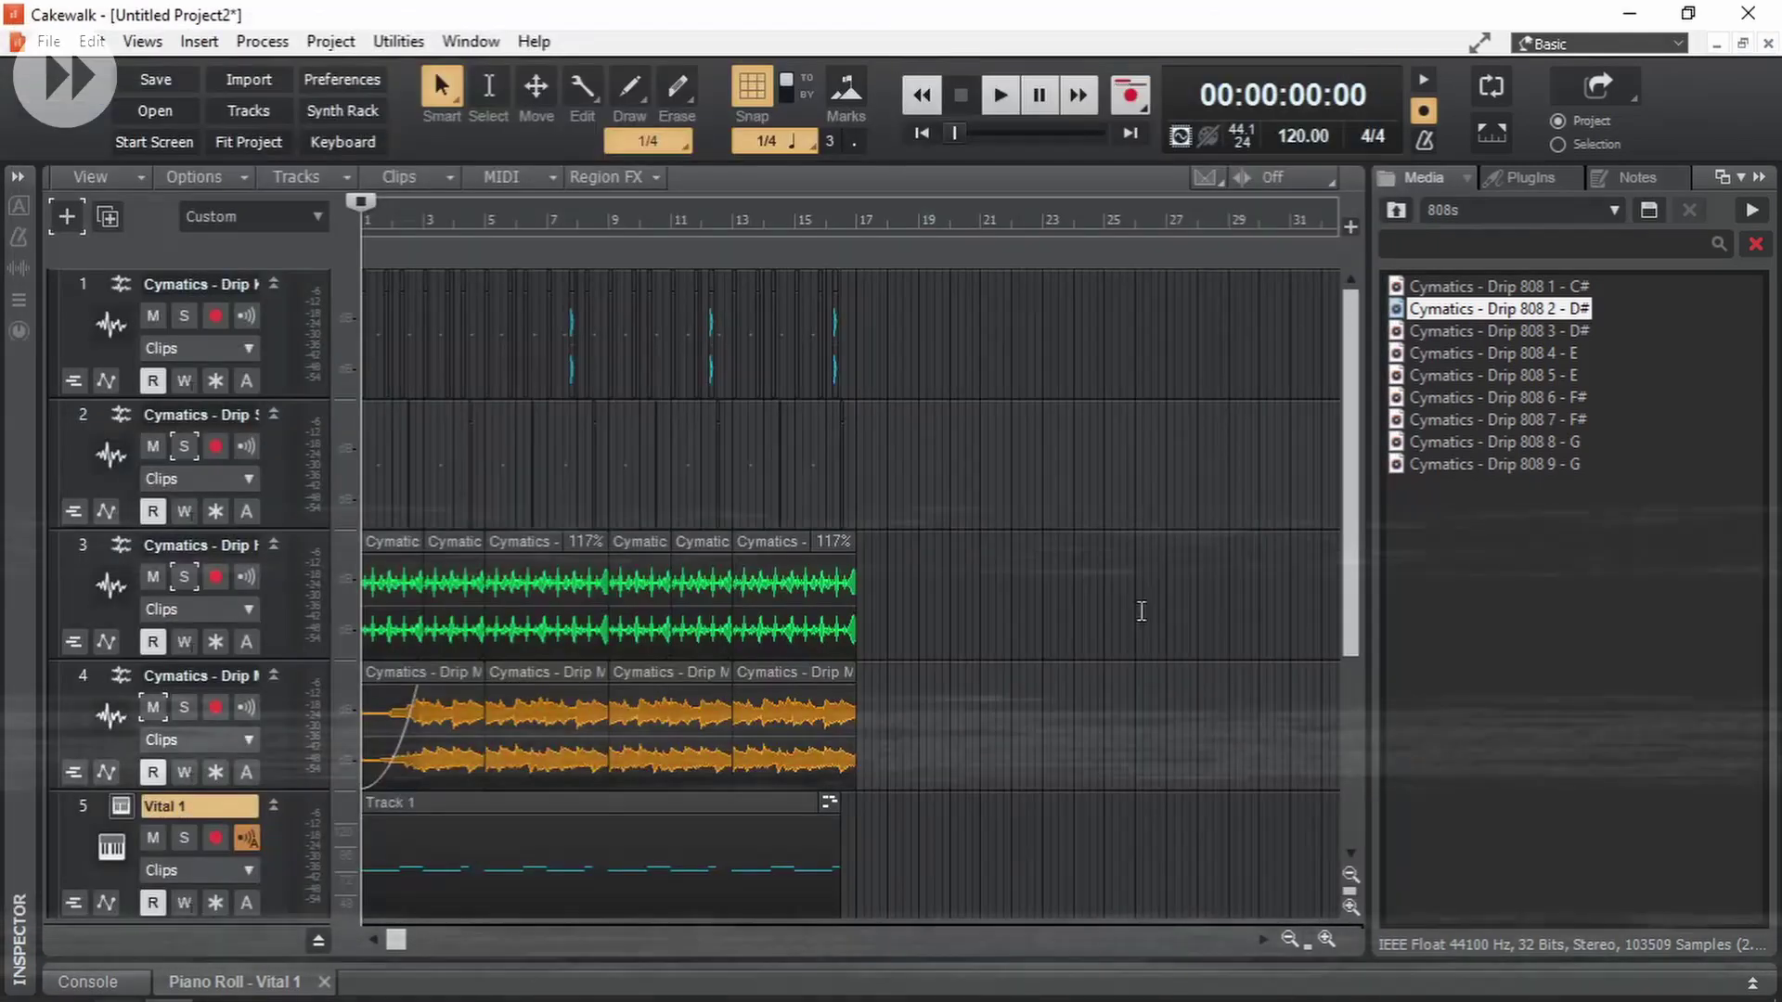
Insert Momentum from the Sampler instruments as a soft synth on a new track.
left_click(1398, 684)
double_click(1505, 800)
left_click(1171, 270)
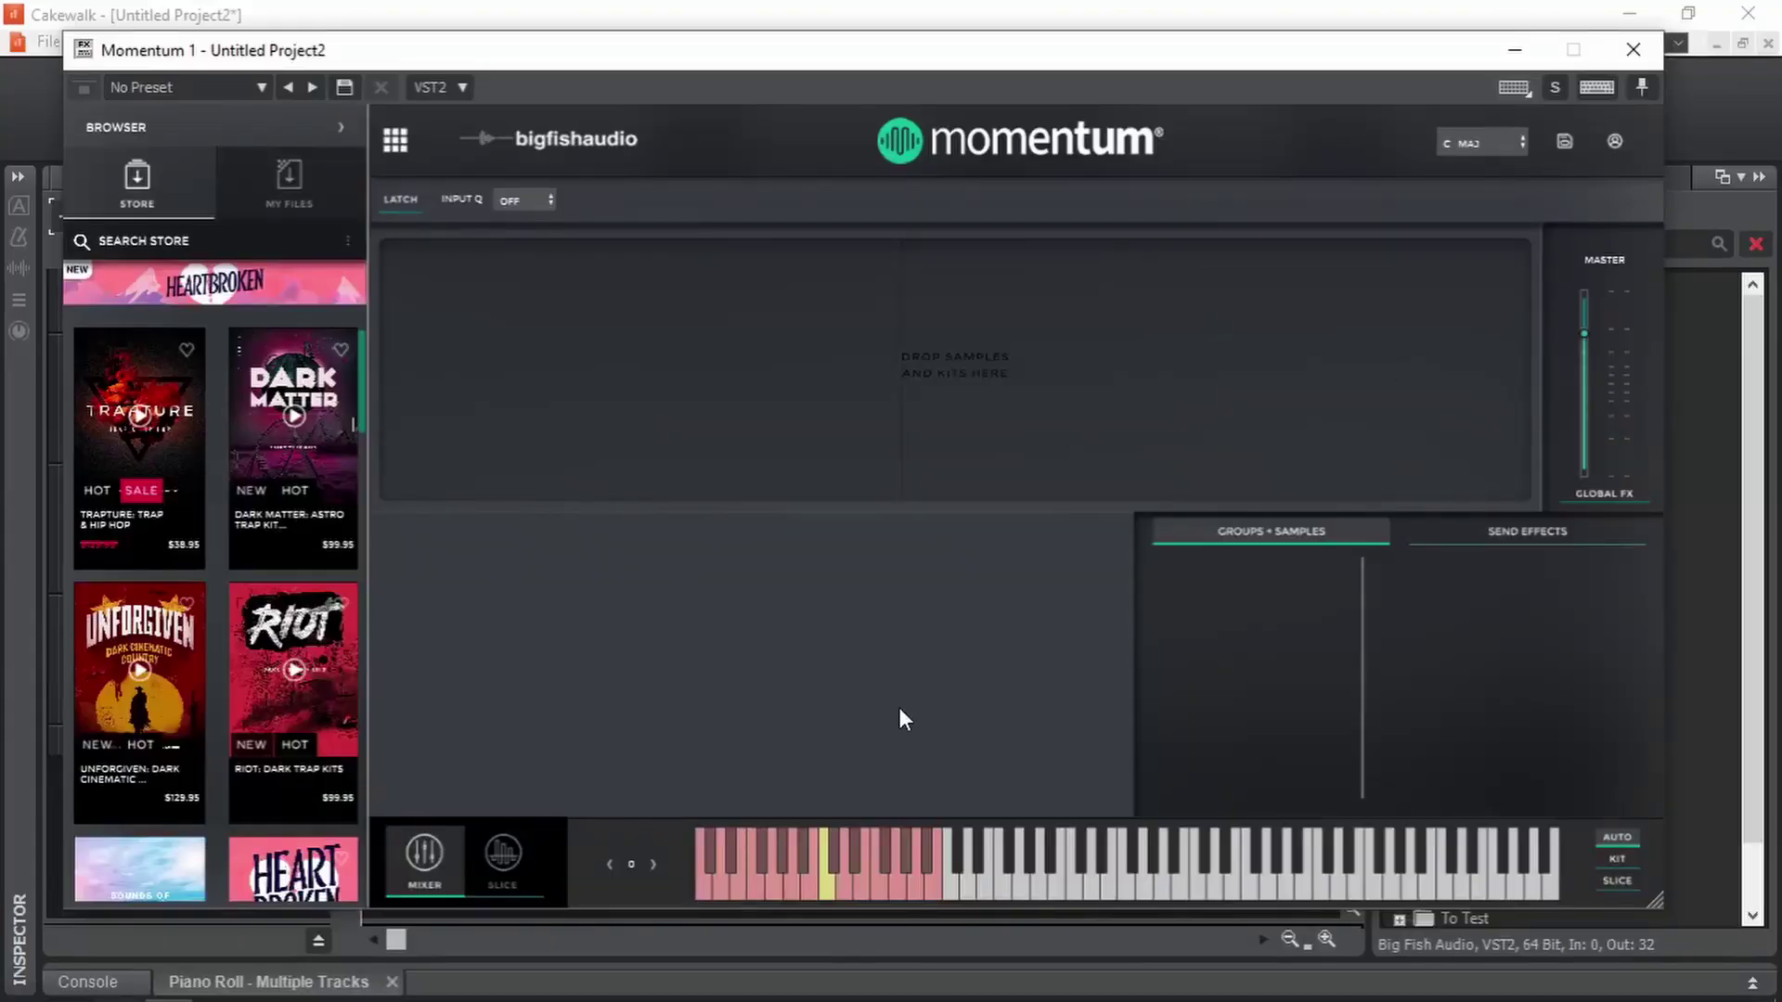
Hide Momentum's store browser, shrink and reposition its window, and show the 808s media folder.
left_click(342, 127)
left_click_drag(1536, 989, 1351, 896)
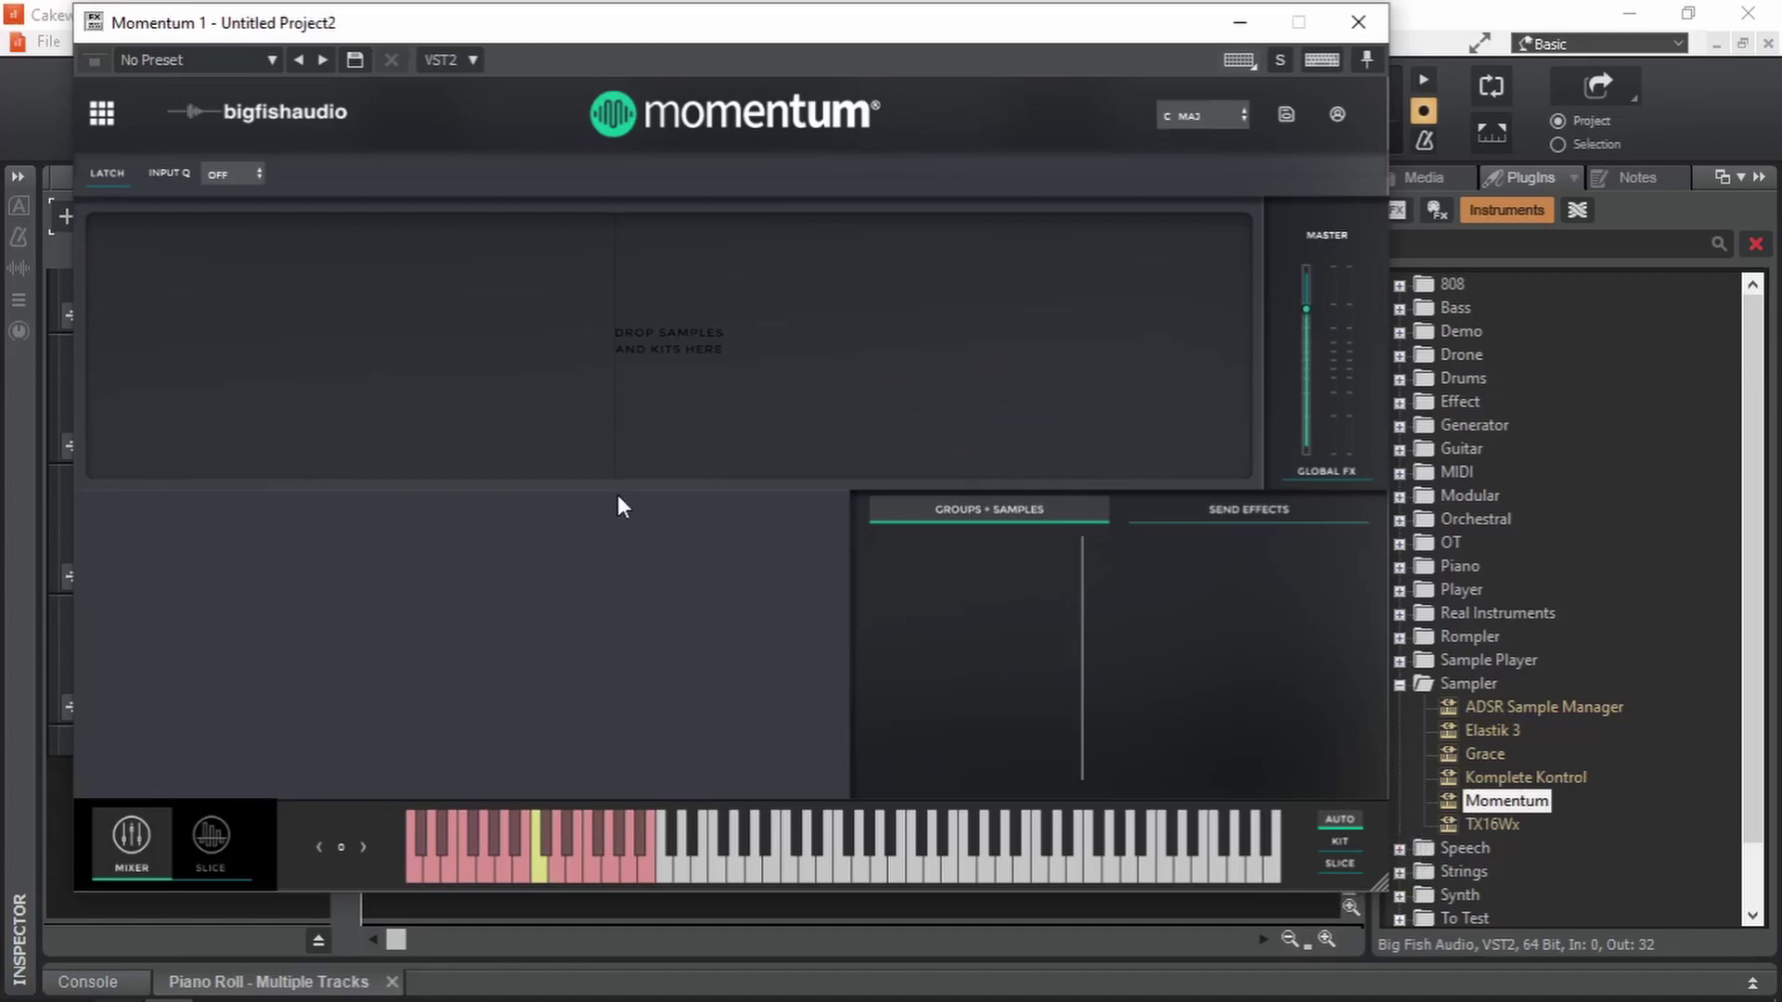
left_click_drag(943, 35, 821, 54)
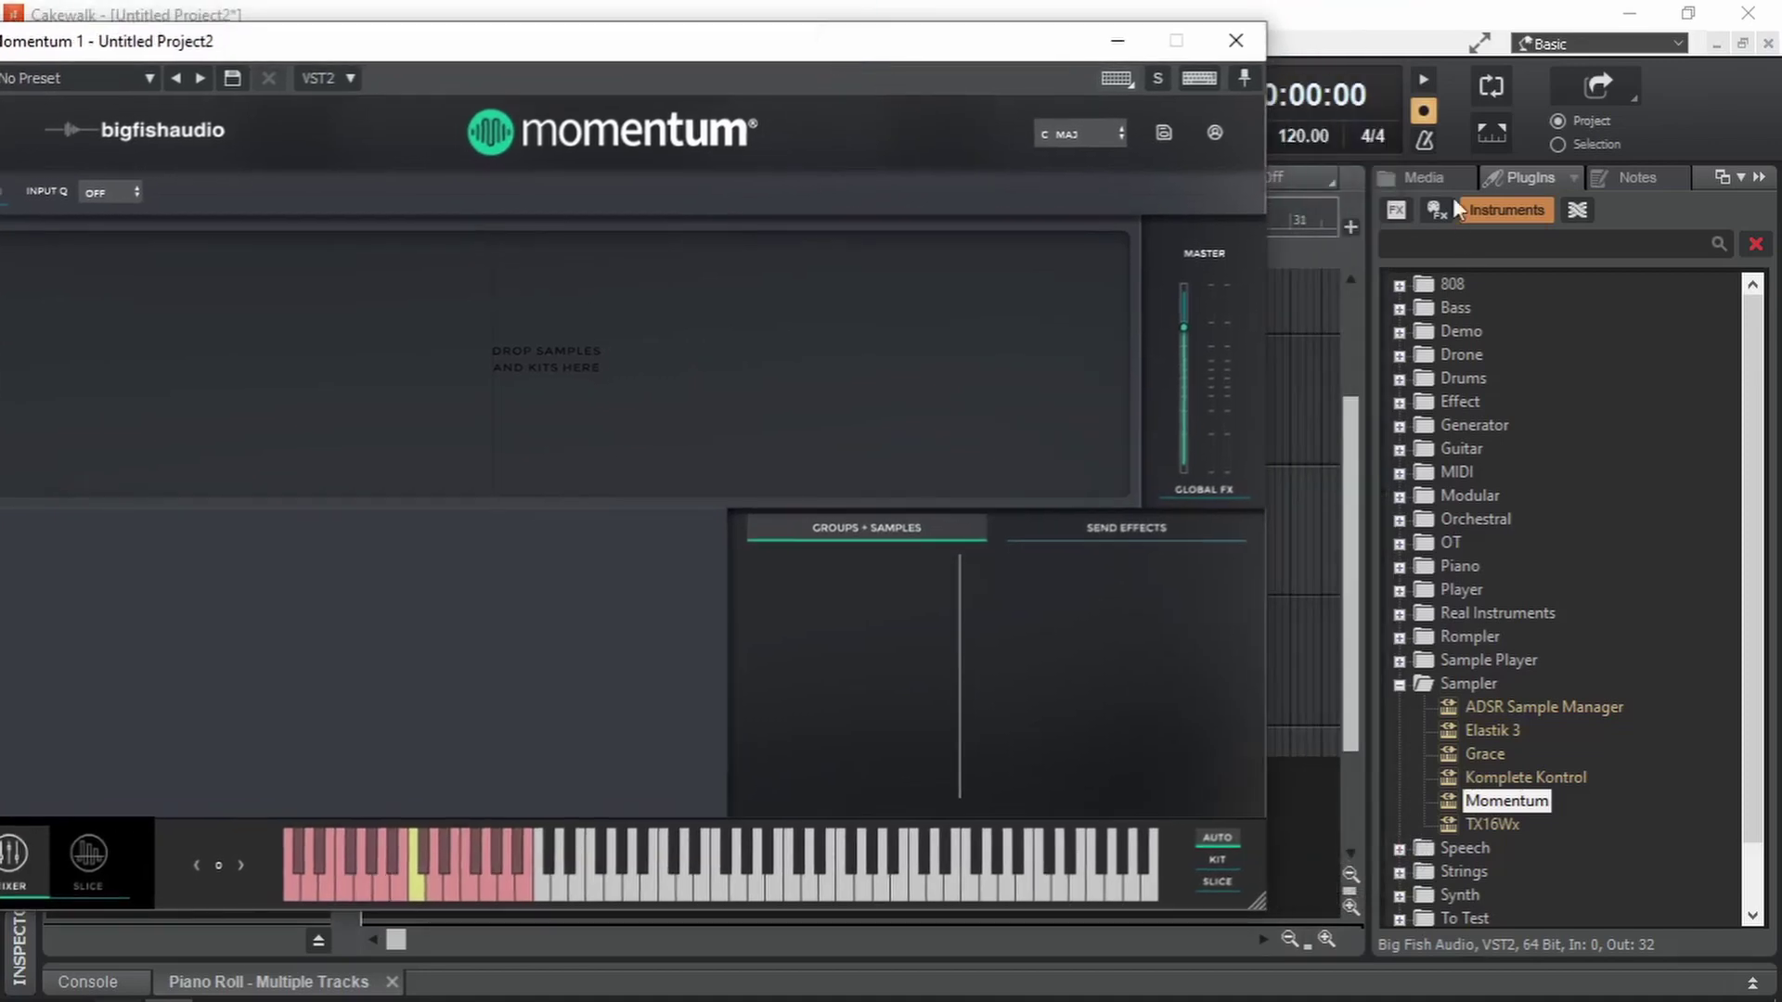
left_click(1423, 177)
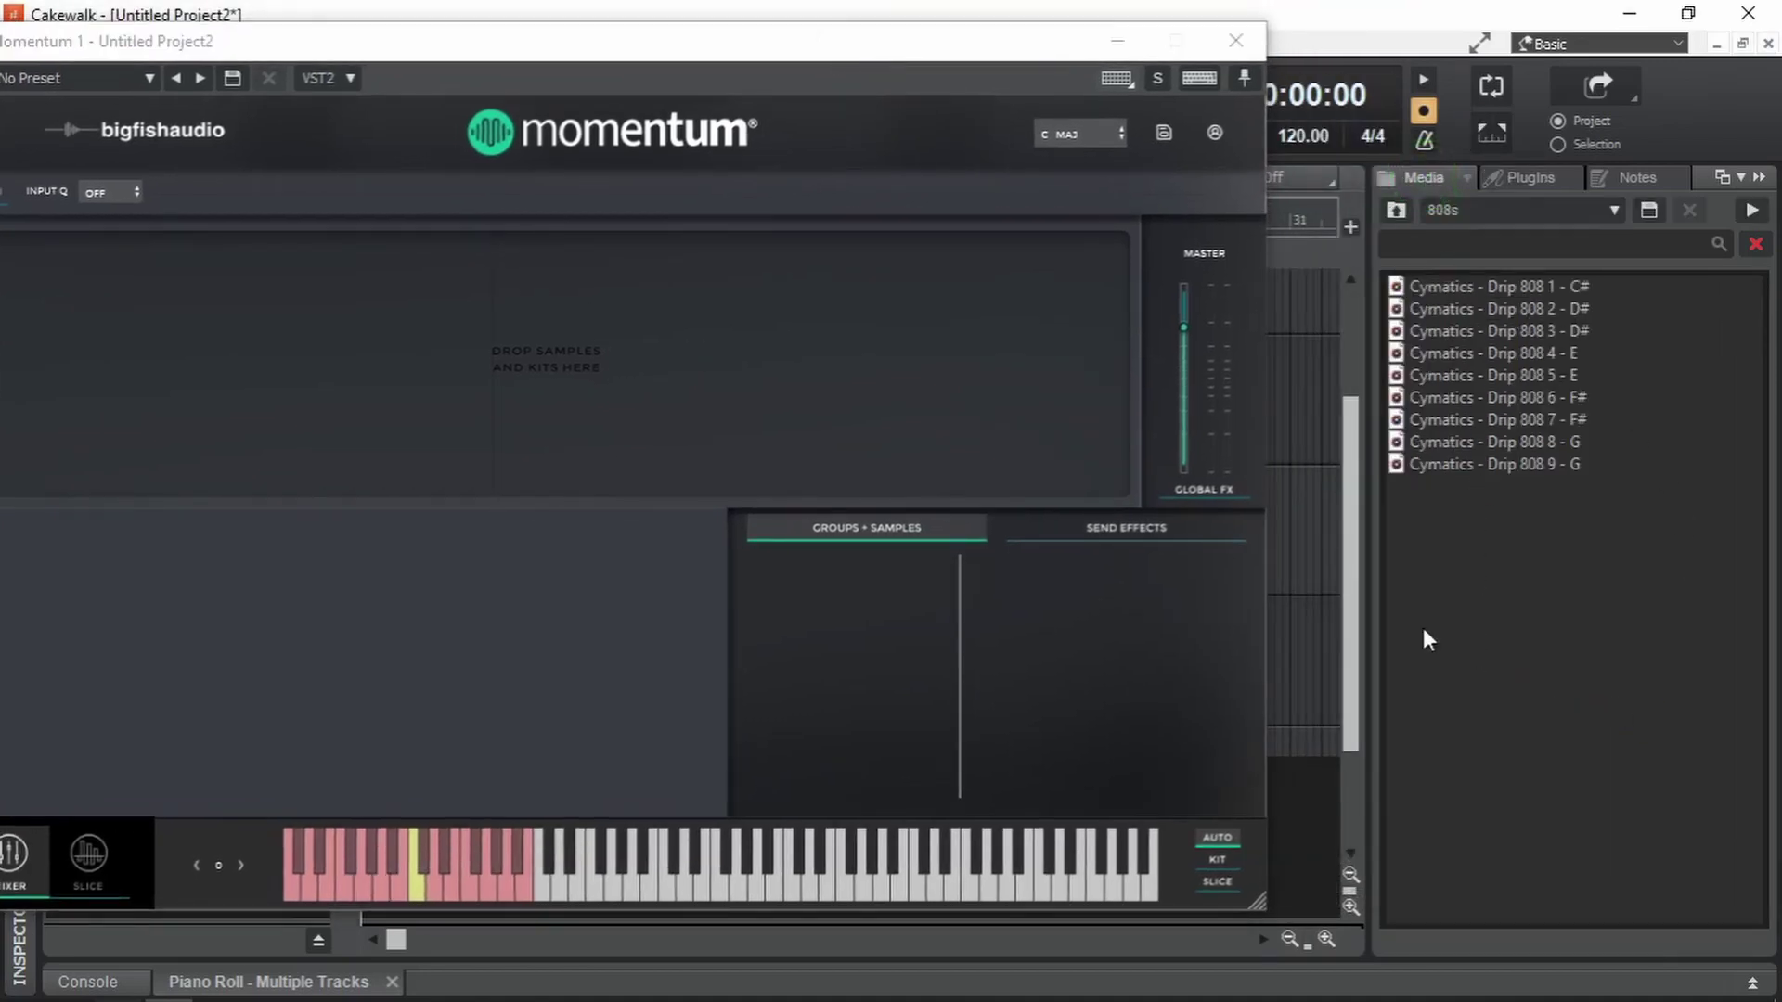
left_click_drag(342, 61, 1144, 56)
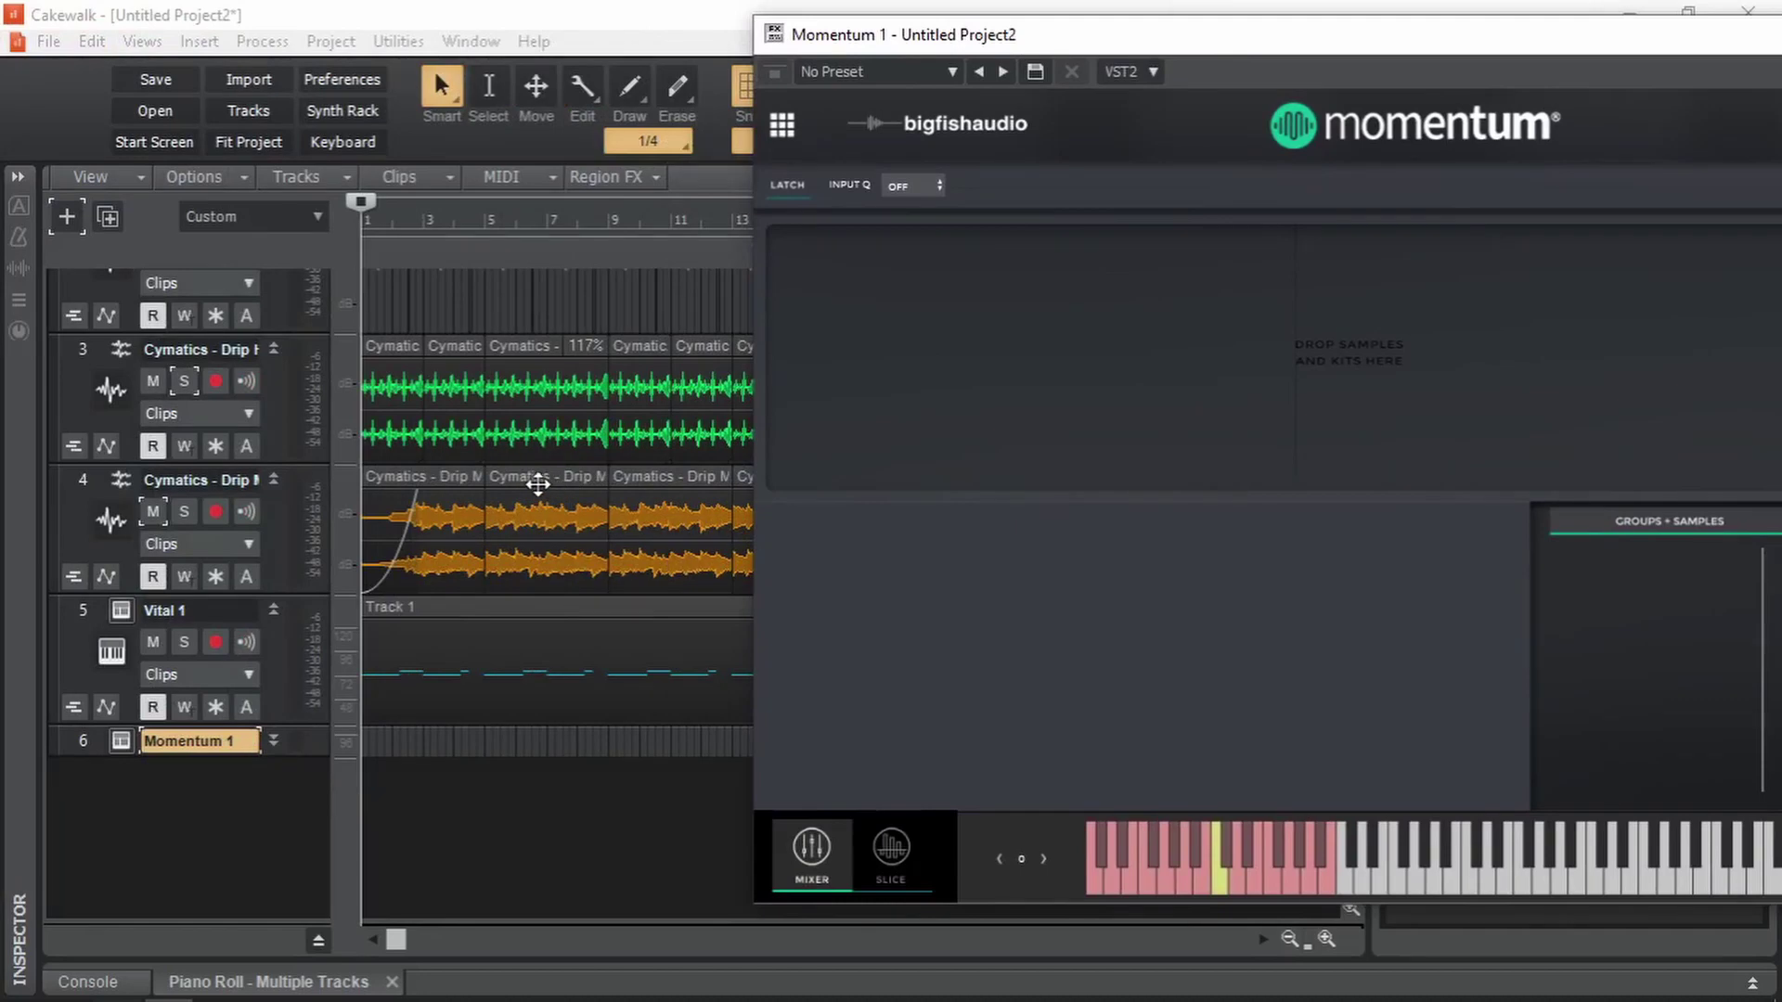
Load track 4's Drip Melody Loop 1 clip into Momentum and cut it into slices.
left_click_drag(533, 483, 1130, 343)
left_click_drag(1188, 34, 572, 34)
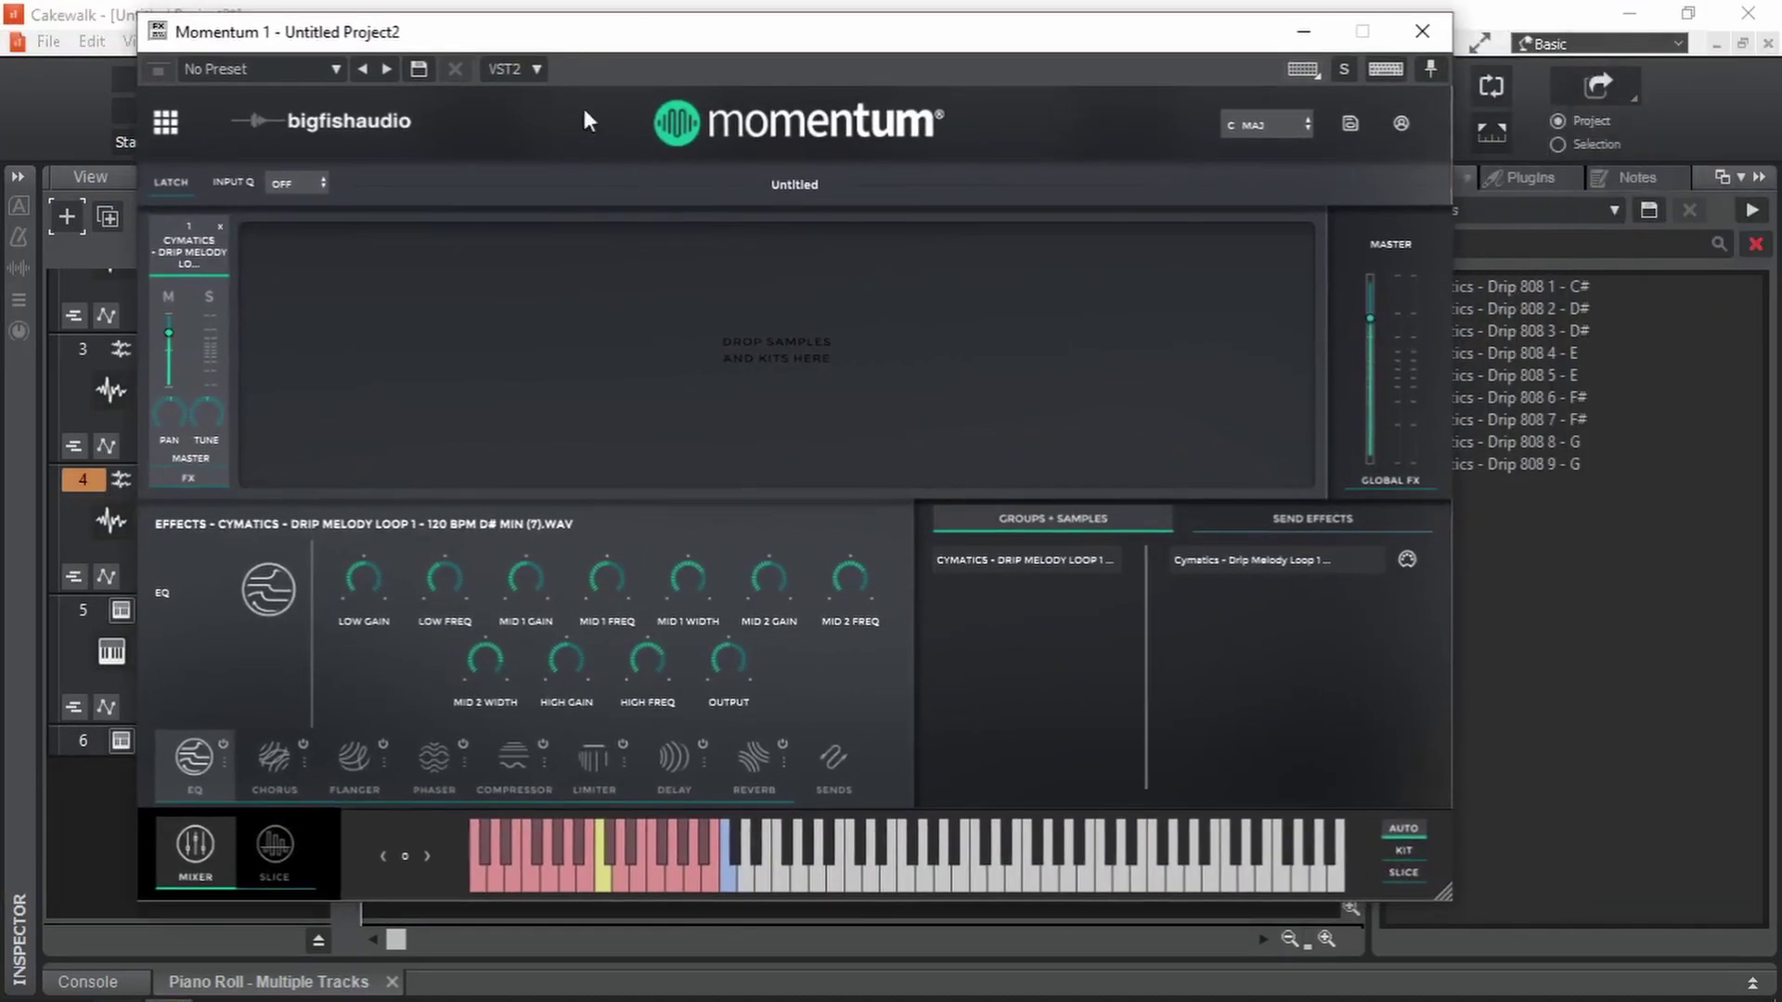
left_click(1249, 561)
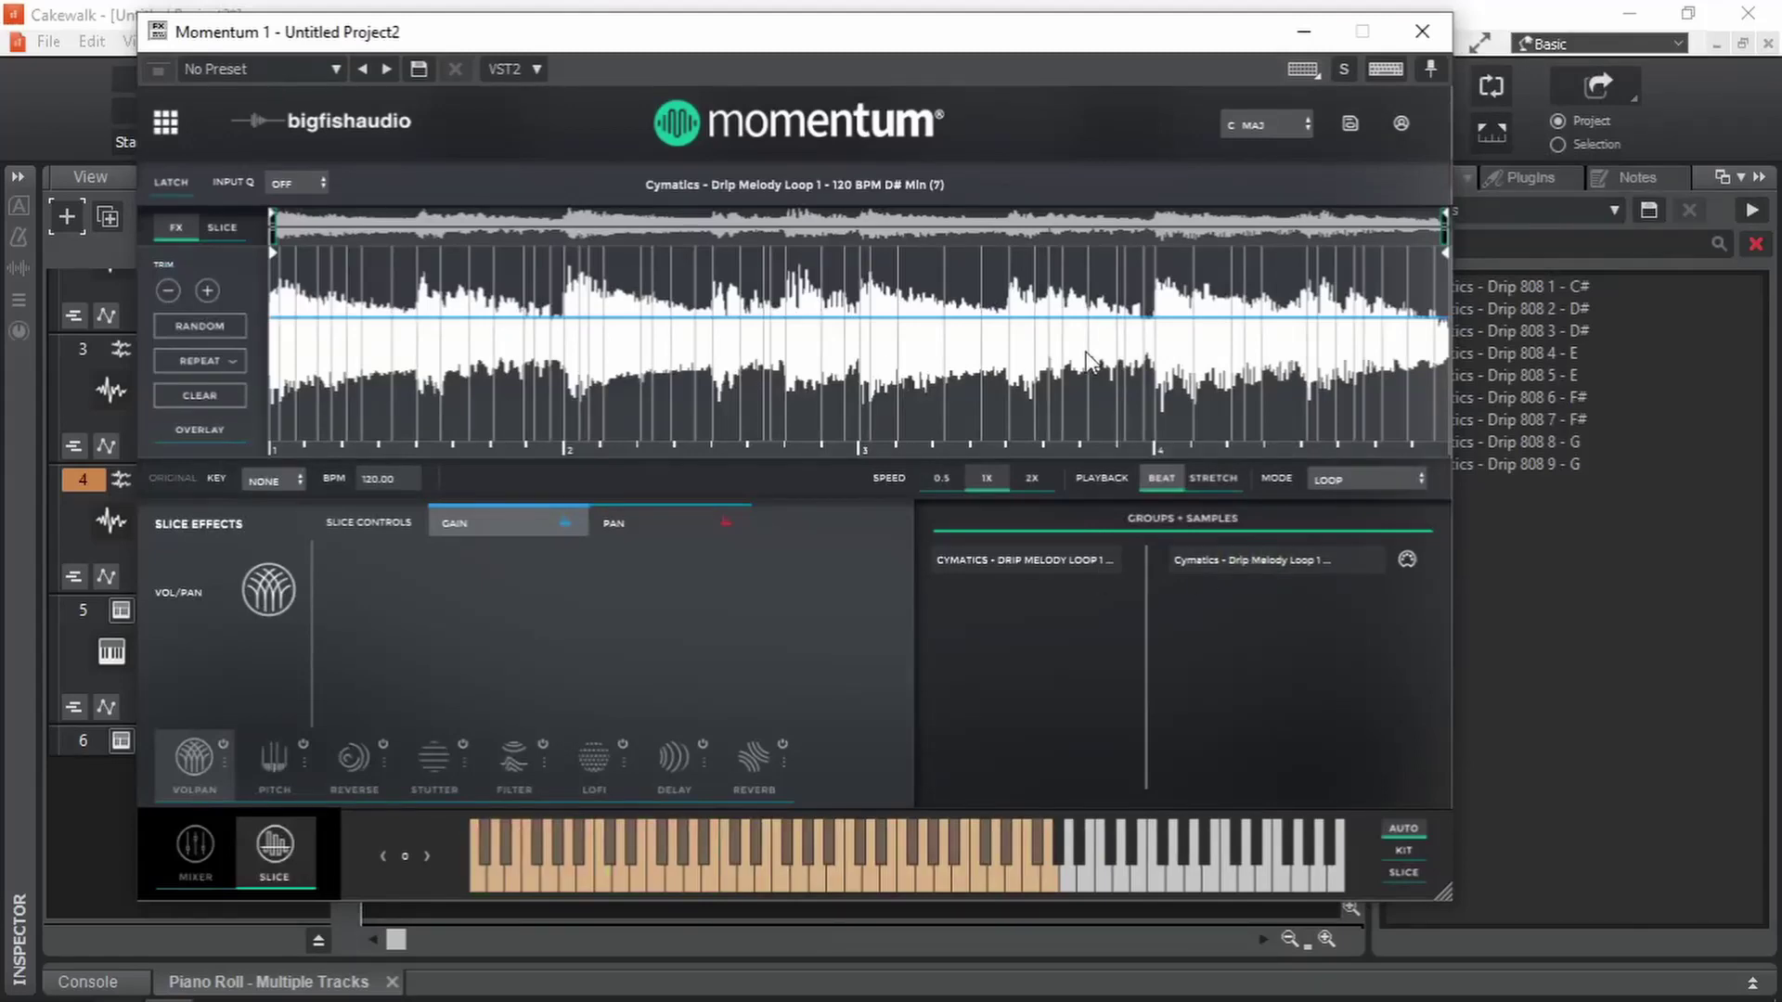
left_click_drag(755, 35, 805, 63)
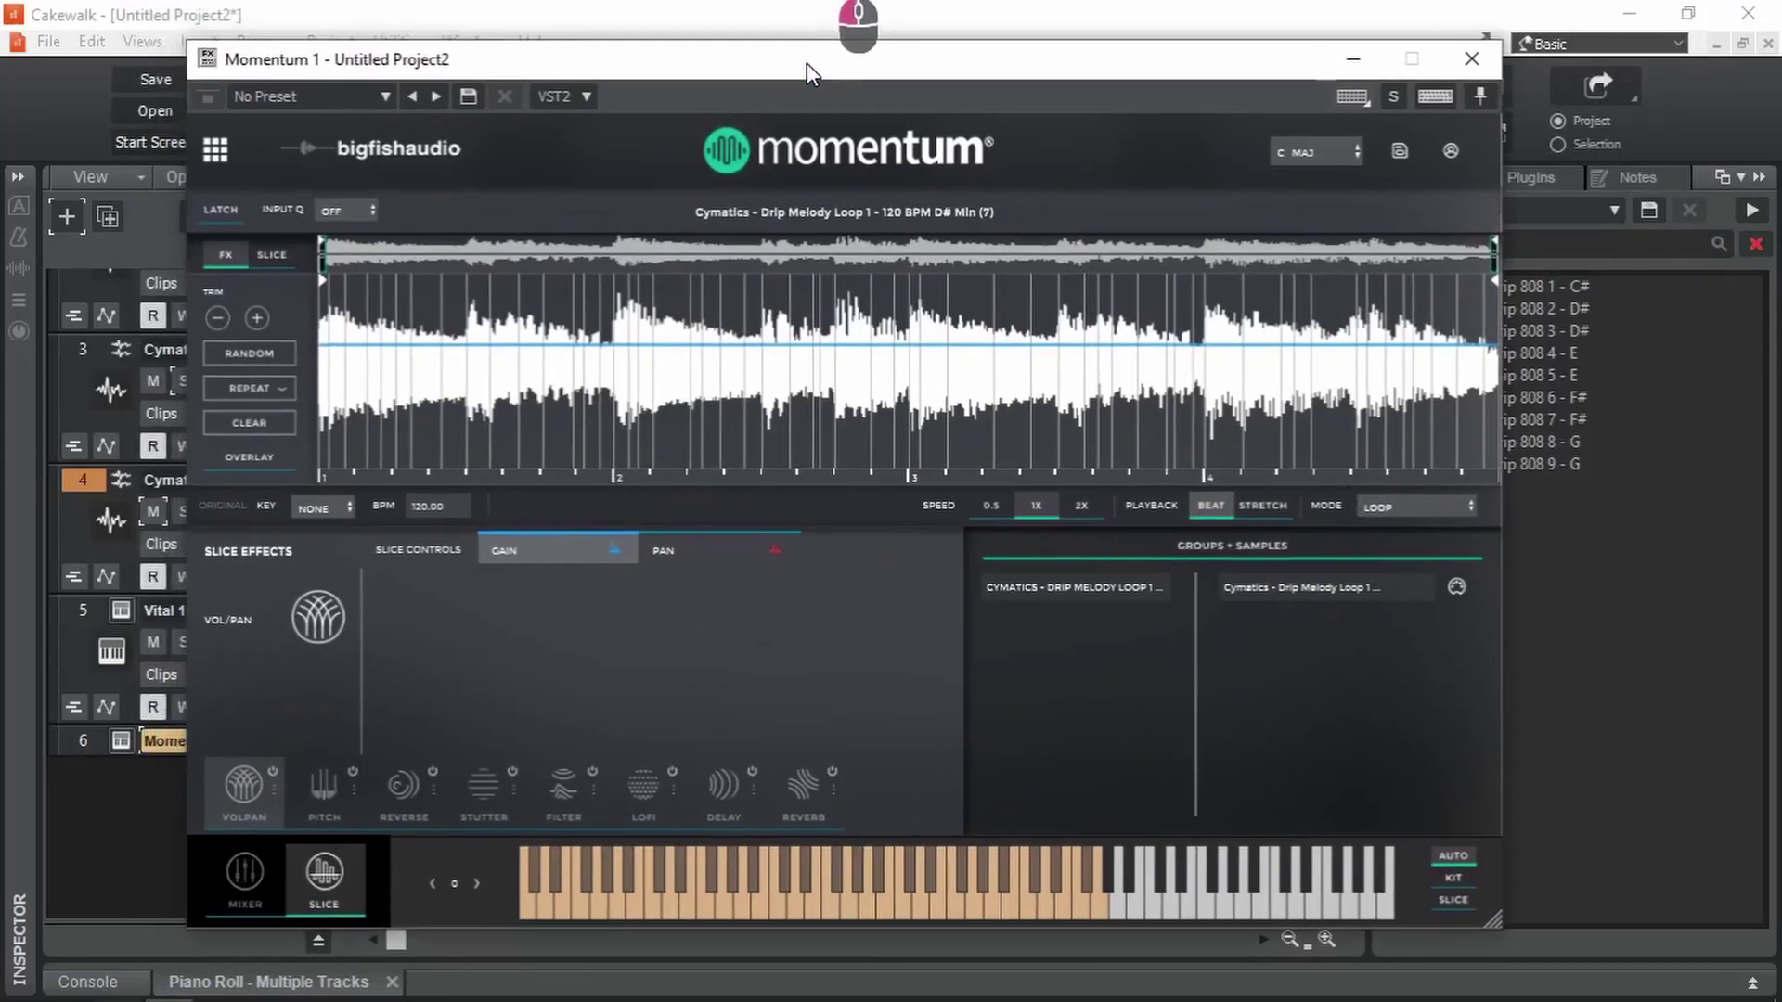
Open the Virtual Controller with Alt+0, drop an octave, and hold A to play the whole loop.
key("alt+0")
left_click_drag(895, 537, 1229, 495)
left_click_drag(415, 66, 248, 38)
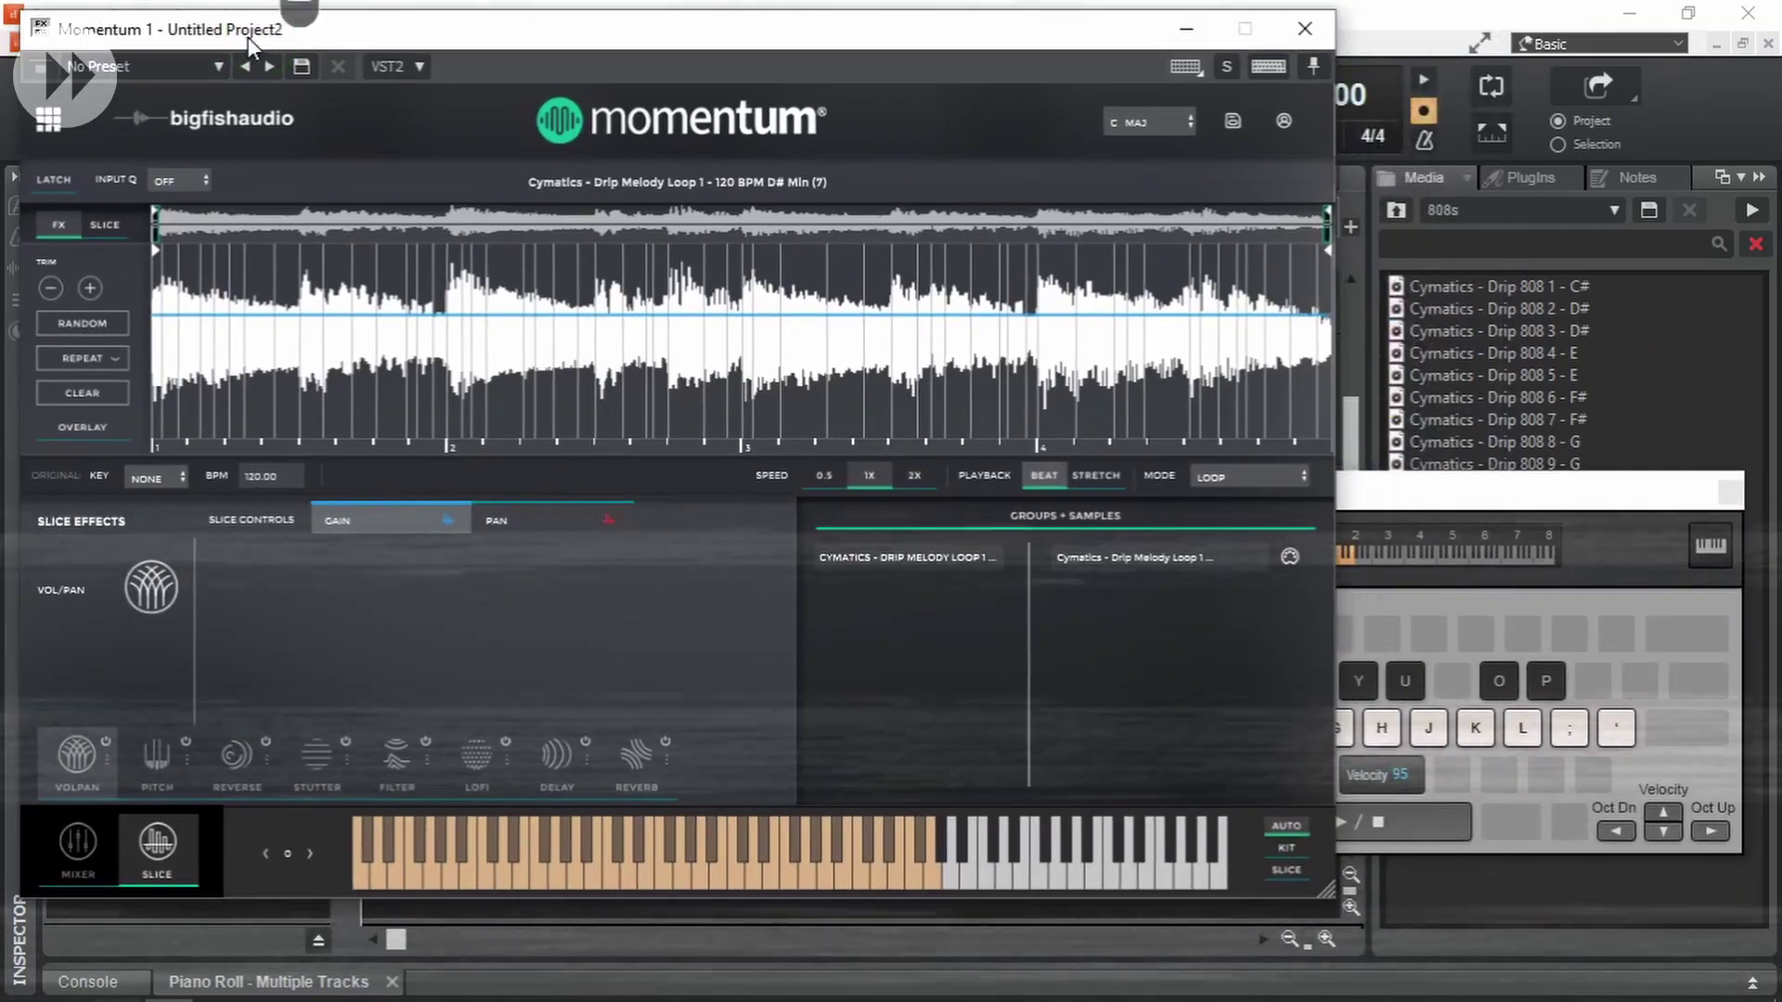
mouse_move(1431, 497)
left_mouse_down()
mouse_move(1426, 457)
mouse_move(1437, 469)
left_mouse_up()
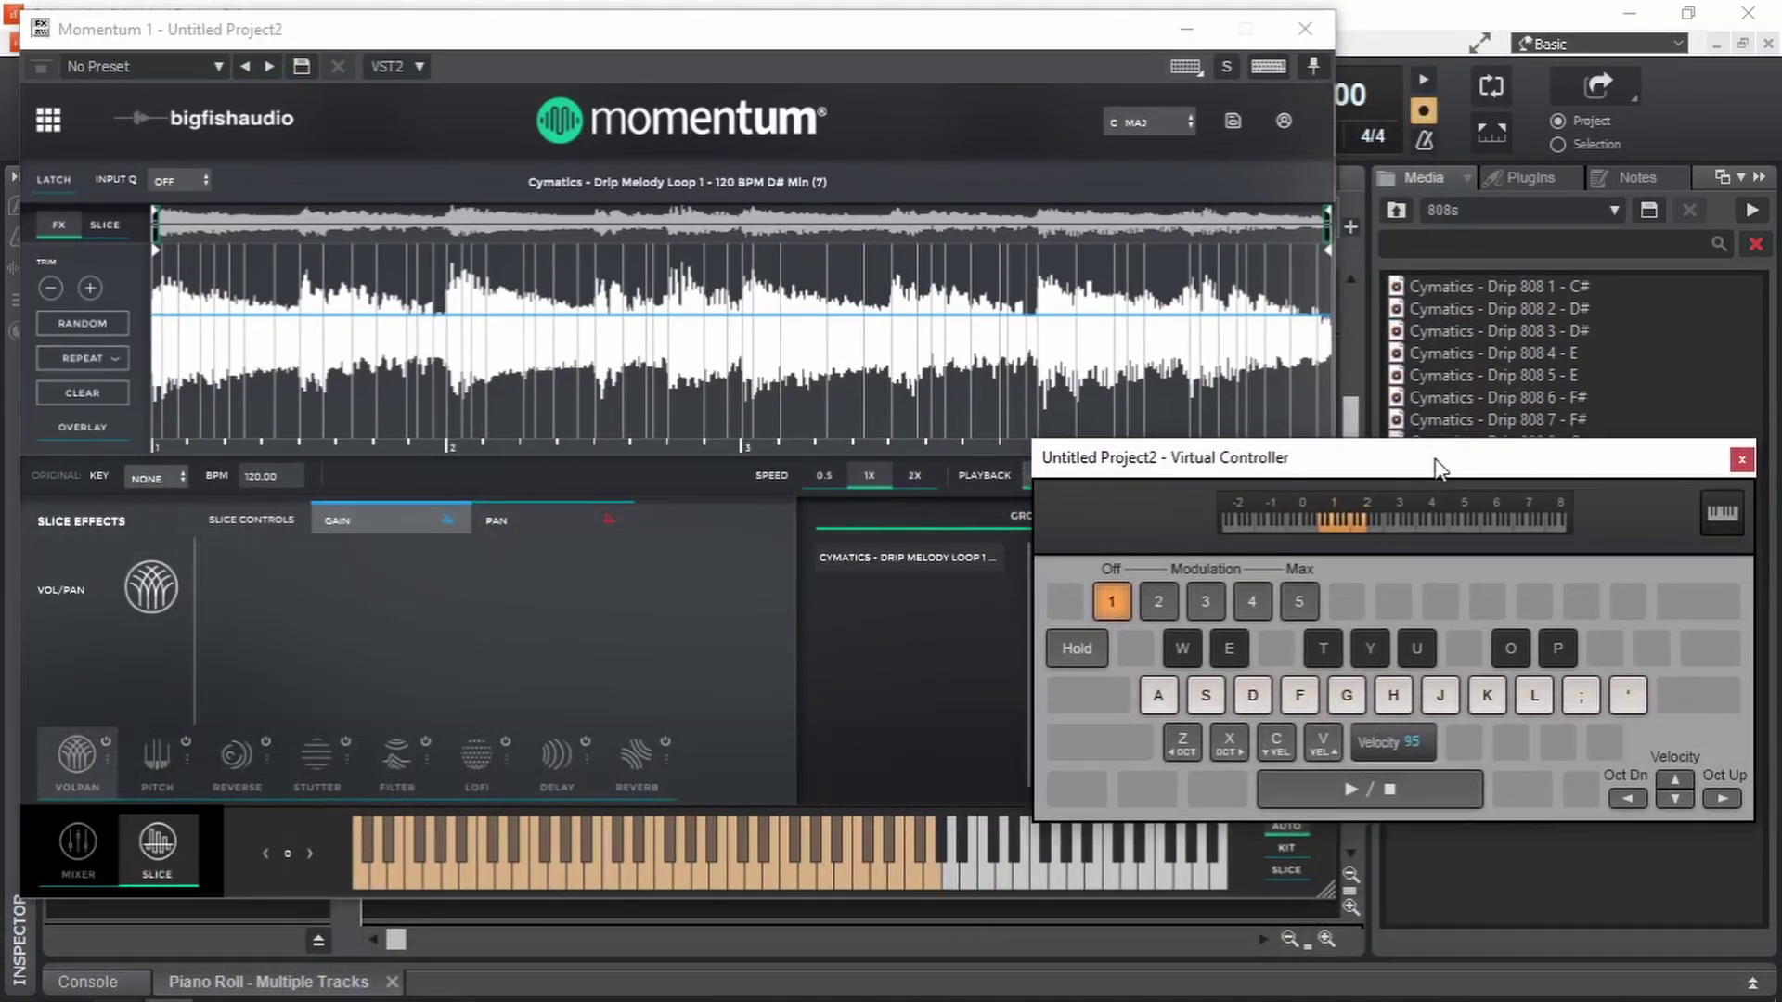
key("Left")
key("a")
key("a")
key("a")
key("a")
key("a")
key("a")
key("a")
key("a")
key("a")
key("a")
key("a")
key("a")
key("a")
key("a")
key("a")
key("a")
key("a")
key("a")
key("a")
key("a")
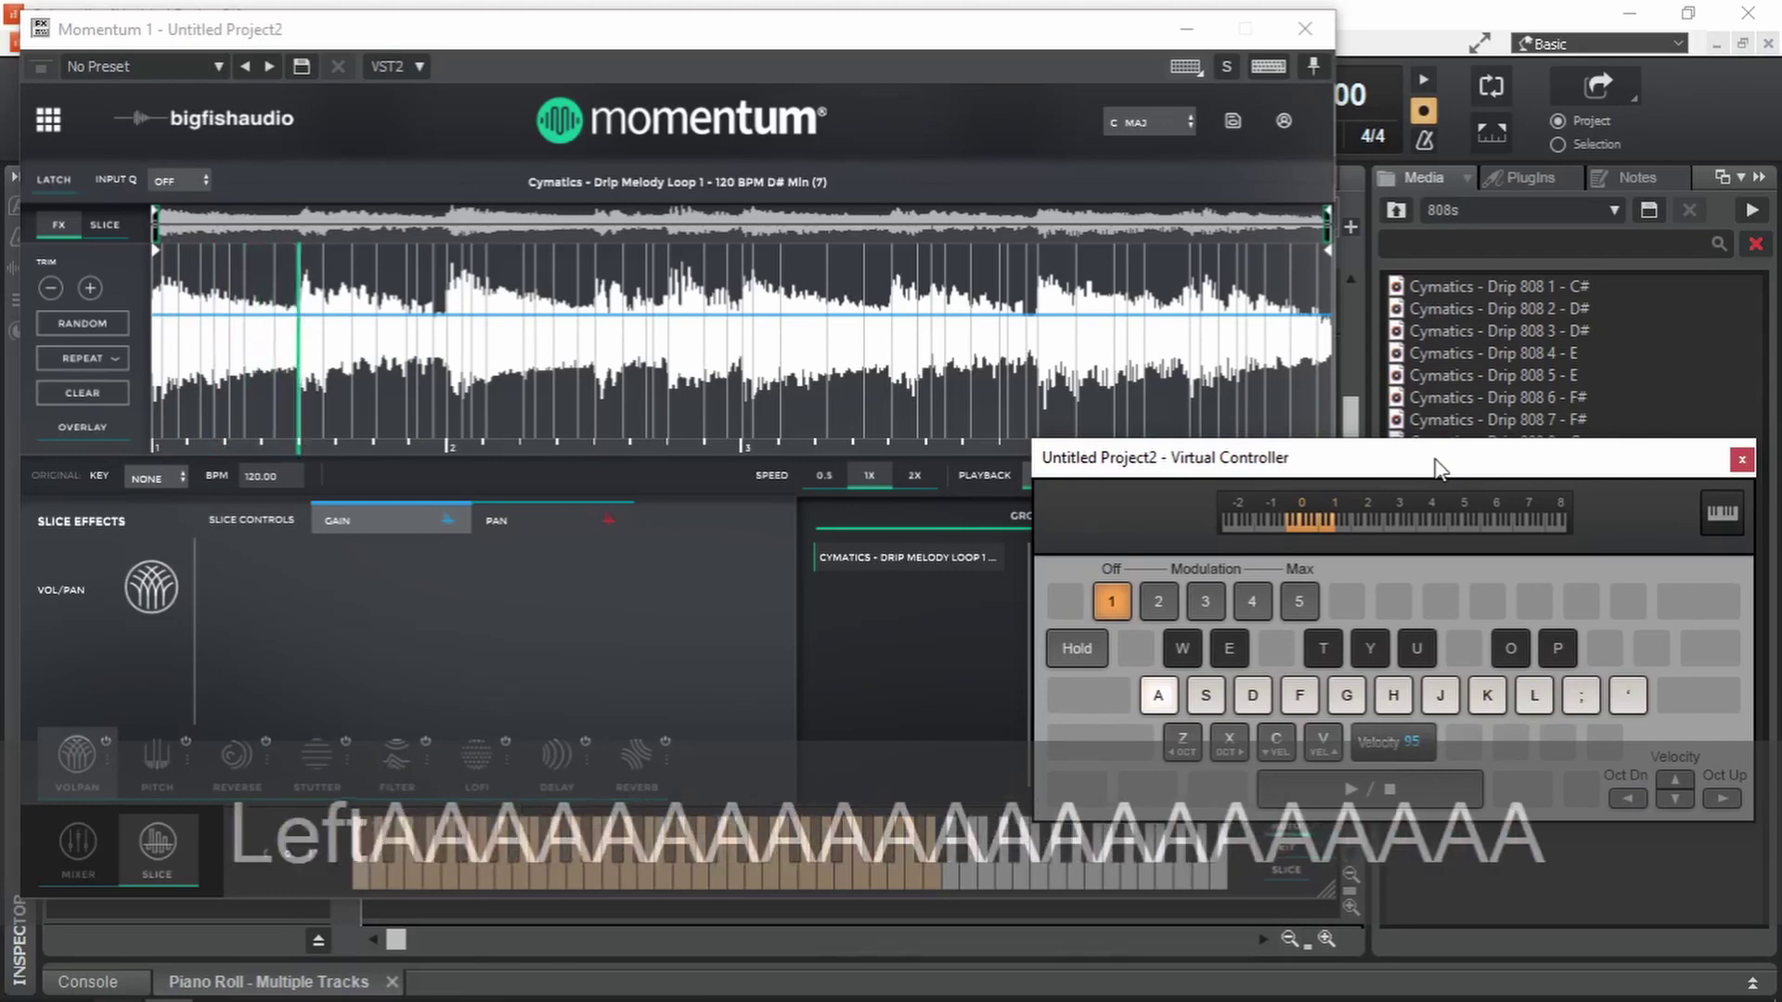
key("a")
key("a")
key("a")
key("a")
key("a")
key("a")
key("a")
key("a")
key("a")
key("a")
key("a")
key("a")
key("a")
key("a")
key("a")
key("a")
key("a")
key("a")
key("a")
key("a")
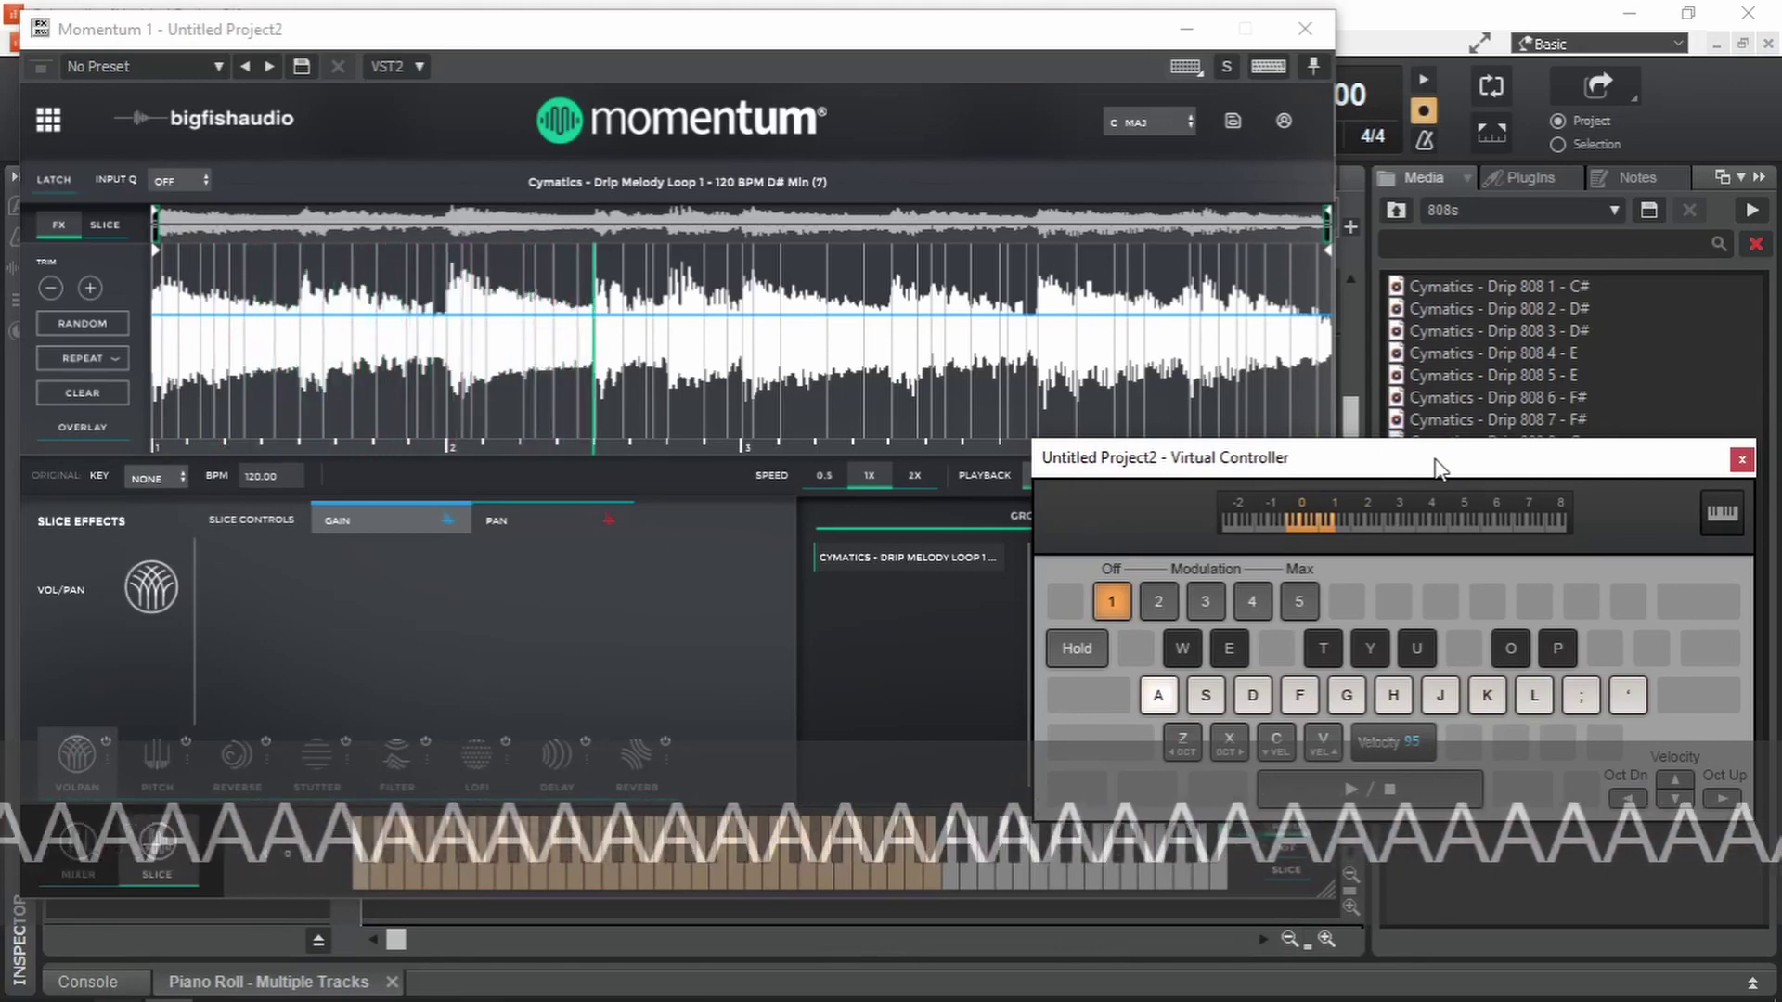
key("a")
key("a")
key("a")
key("a")
key("a")
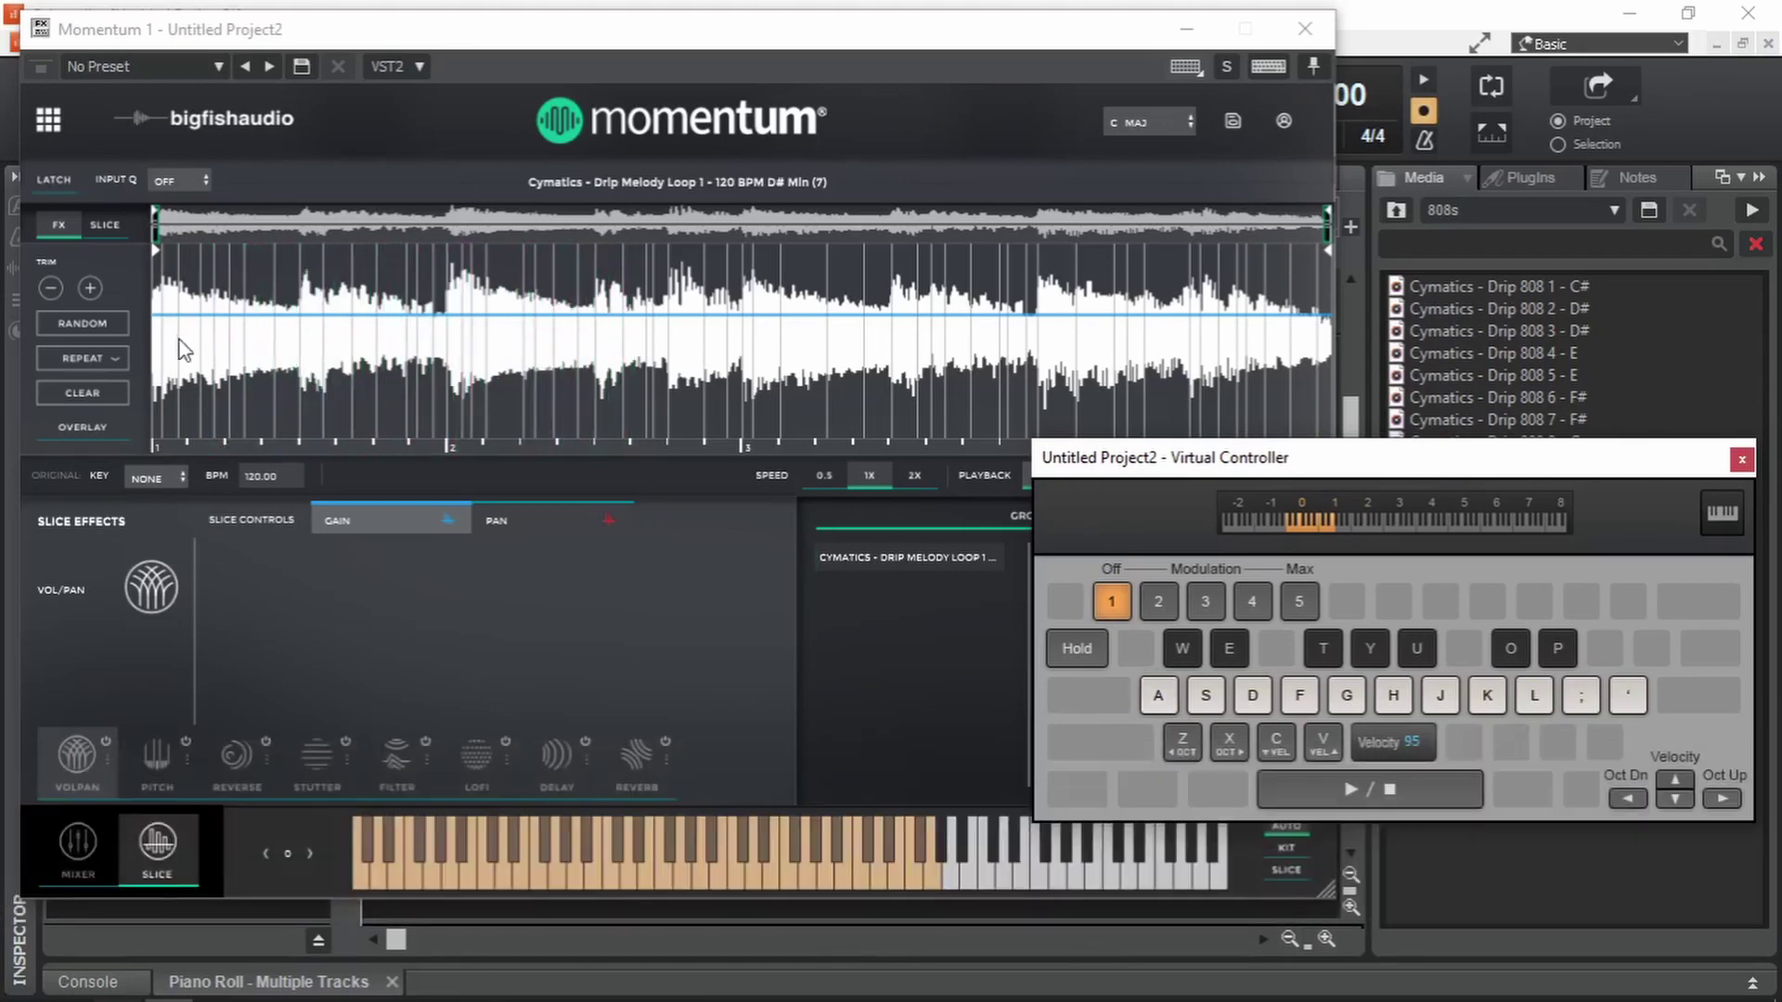
Trigger individual melody slices on keys A, J, G, H, D and F.
left_click_drag(1450, 472, 1402, 470)
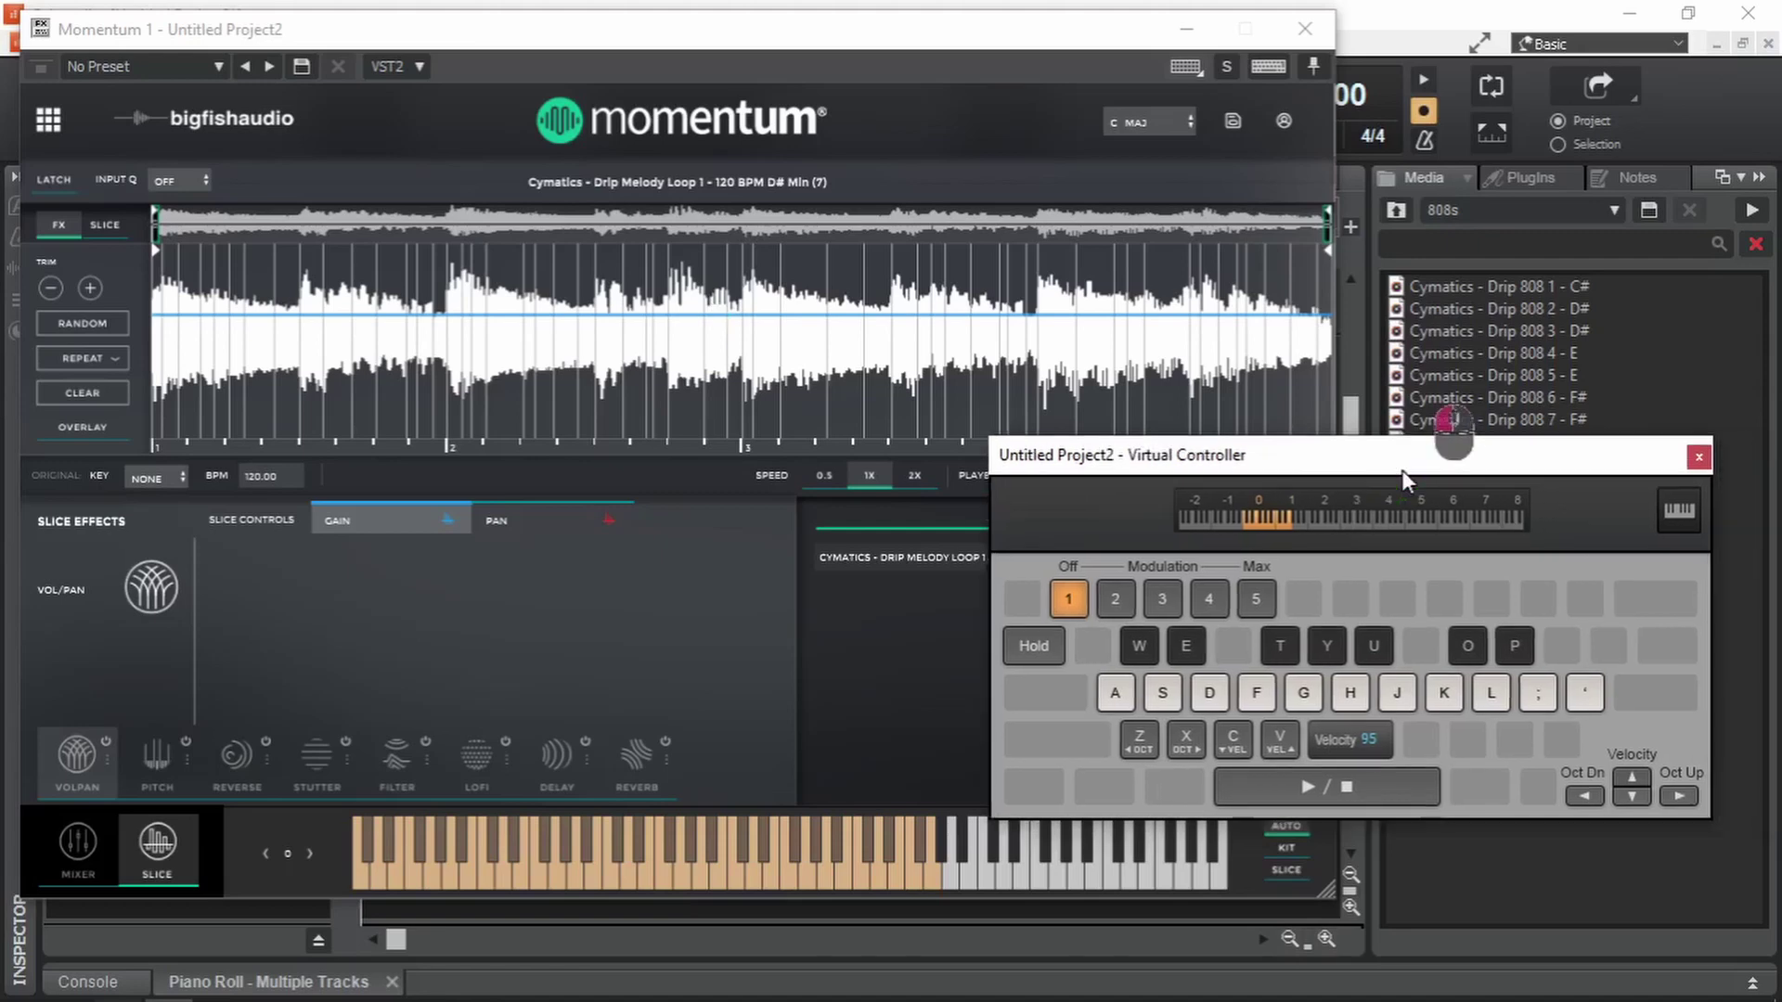
key("a")
key("j")
key("g")
key("h")
key("d")
key("f")
key("h")
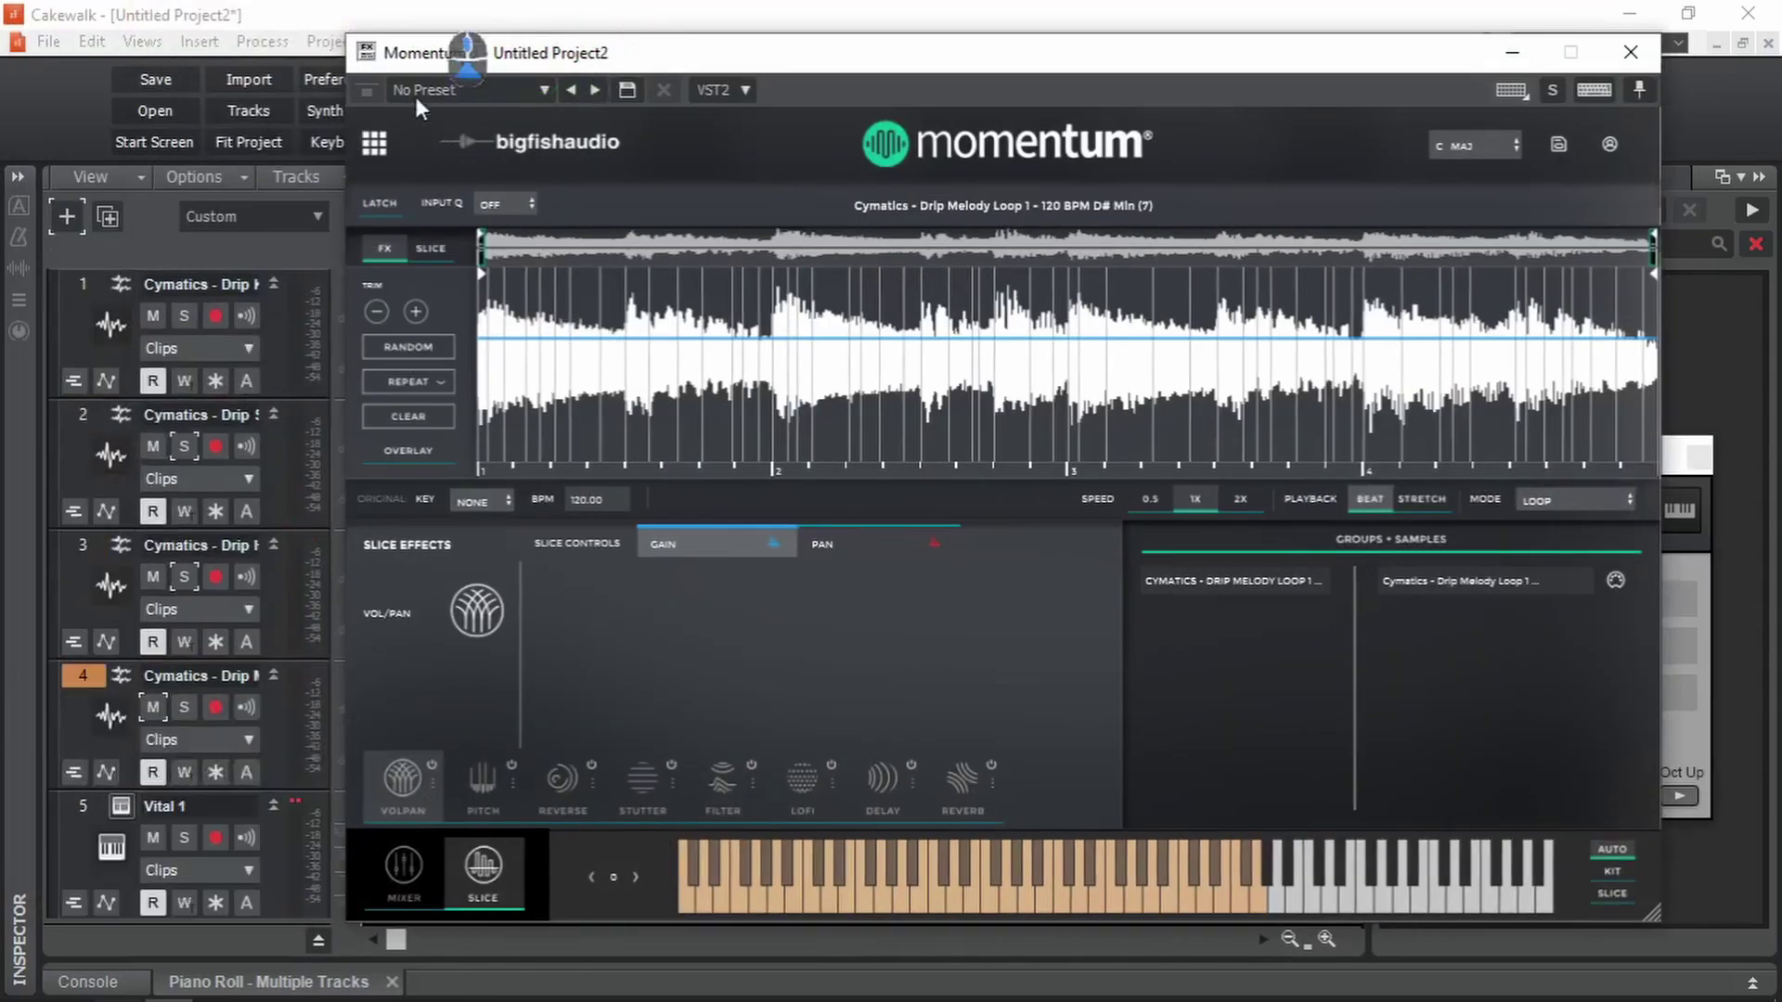
Mute track 4's original melody clips and start project playback.
left_click_drag(416, 100, 755, 108)
left_click(153, 708)
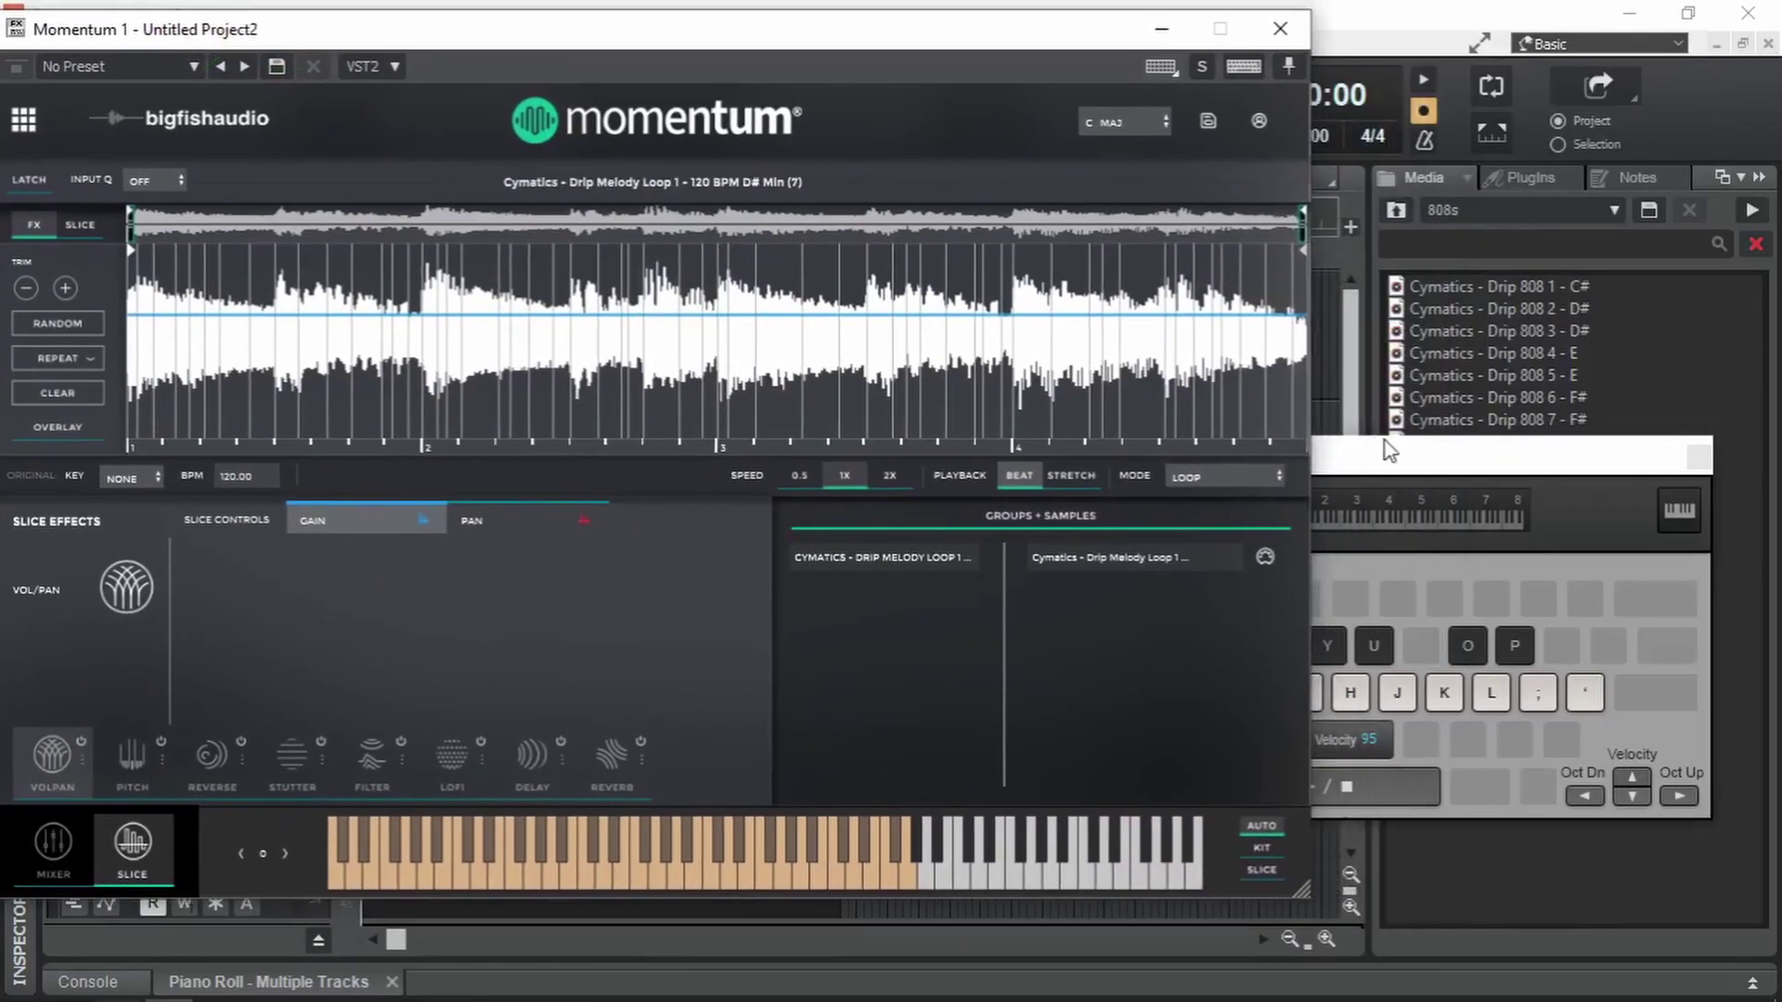
left_click_drag(1385, 450, 1423, 461)
key("space")
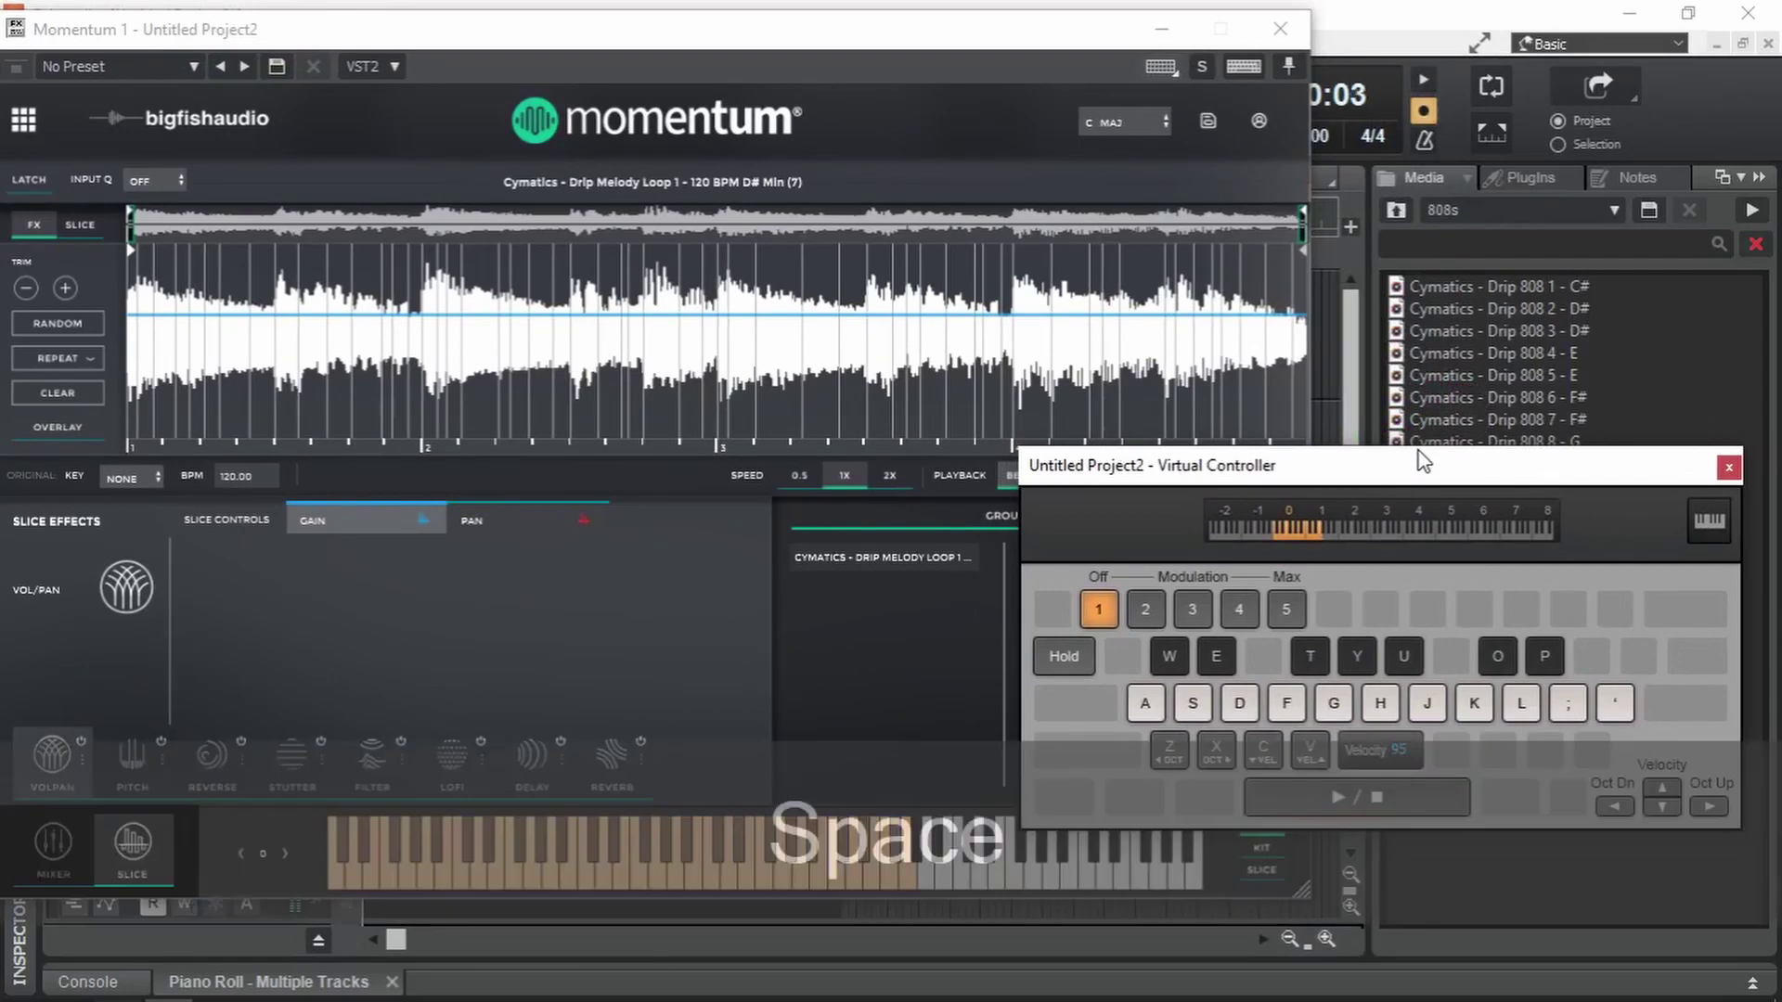
Play a chopped slice pattern on A, H, F, L and ; over the beat, then stop playback.
key("a")
key("h")
key("f")
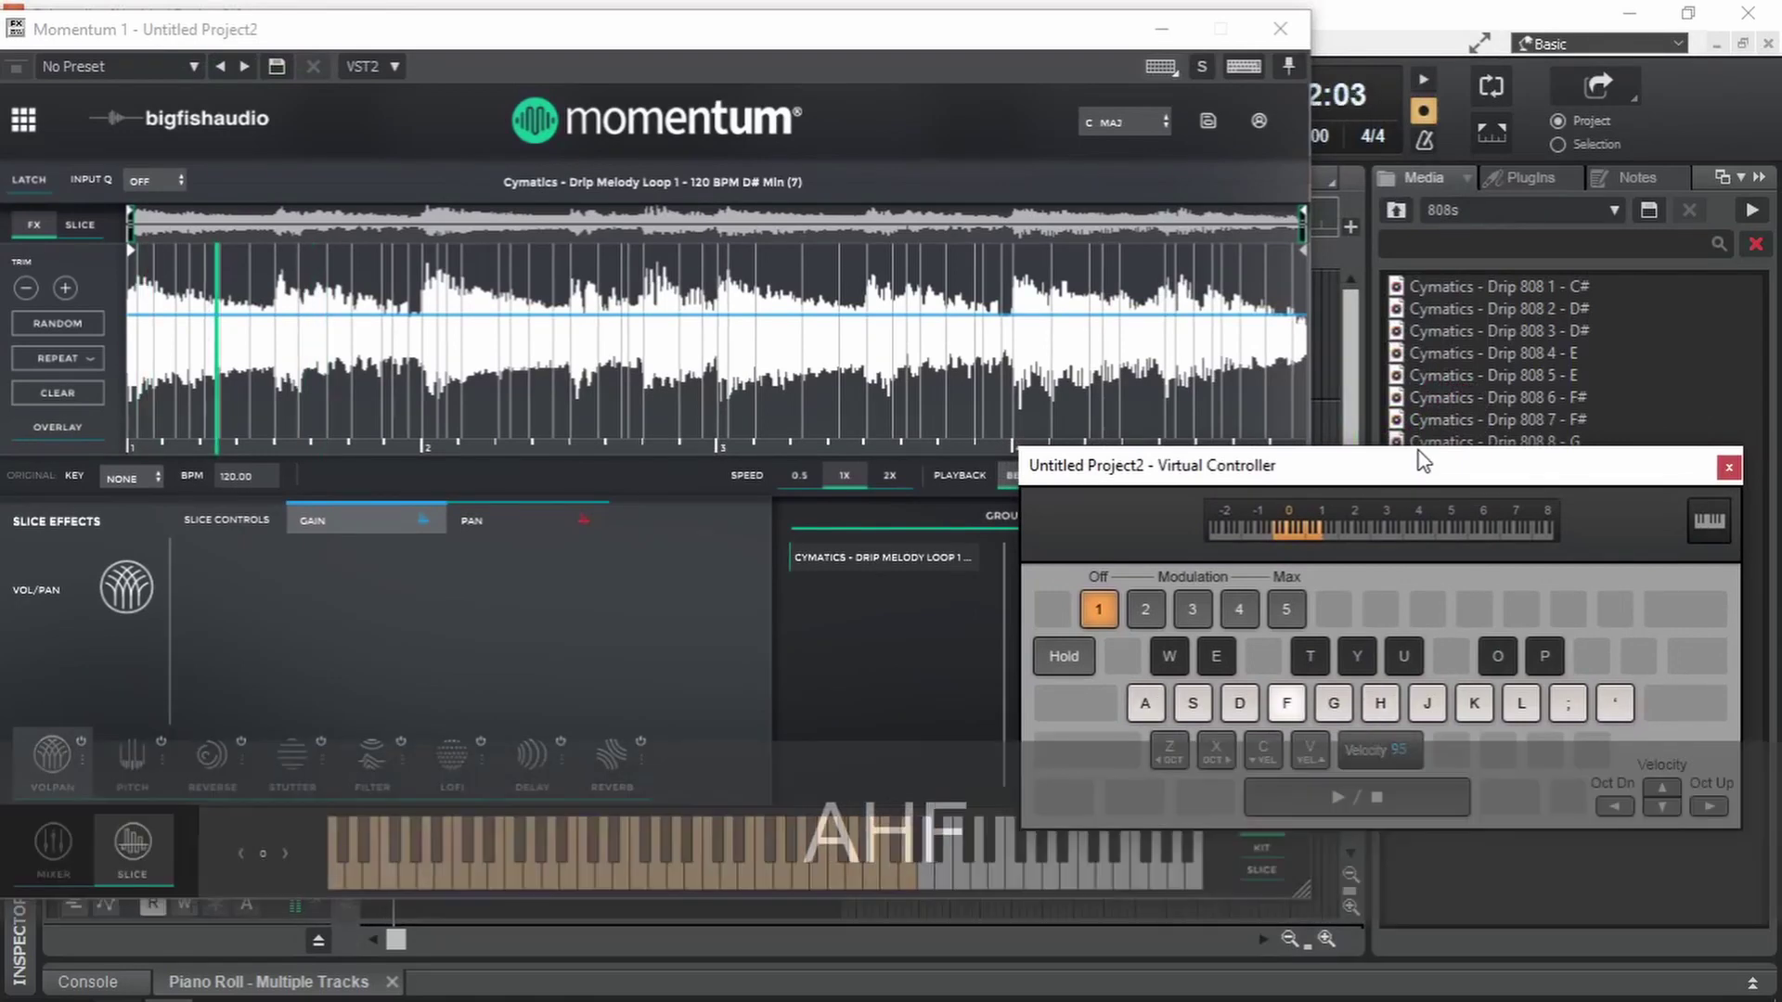
key("f")
key("h")
key("f")
key("l")
key("a")
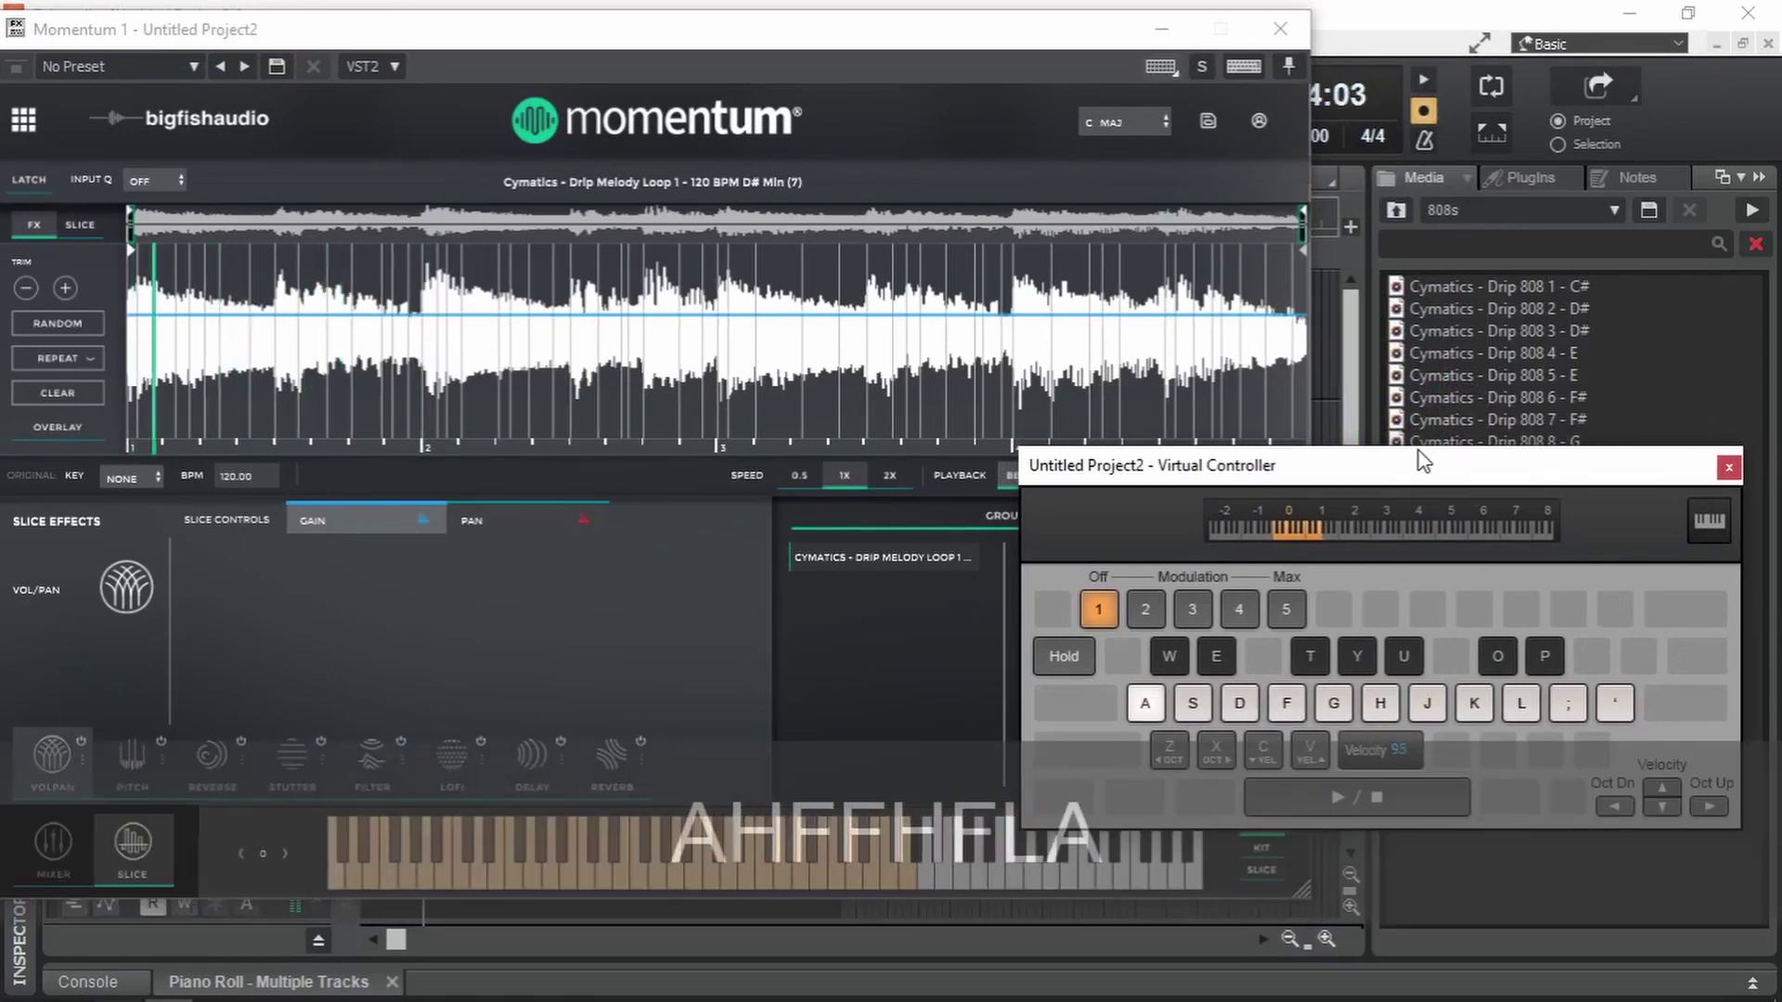
key("h")
key("f")
key("f")
key("a")
key("h")
key("f")
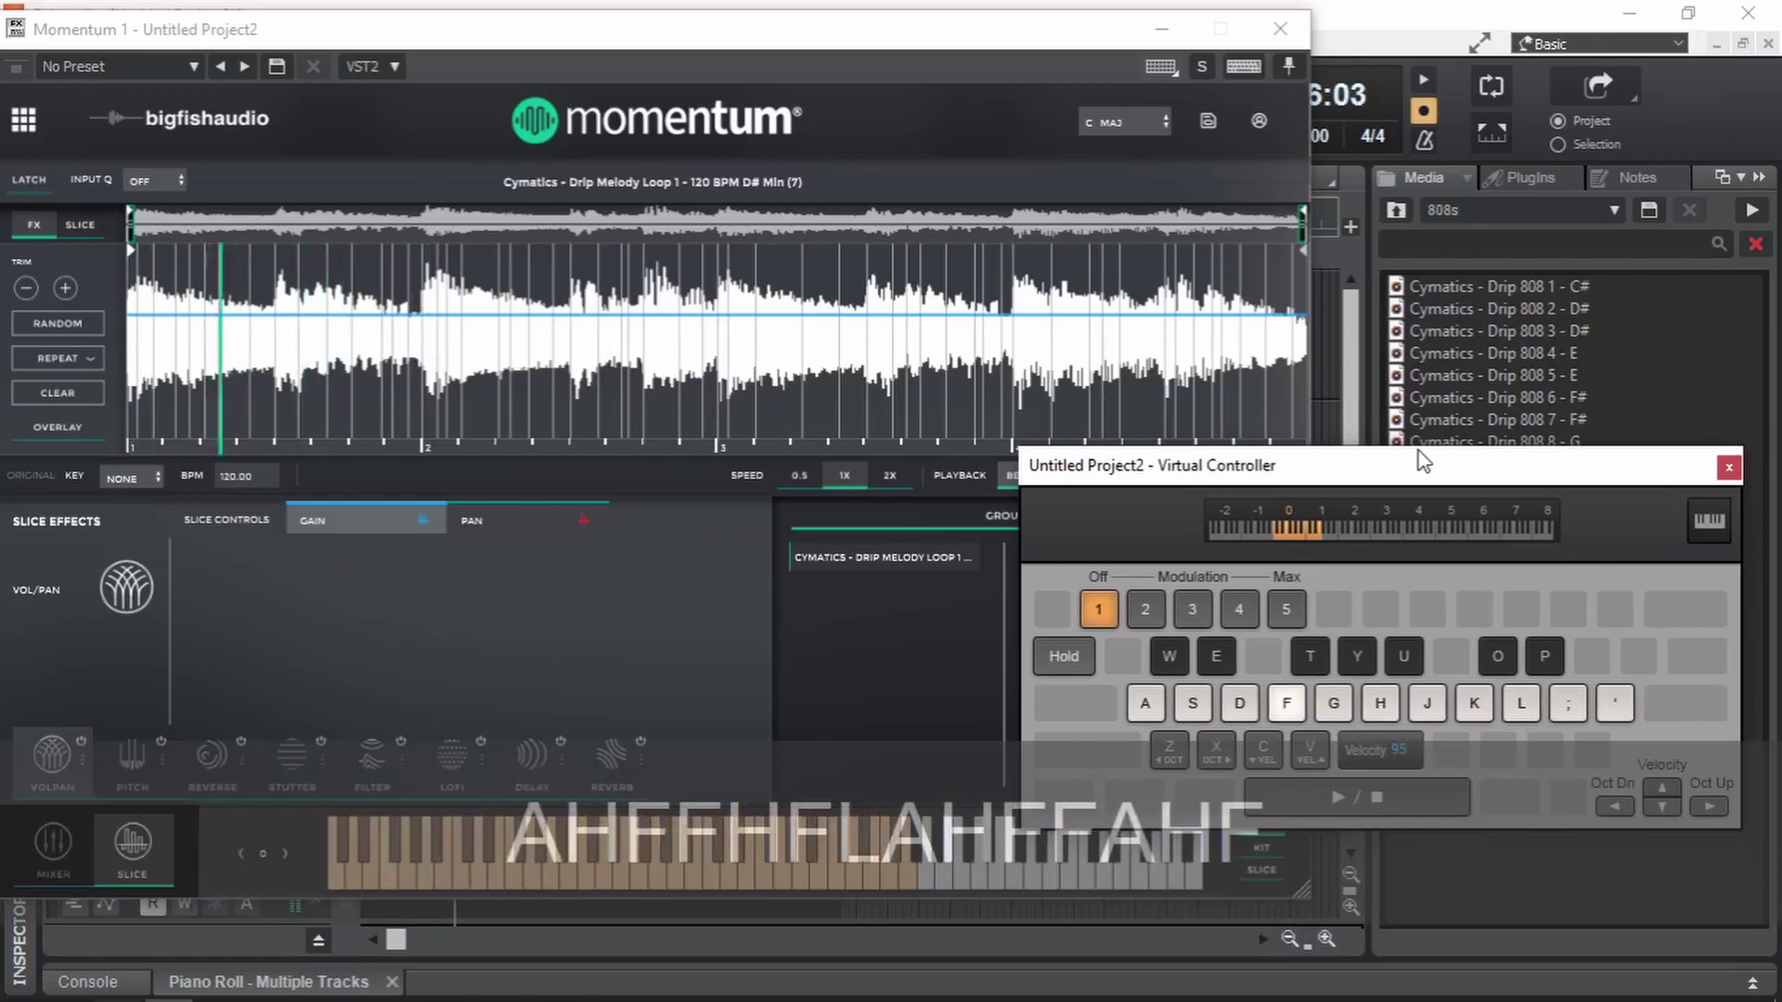
key("f")
key("semicolon")
key("semicolon")
key("semicolon")
key("semicolon")
key("a")
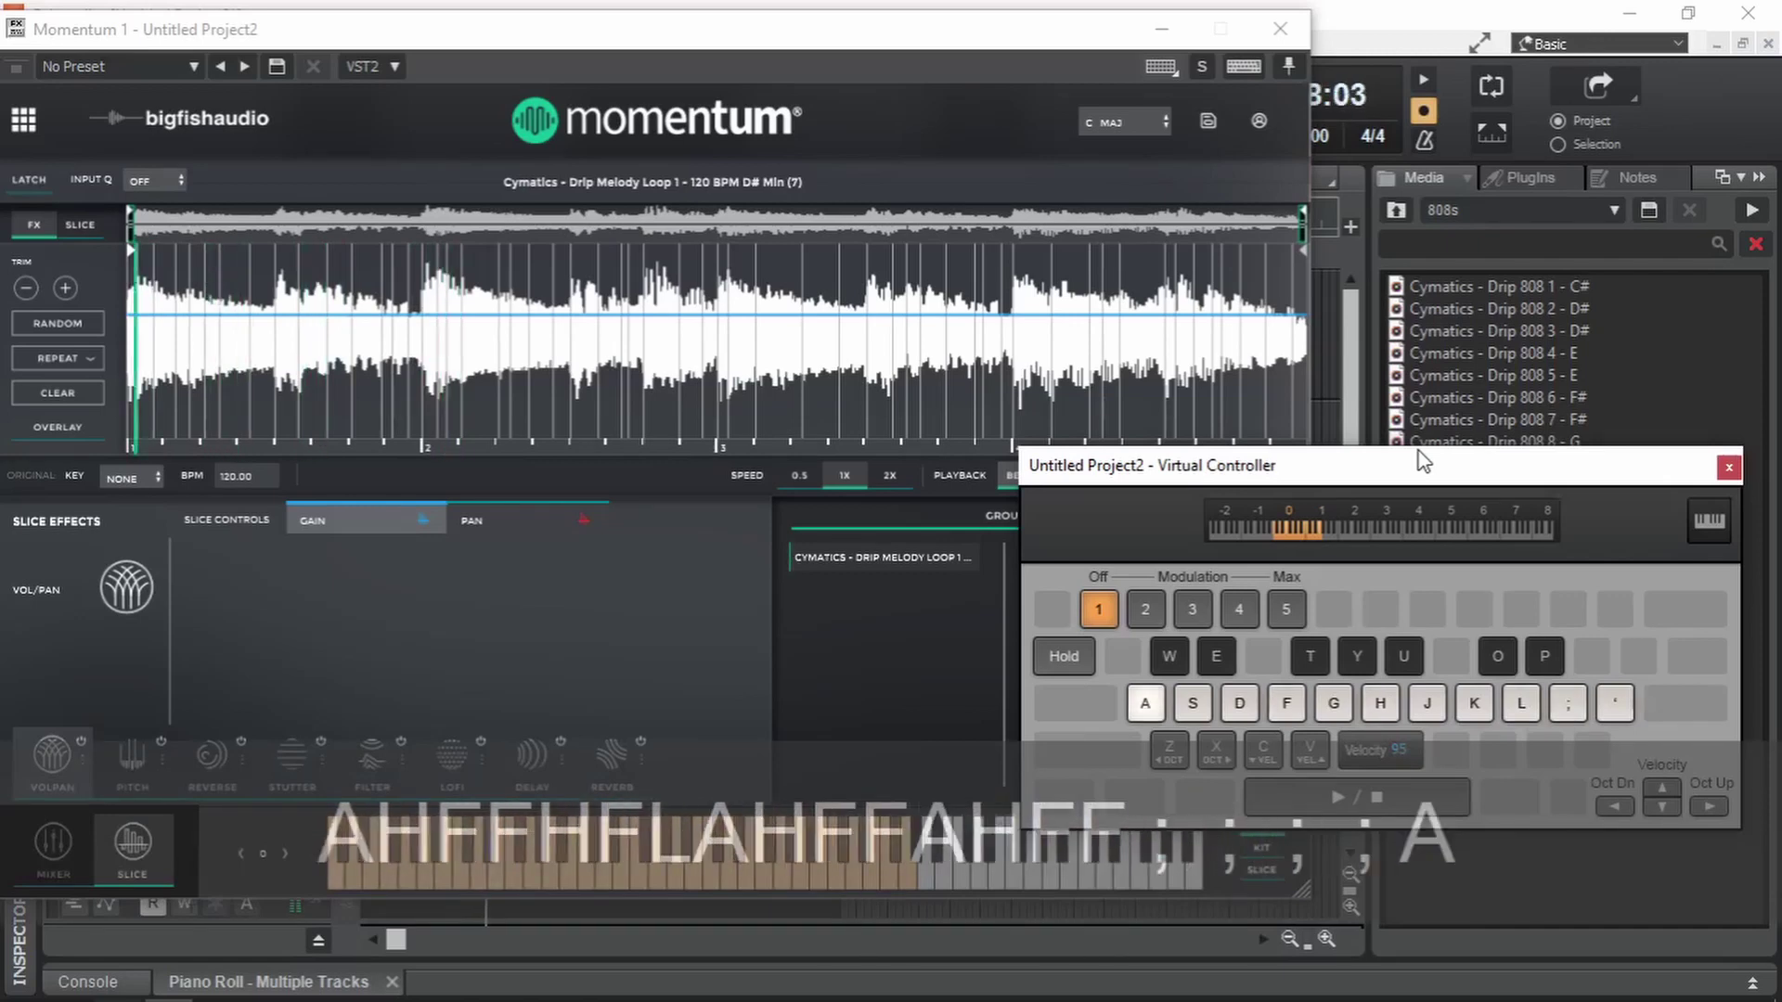
key("semicolon")
key("h")
key("f")
key("f")
key("a")
key("h")
key("f")
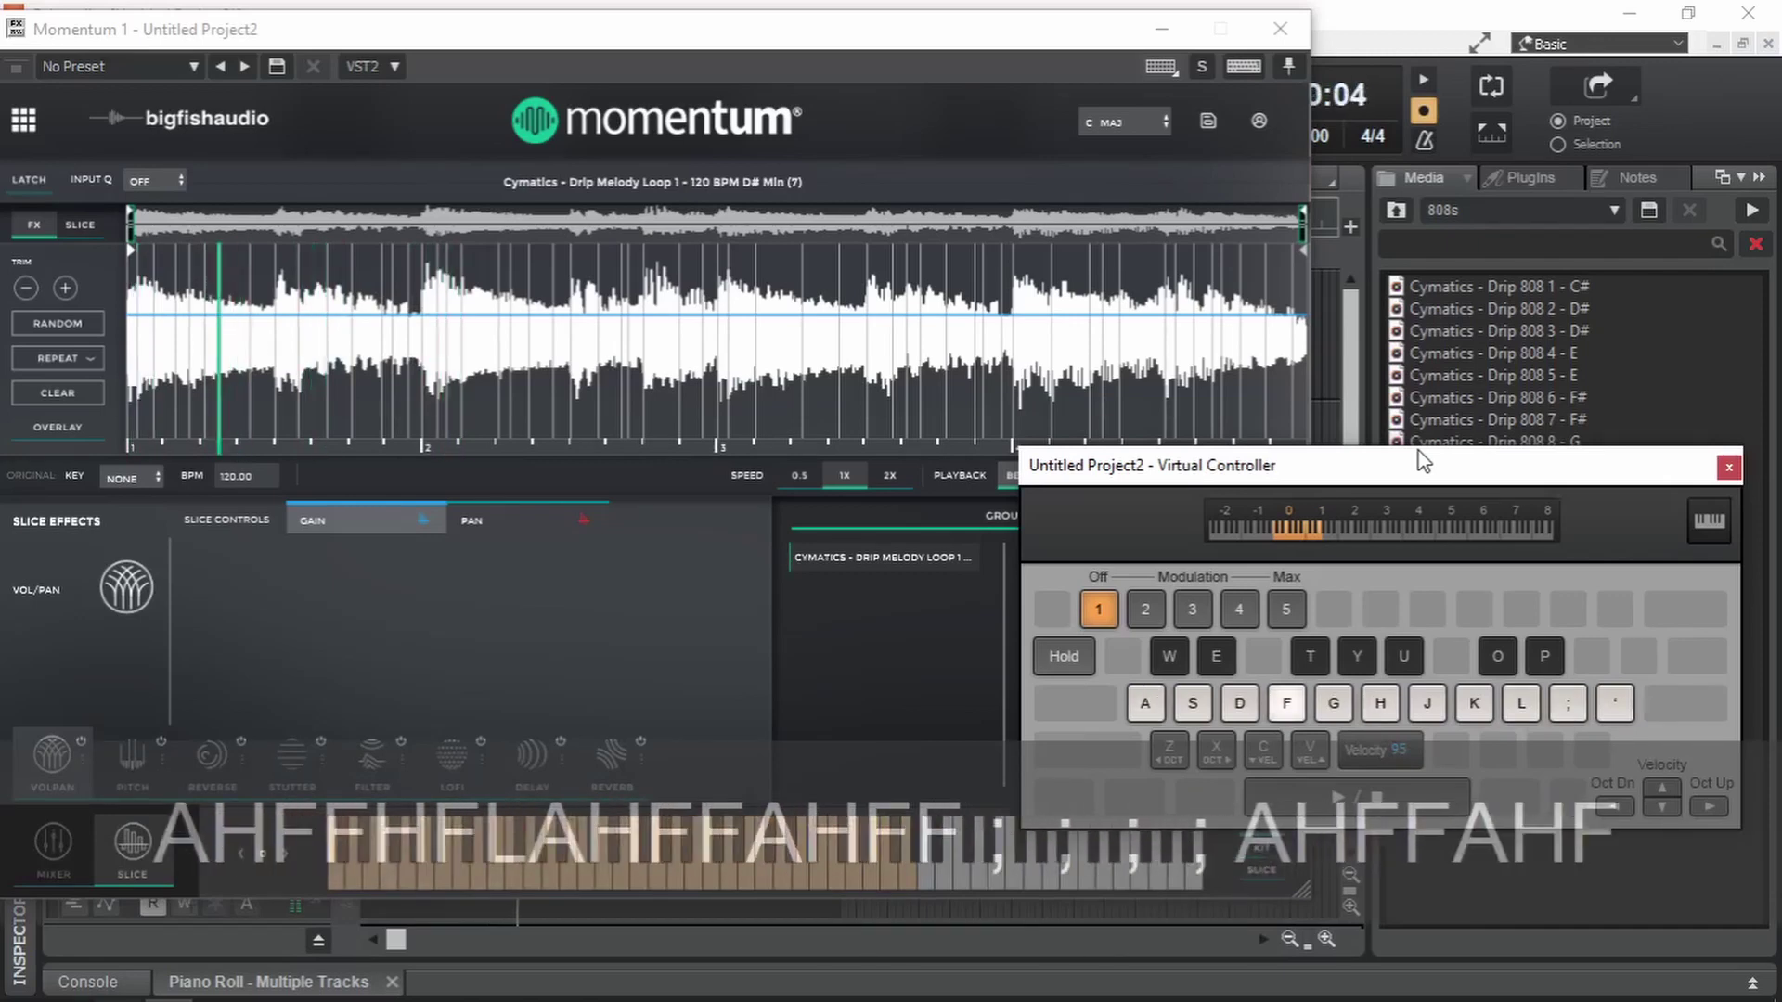
key("f")
key("a")
key("h")
key("f")
key("f")
key("a")
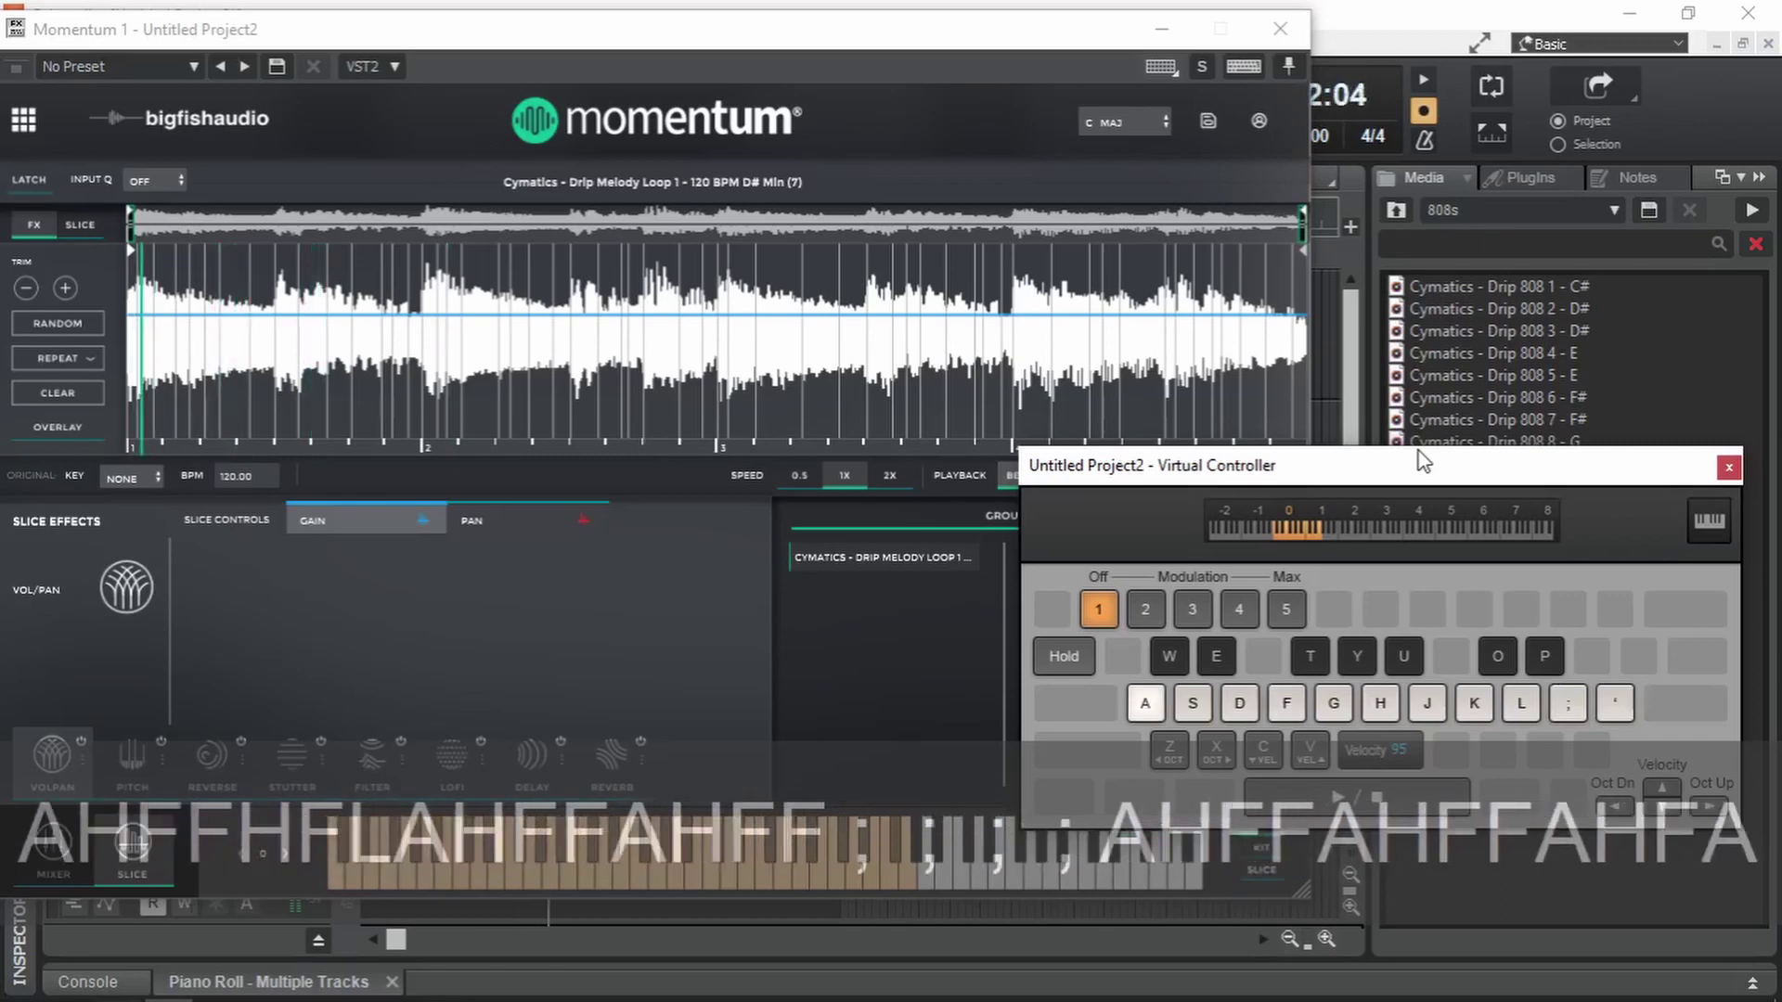
key("h")
key("f")
key("f")
key("a")
key("h")
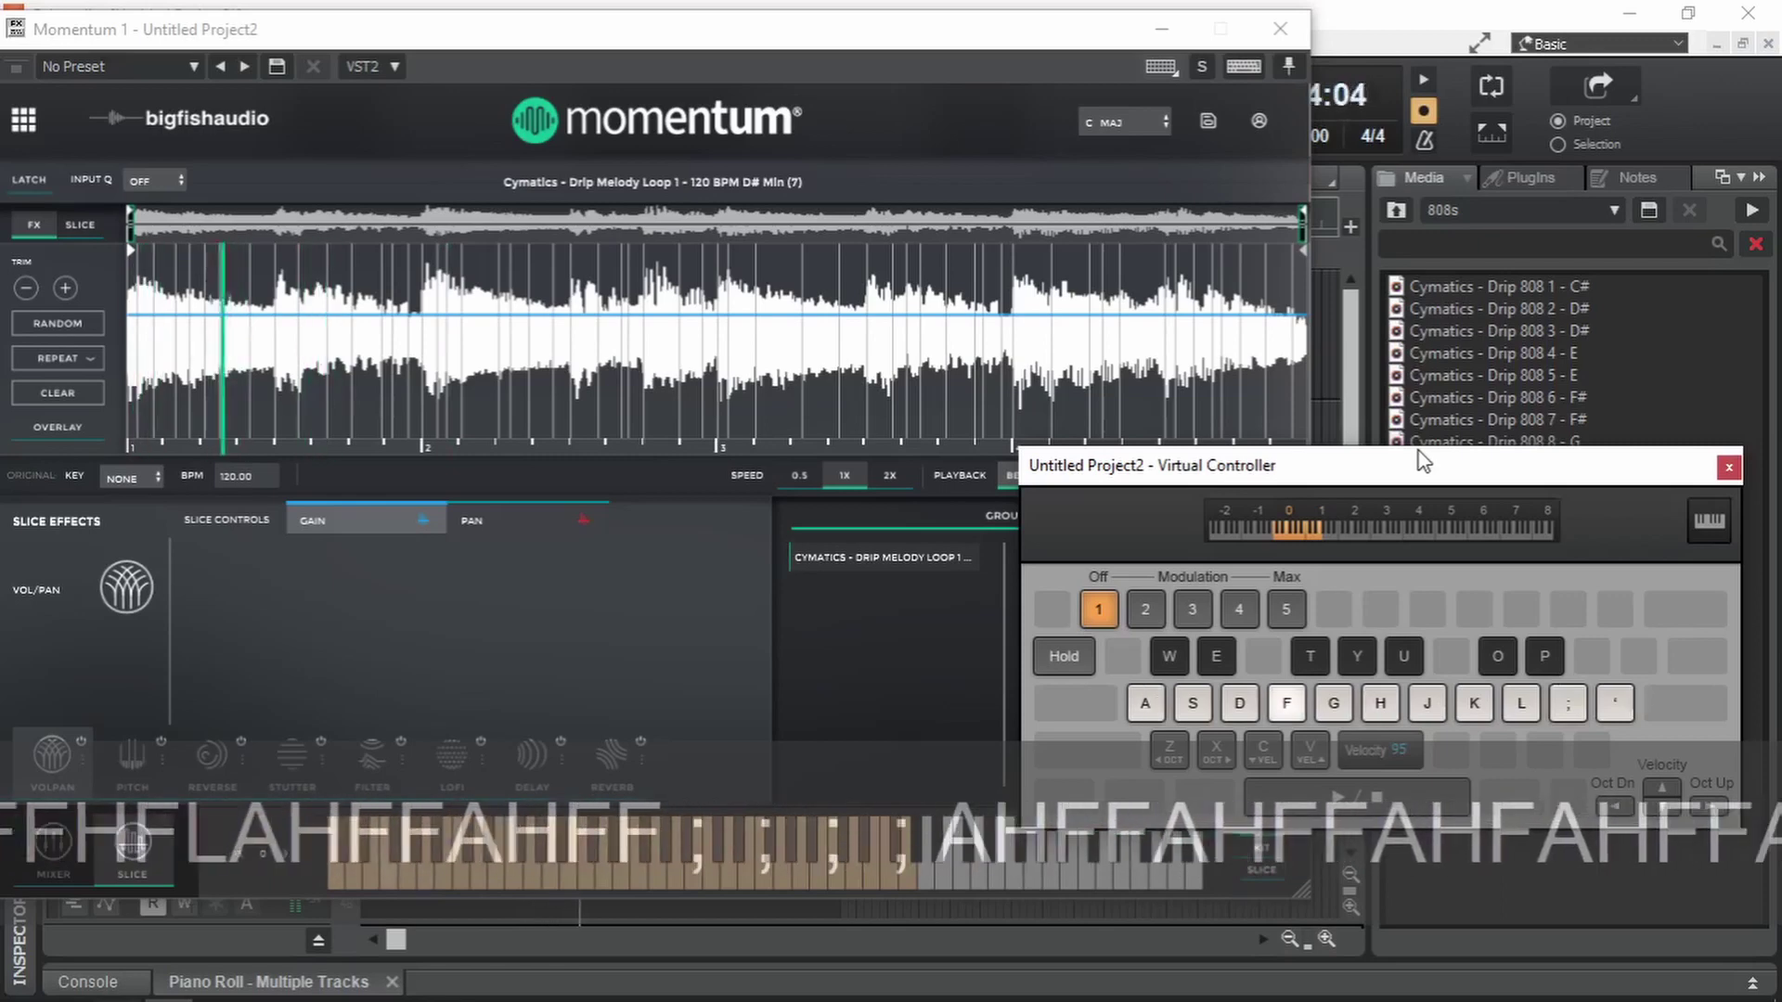
key("f")
key("space")
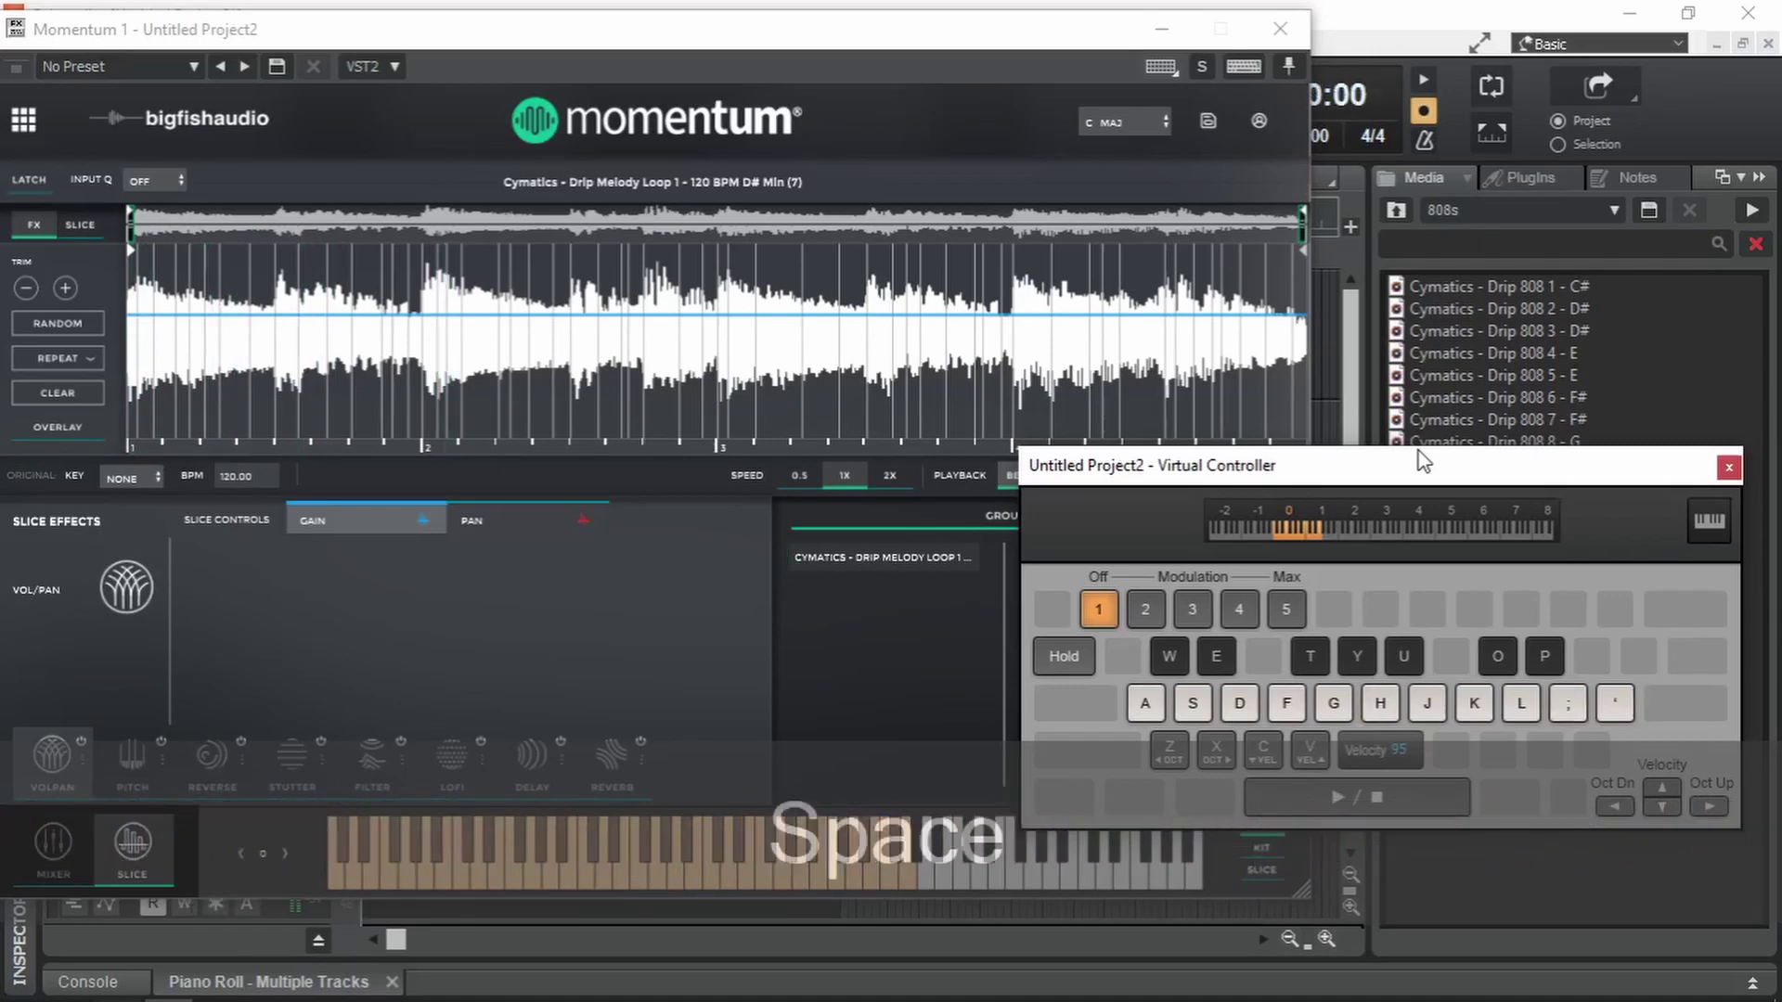
Browse to Euphoria Vocal Sample Pack > Acapella and preview the Acapella Dry vocal file.
left_click_drag(1414, 461, 693, 437)
left_click(1399, 210)
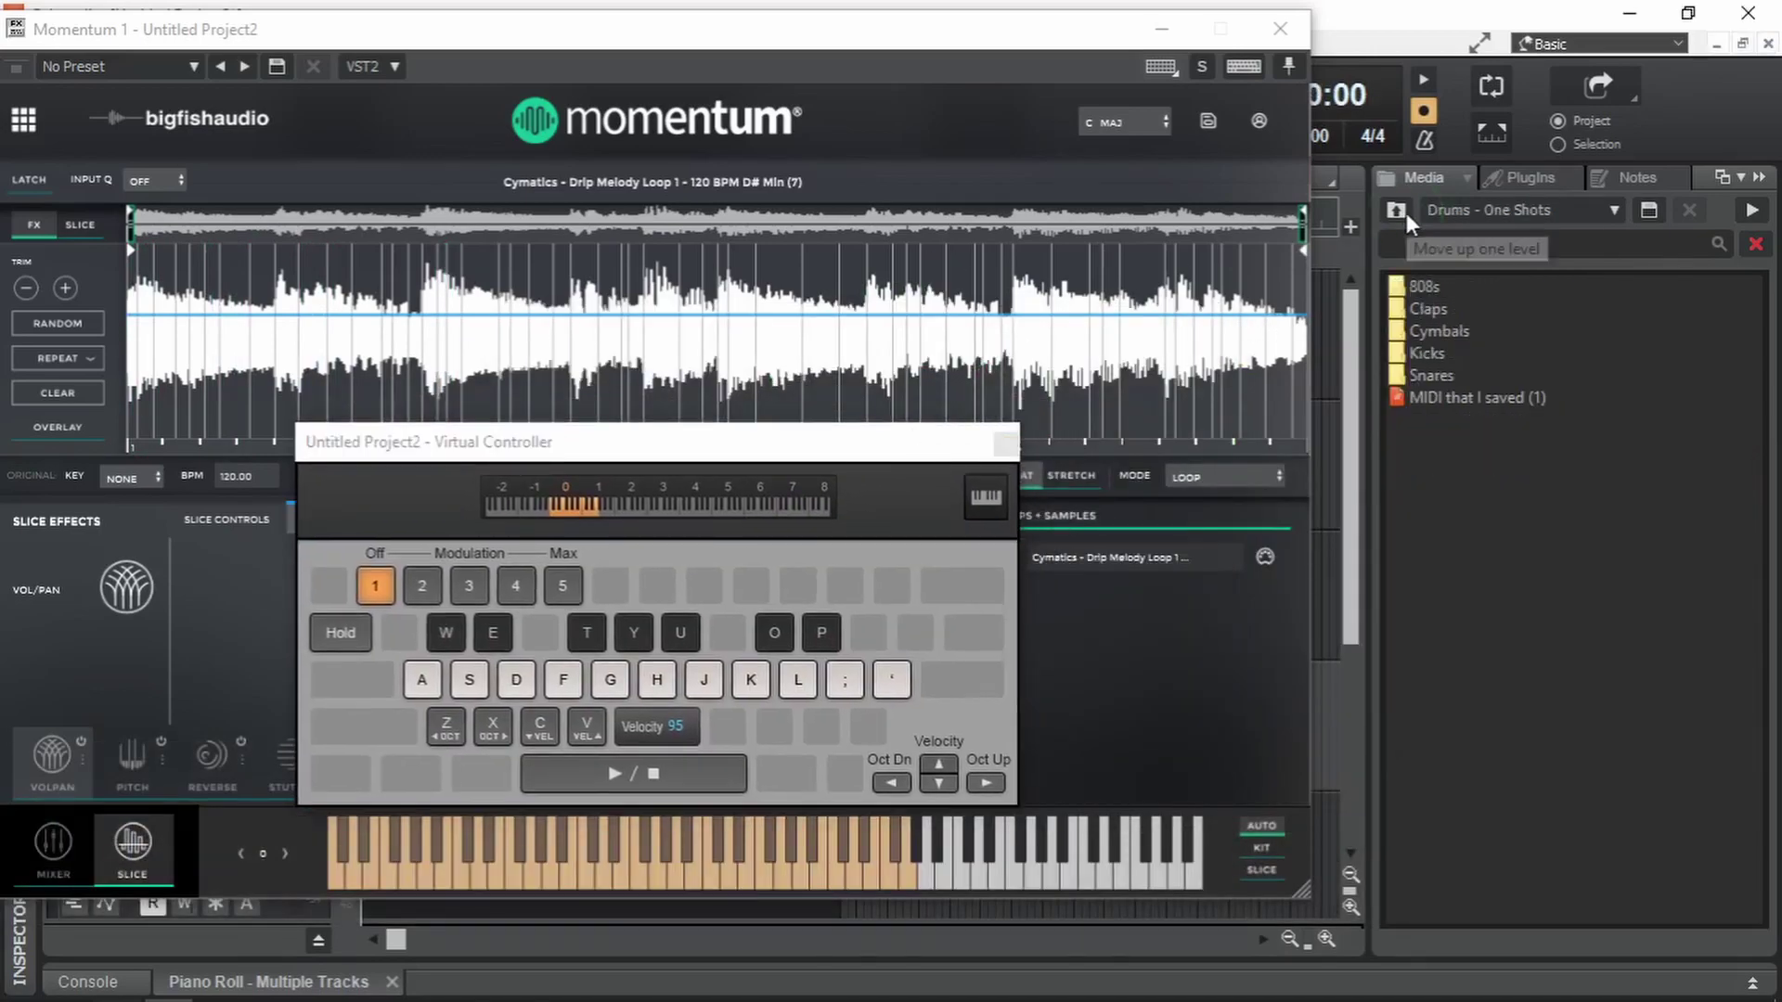
left_click(1398, 210)
double_click(1488, 730)
double_click(1434, 287)
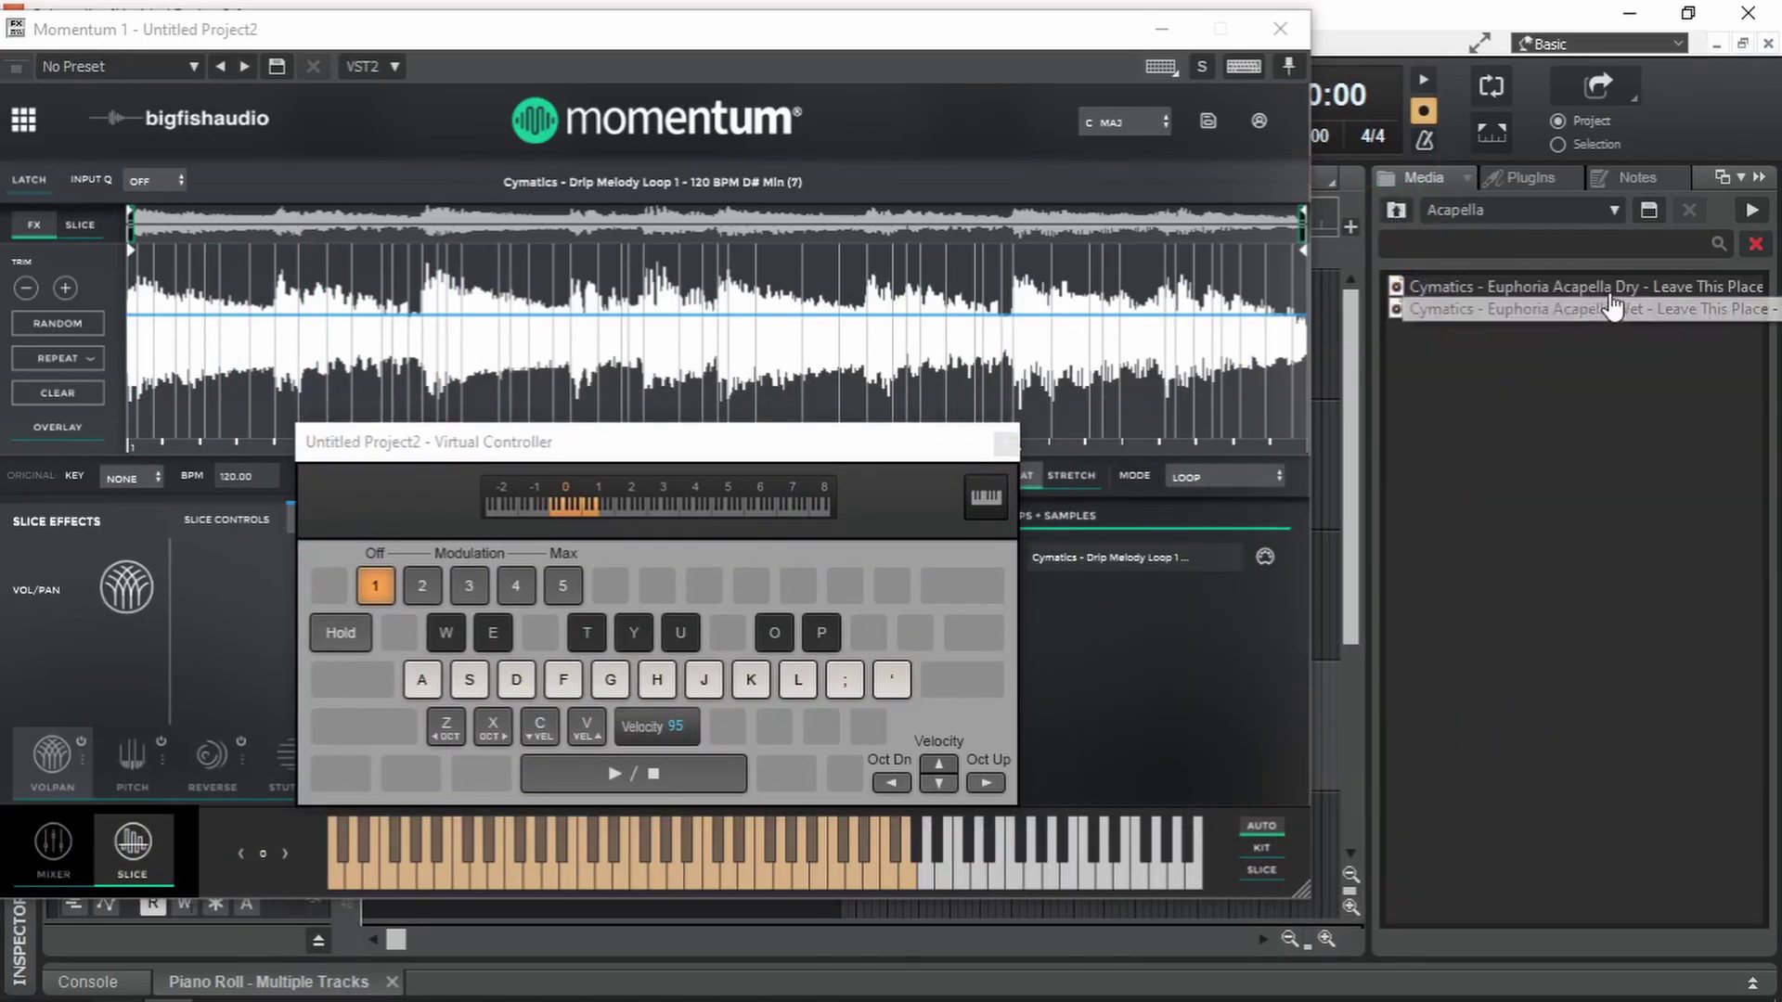
left_click(1605, 290)
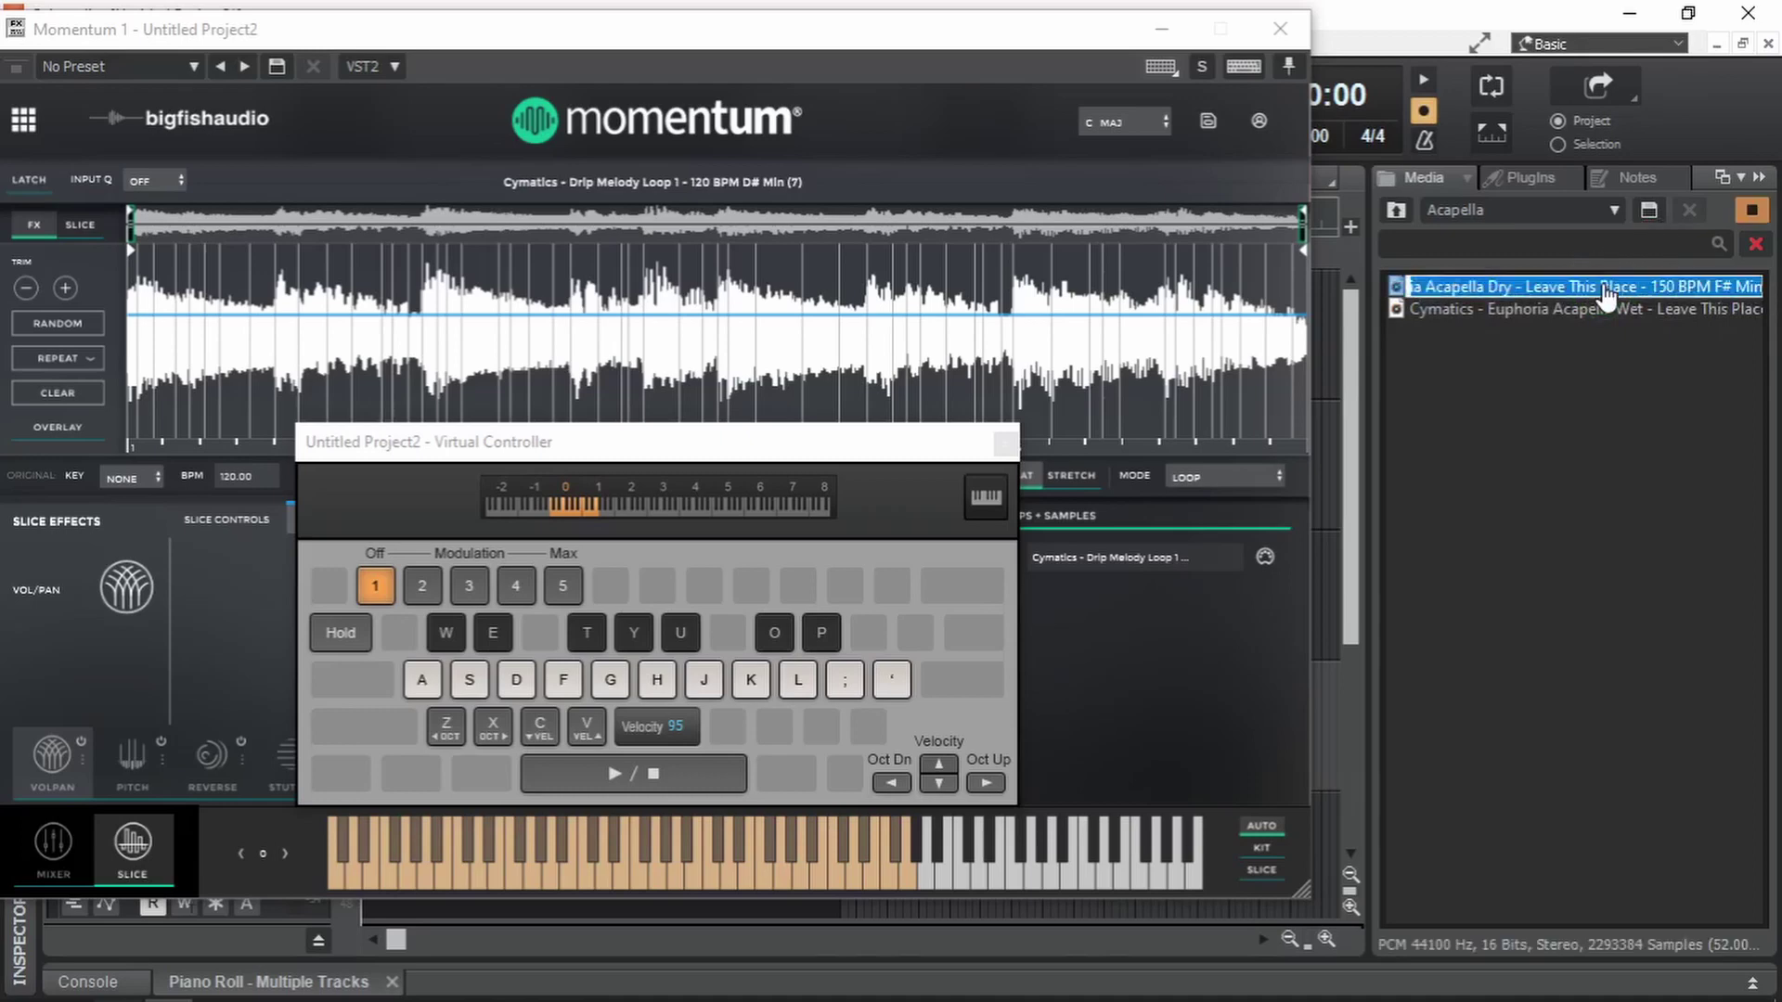
left_click(1753, 212)
left_click(1474, 366)
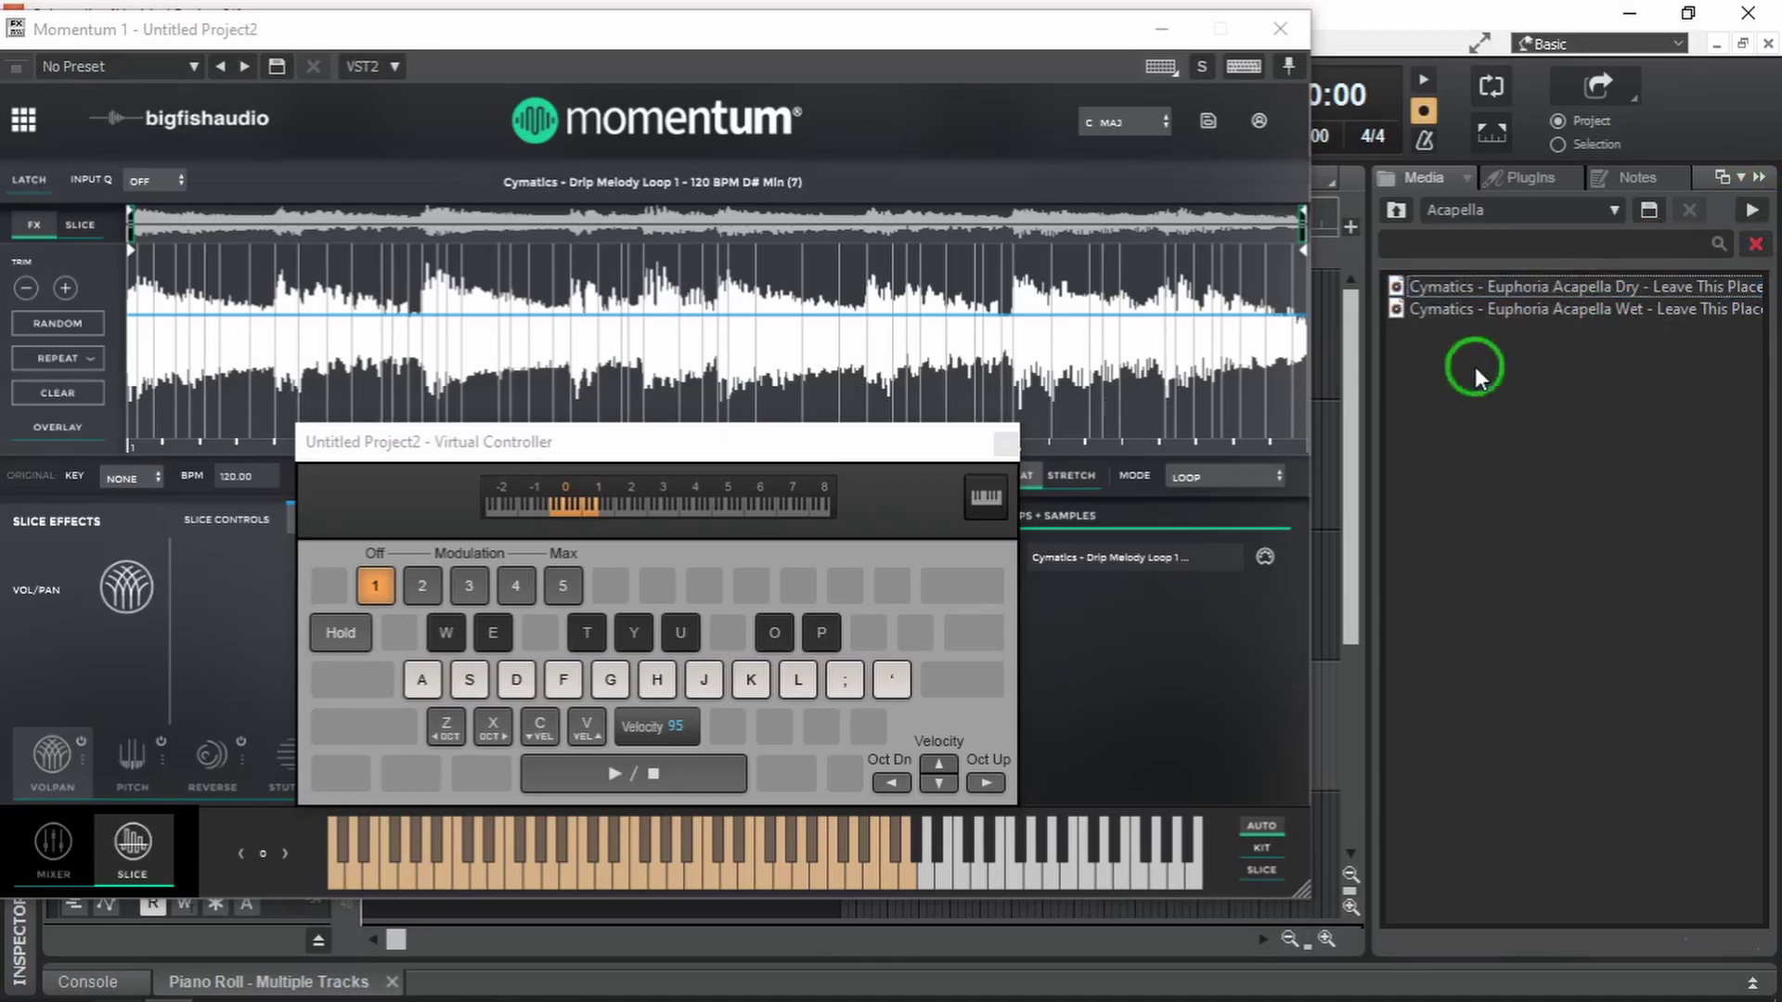
Drop Euphoria Acapella Dry - Leave This Place into Momentum as a new group and show its waveform.
left_click_drag(1489, 295, 453, 314)
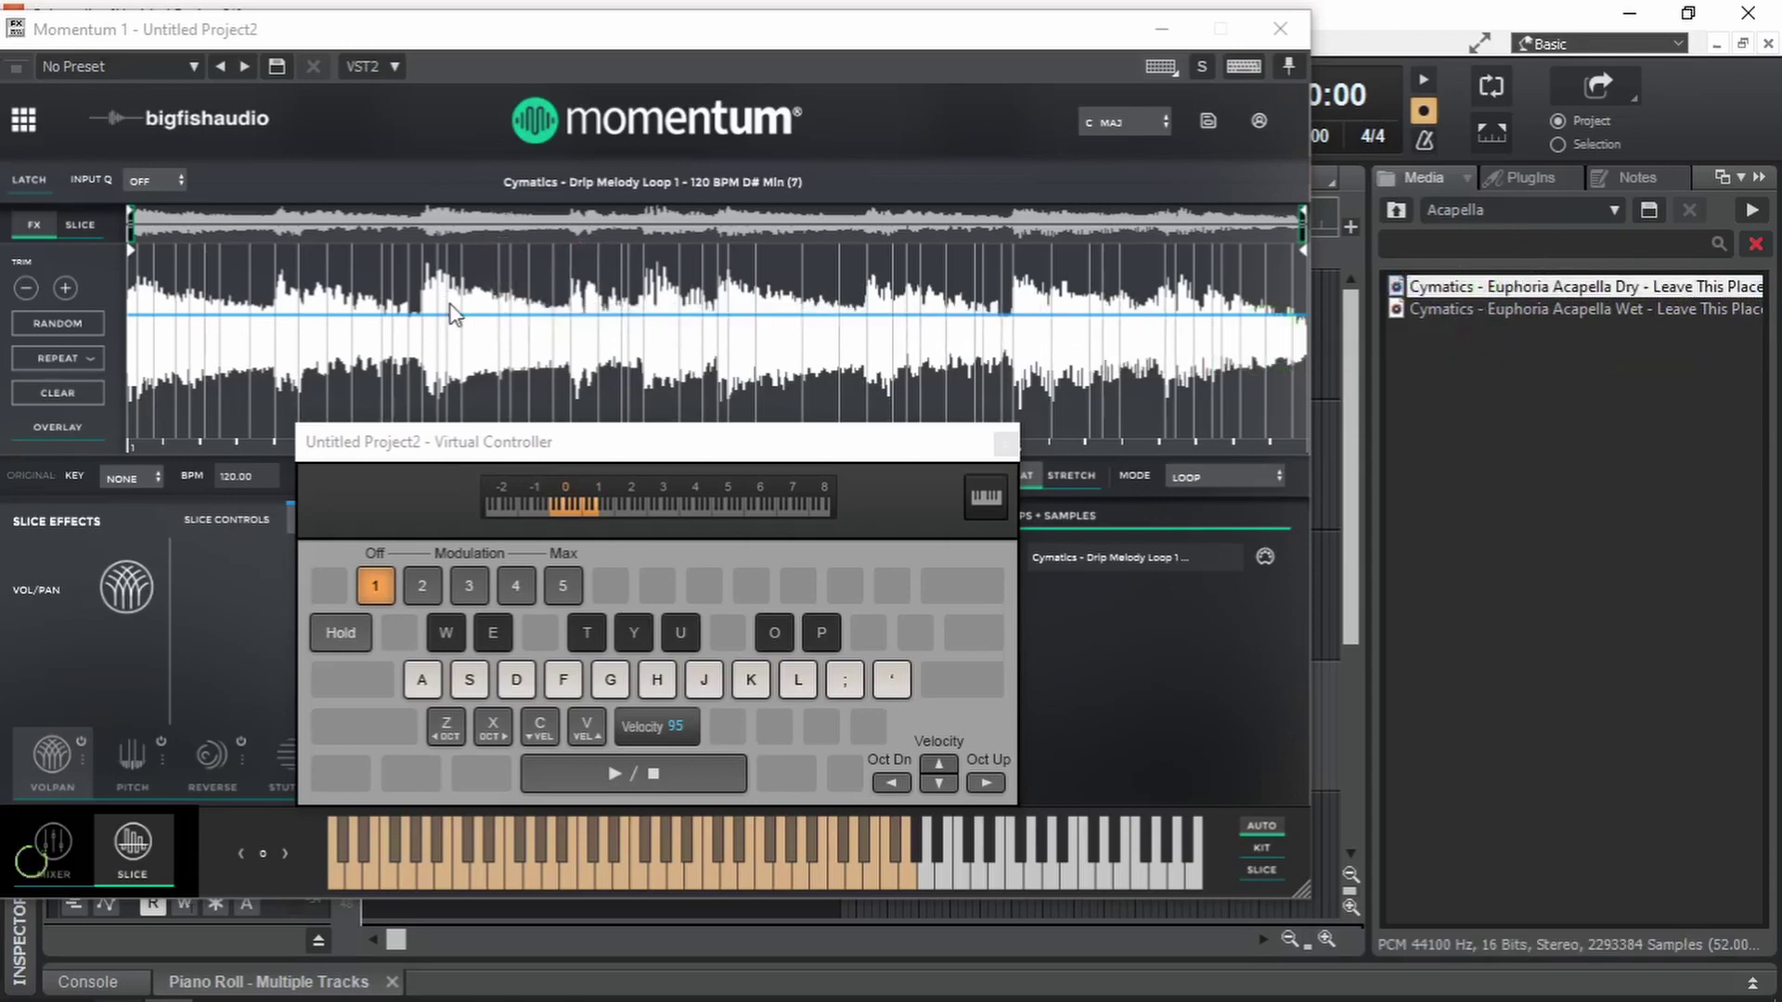
left_click_drag(688, 447, 801, 731)
left_click(1145, 560)
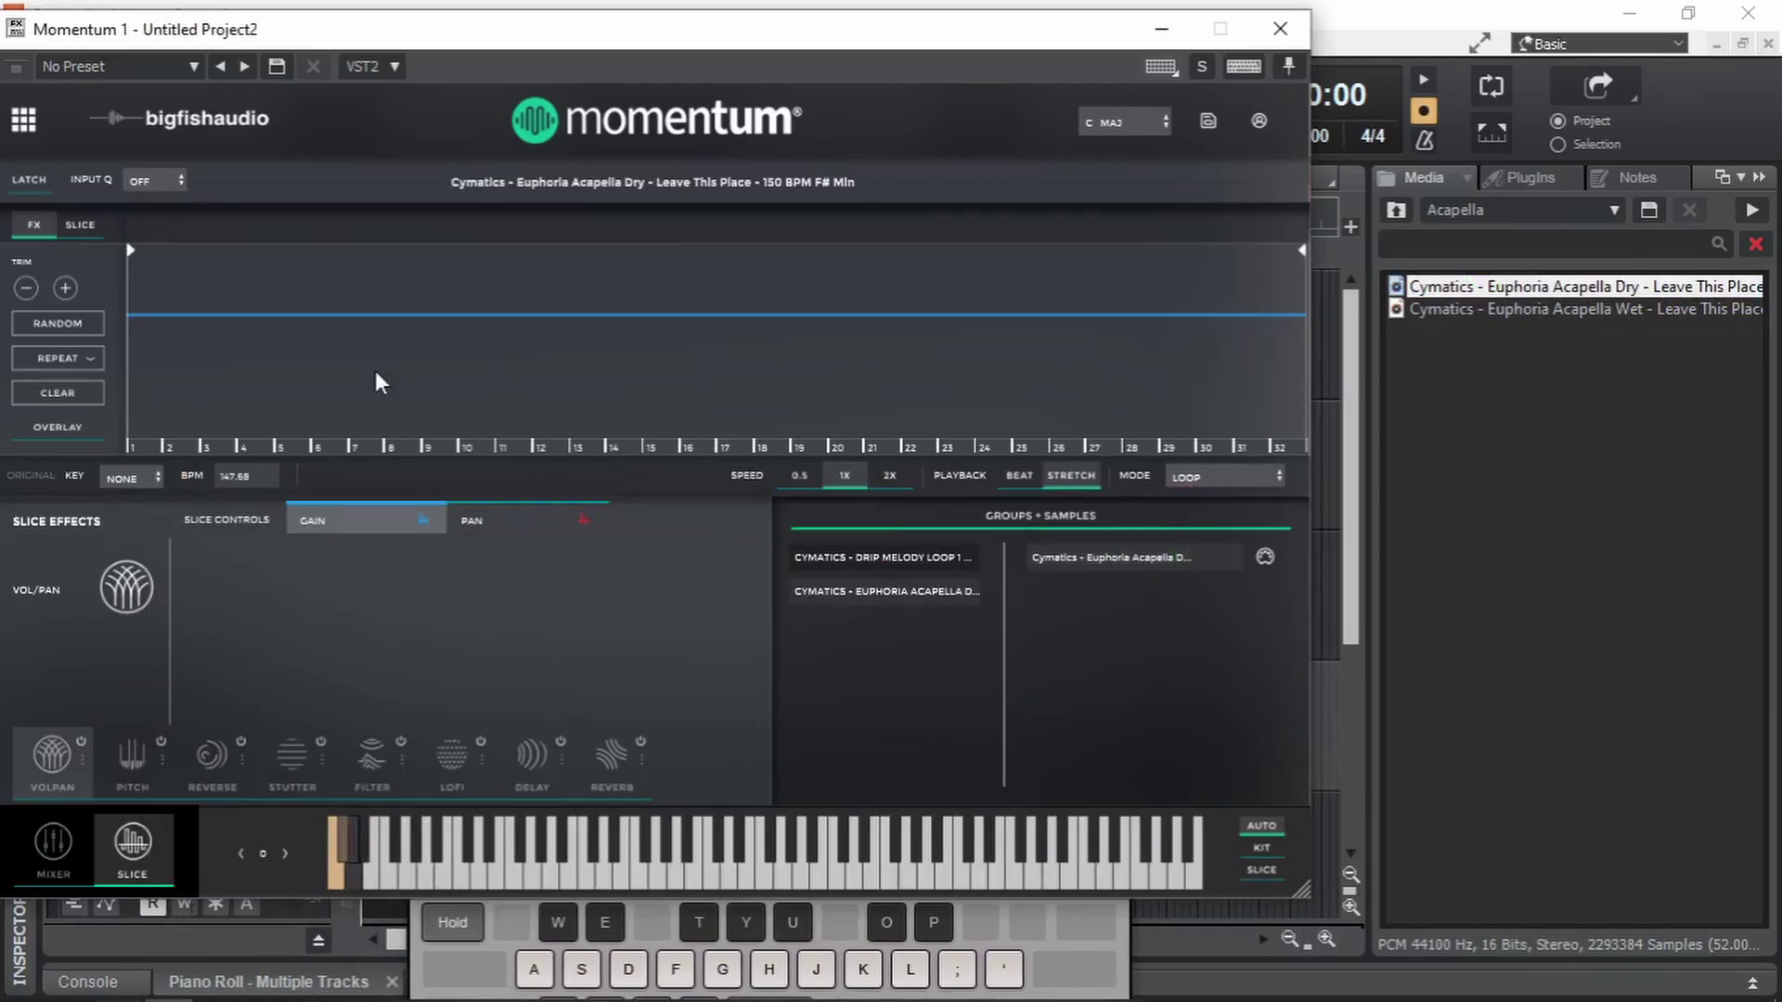
left_click(1074, 931)
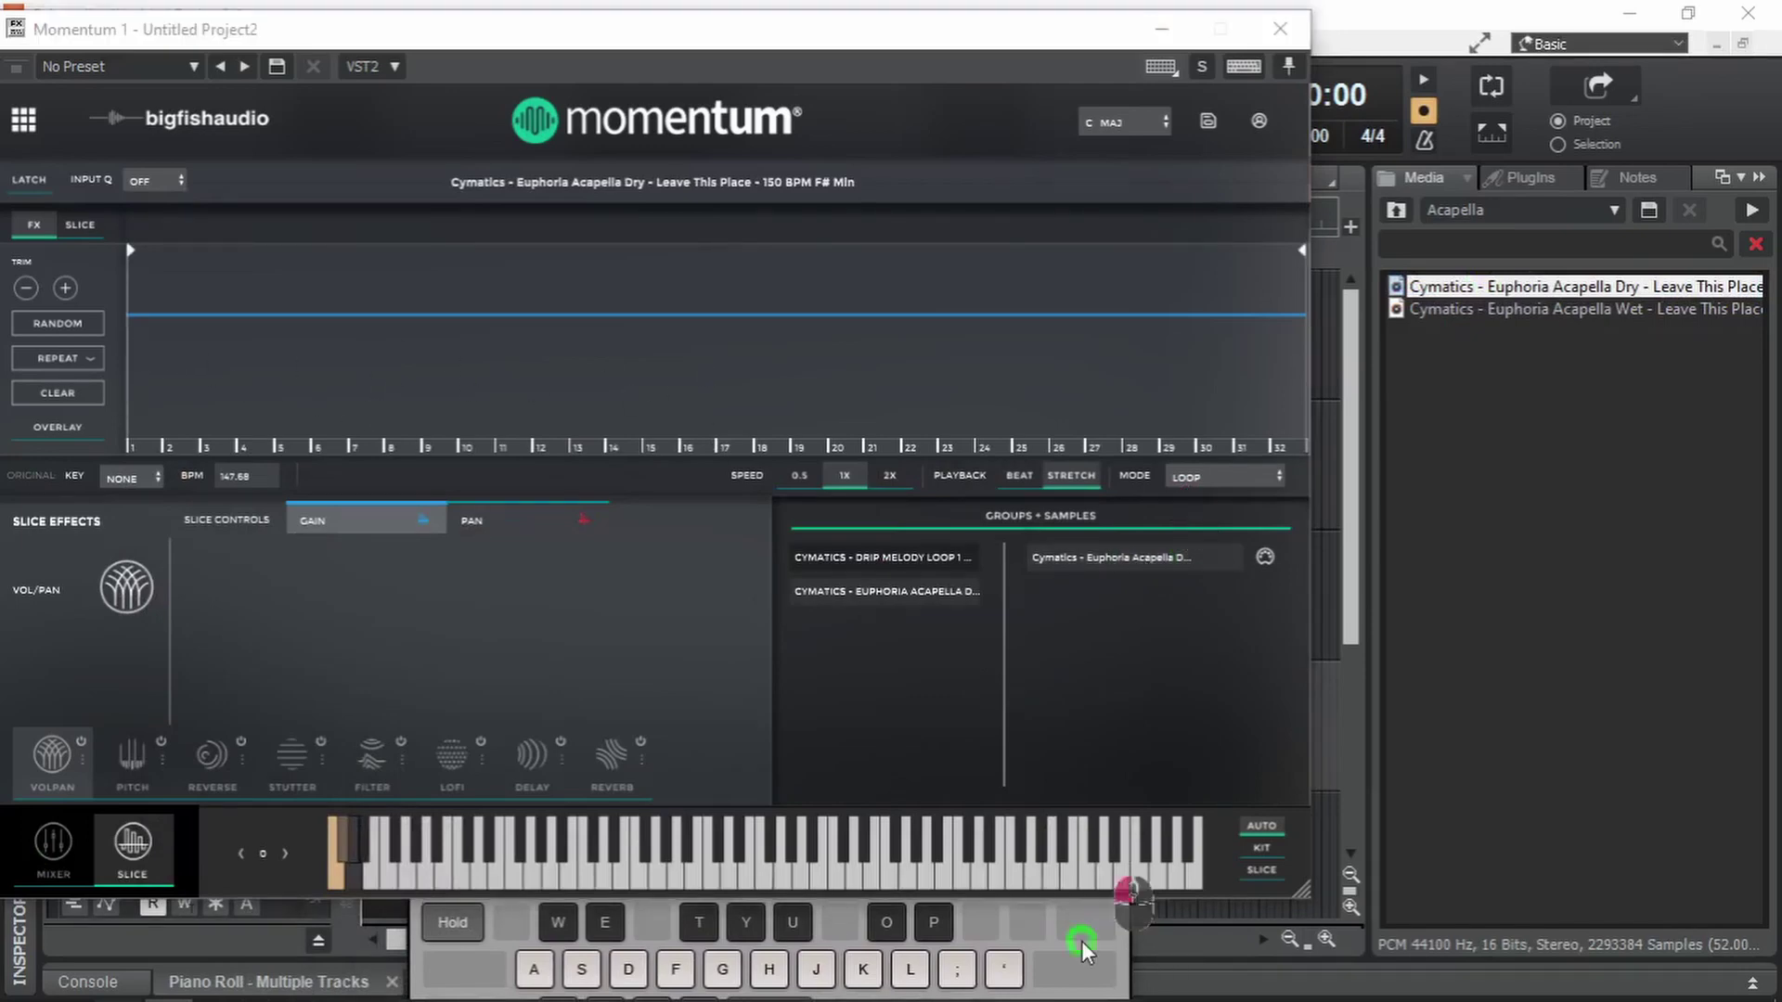
left_click_drag(769, 729, 1278, 473)
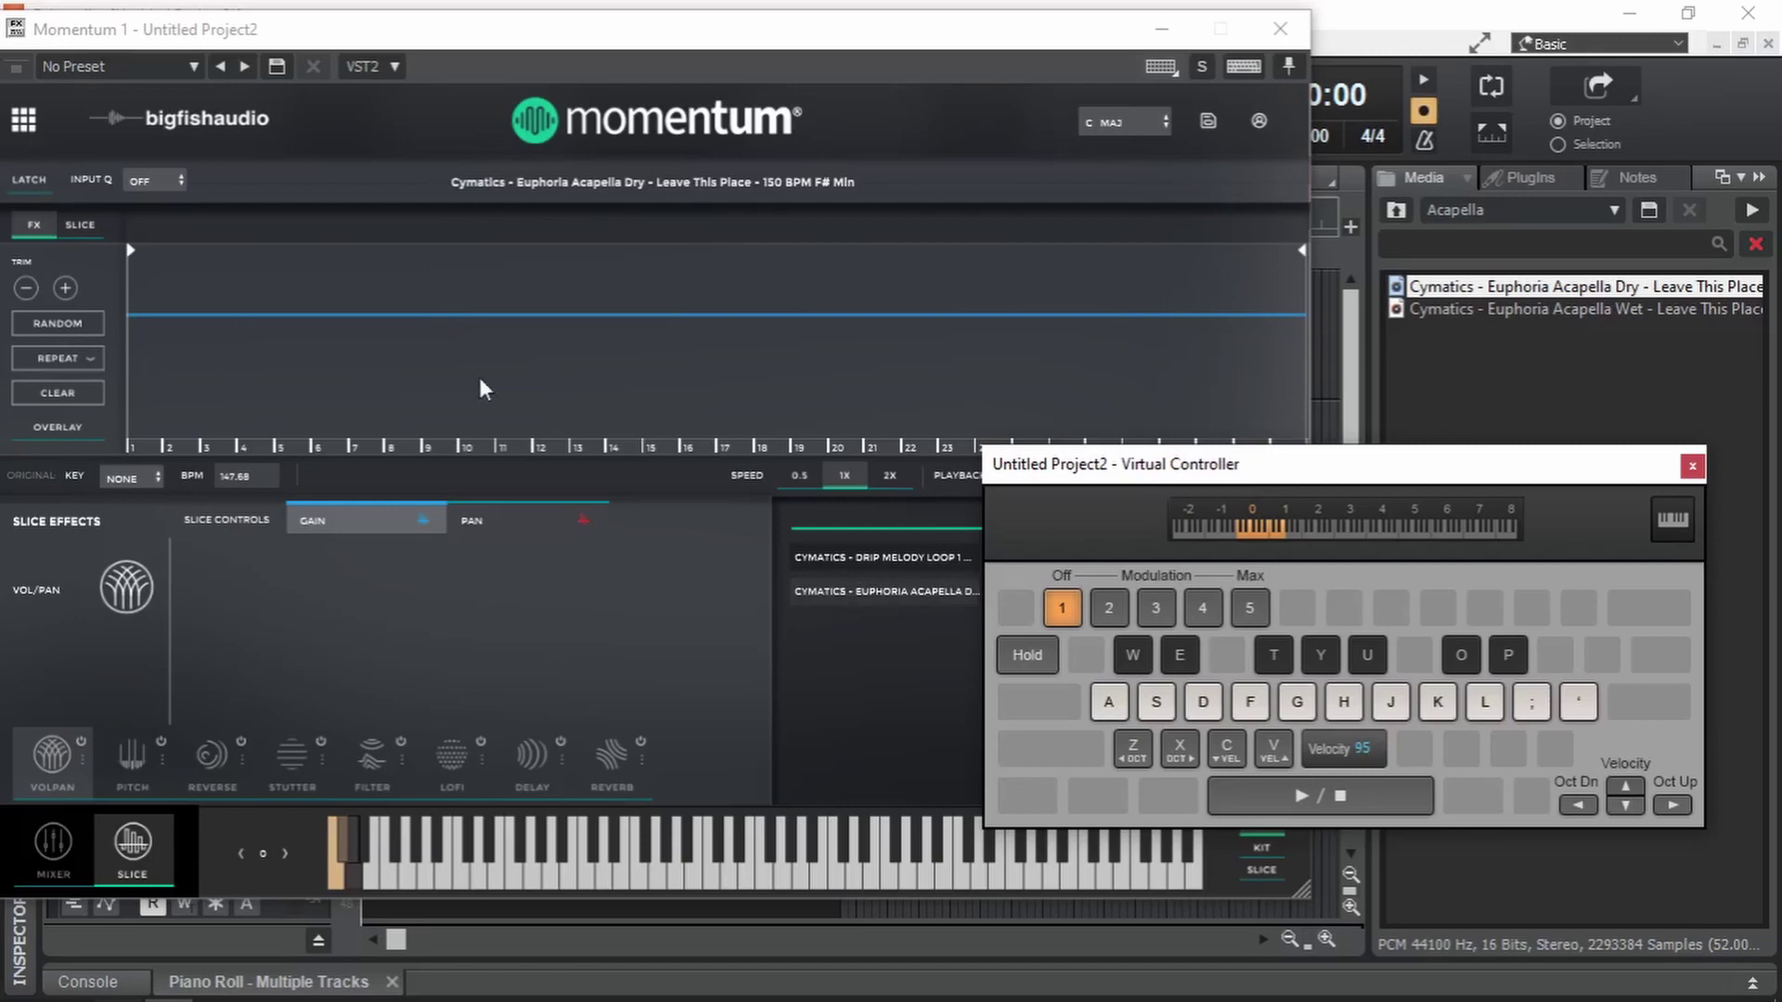
Set Momentum's slice grid to 1/8 notes for the acapella.
left_click(80, 224)
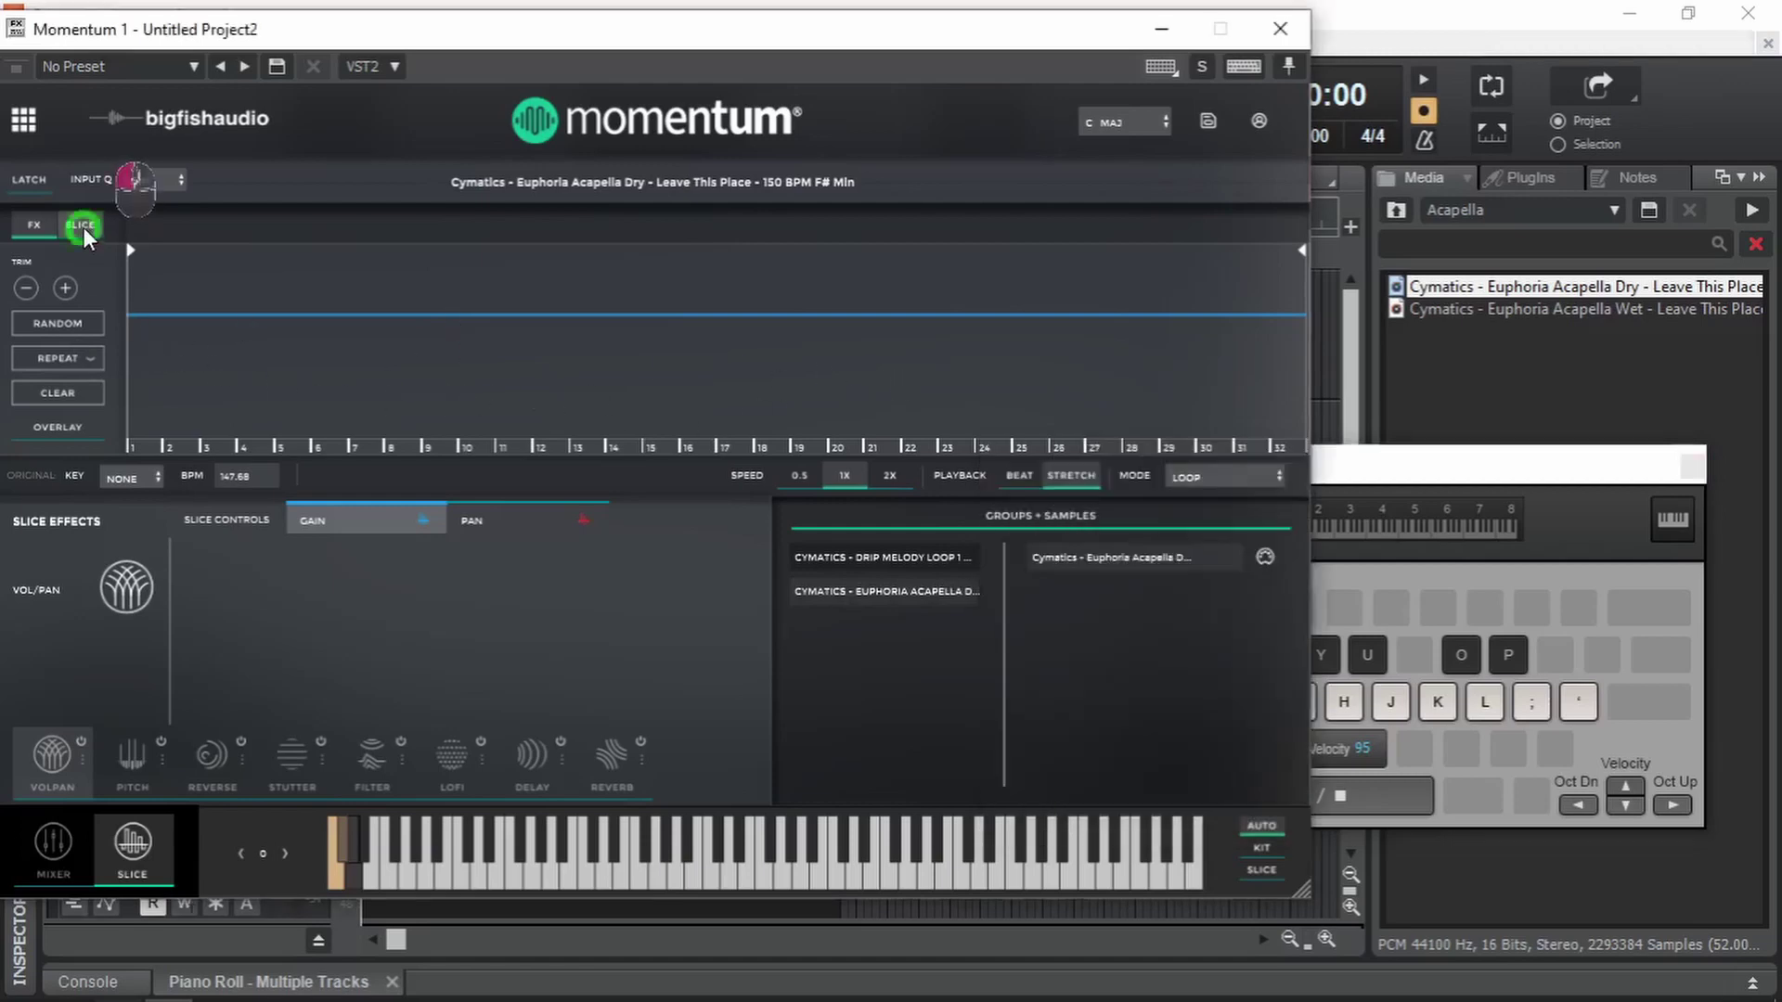
left_click(74, 291)
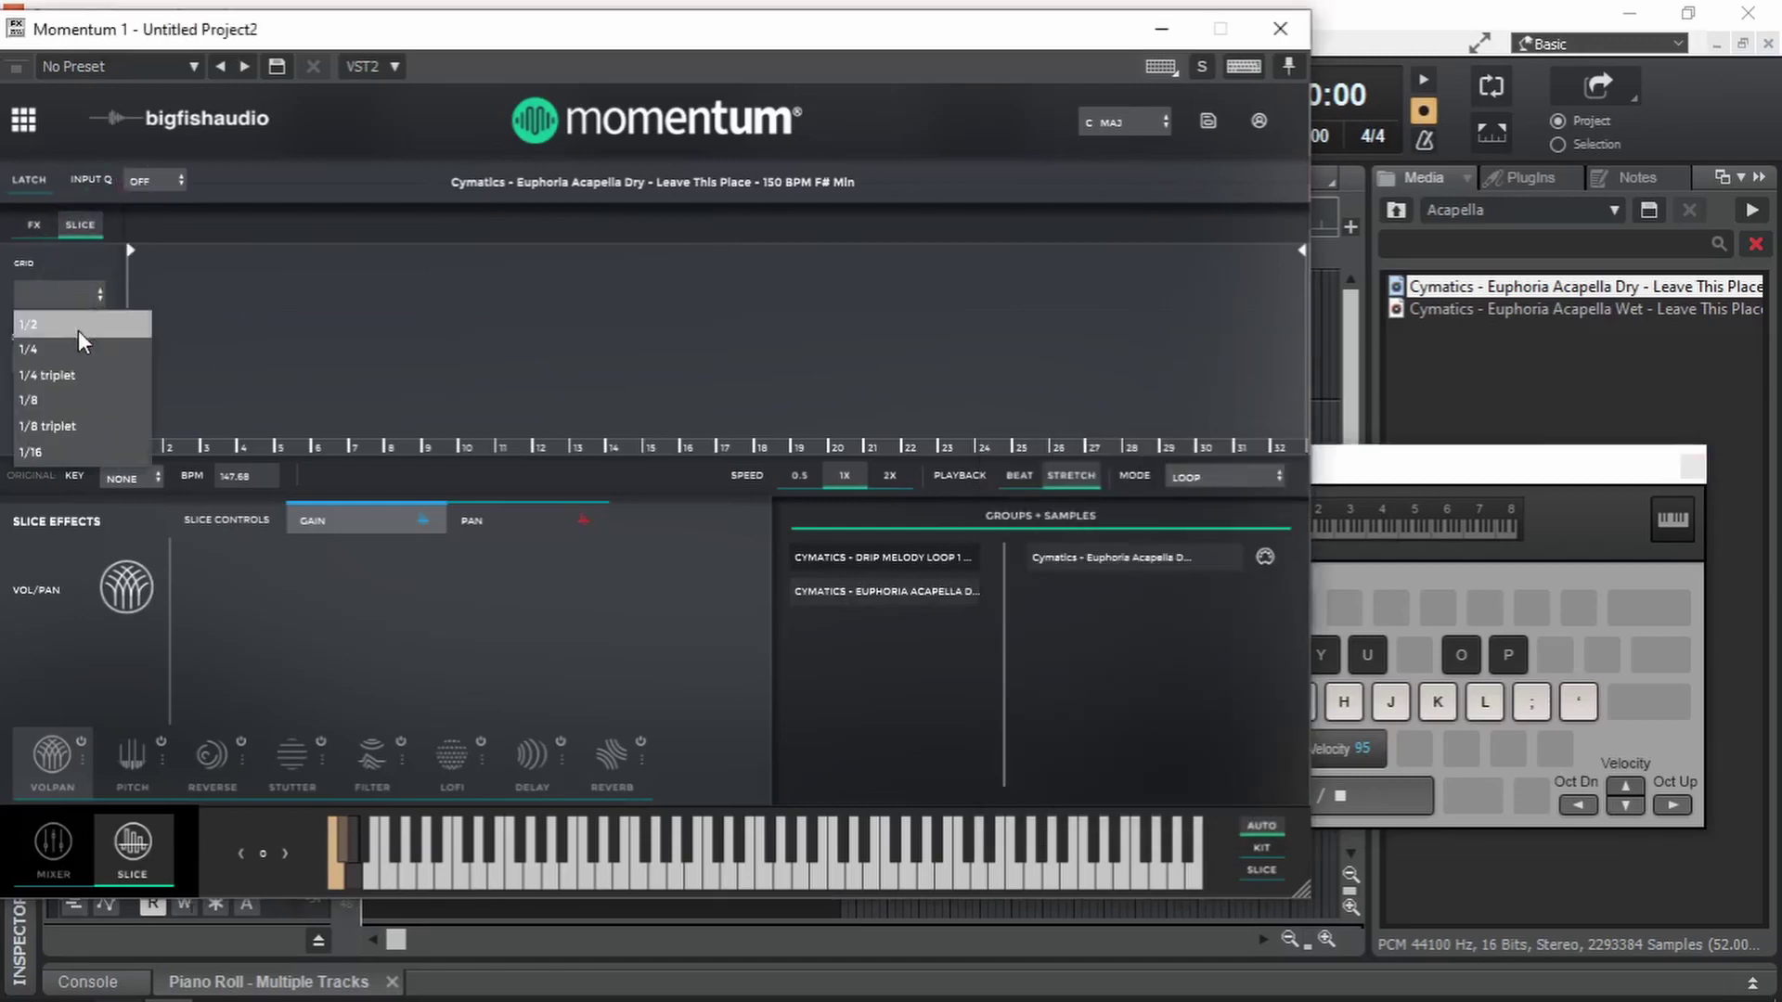
left_click(55, 399)
Audition individual vocal chops on keys G, F and D.
left_click(1380, 460)
key("g")
key("g")
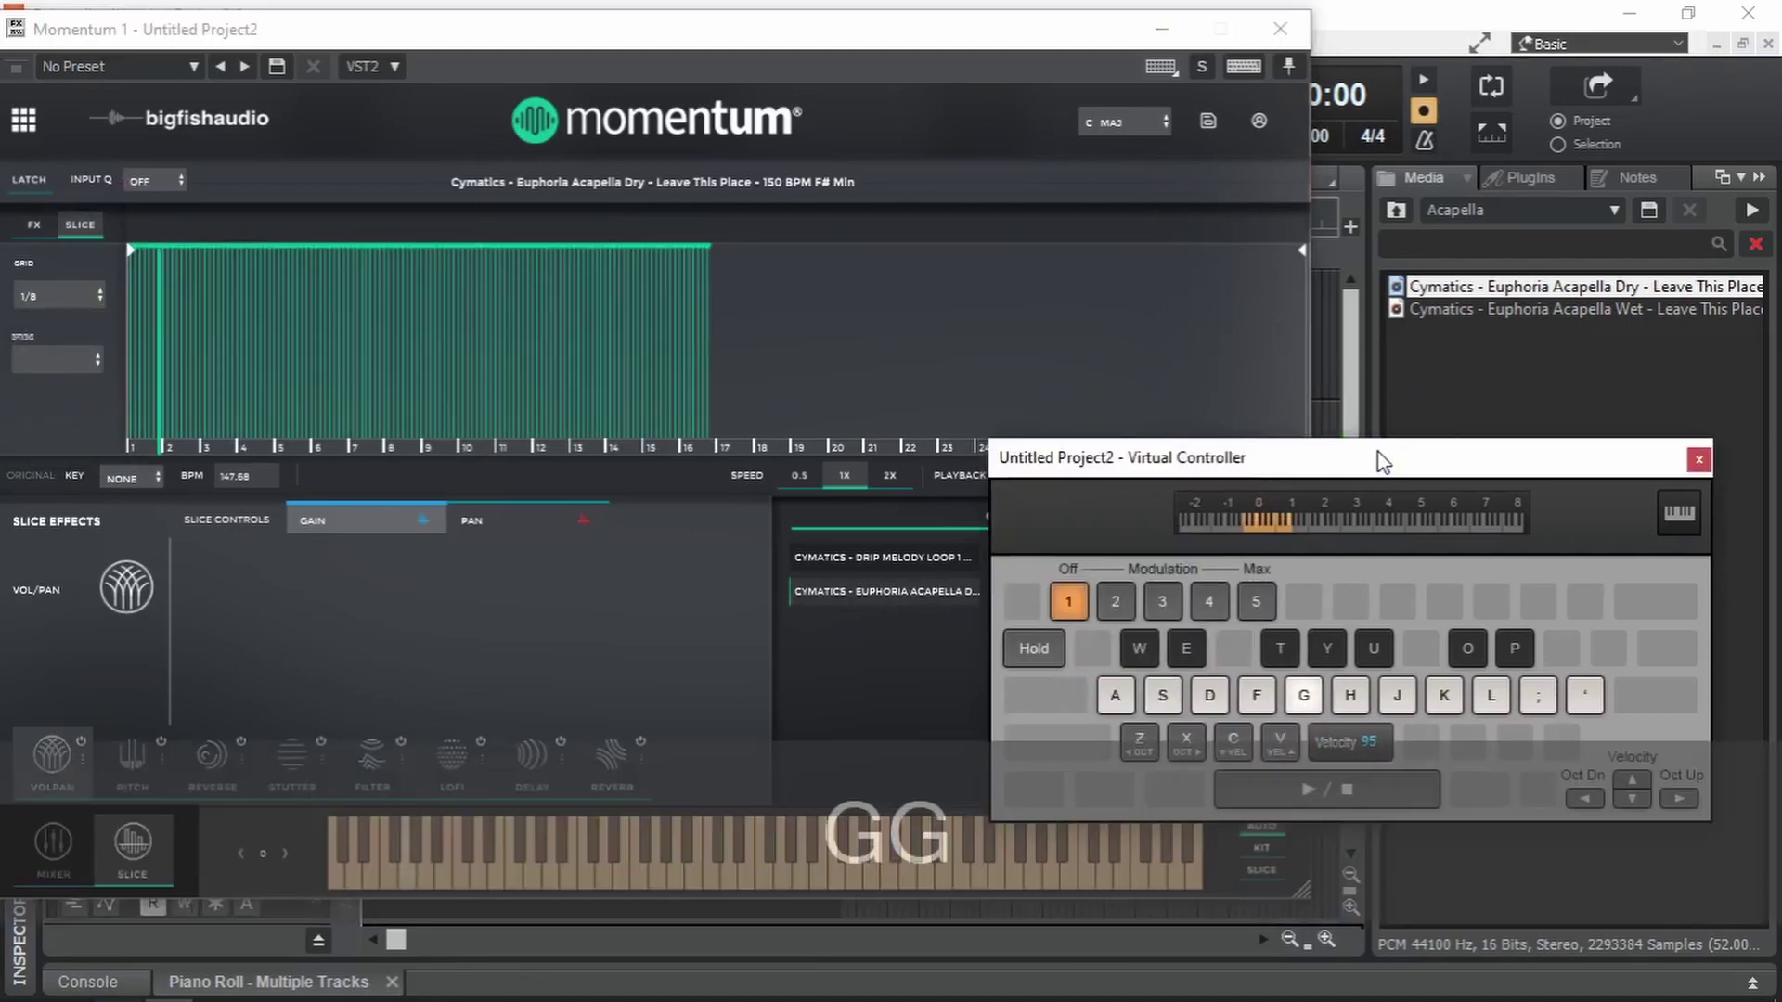
key("g")
key("f")
key("d")
key("d")
key("d")
key("d")
key("d")
key("d")
key("d")
key("d")
key("d")
key("d")
key("d")
key("d")
key("d")
key("d")
key("d")
key("d")
key("d")
key("d")
key("d")
key("d")
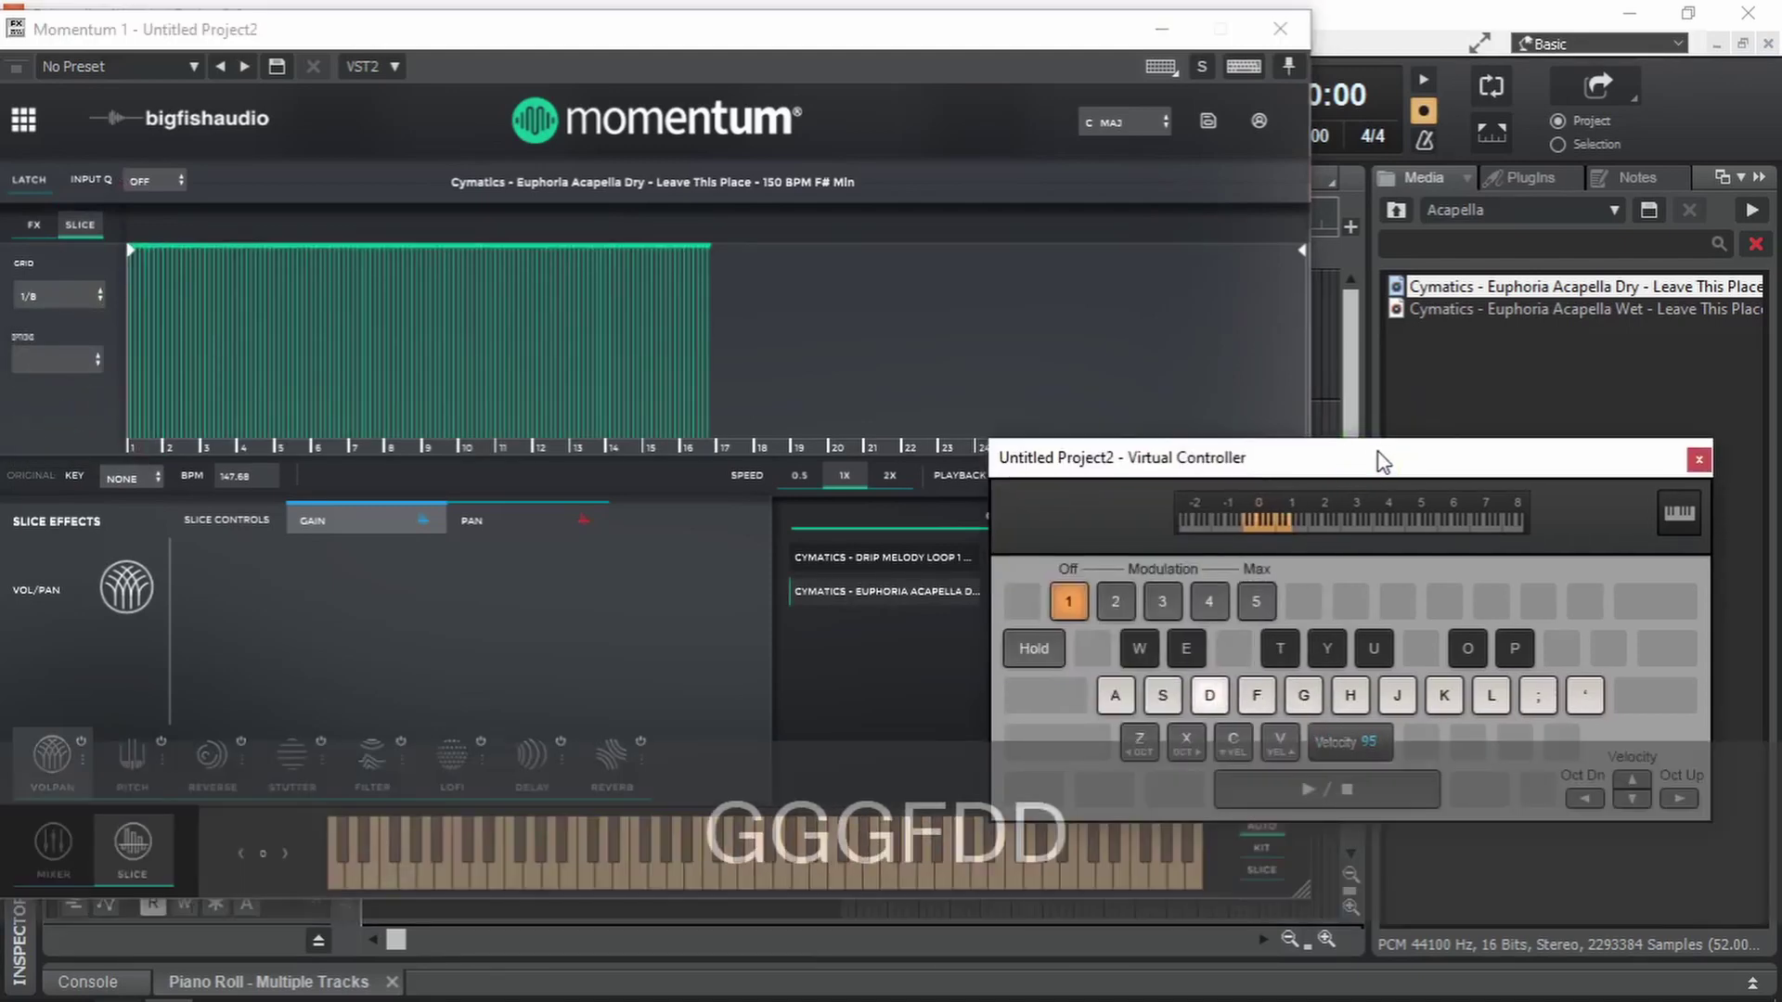
key("d")
key("d")
key("d")
key("d")
key("d")
key("d")
key("d")
key("d")
key("d")
key("d")
key("d")
key("d")
key("d")
key("d")
key("d")
key("d")
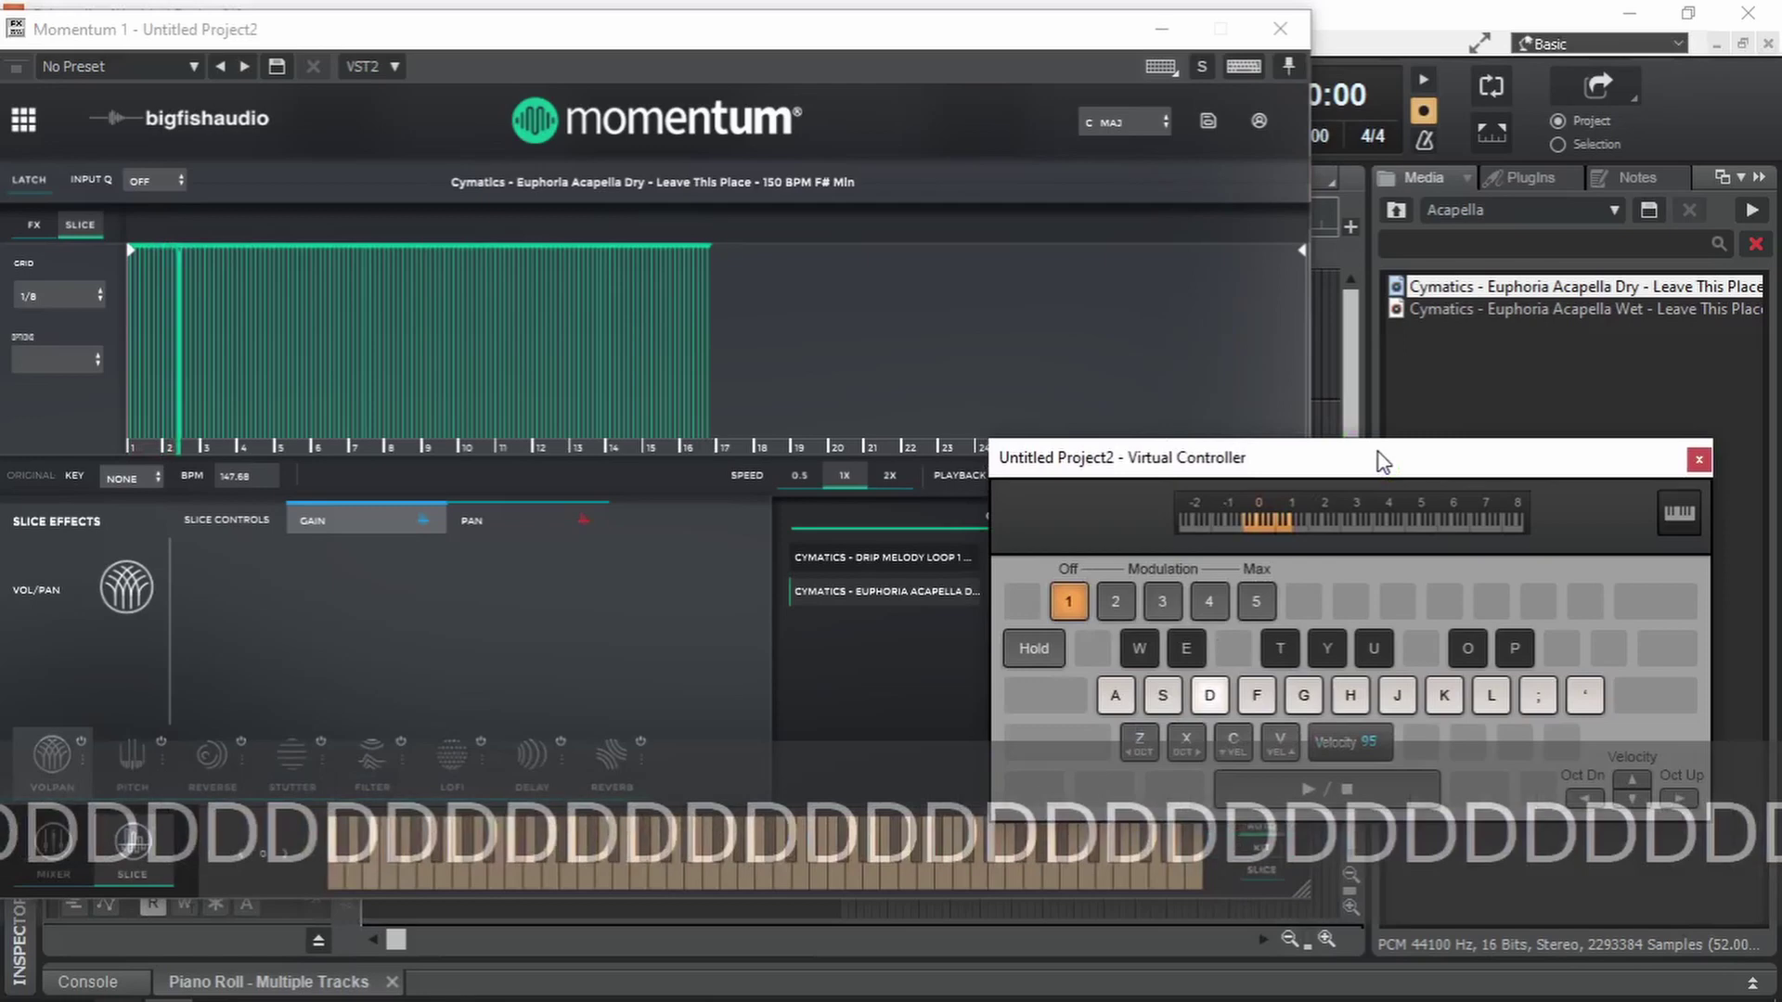
key("d")
key("d")
key("d")
key("d")
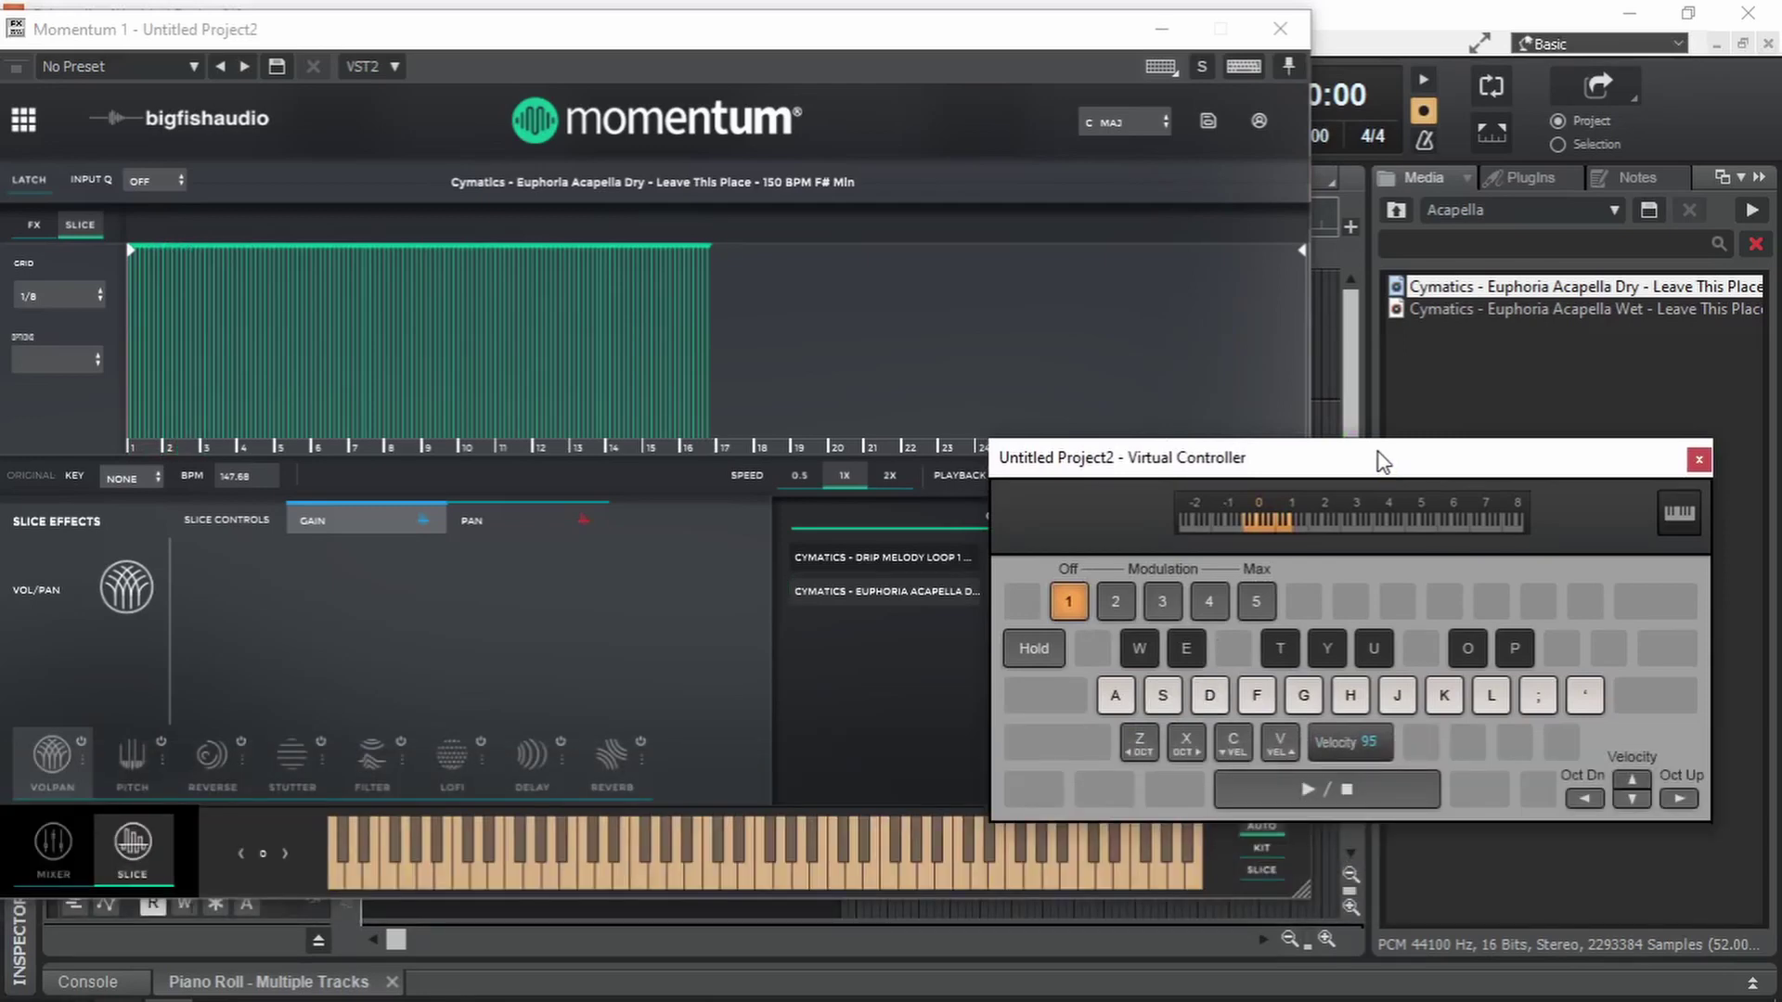
Play a repeating vocal-chop pattern on keys A, F, W, S and D.
key("a")
key("f")
key("w")
key("s")
key("d")
key("d")
key("a")
key("f")
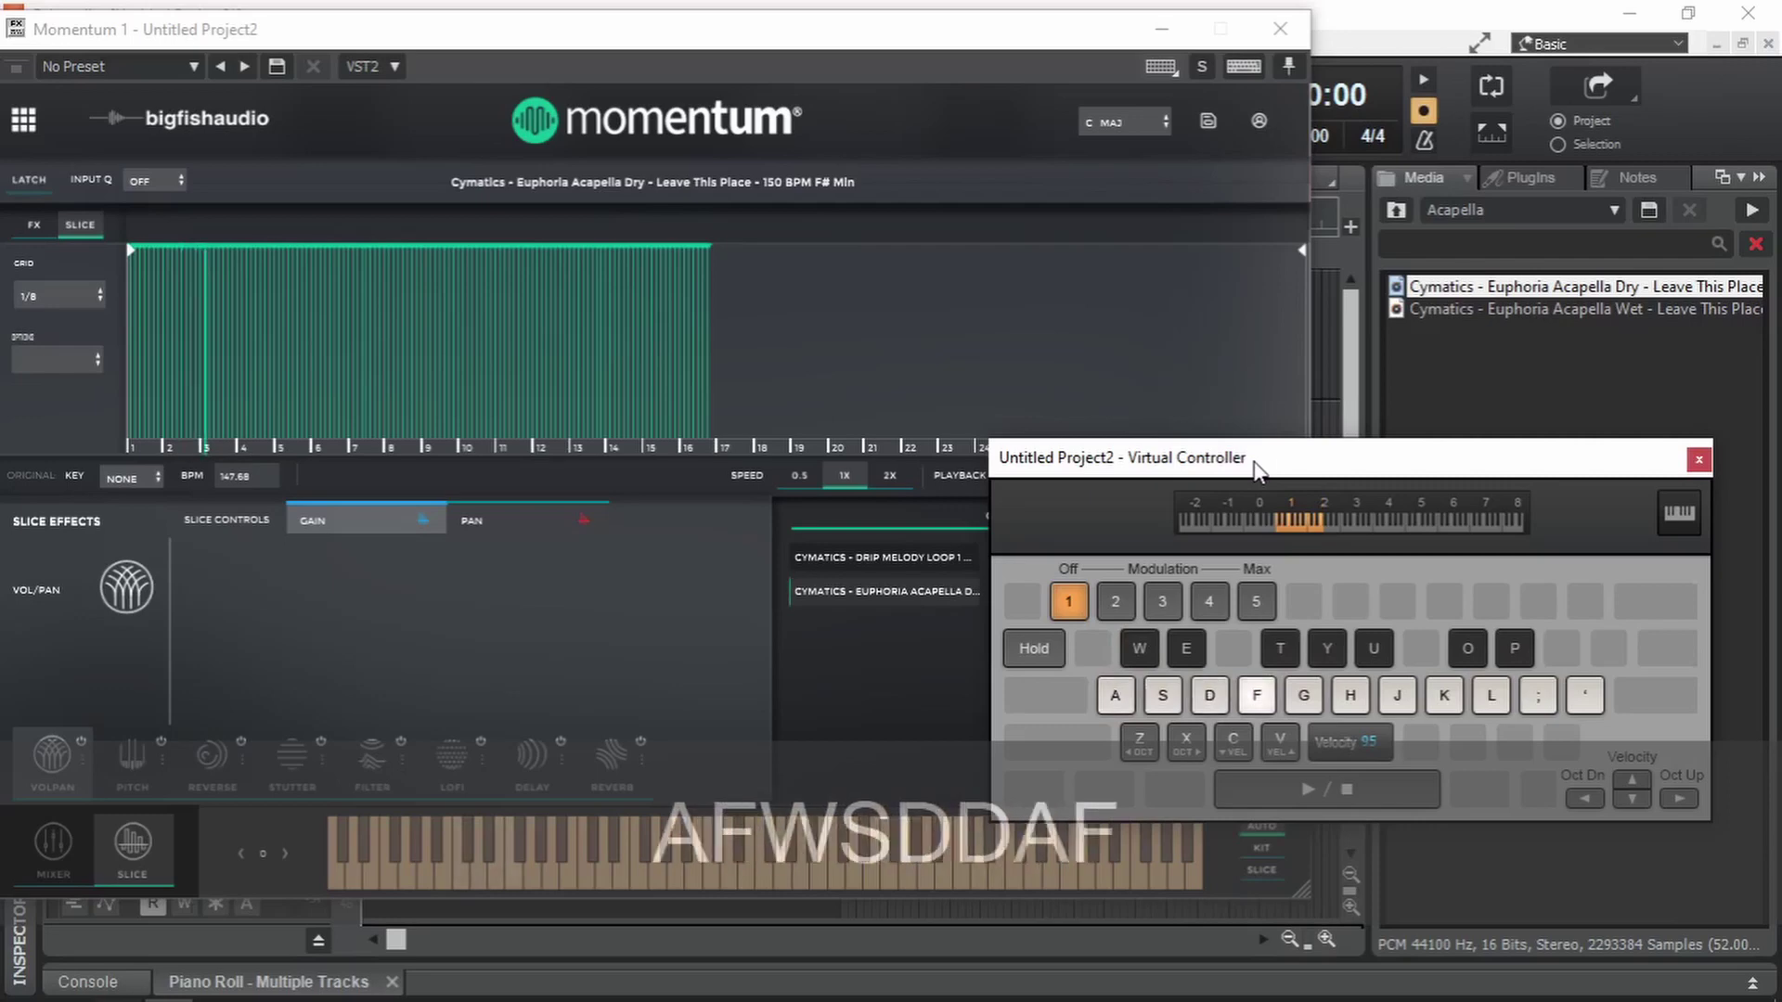
key("w")
key("s")
key("d")
key("d")
key("a")
key("f")
key("w")
key("s")
key("d")
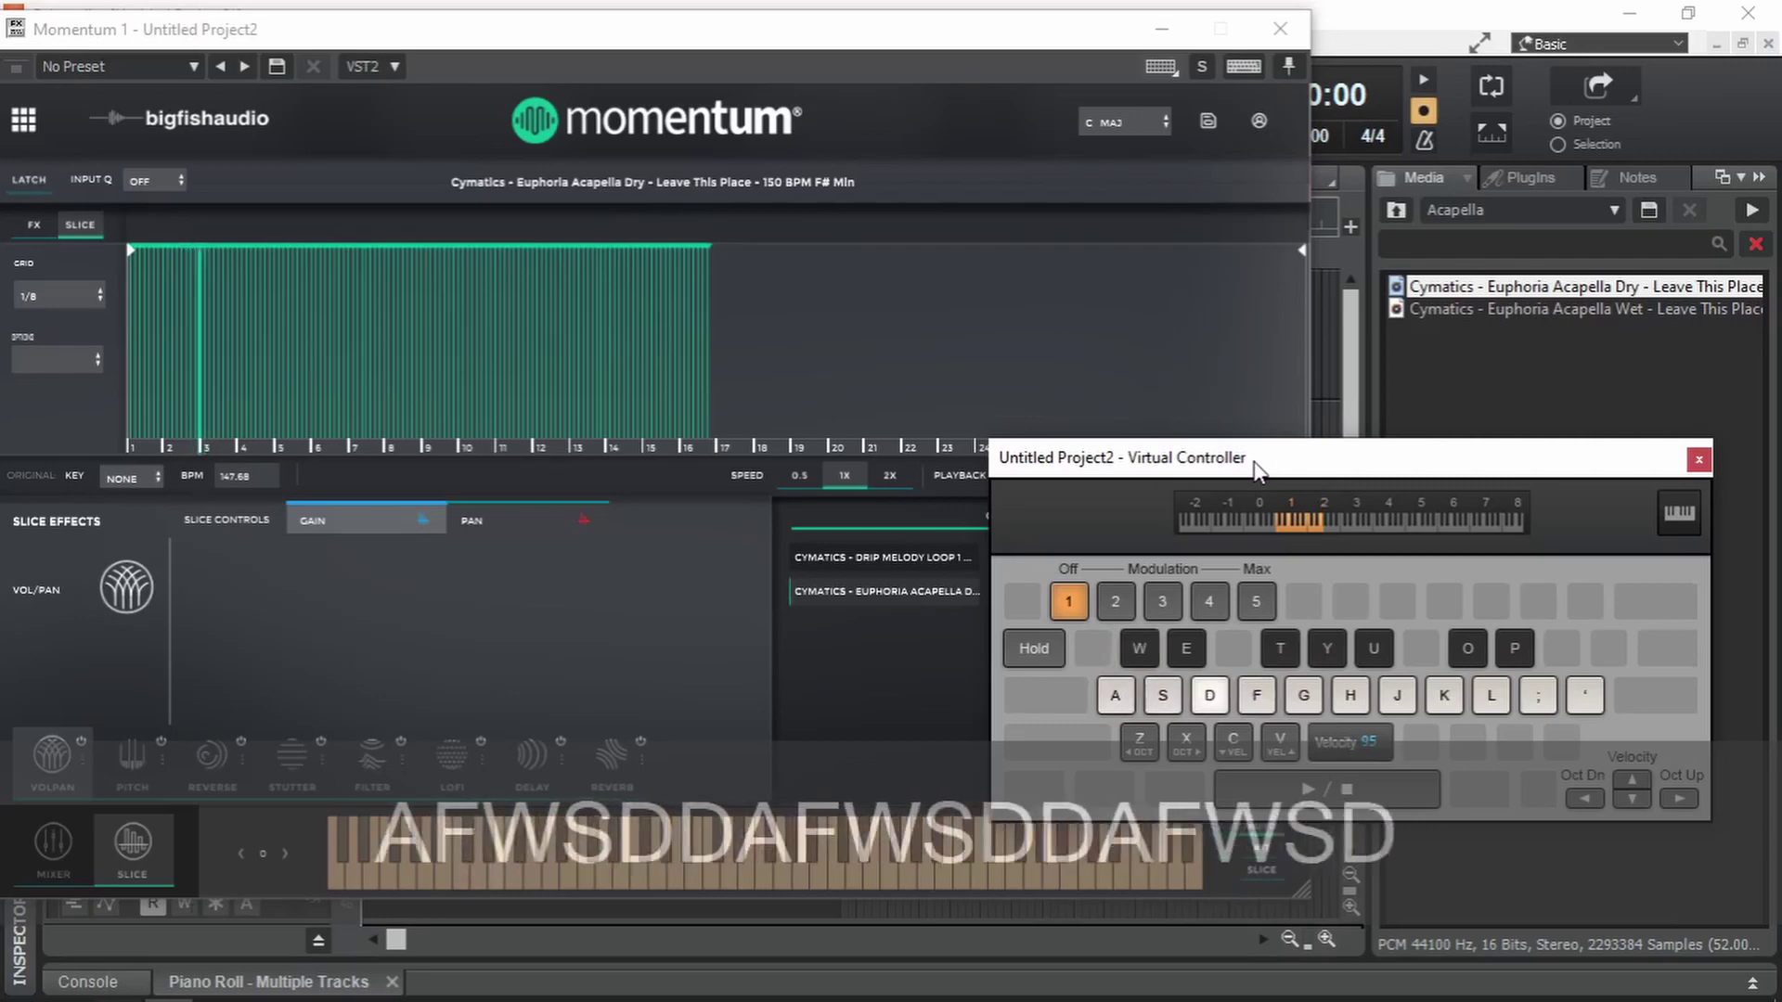
key("d")
key("f")
key("f")
key("a")
key("a")
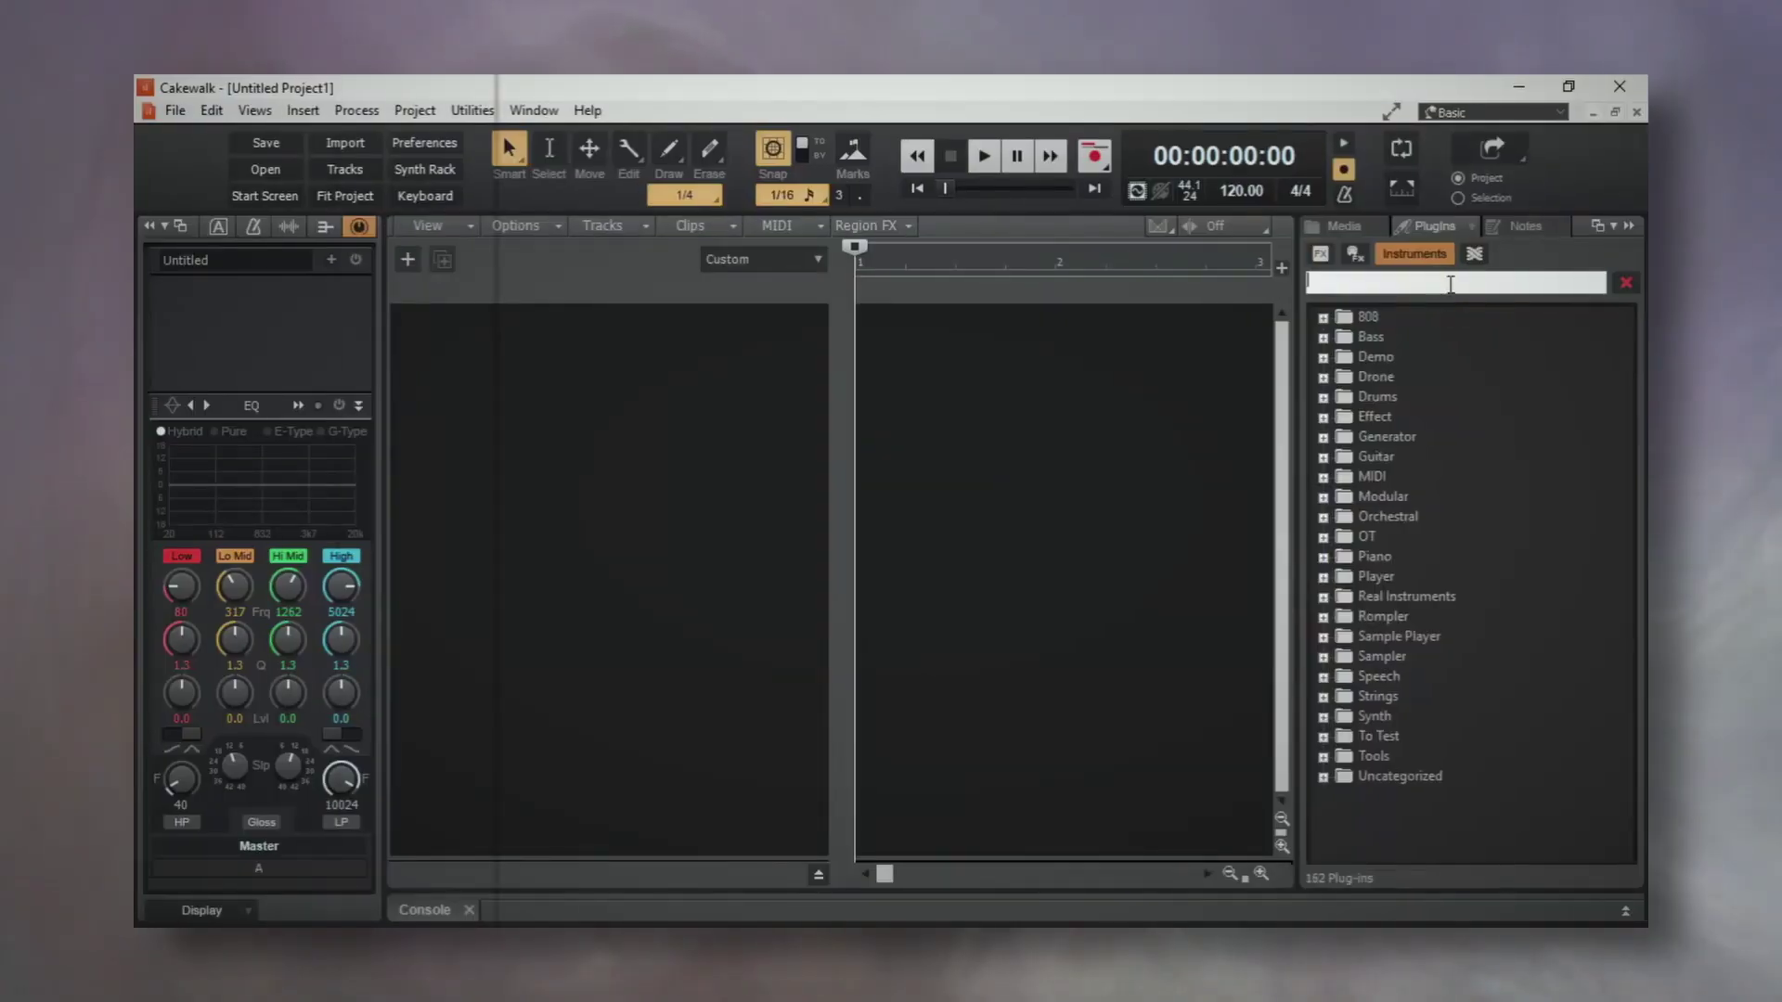
Search the Plugins browser for 'grace' and insert Grace as a soft synth with default options.
type("grace")
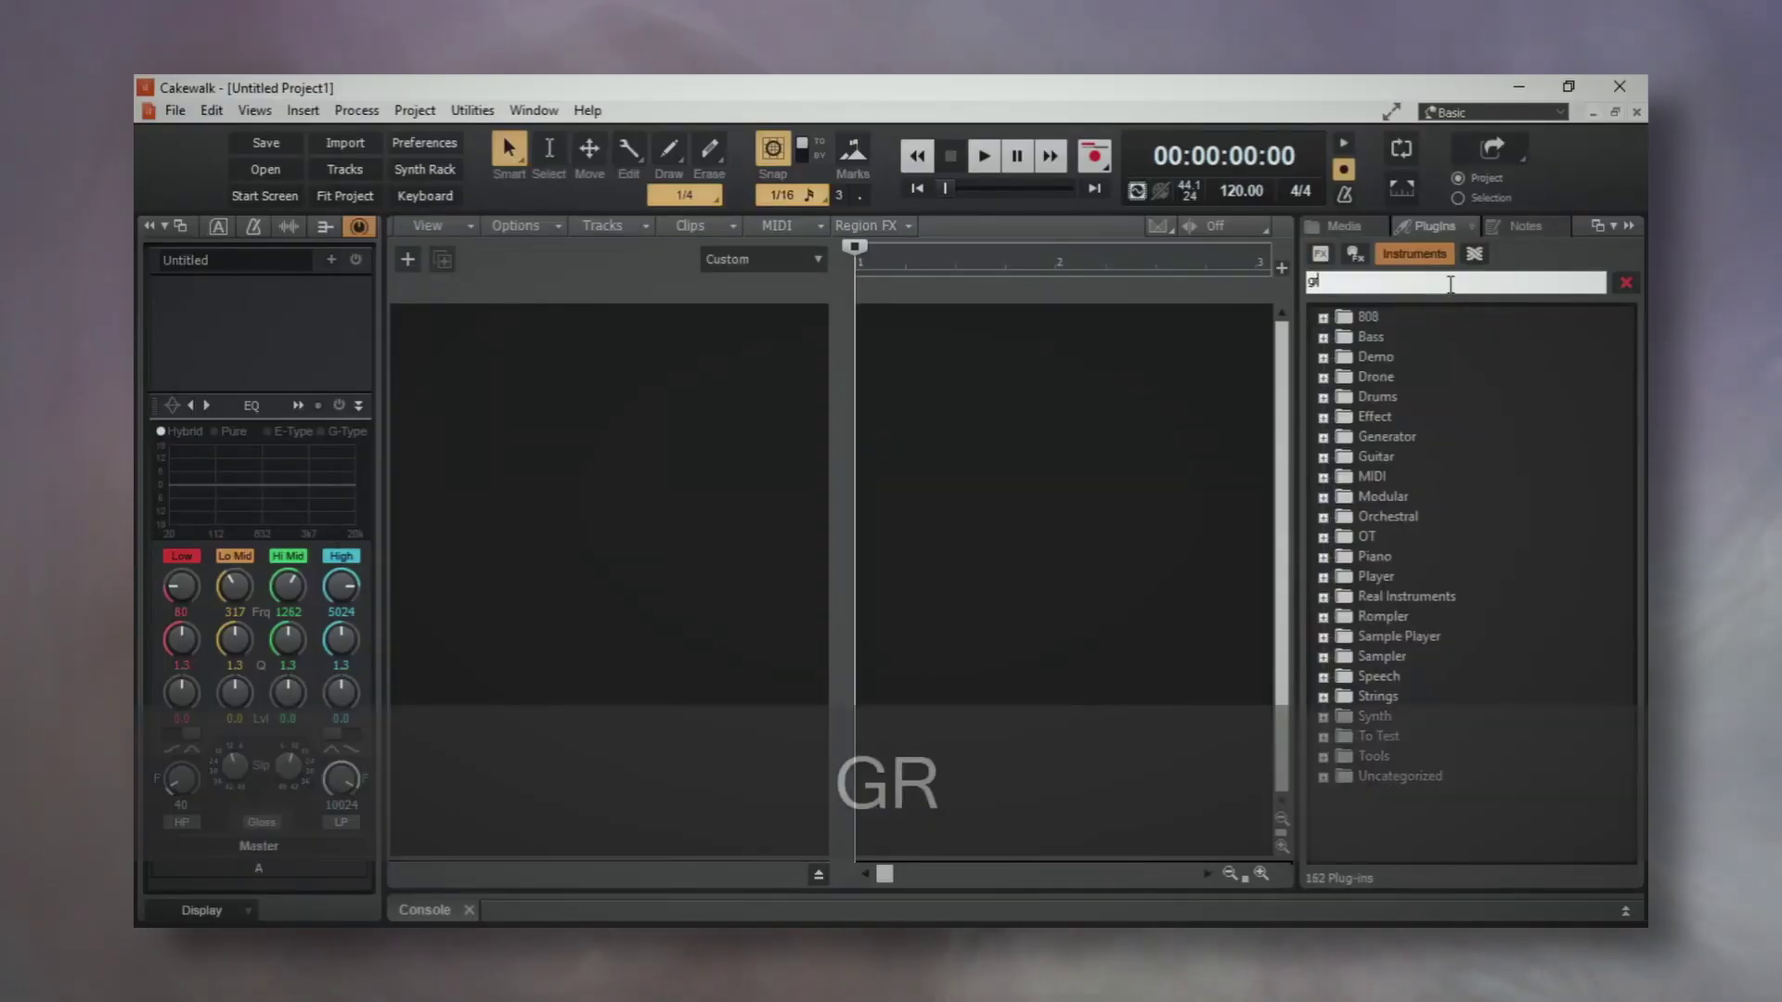
double_click(1396, 336)
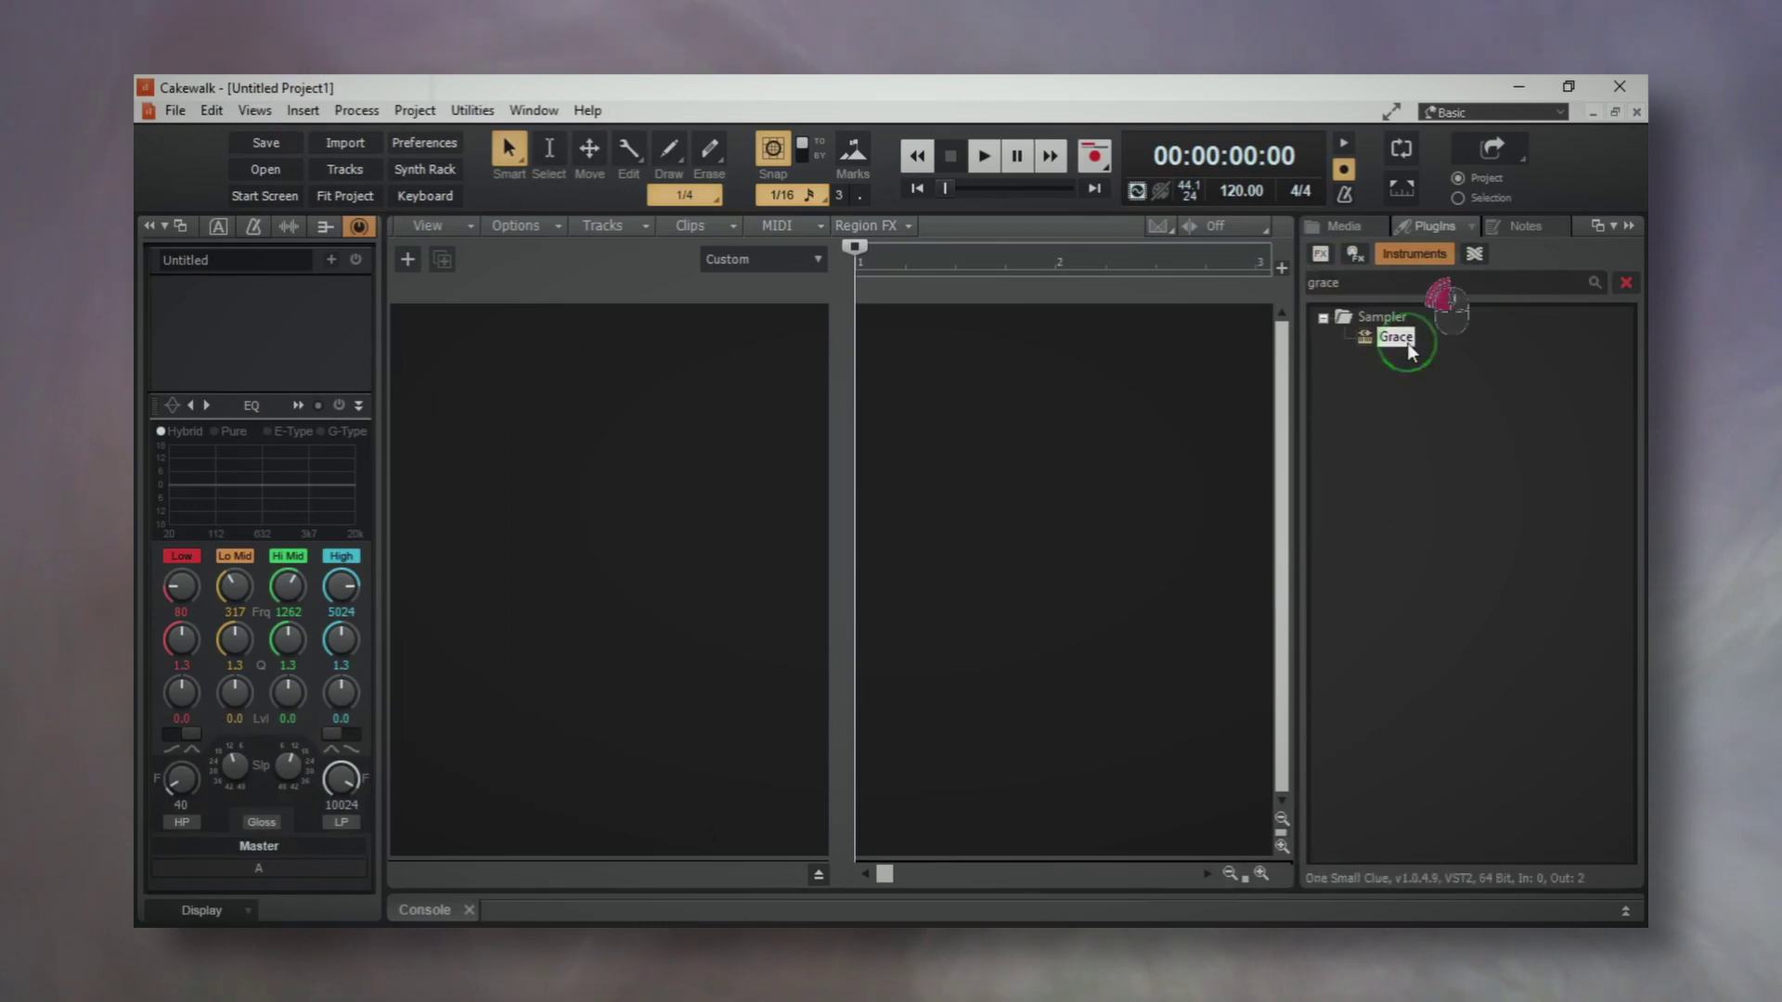
left_click(1151, 307)
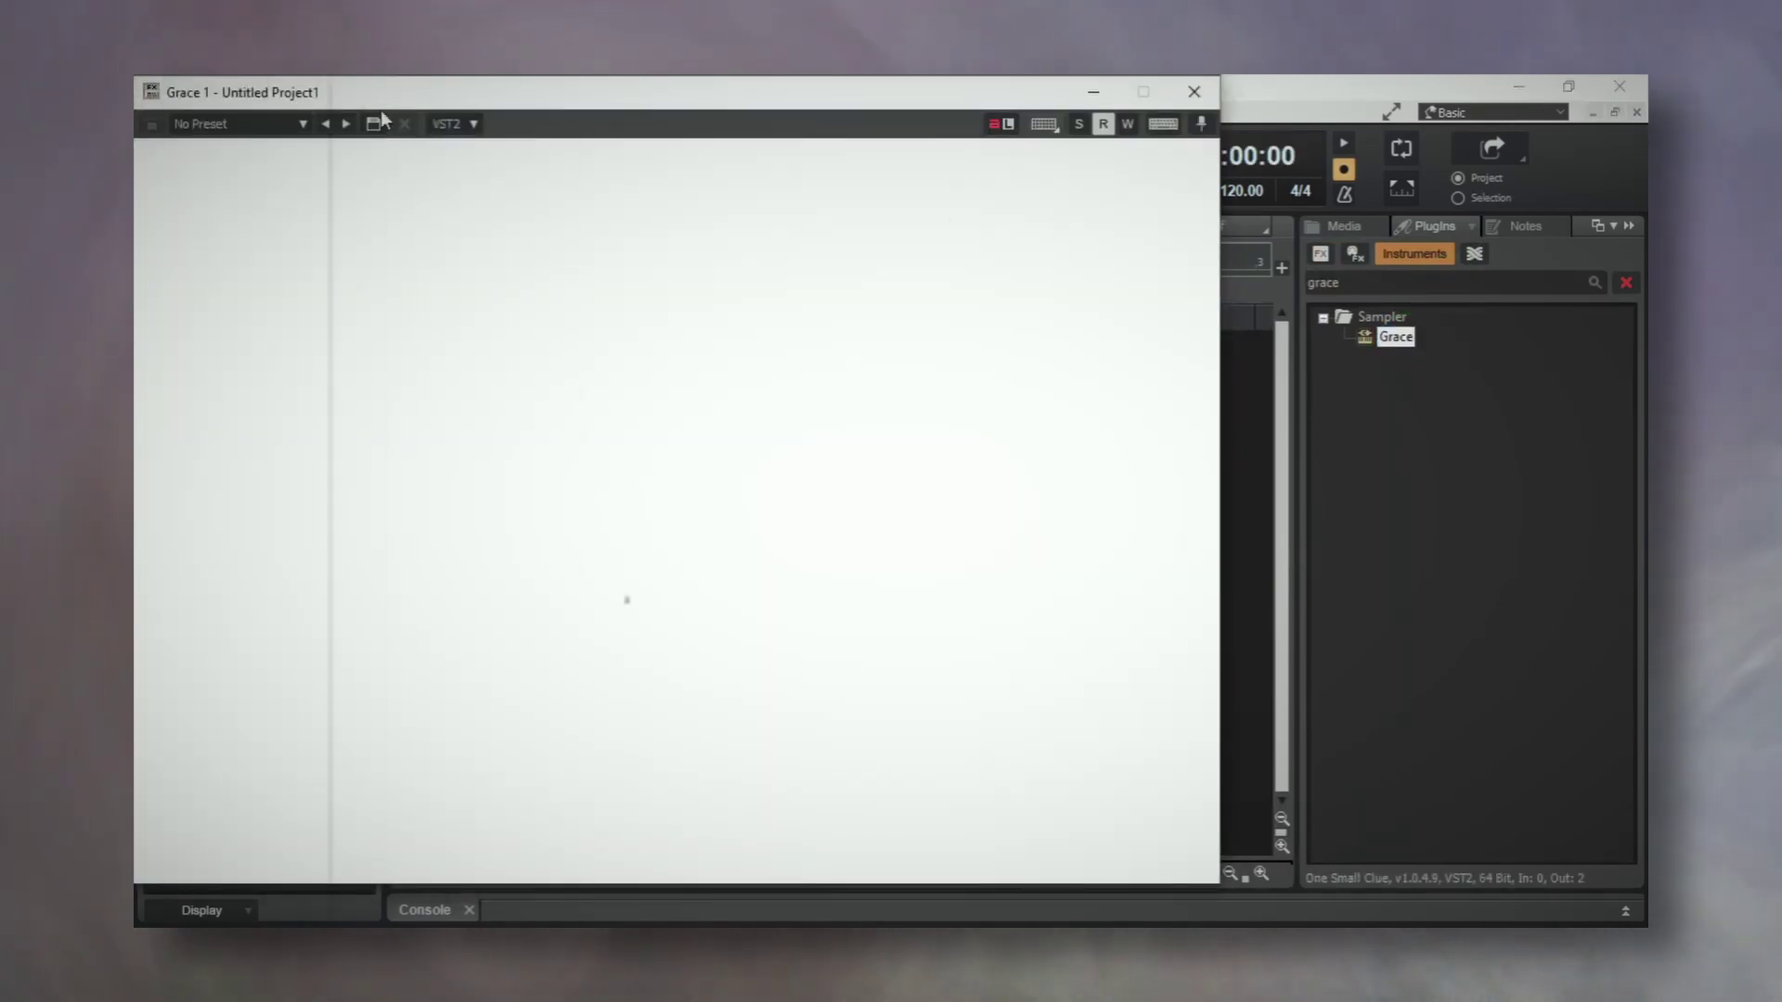
left_click_drag(380, 109, 581, 121)
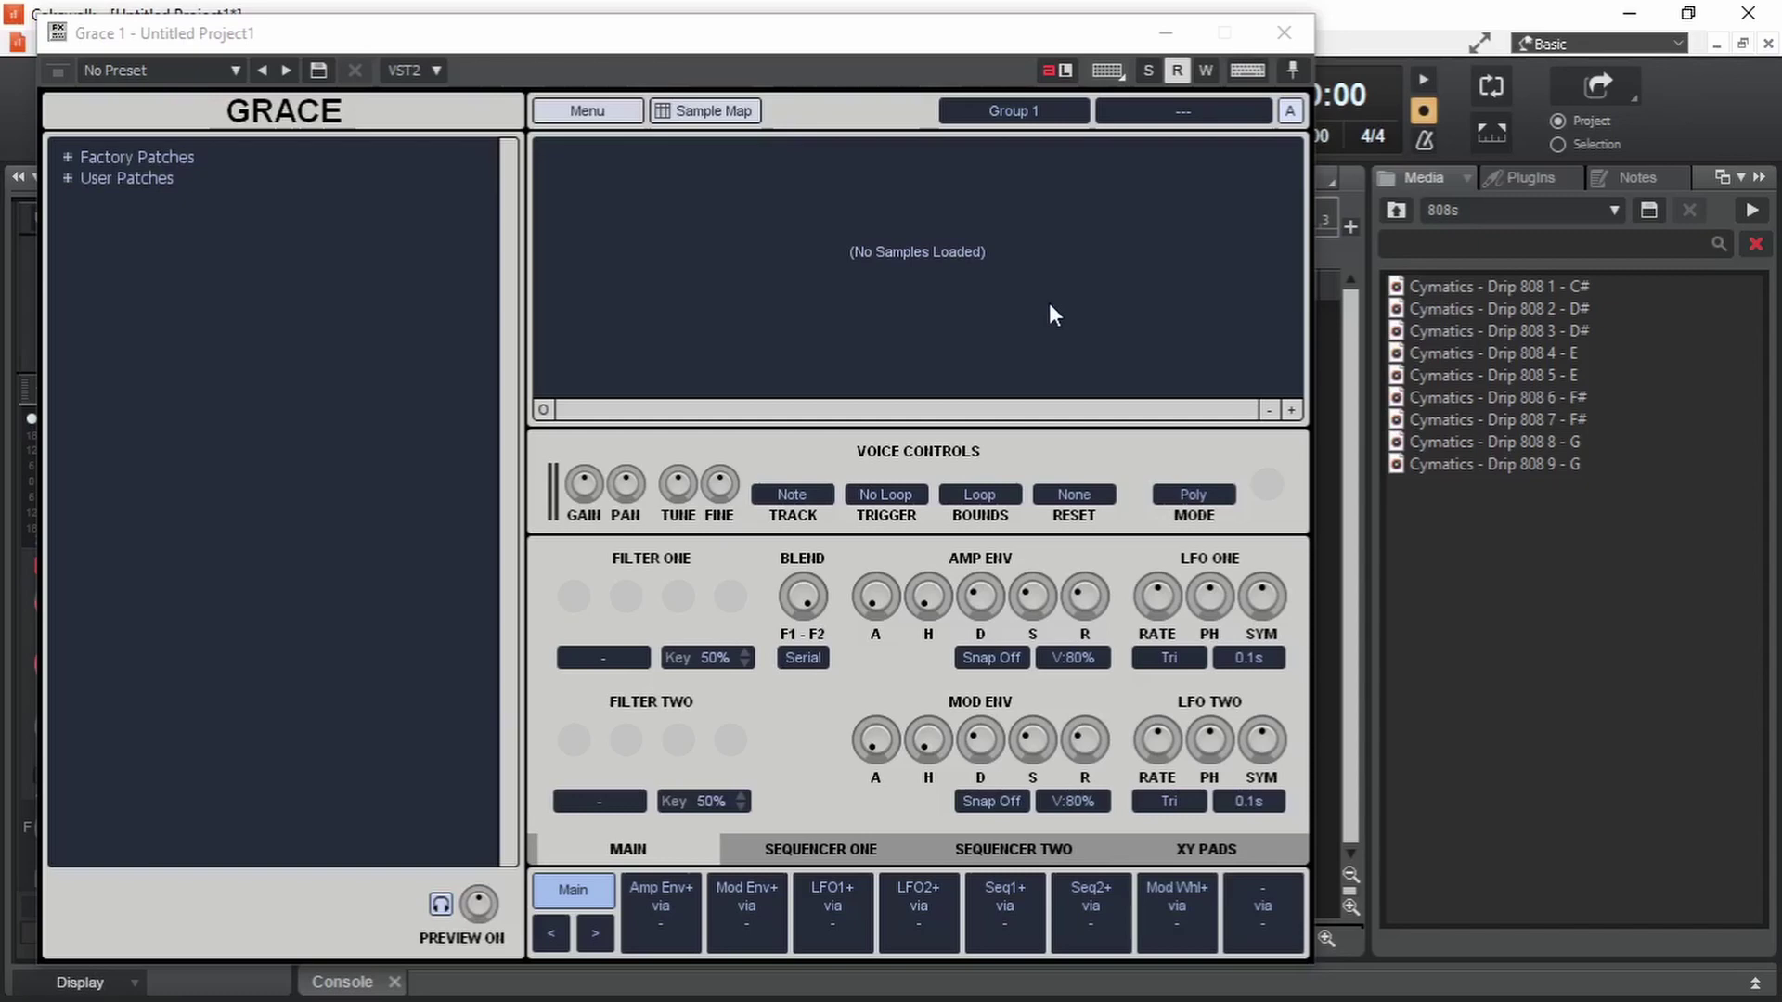
Load Cymatics - Drip 808 2 - D# into Grace and play it on A, G, H and F.
left_click_drag(1510, 318, 826, 279)
key("alt+0")
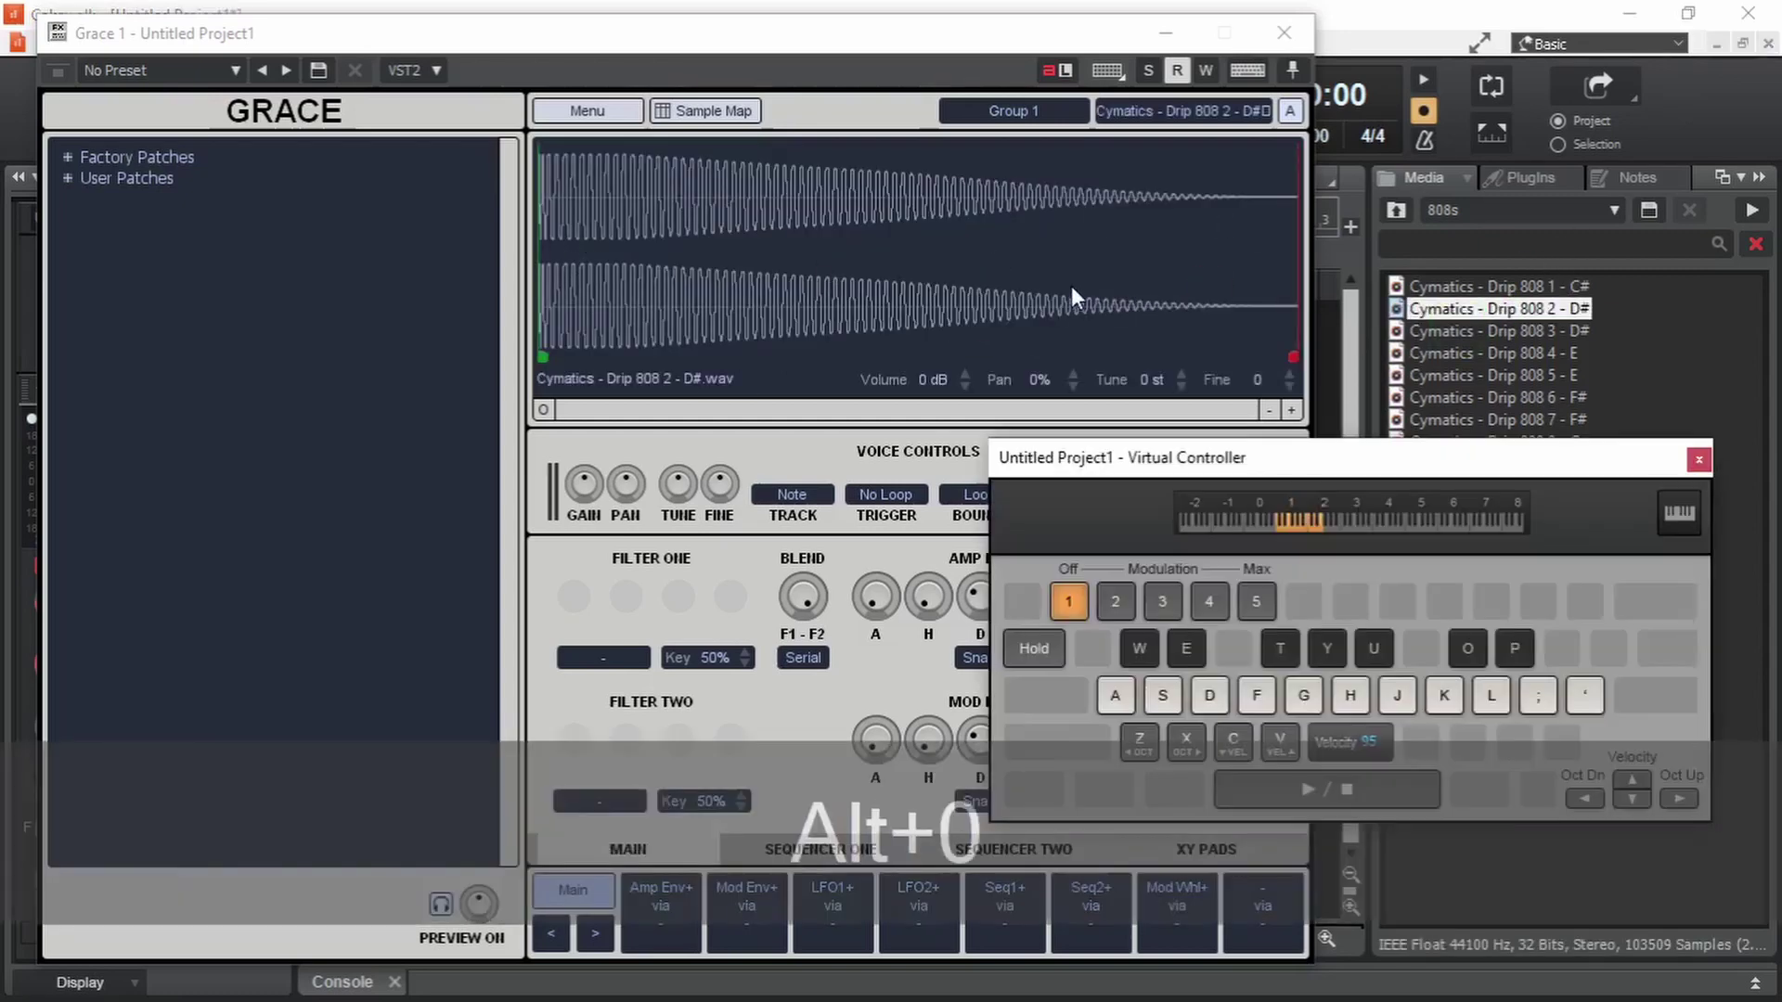
key("a")
key("g")
key("h")
key("f")
Play deeper 808 notes two octaves down, then bring up Grace's amp envelope release control.
key("Left")
key("f")
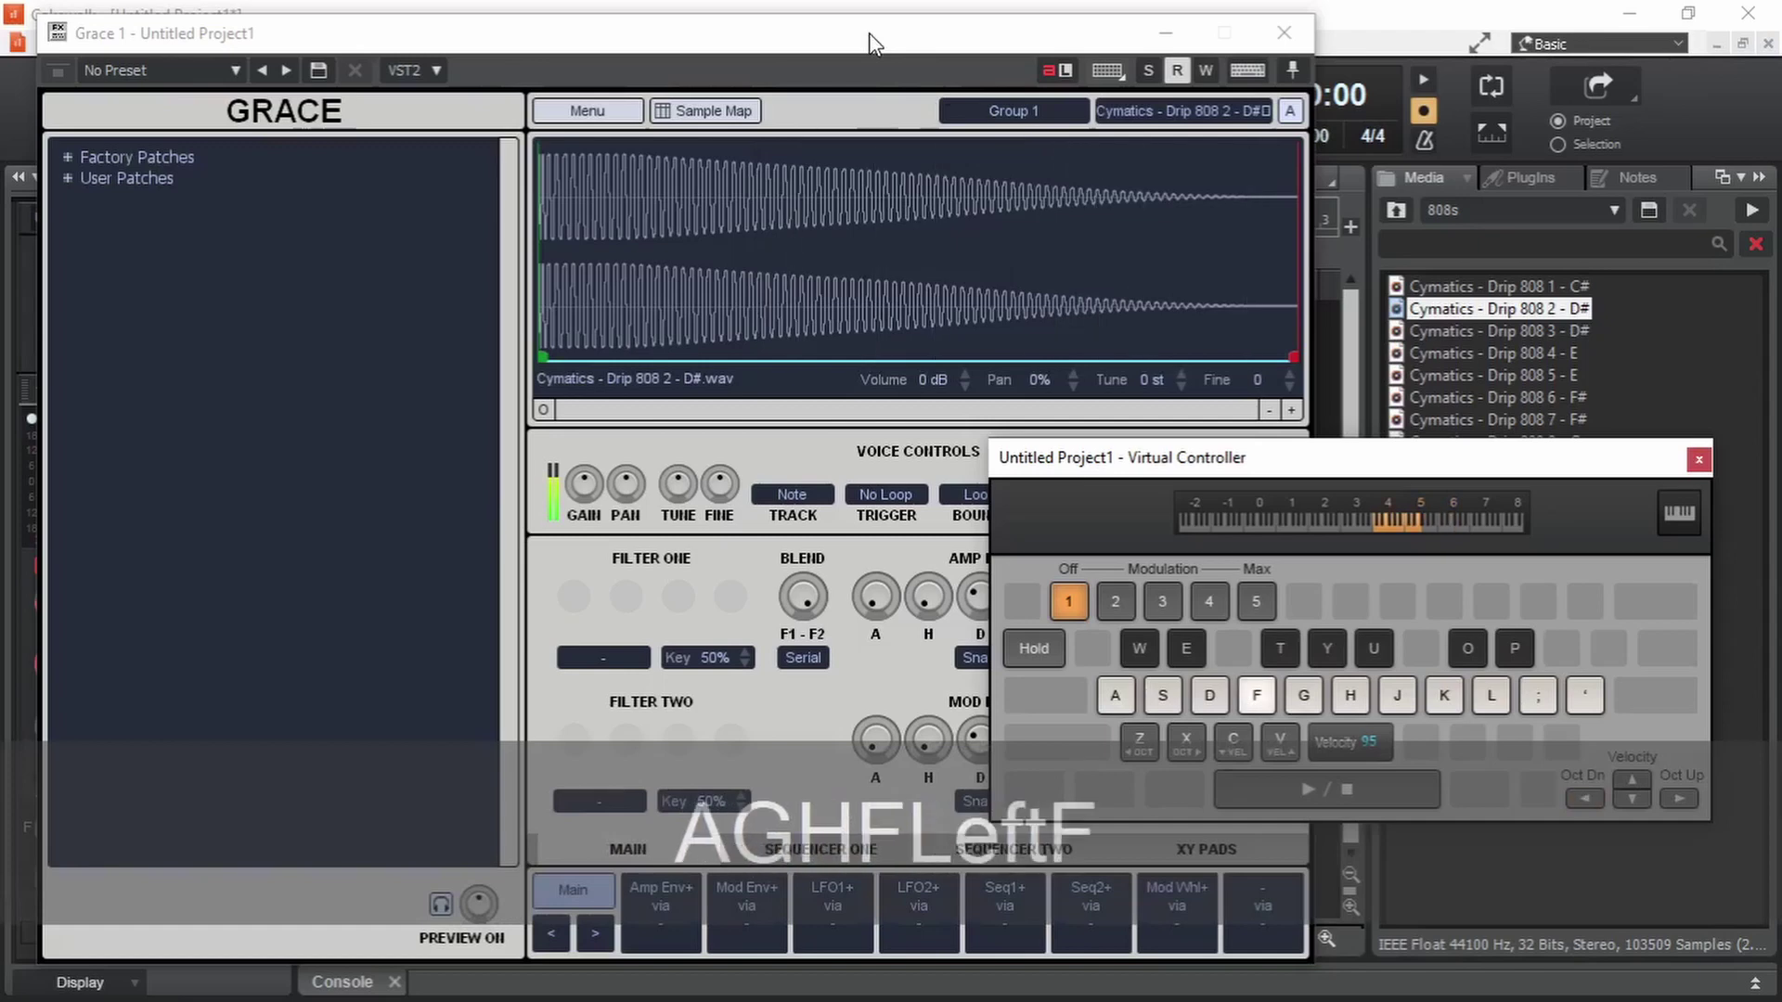
key("Left")
key("s")
key("s")
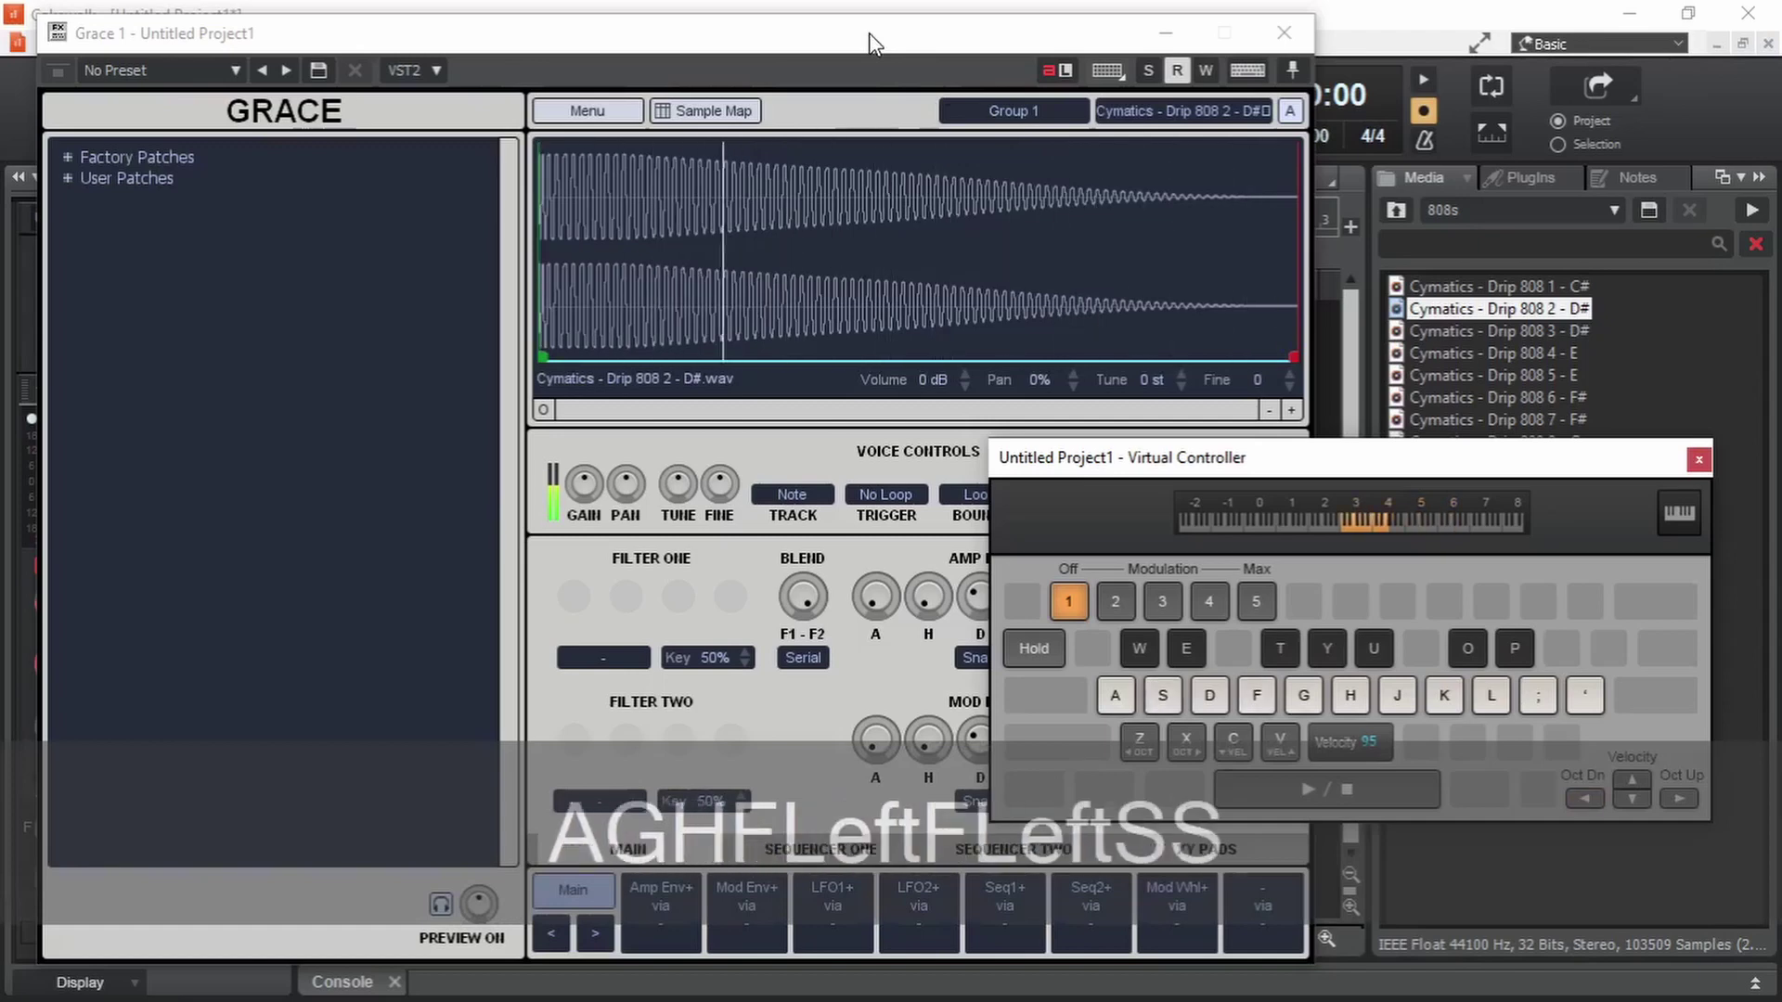
key("s")
key("s")
left_click(843, 45)
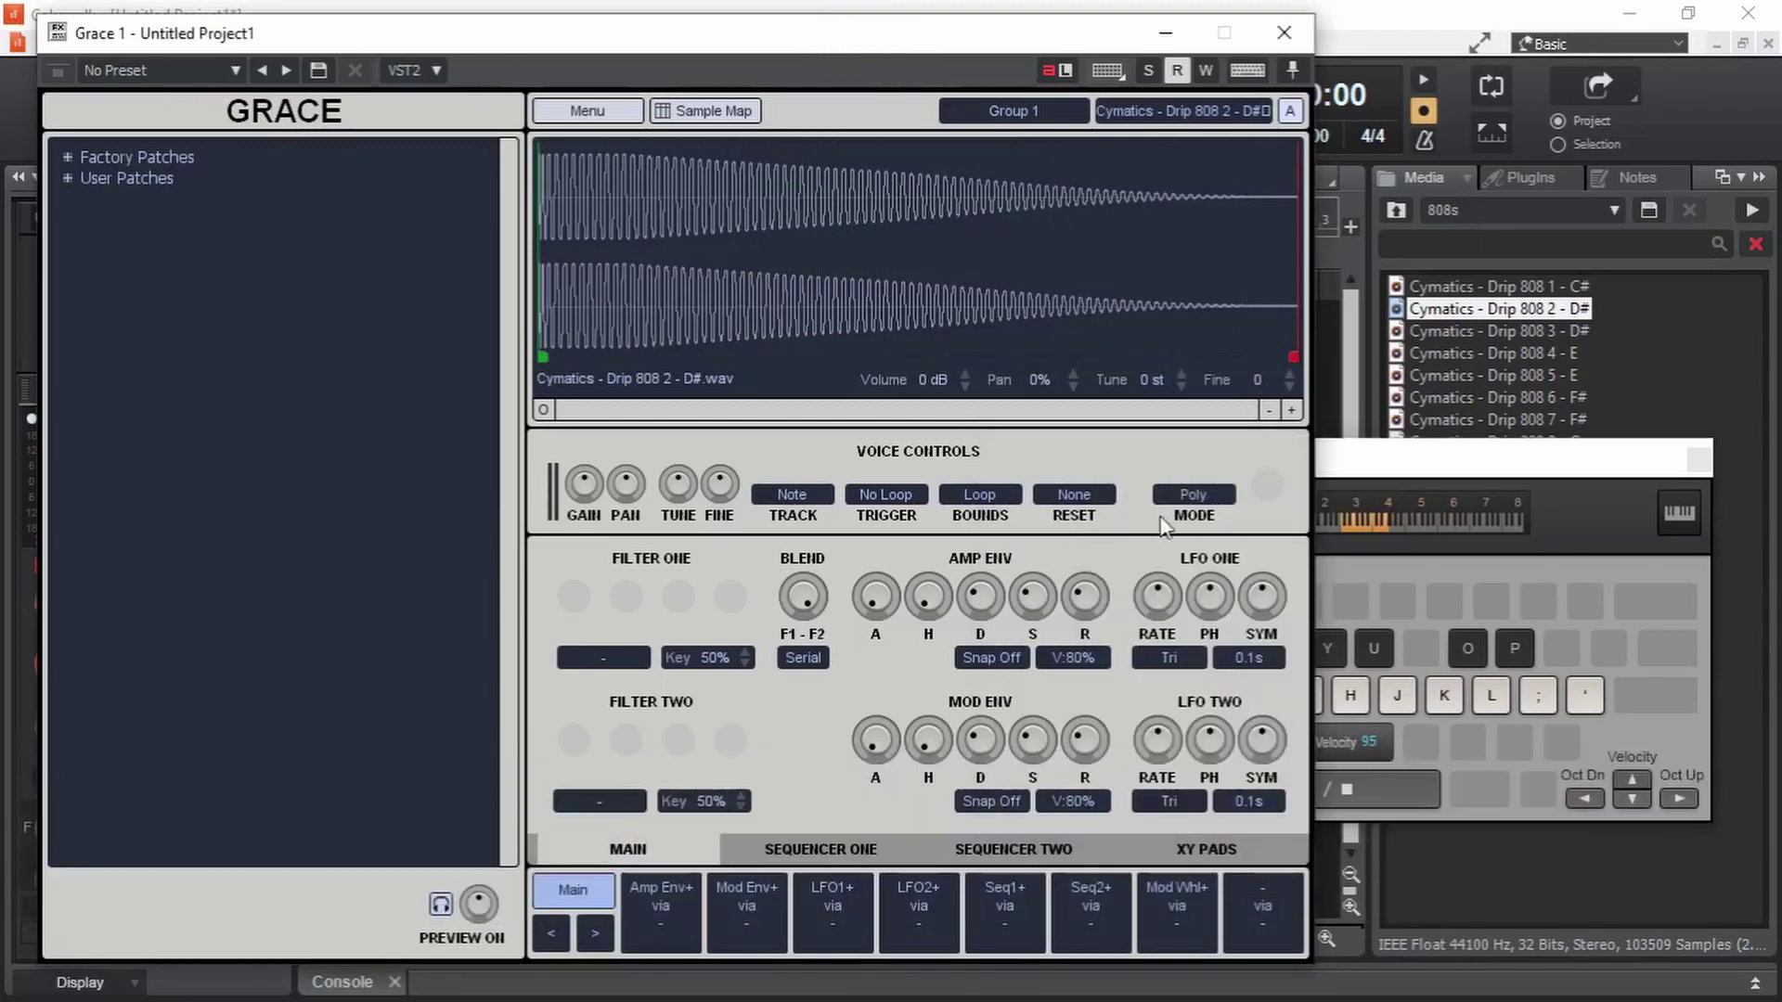
left_click(1086, 602)
Shorten Grace's amp envelope release and audition the 808 on S, G and J.
left_click_drag(1083, 607, 1082, 640)
key("s")
key("s")
key("s")
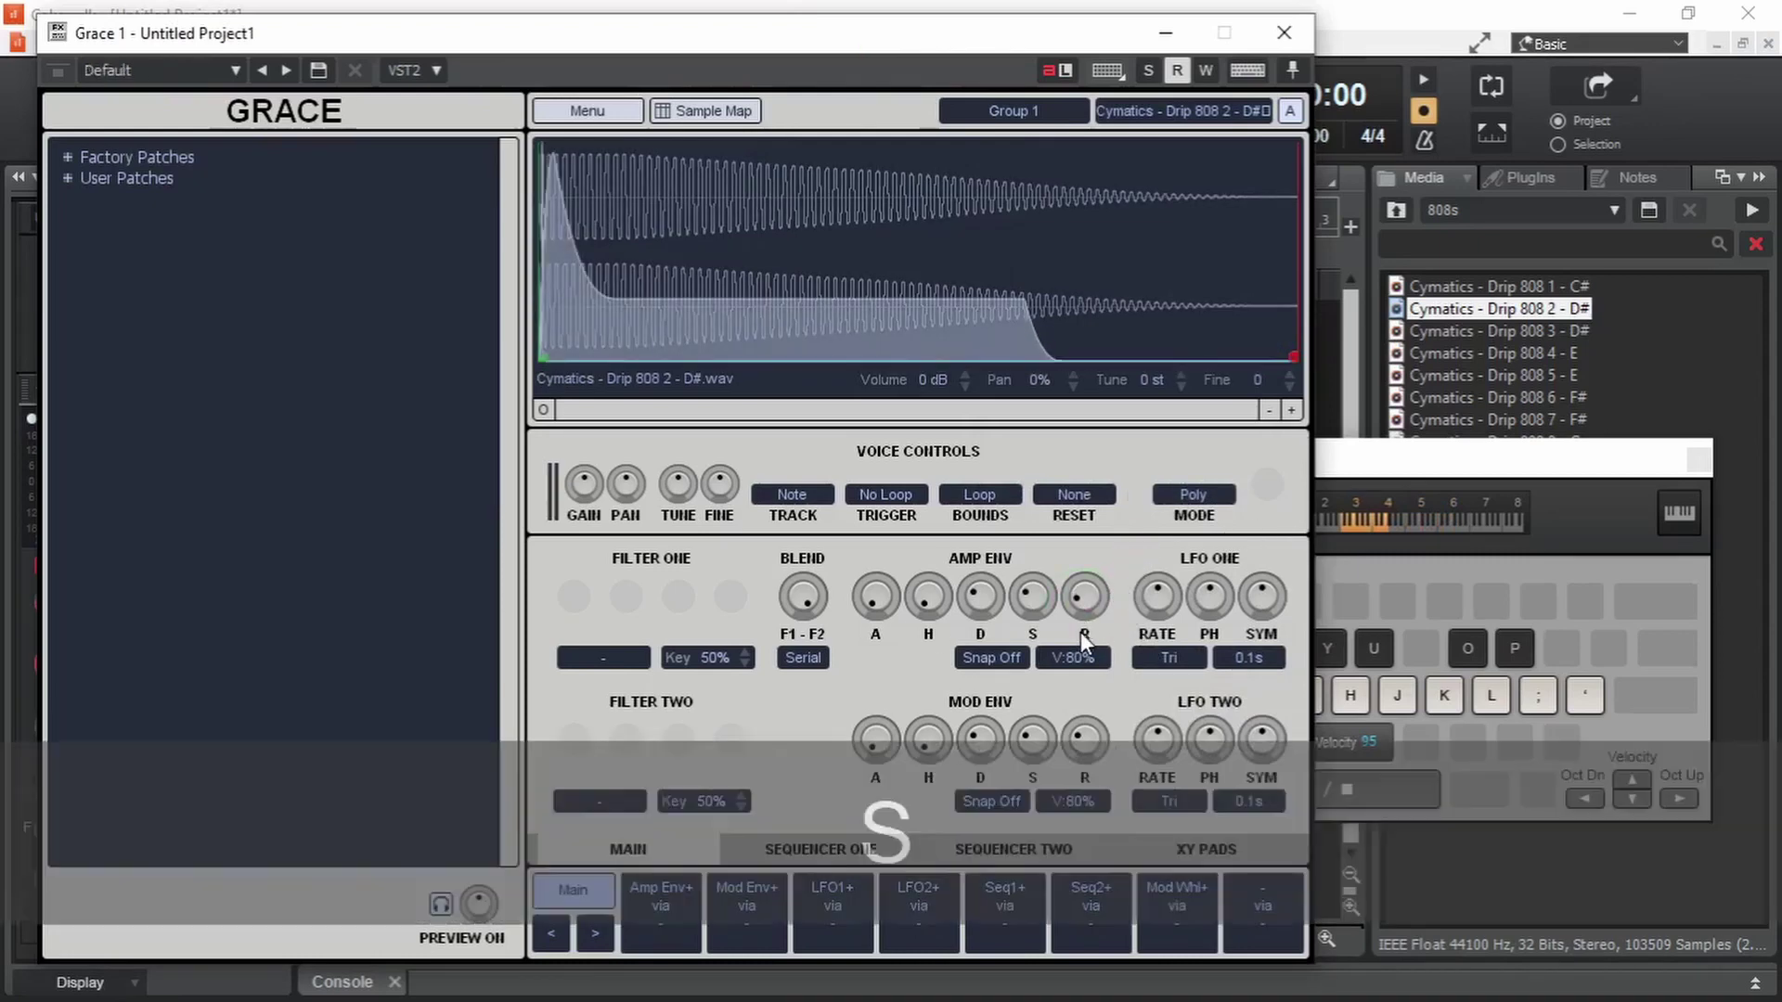
key("g")
key("j")
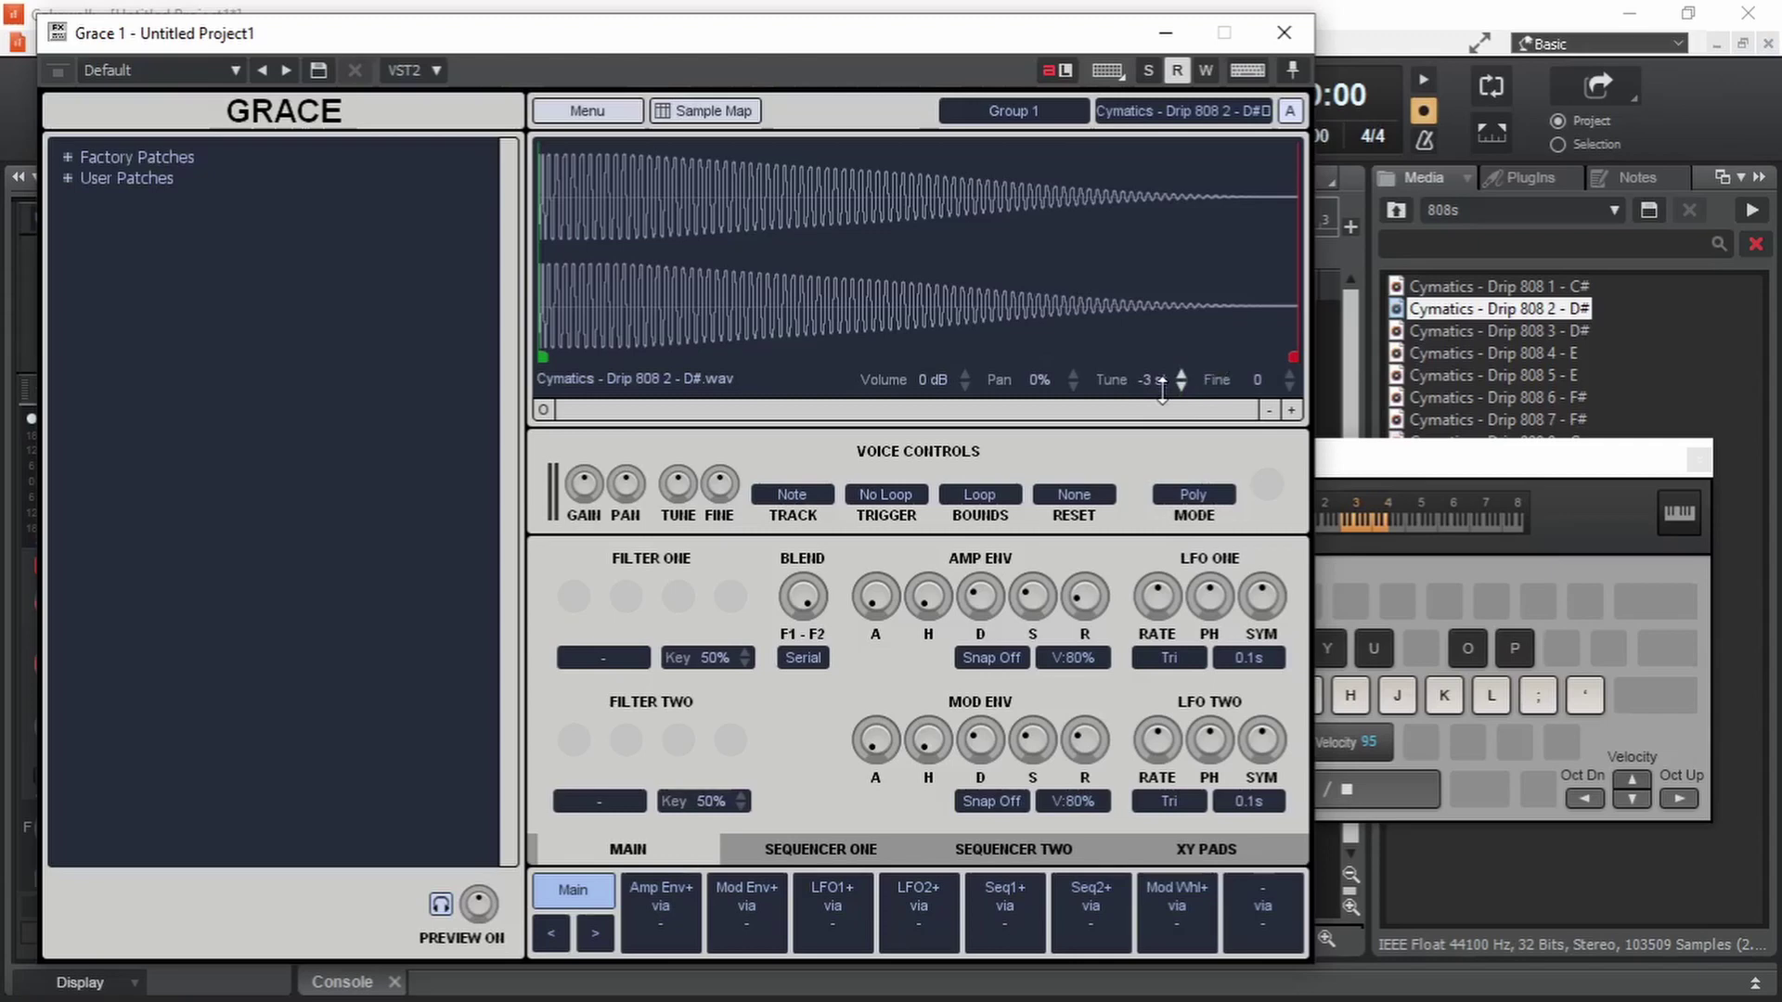
Play a melody on the 808 tuned down 3 semitones.
key("a")
key("a")
key("a")
key("a")
key("a")
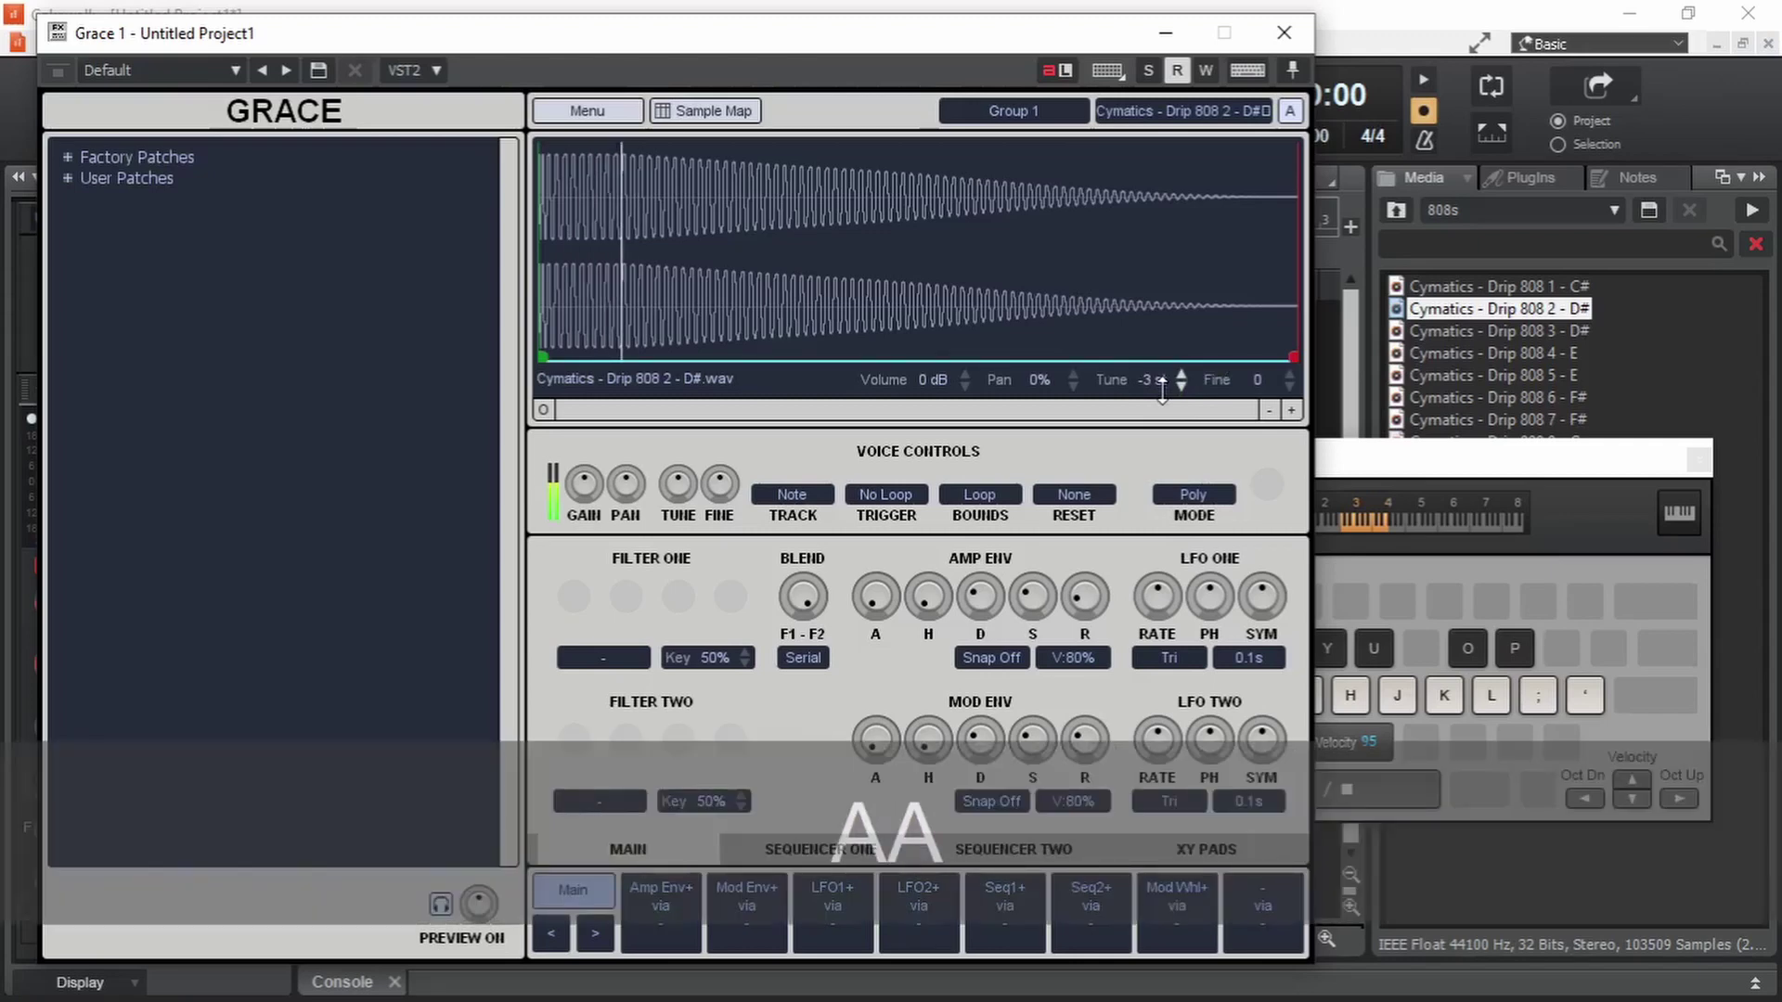
key("a")
key("a")
key("j")
key("h")
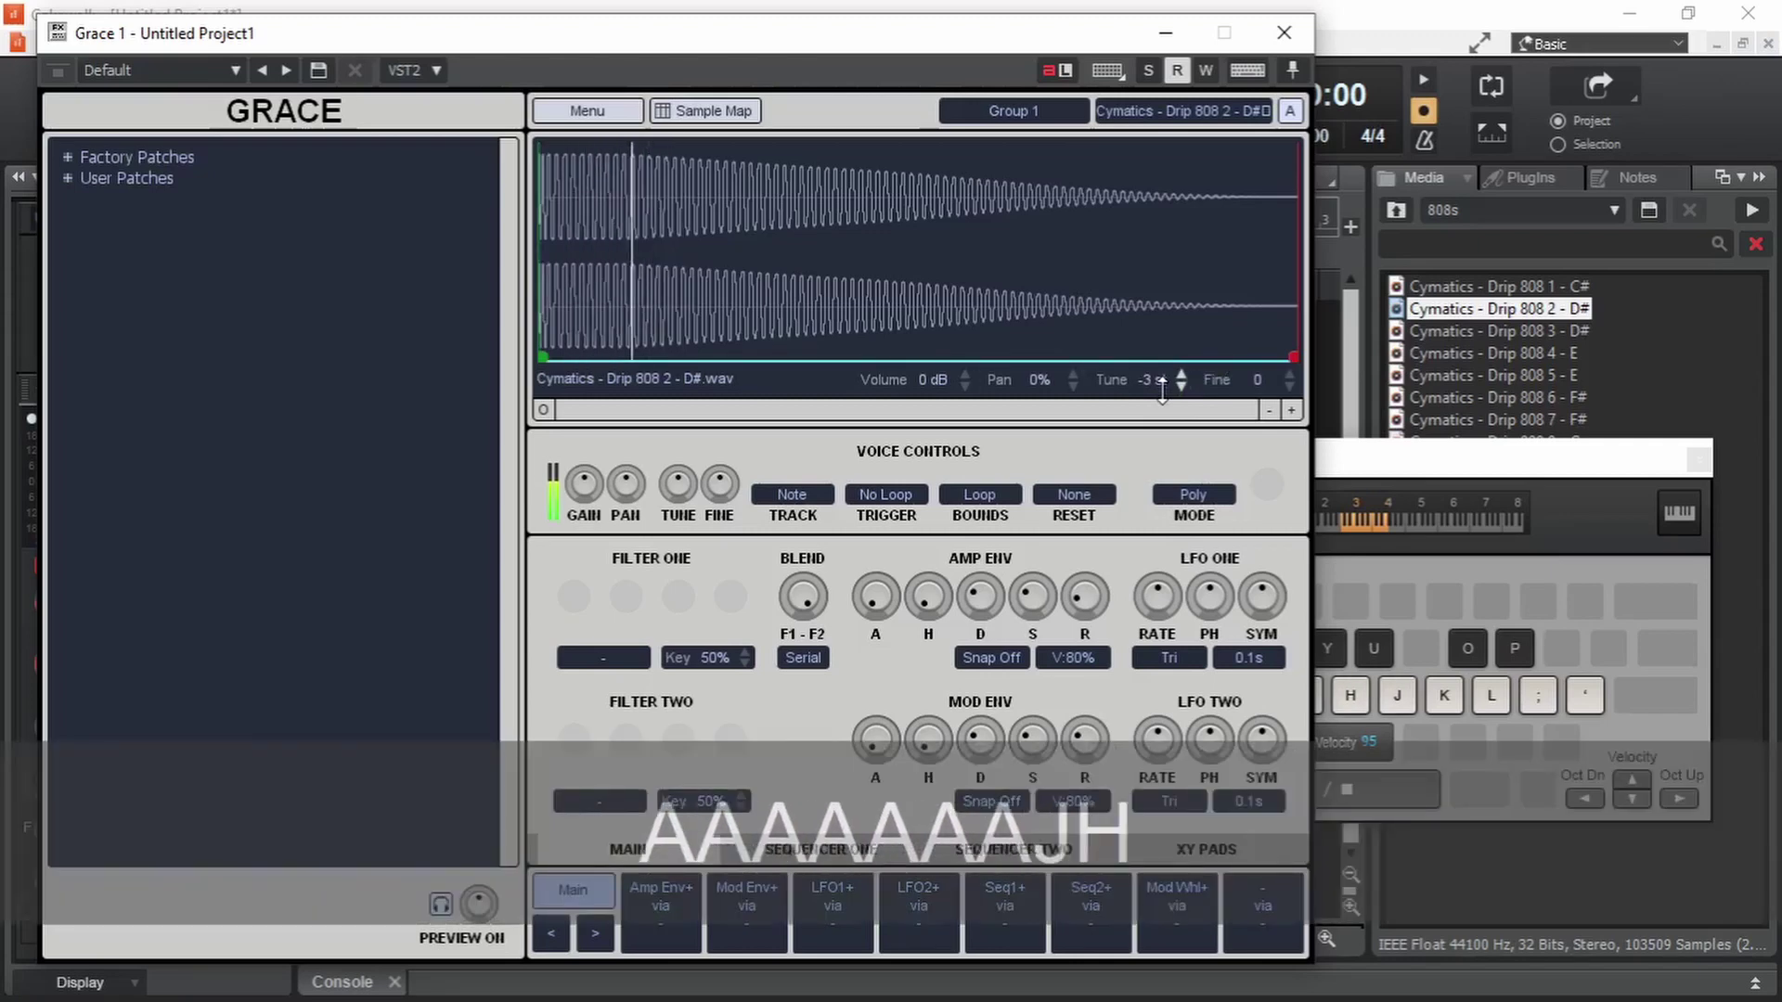
key("a")
key("g")
key("k")
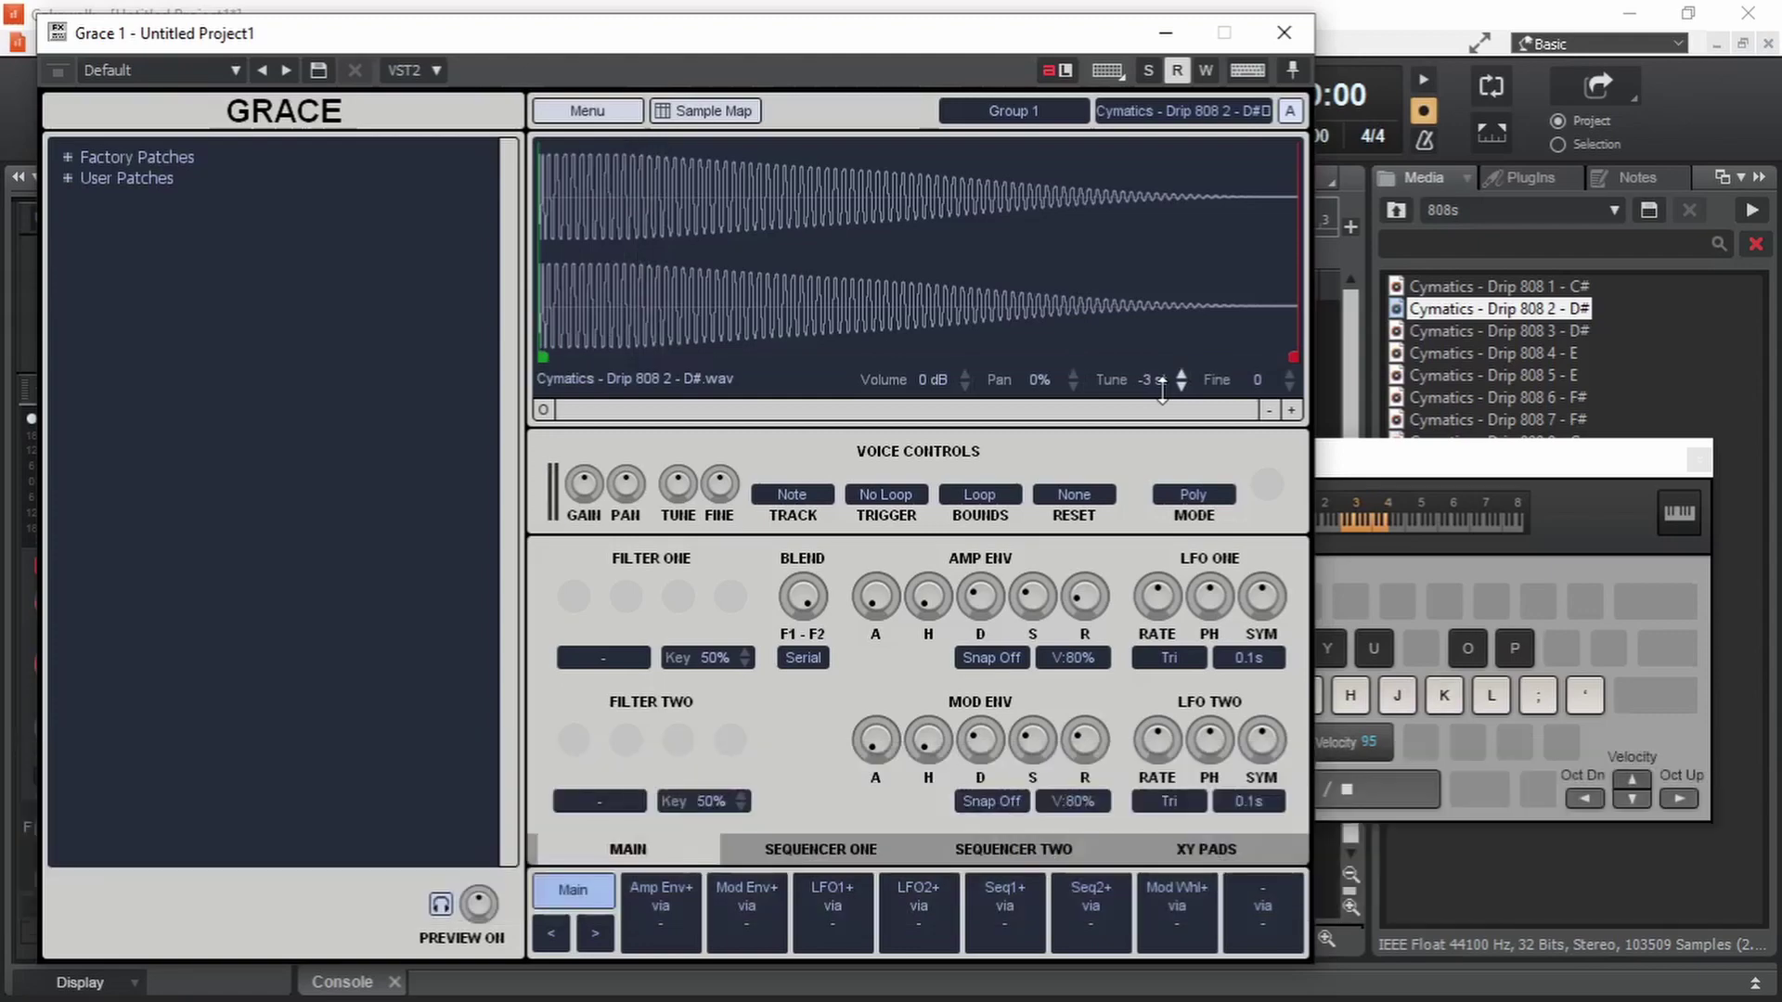